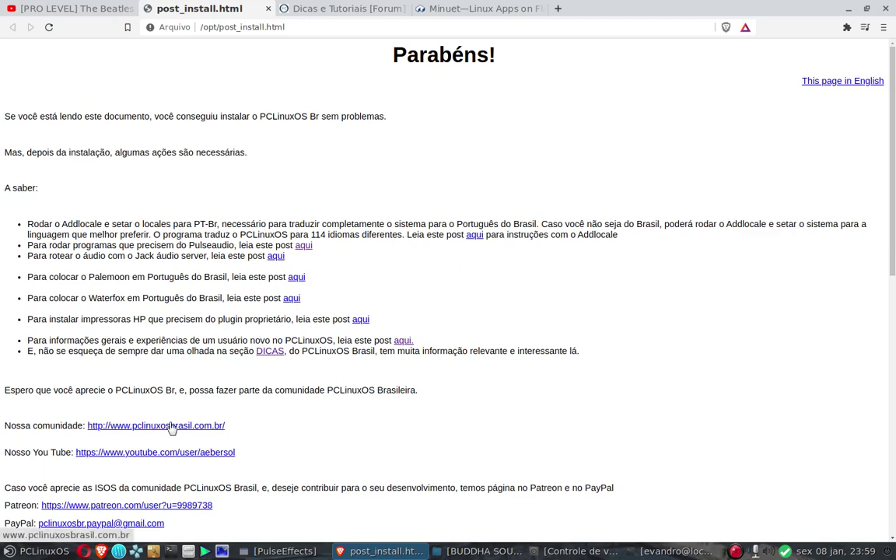
Look over the post-install page and briefly reveal the desktop behind the browser
{"action": "scroll", "coordinate": [199, 441], "scroll_direction": "down", "scroll_amount": 2}
{"action": "scroll", "coordinate": [319, 488], "scroll_direction": "up", "scroll_amount": 2}
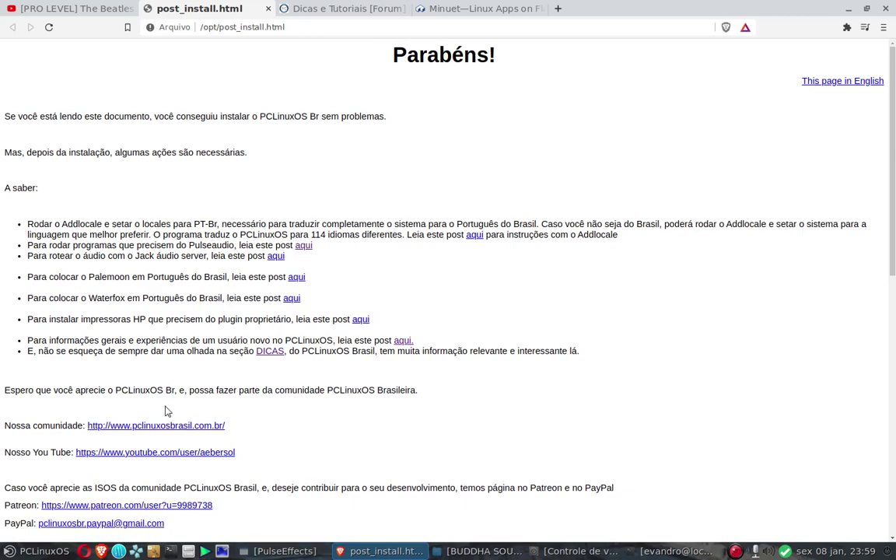
{"action": "left_click", "coordinate": [359, 552]}
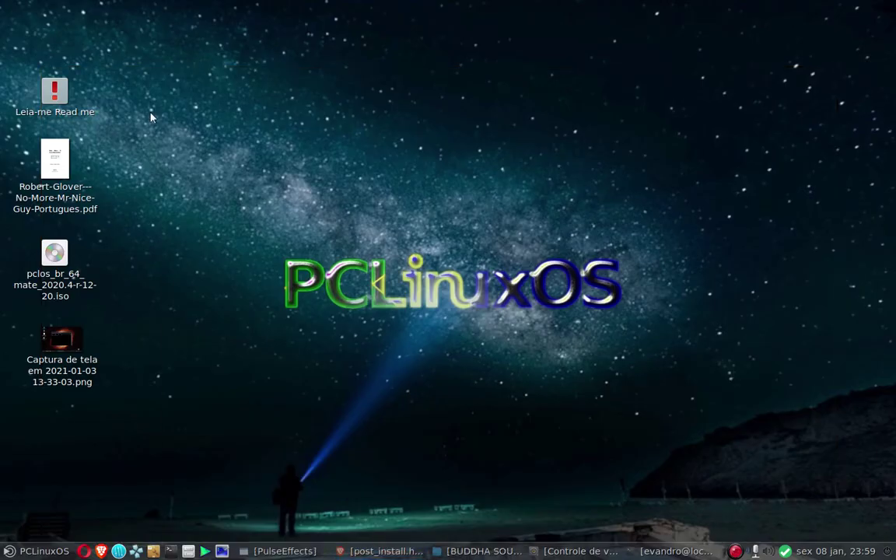
{"action": "left_click", "coordinate": [377, 551]}
Look through the Dicas e Tutoriais forum topics and the Flathub Minuet page, returning to the post-install page
{"action": "left_click", "coordinate": [336, 9]}
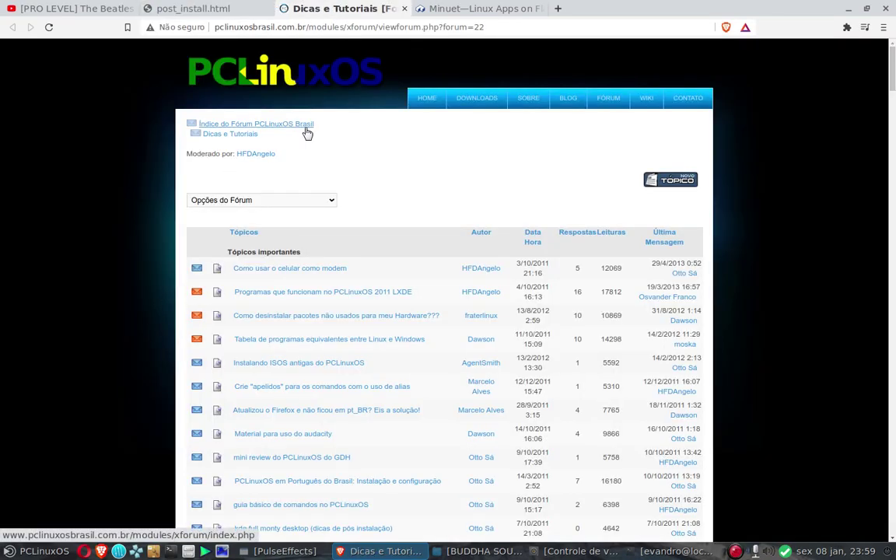
{"action": "scroll", "coordinate": [320, 384], "scroll_direction": "down", "scroll_amount": 1}
{"action": "scroll", "coordinate": [320, 383], "scroll_direction": "down", "scroll_amount": 3}
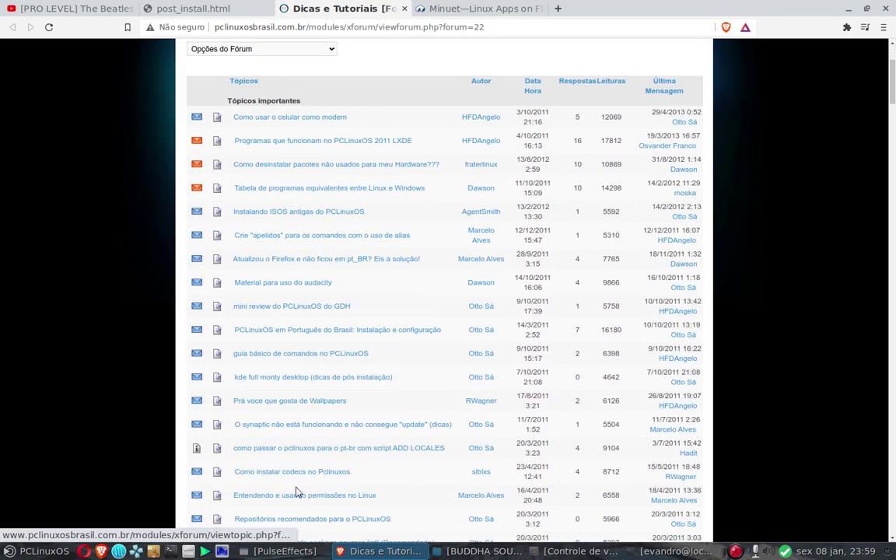
{"action": "scroll", "coordinate": [289, 491], "scroll_direction": "down", "scroll_amount": 2}
{"action": "scroll", "coordinate": [618, 173], "scroll_direction": "up", "scroll_amount": 5}
{"action": "scroll", "coordinate": [618, 172], "scroll_direction": "up", "scroll_amount": 2}
{"action": "left_click", "coordinate": [466, 9]}
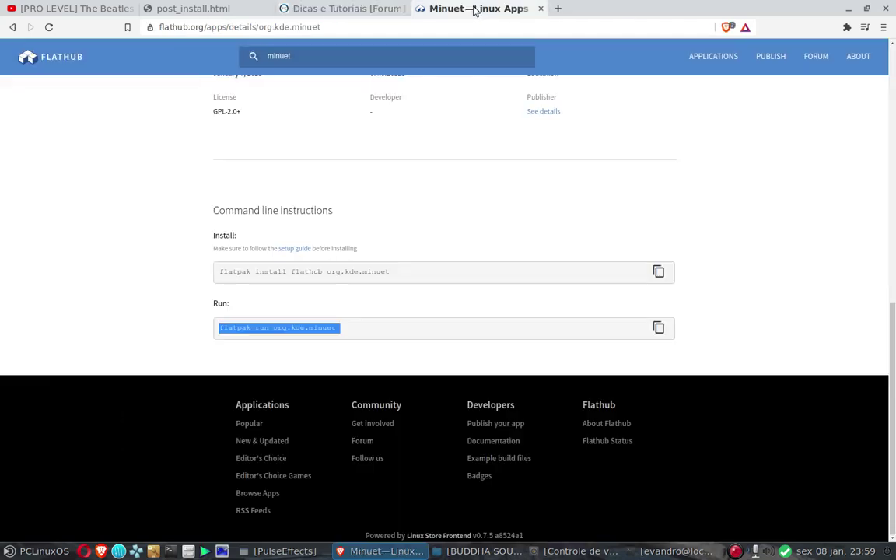
{"action": "left_click", "coordinate": [342, 9]}
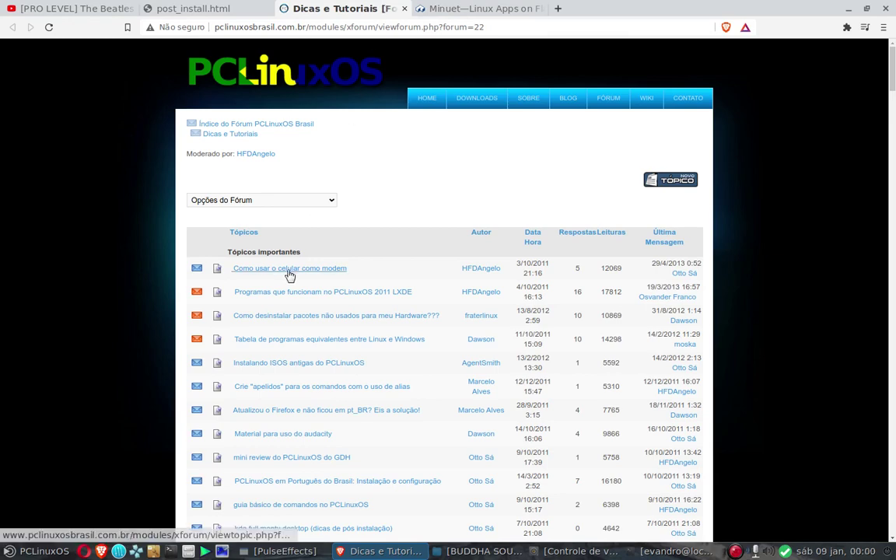
{"action": "left_click", "coordinate": [196, 9]}
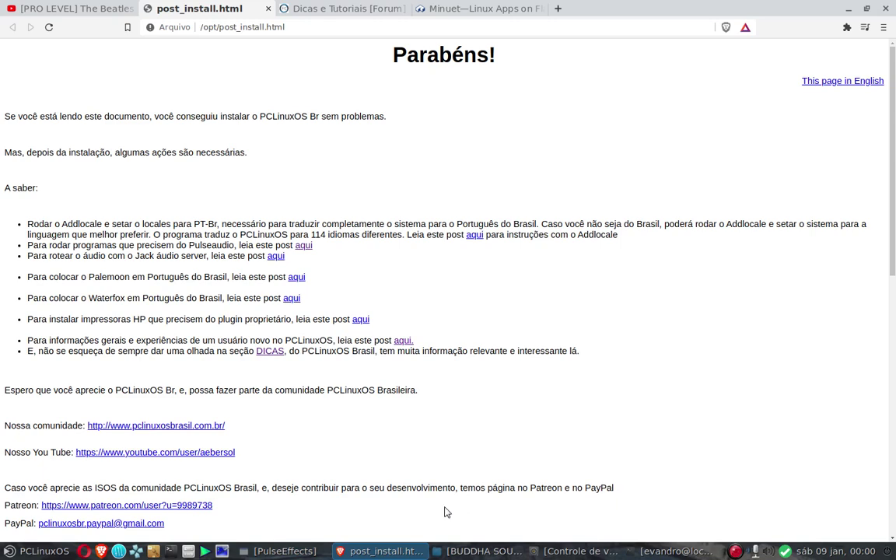
{"action": "left_click", "coordinate": [280, 550]}
{"action": "left_click", "coordinate": [280, 551]}
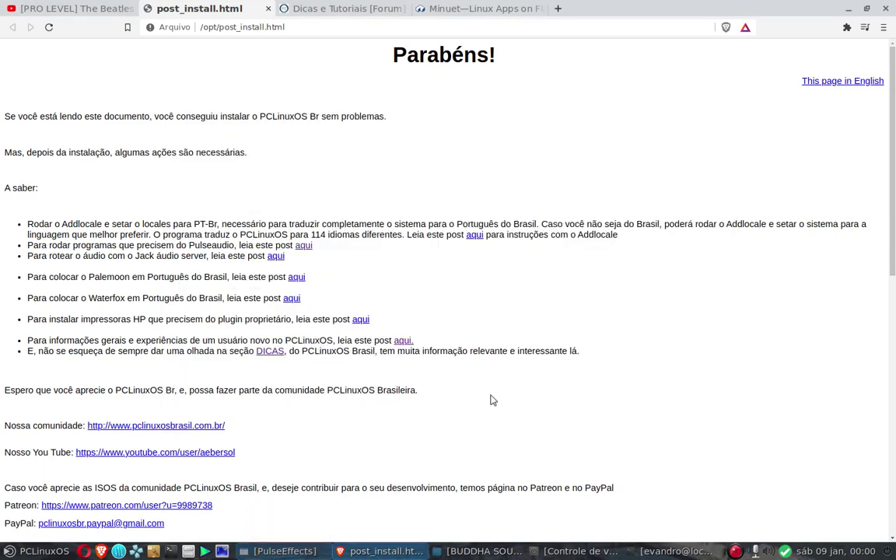
{"action": "left_click", "coordinate": [280, 551]}
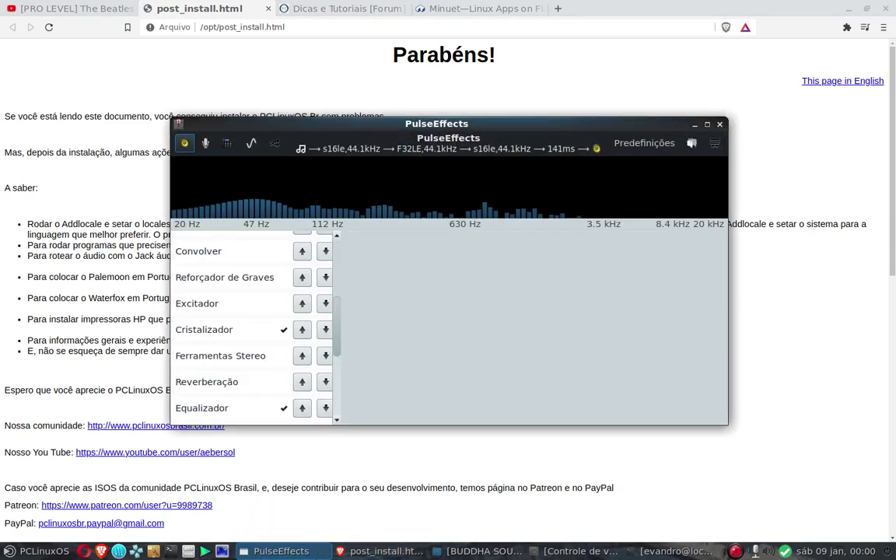
{"action": "left_click", "coordinate": [294, 549]}
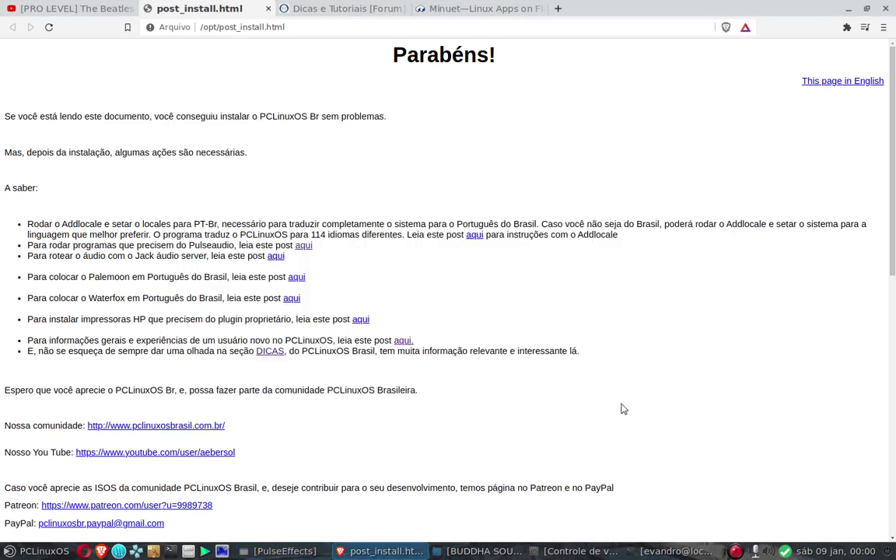
Open the system sound preferences and enlarge their window
{"action": "right_click", "coordinate": [770, 550]}
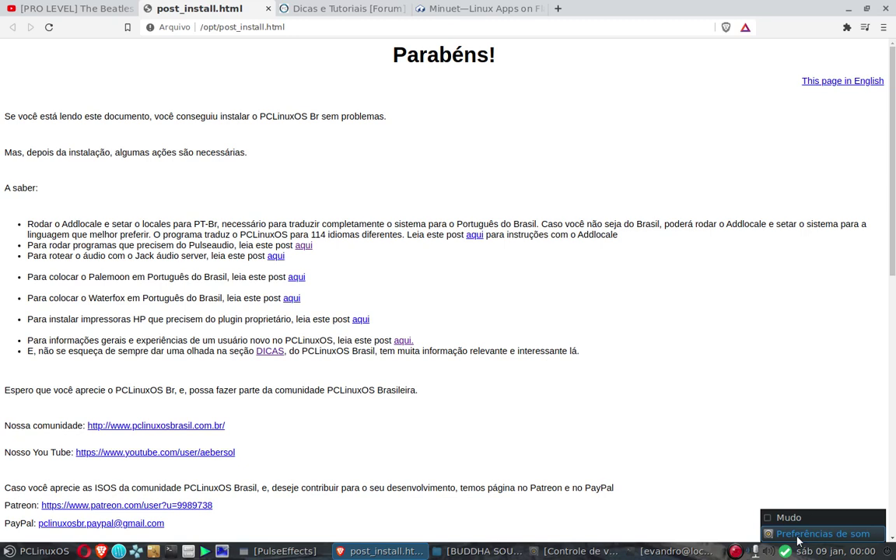
{"action": "left_click", "coordinate": [799, 534]}
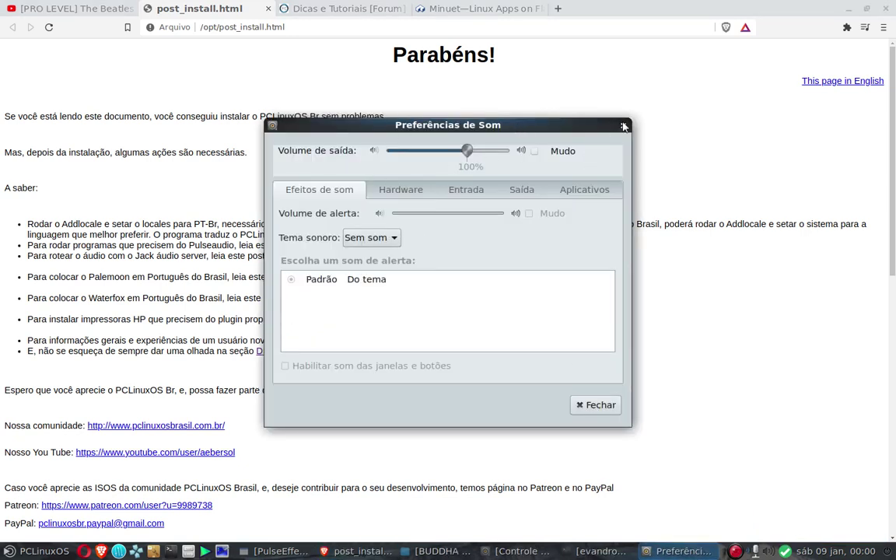
{"action": "left_click_drag", "start_coordinate": [631, 115], "coordinate": [813, 88]}
Review the hardware, input, output and application sound settings, and close the sound preferences
{"action": "left_click", "coordinate": [394, 160]}
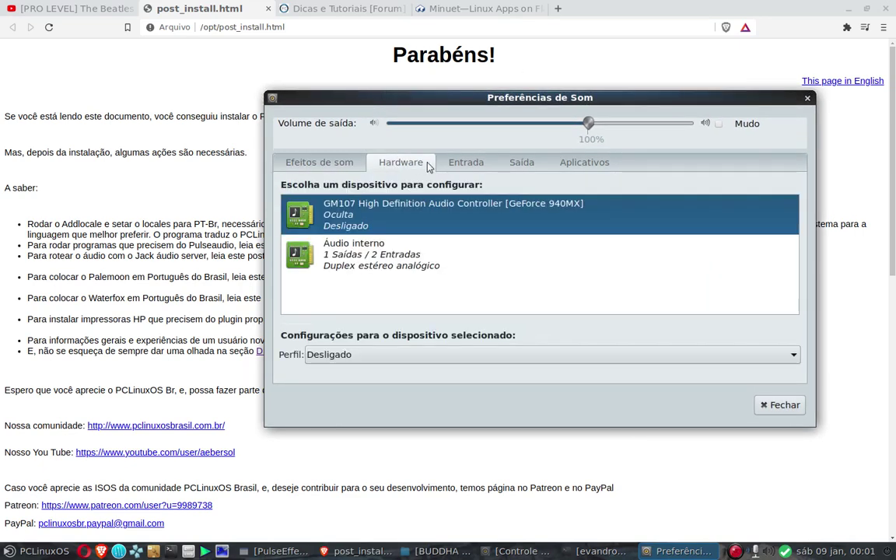
{"action": "left_click", "coordinate": [465, 162]}
{"action": "left_click", "coordinate": [525, 172]}
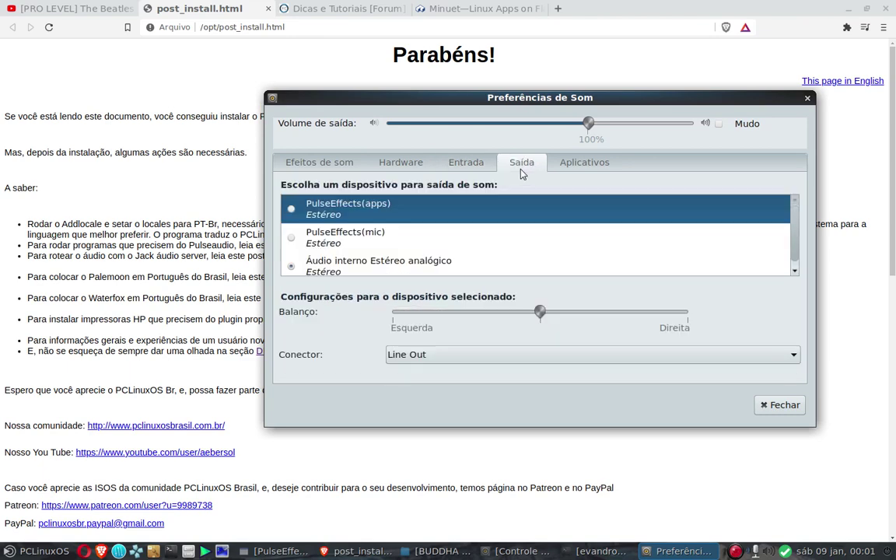
{"action": "left_click", "coordinate": [464, 163]}
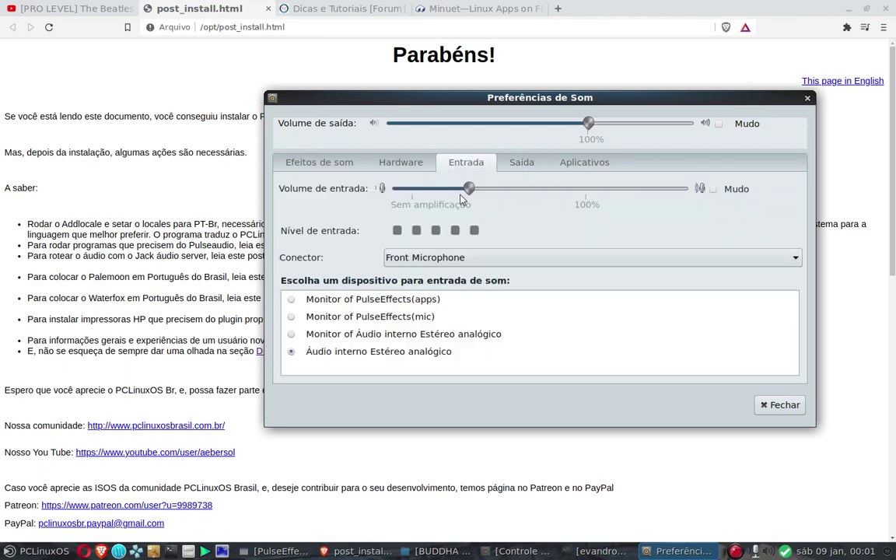
{"action": "left_click", "coordinate": [535, 169]}
{"action": "left_click", "coordinate": [602, 164]}
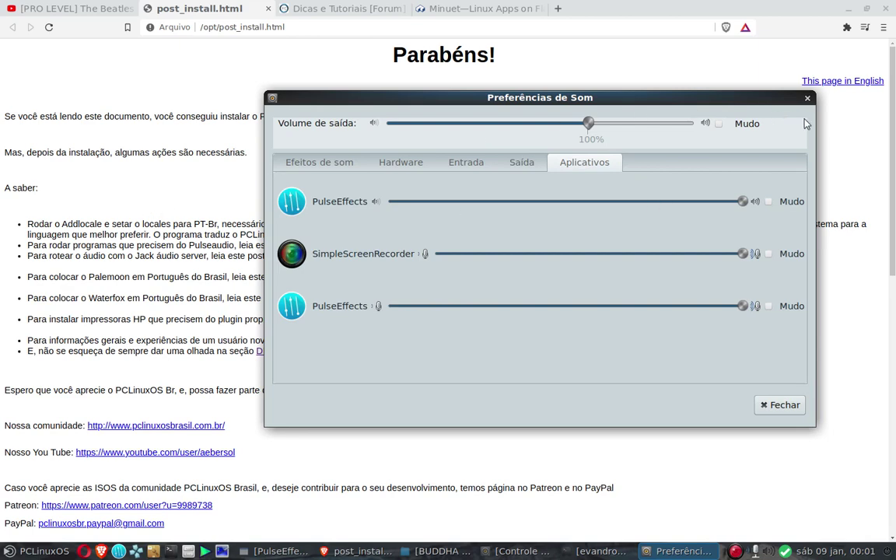
{"action": "left_click", "coordinate": [780, 404]}
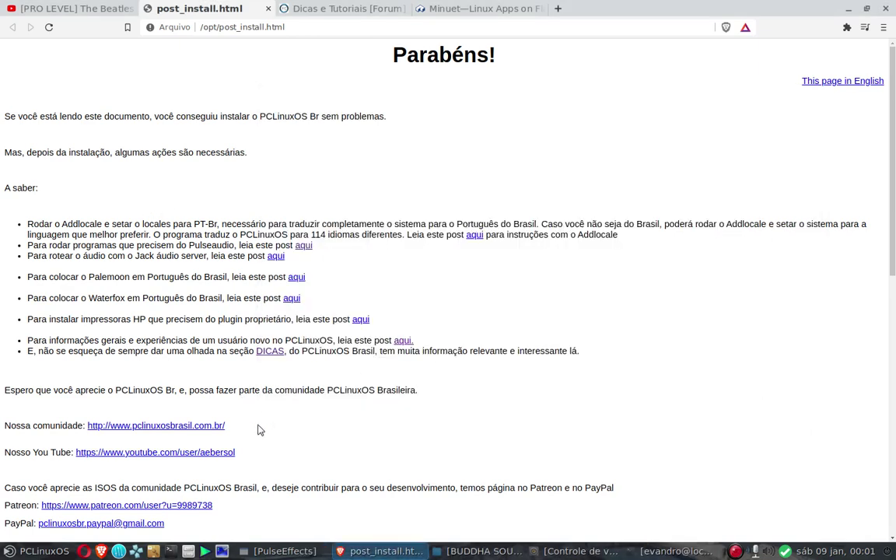
Arrange PulseEffects alongside the browser with the YouTube Beatles piano video and start the video's playback
{"action": "left_click", "coordinate": [285, 551]}
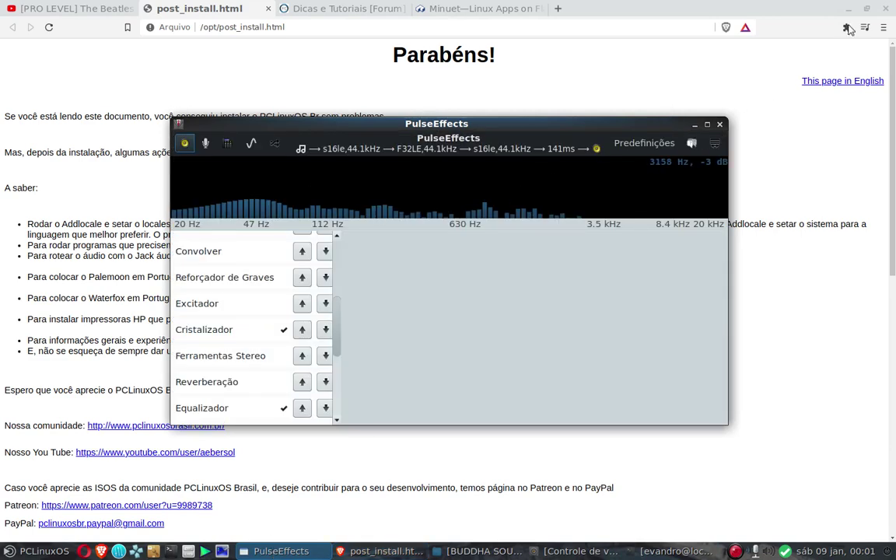
{"action": "left_click", "coordinate": [91, 14]}
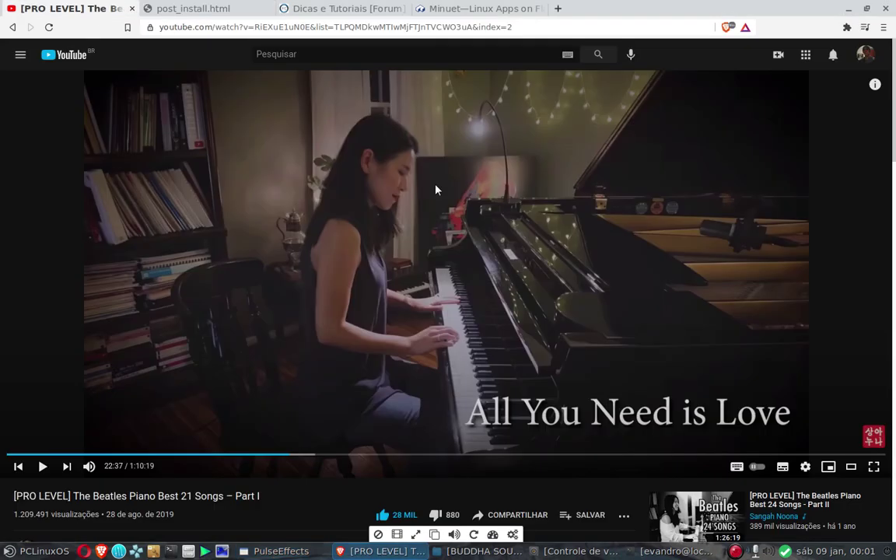
{"action": "double_click", "coordinate": [694, 7]}
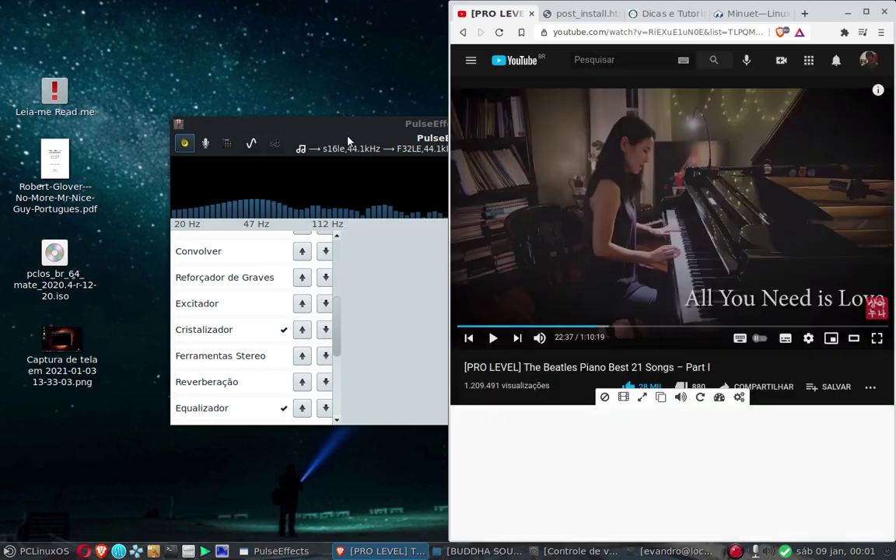
{"action": "left_click_drag", "start_coordinate": [312, 121], "coordinate": [231, 178]}
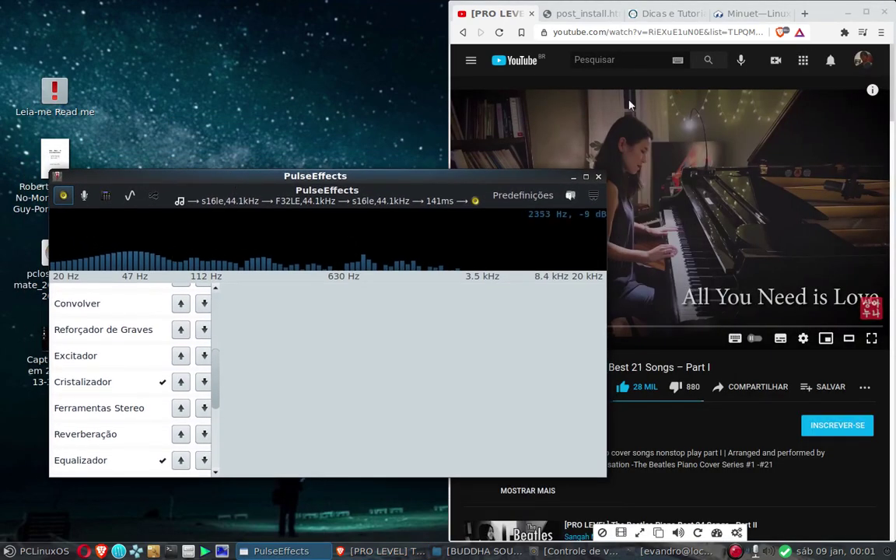
{"action": "left_click", "coordinate": [469, 10]}
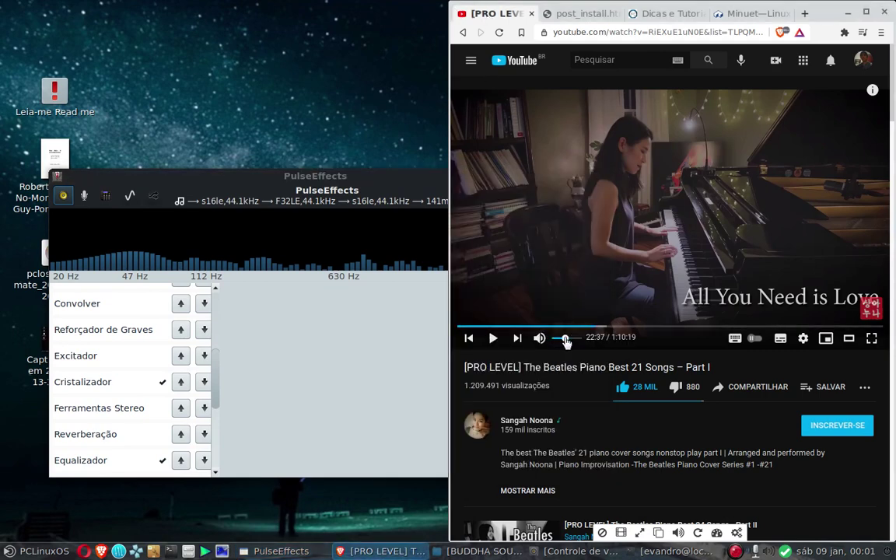
{"action": "left_click", "coordinate": [493, 337]}
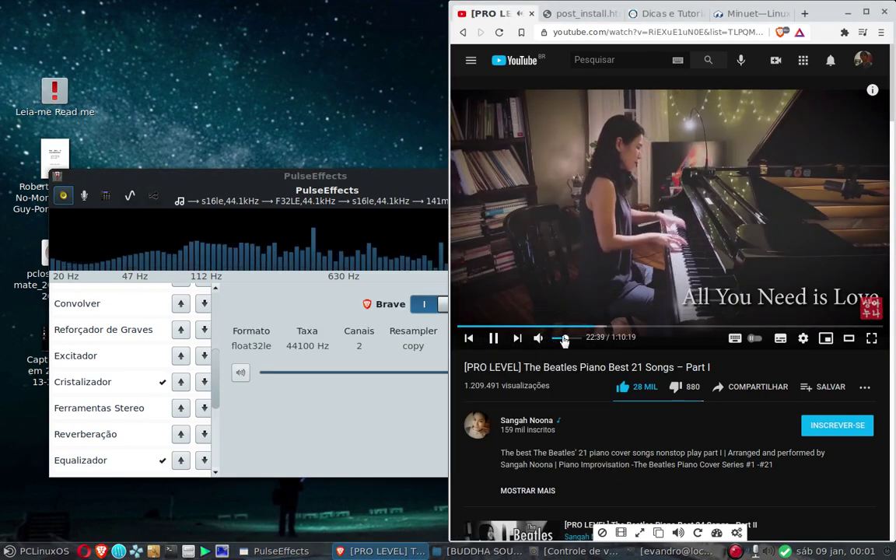
Bring PulseEffects in front of the browser, enlarge its window and show the start of the effects list
{"action": "left_click_drag", "start_coordinate": [376, 176], "coordinate": [402, 126]}
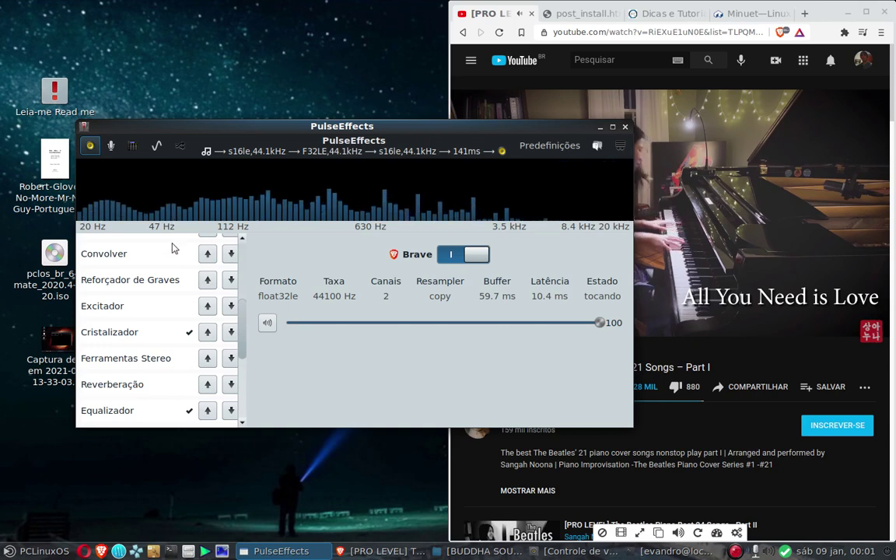
{"action": "scroll", "coordinate": [110, 288], "scroll_direction": "up", "scroll_amount": 1}
{"action": "scroll", "coordinate": [167, 334], "scroll_direction": "up", "scroll_amount": 3}
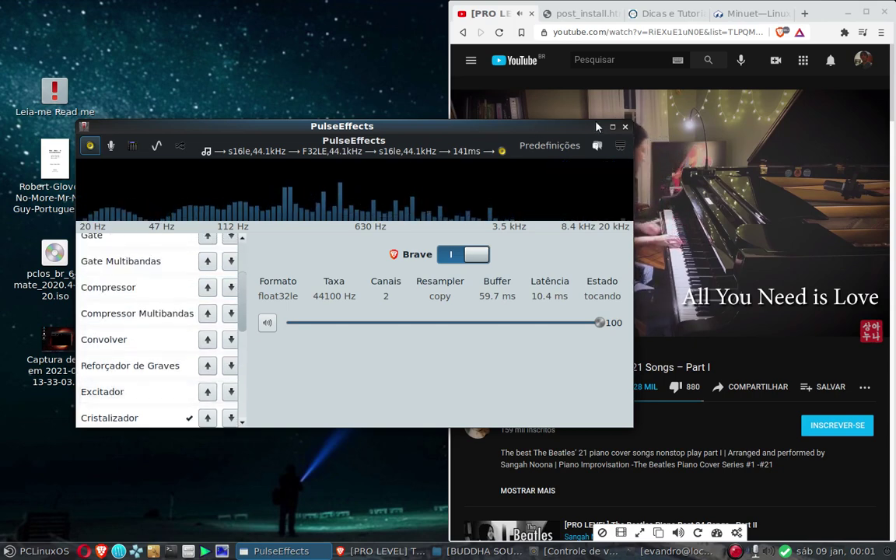
{"action": "left_click_drag", "start_coordinate": [633, 121], "coordinate": [745, 45]}
{"action": "scroll", "coordinate": [119, 236], "scroll_direction": "up", "scroll_amount": 3}
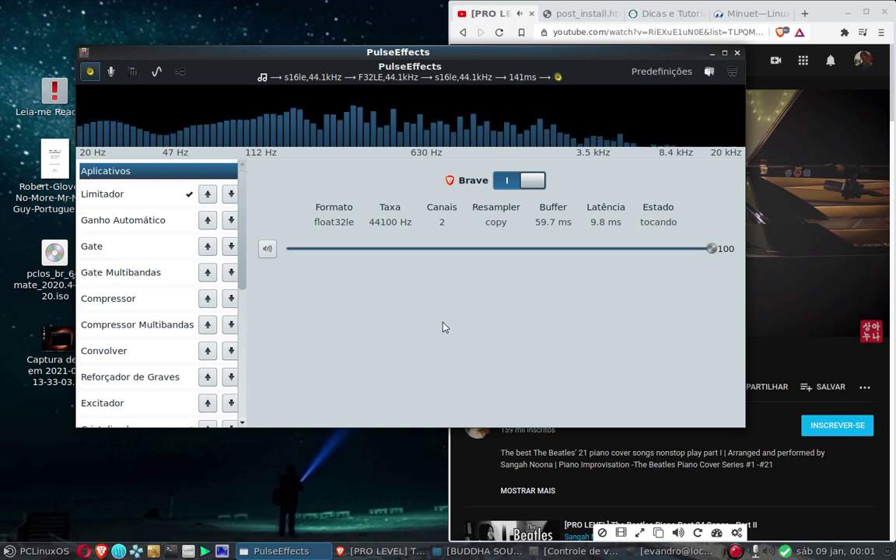
Examine the settings of the Limitador, Cristalizador, Excitador and Equalizador effects, and view the rest of the effects list
{"action": "left_click", "coordinate": [105, 196]}
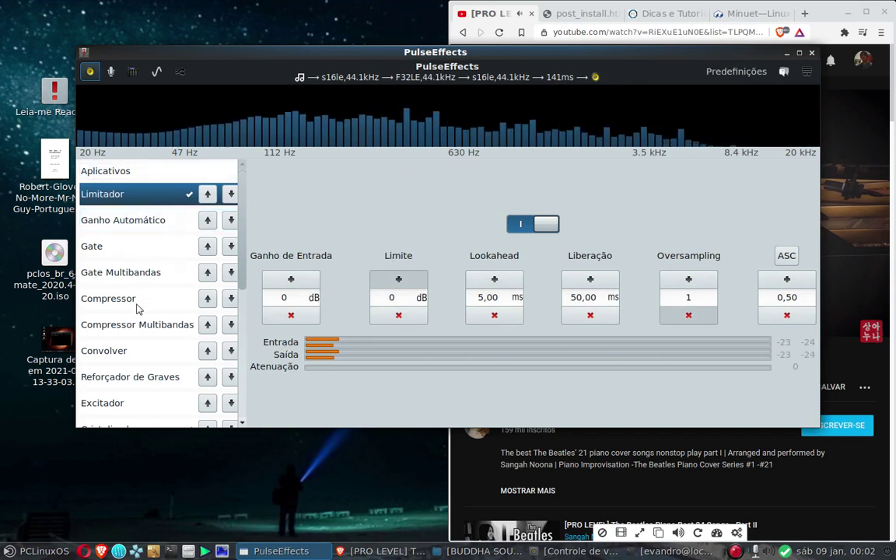
{"action": "scroll", "coordinate": [139, 307], "scroll_direction": "down", "scroll_amount": 5}
{"action": "scroll", "coordinate": [136, 312], "scroll_direction": "down", "scroll_amount": 1}
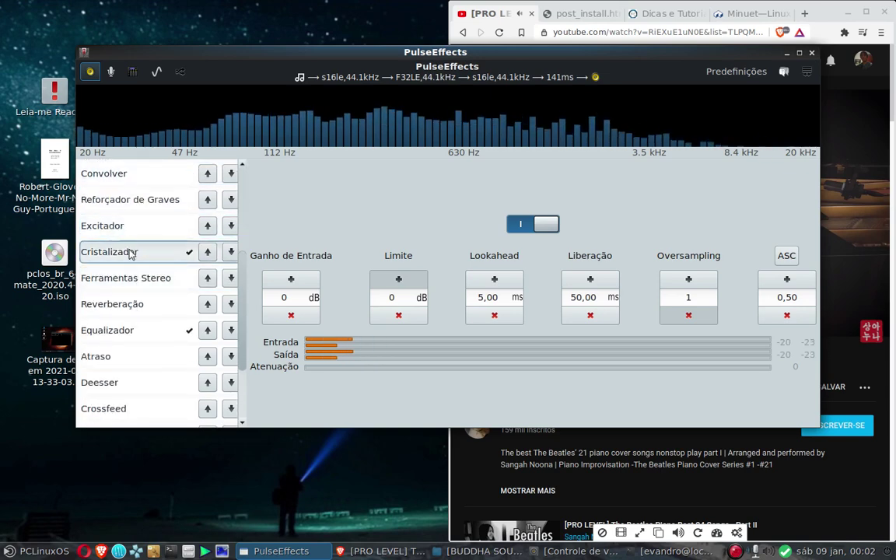
{"action": "left_click", "coordinate": [127, 252]}
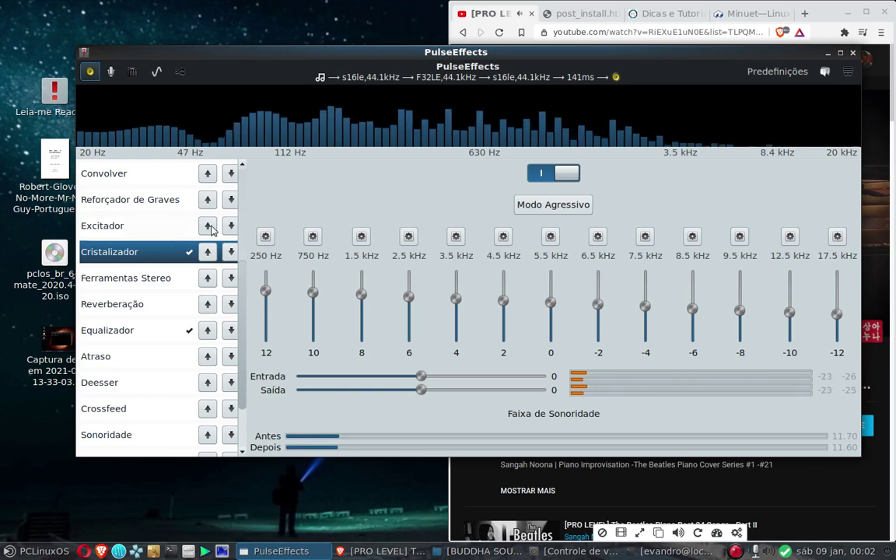
{"action": "left_click", "coordinate": [110, 227]}
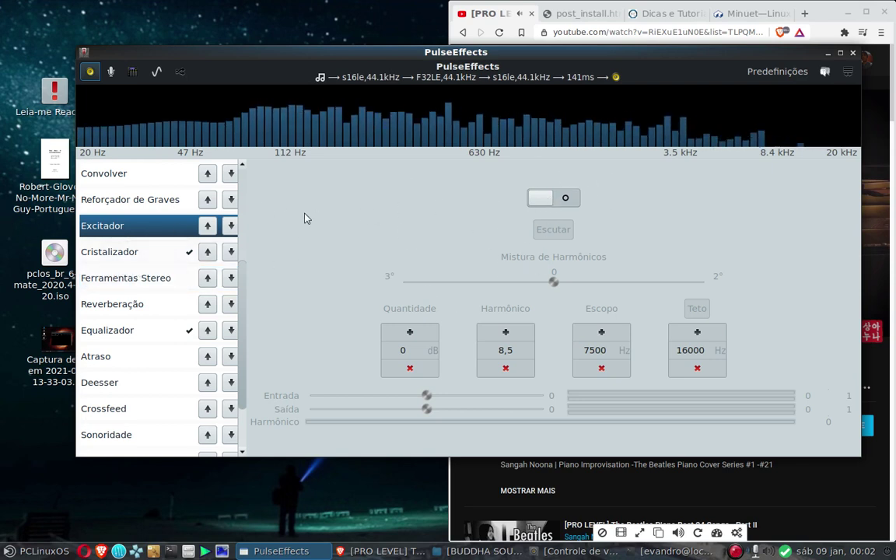
{"action": "left_click", "coordinate": [111, 325]}
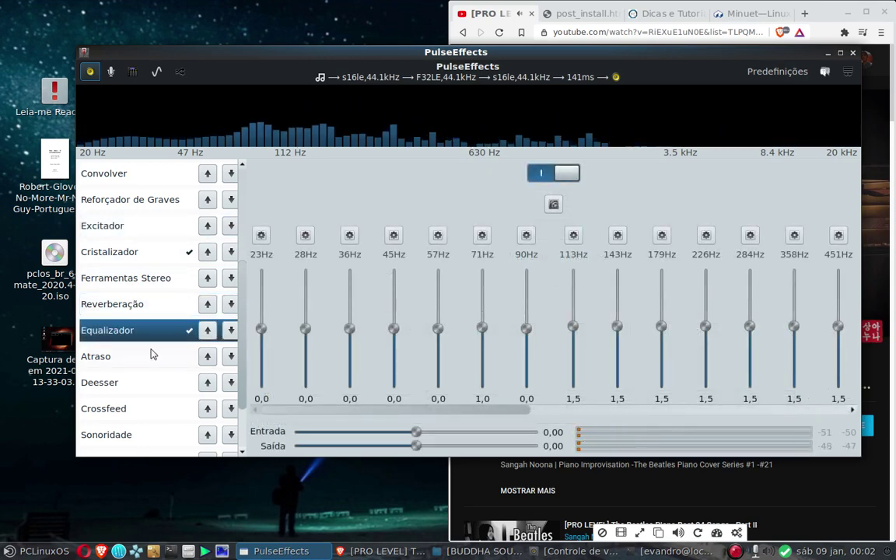
{"action": "scroll", "coordinate": [150, 358], "scroll_direction": "down", "scroll_amount": 2}
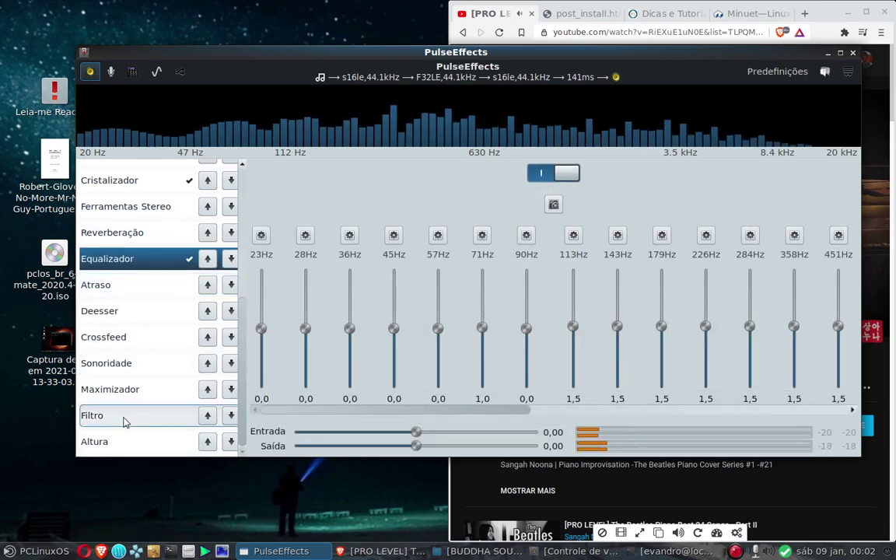
Bring the piano video in front of PulseEffects, and pause and resume its playback
{"action": "left_click", "coordinate": [501, 16]}
{"action": "left_click", "coordinate": [334, 70]}
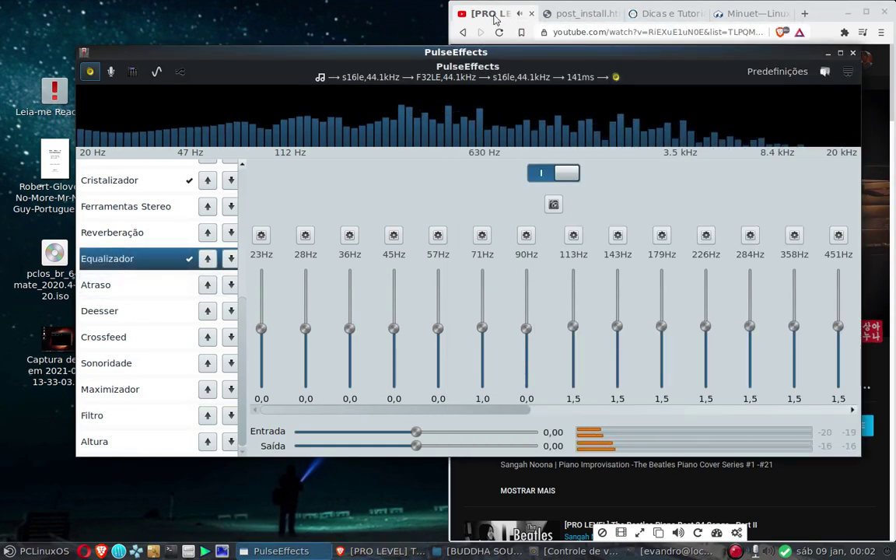
{"action": "left_click", "coordinate": [454, 218]}
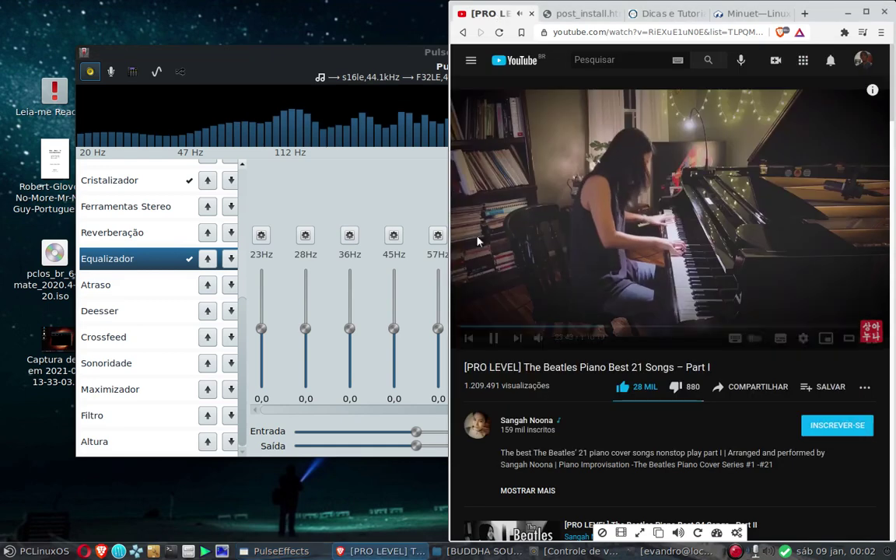
{"action": "left_click", "coordinate": [493, 338]}
{"action": "left_click", "coordinate": [493, 337]}
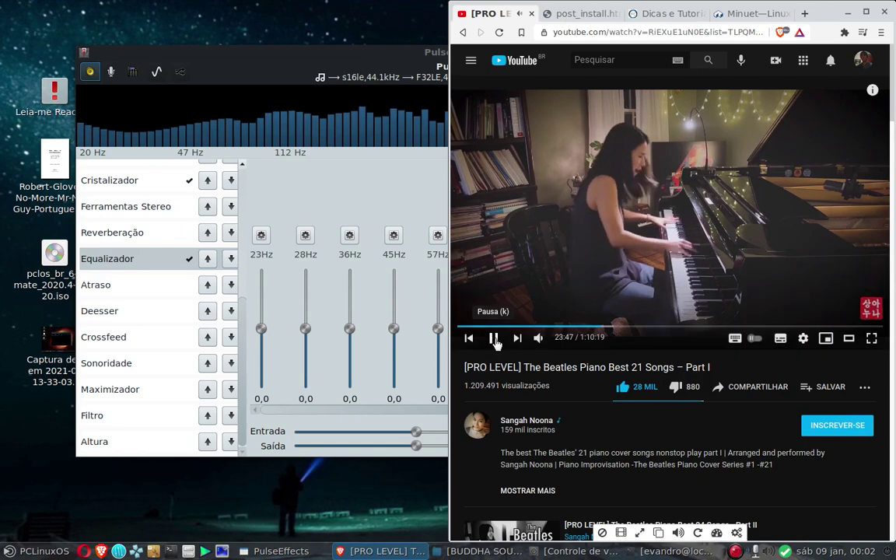
Check the PulseEffects spectrum while toggling the piano video's playback, ending with the video paused and PulseEffects in front
{"action": "left_click", "coordinate": [493, 337]}
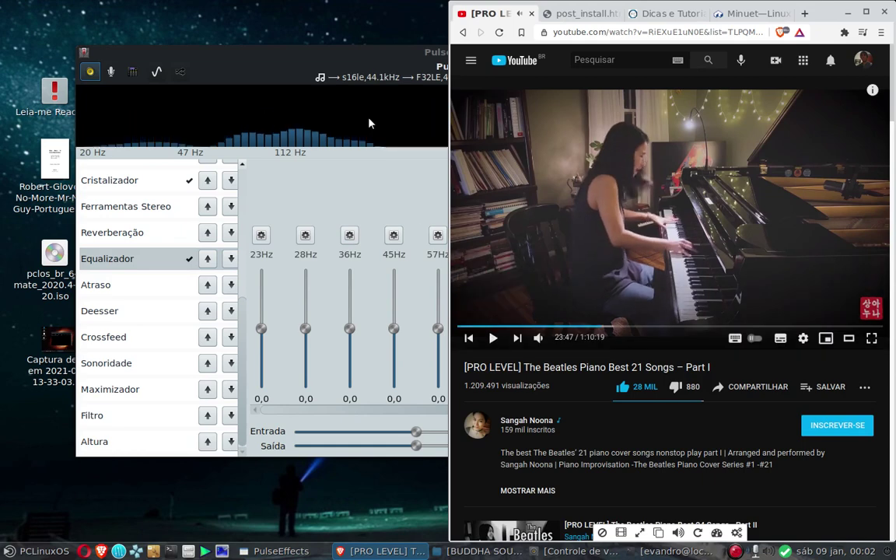
{"action": "left_click", "coordinate": [493, 337]}
{"action": "left_click", "coordinate": [328, 71]}
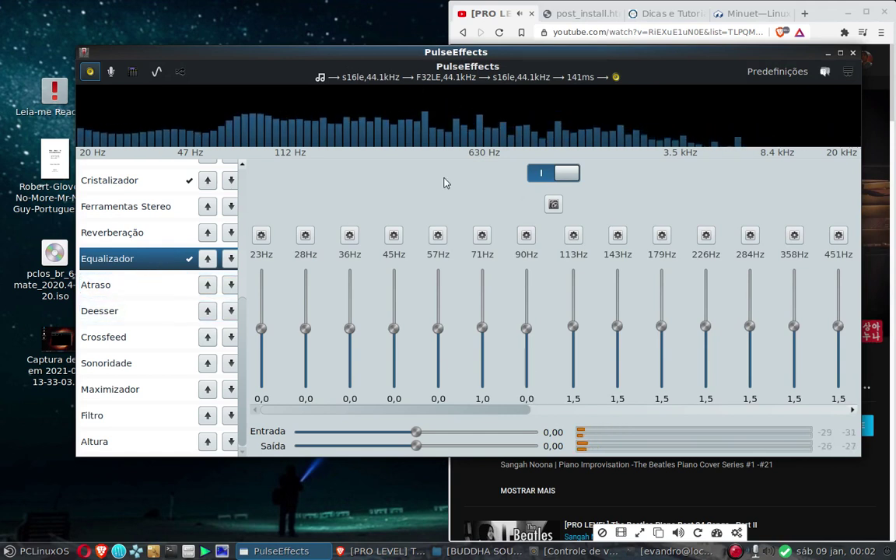
{"action": "left_click", "coordinate": [527, 14]}
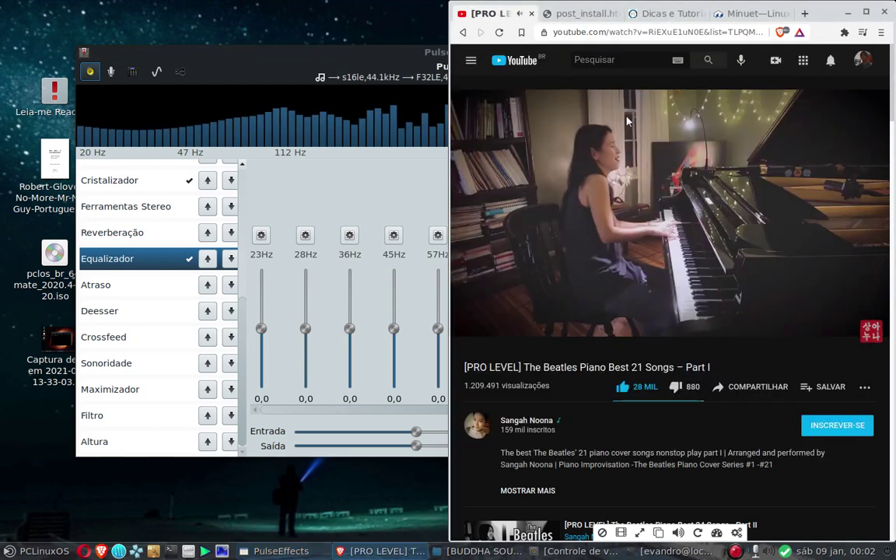
{"action": "left_click", "coordinate": [395, 49]}
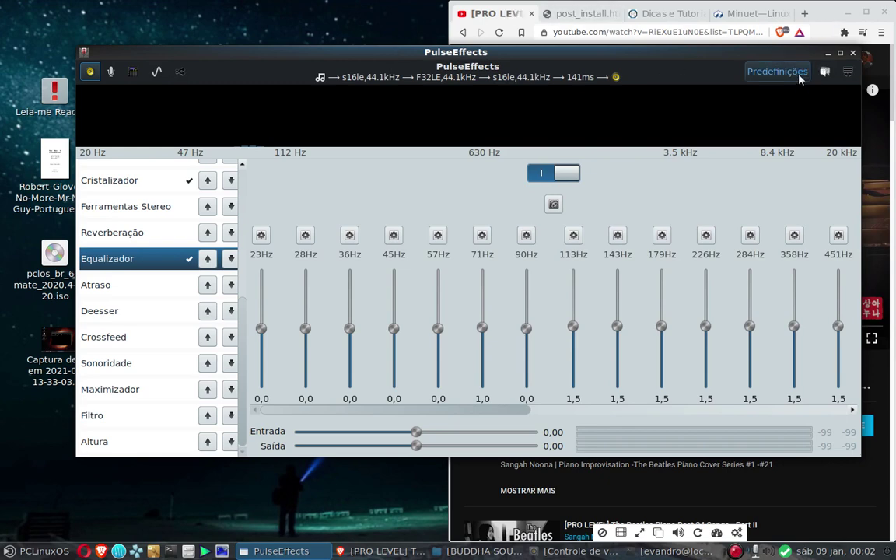
Examine the general settings and the version information of PulseEffects, and close them
{"action": "left_click", "coordinate": [845, 73]}
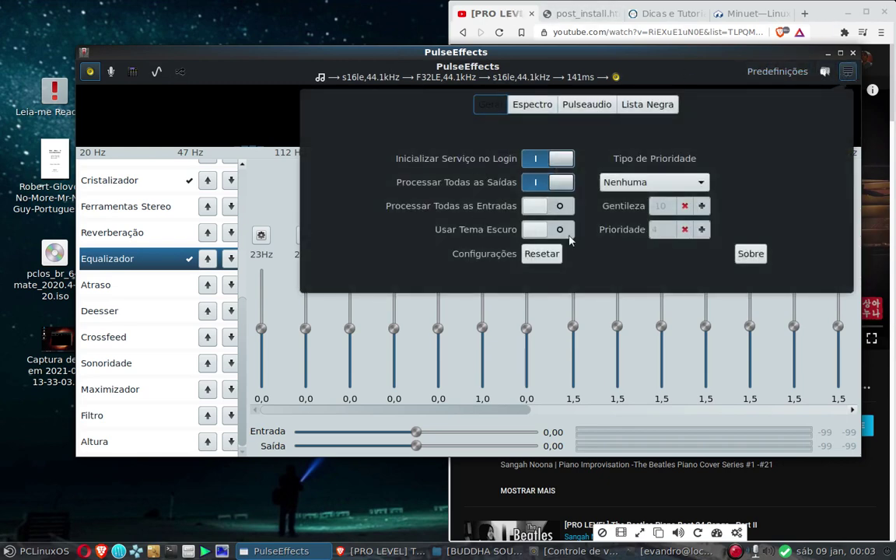
{"action": "left_click", "coordinate": [761, 254]}
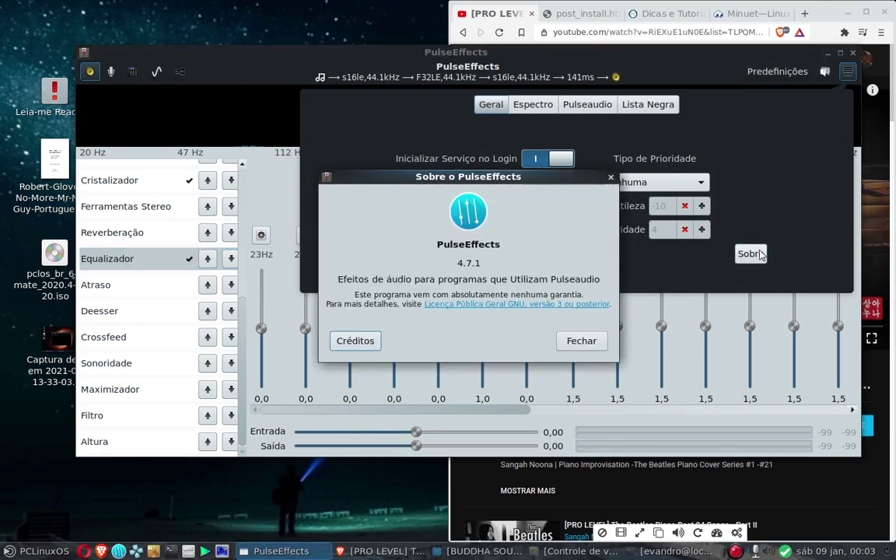
{"action": "left_click", "coordinate": [582, 341]}
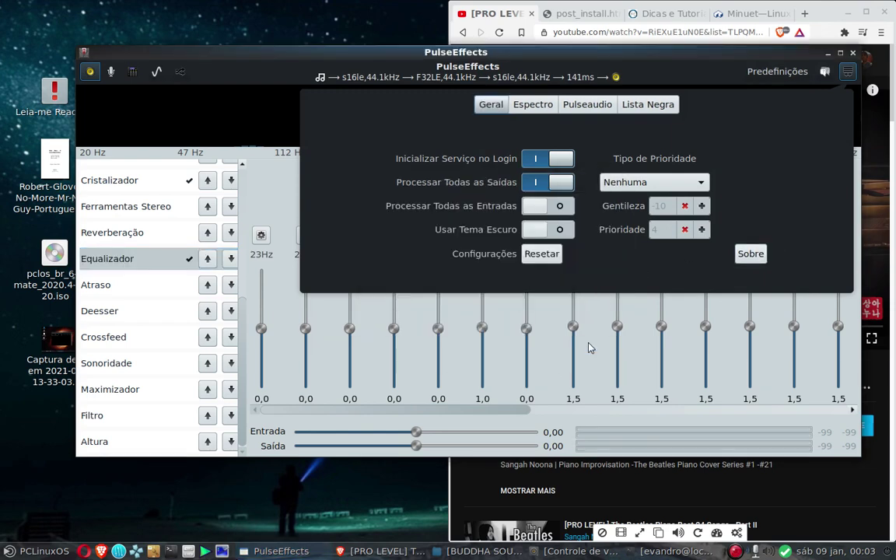
{"action": "left_click", "coordinate": [845, 74]}
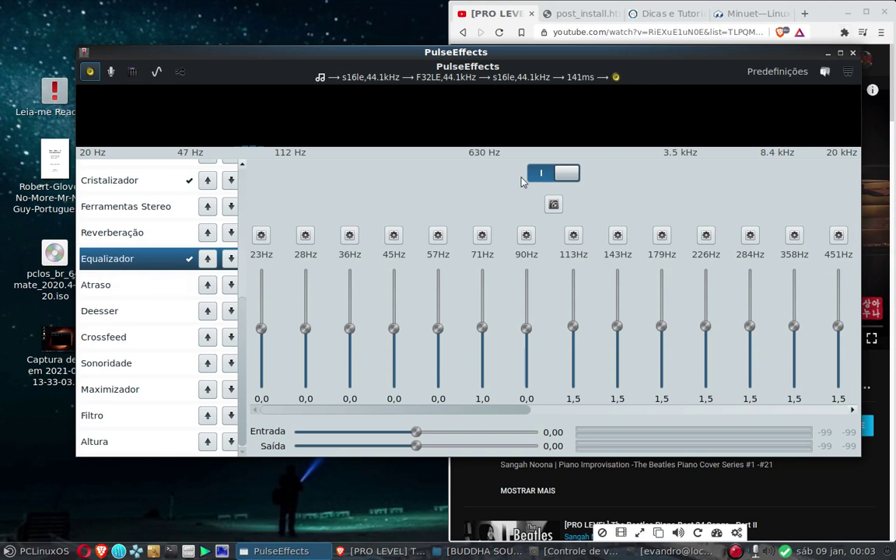
Switch the Equalizador effect off and back on, and look through the effects list
{"action": "left_click", "coordinate": [554, 172]}
{"action": "left_click", "coordinate": [554, 172]}
{"action": "scroll", "coordinate": [160, 174], "scroll_direction": "up", "scroll_amount": 5}
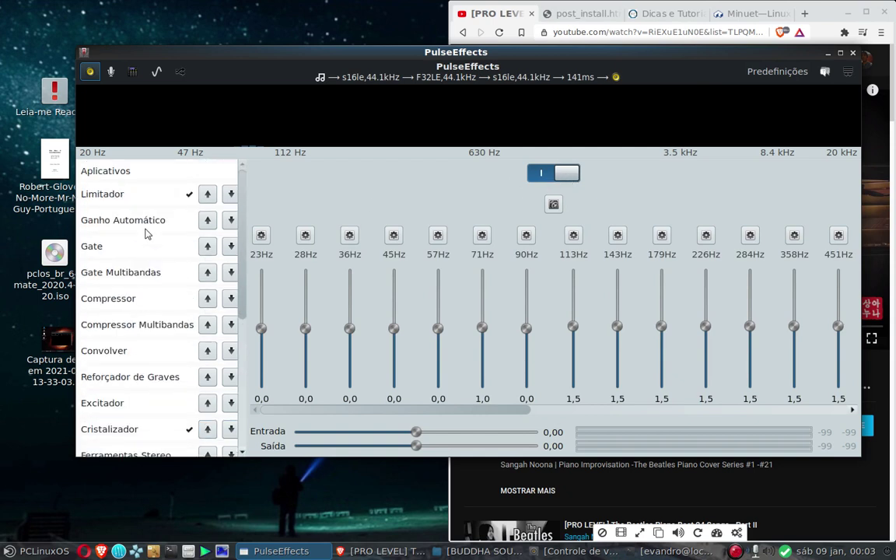
{"action": "scroll", "coordinate": [140, 350], "scroll_direction": "down", "scroll_amount": 4}
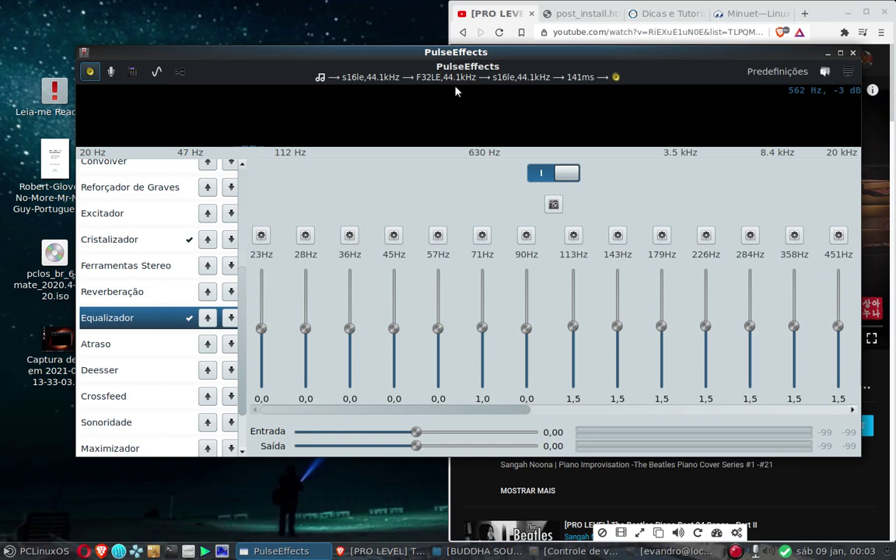
Minimise PulseEffects and the browser, and open the desktop's background preferences
{"action": "left_click", "coordinate": [827, 53]}
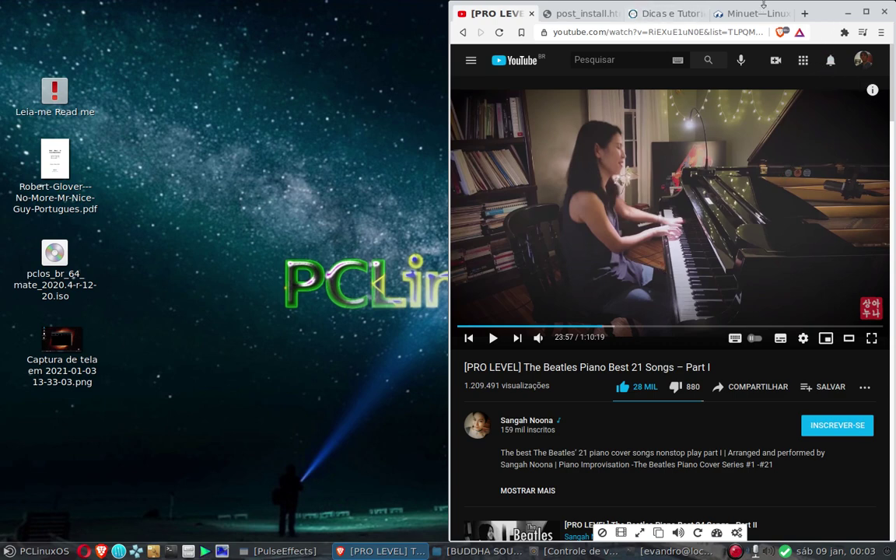
{"action": "left_click", "coordinate": [846, 13]}
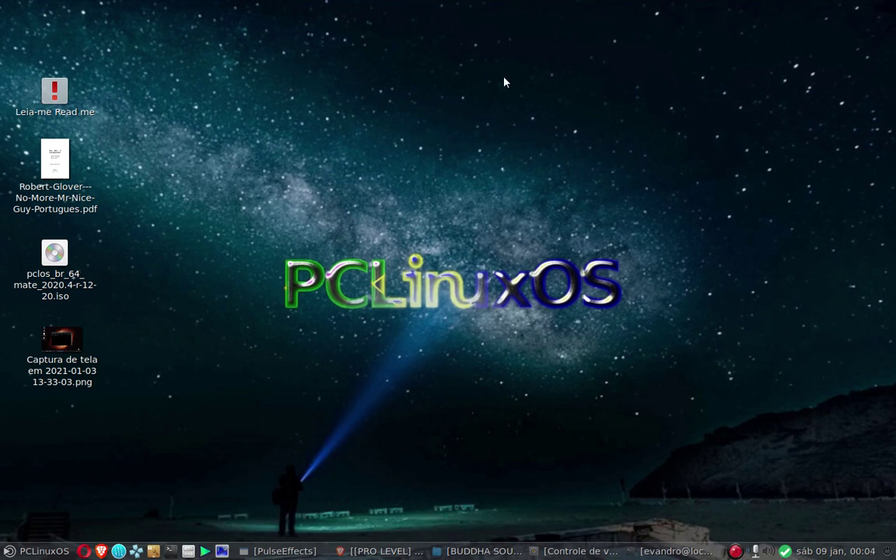
{"action": "right_click", "coordinate": [500, 175]}
{"action": "key", "text": "Escape"}
{"action": "right_click", "coordinate": [515, 199]}
{"action": "left_click", "coordinate": [579, 338]}
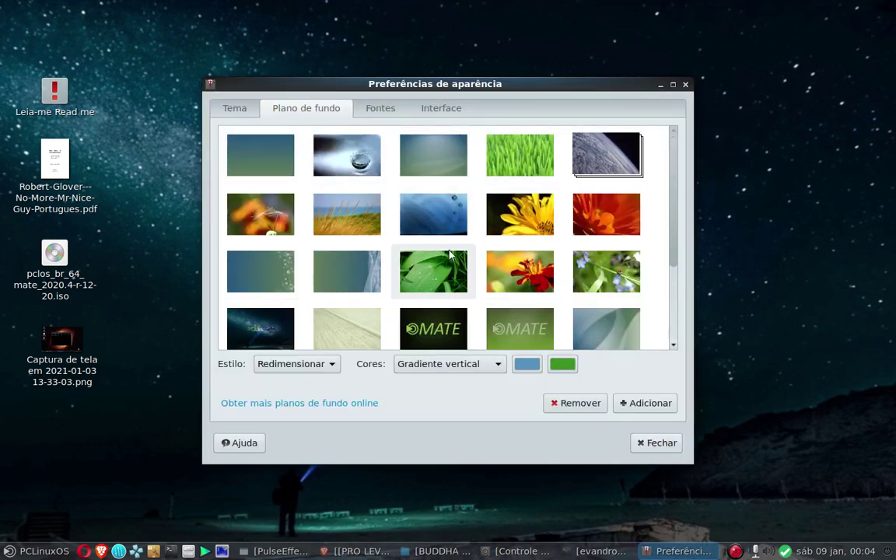
Apply the blue-green wallpaper with white ornaments to the desktop, and restore the PCLinuxOS night-sky wallpaper
{"action": "scroll", "coordinate": [449, 255], "scroll_direction": "down", "scroll_amount": 3}
{"action": "left_click", "coordinate": [261, 266]}
{"action": "left_click", "coordinate": [232, 134]}
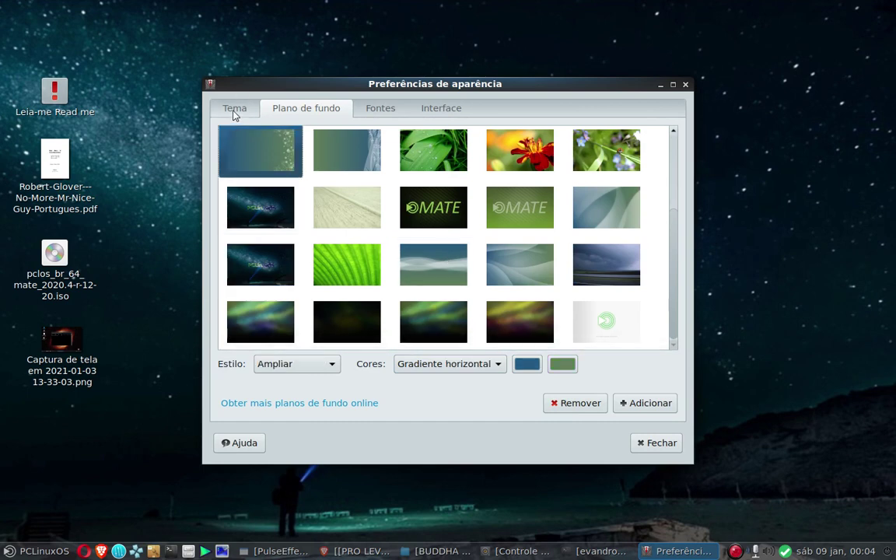
{"action": "left_click", "coordinate": [234, 109]}
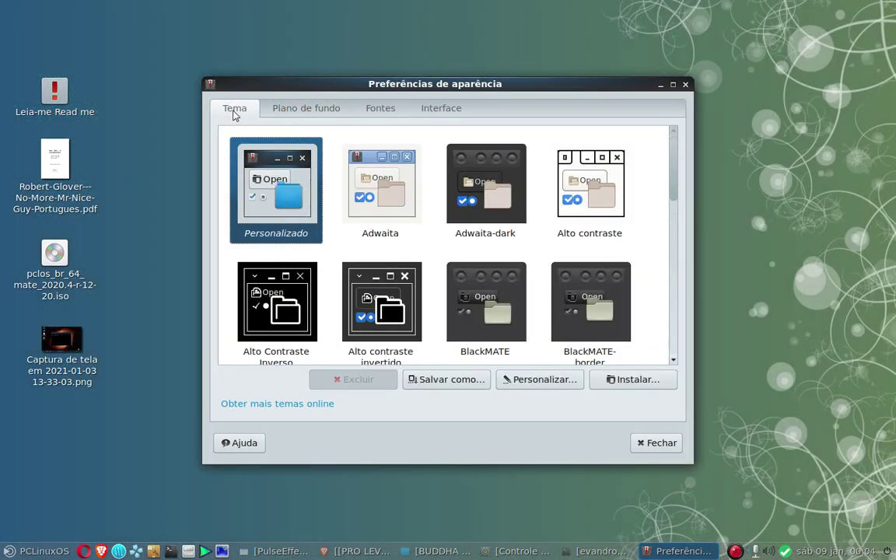
{"action": "left_click", "coordinate": [274, 113]}
{"action": "left_click", "coordinate": [269, 279]}
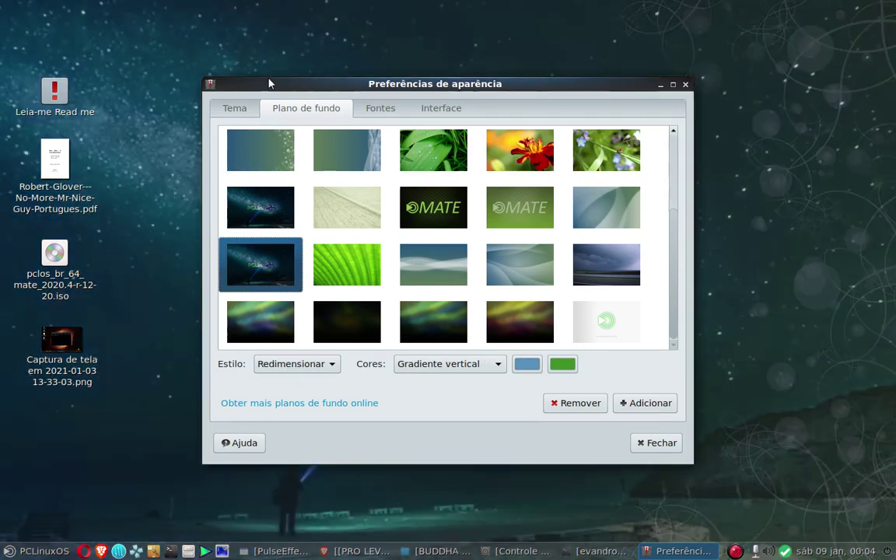
Examine the custom theme's controls, window border and icon options, and close the theme customisation
{"action": "left_click", "coordinate": [234, 109]}
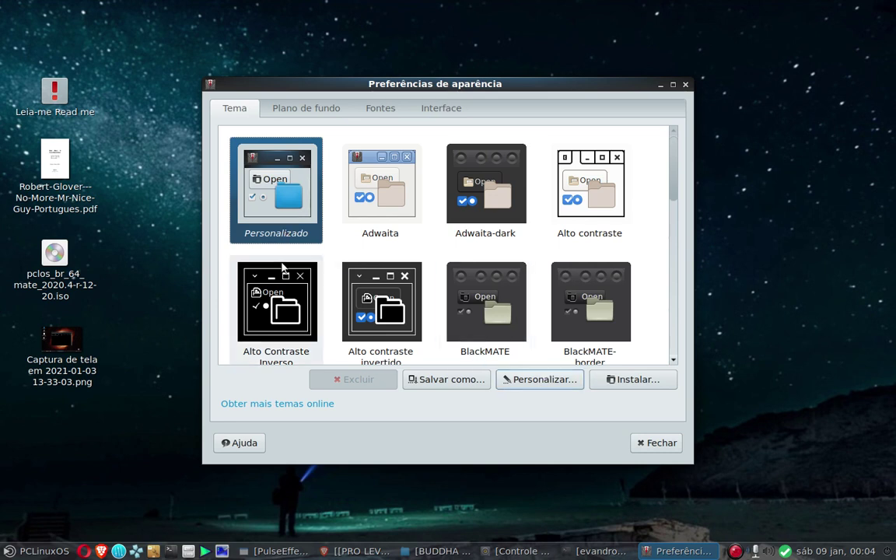
{"action": "left_click", "coordinate": [519, 382]}
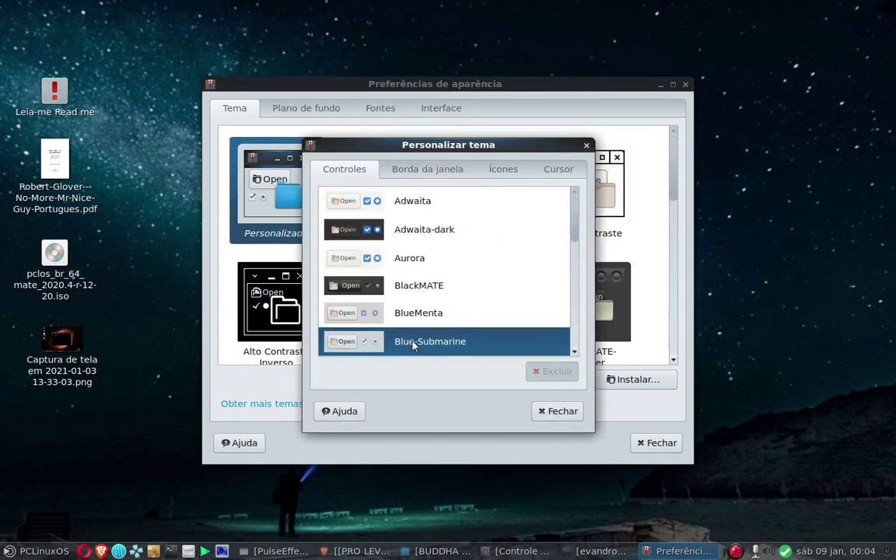
{"action": "left_click", "coordinate": [410, 171]}
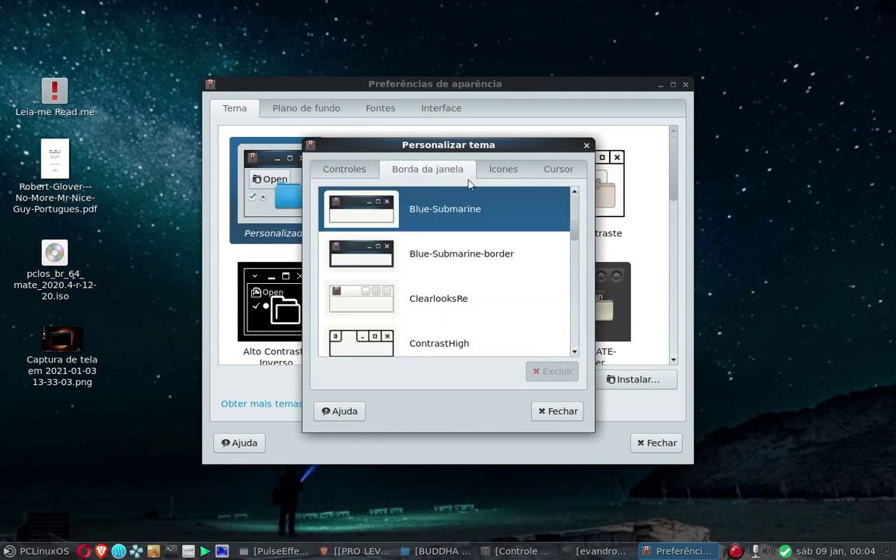
{"action": "left_click", "coordinate": [502, 170]}
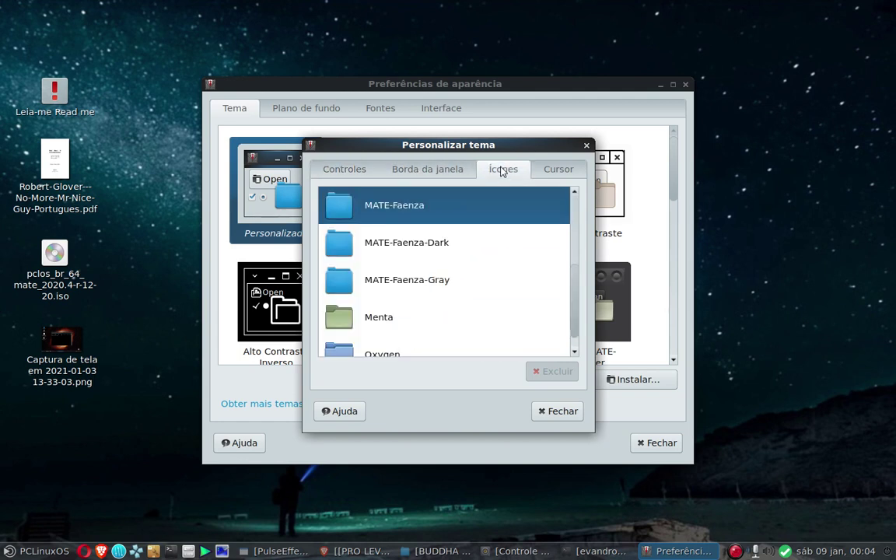
{"action": "left_click", "coordinate": [556, 413]}
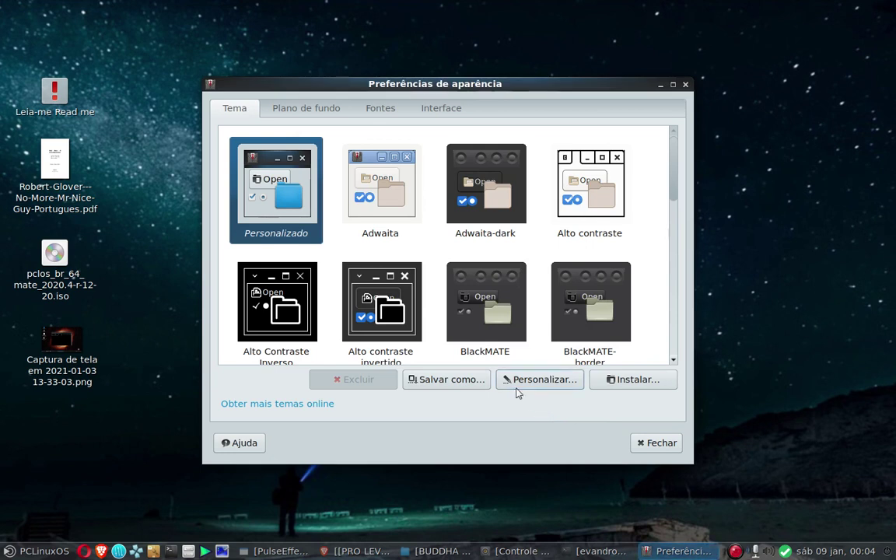
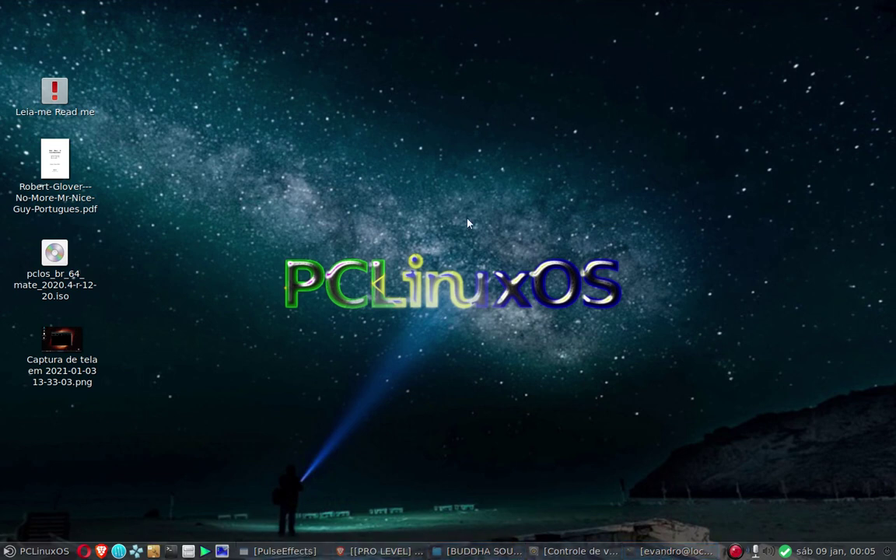
View the desktop's context commands, including the one for changing the background, without choosing any
{"action": "right_click", "coordinate": [483, 154]}
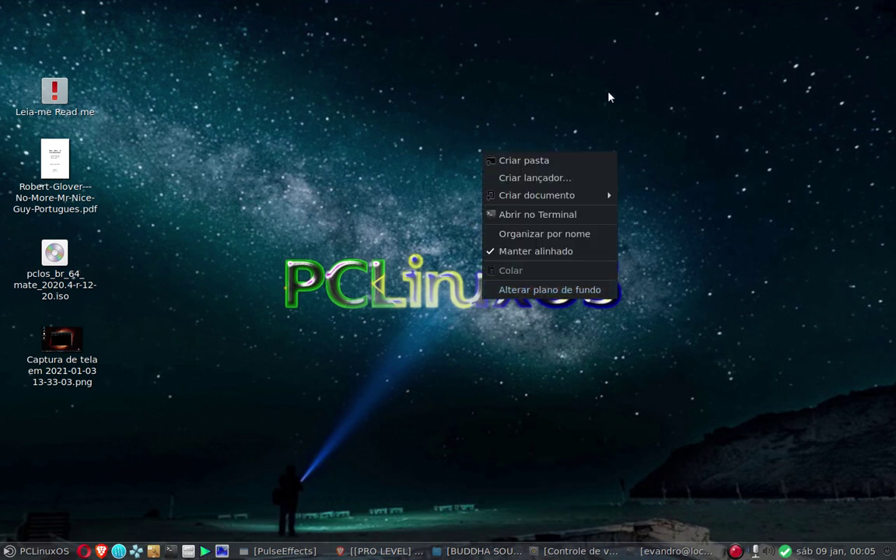
{"action": "left_click", "coordinate": [351, 189]}
{"action": "right_click", "coordinate": [492, 78]}
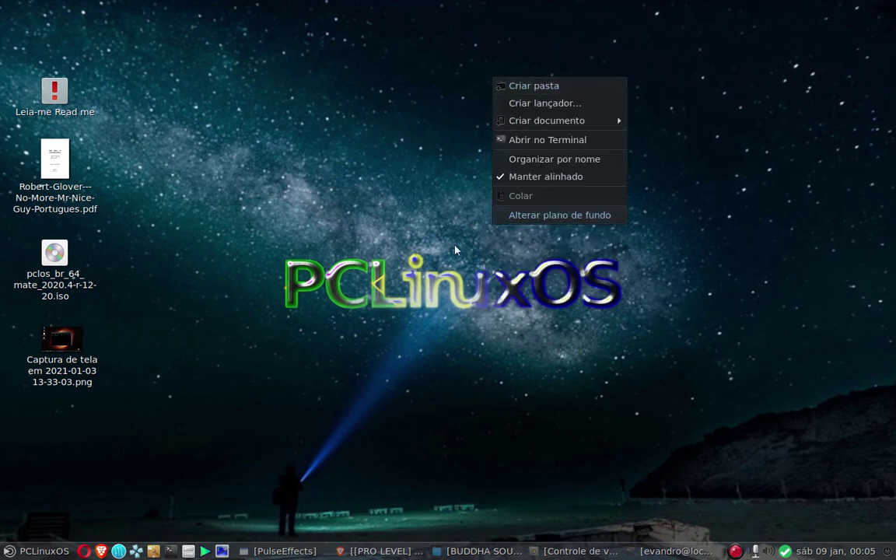
{"action": "left_click", "coordinate": [112, 49]}
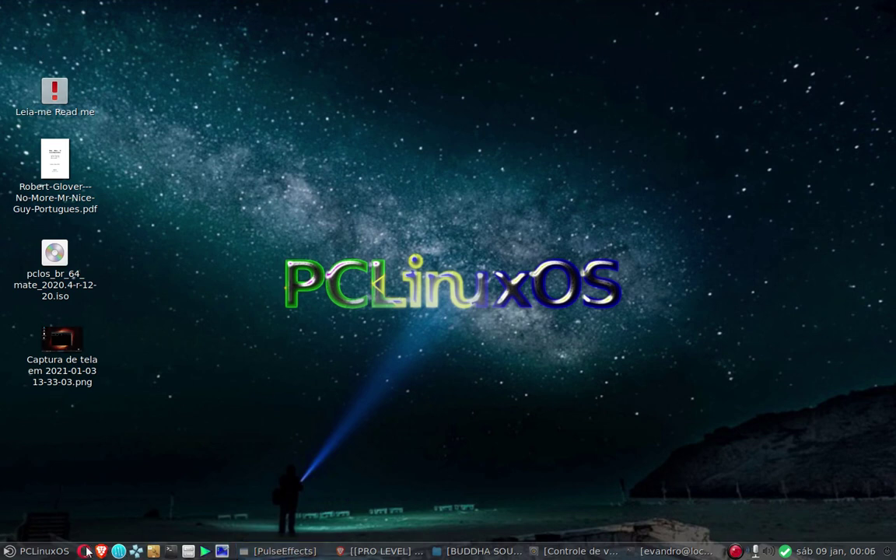
Look through the Gráficos applications, view the available actions for Random Background, and dismiss the applications list
{"action": "left_click", "coordinate": [12, 550]}
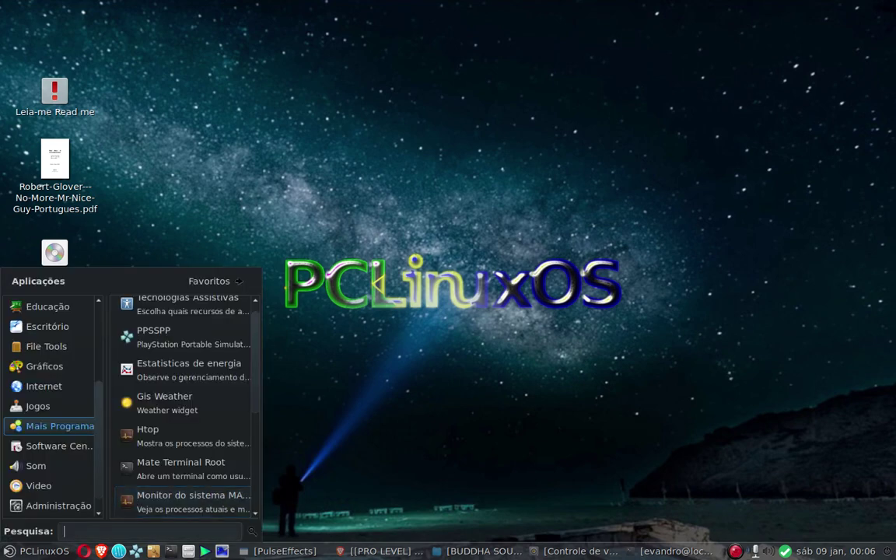
{"action": "scroll", "coordinate": [31, 373], "scroll_direction": "up", "scroll_amount": 1}
{"action": "left_click", "coordinate": [30, 386]}
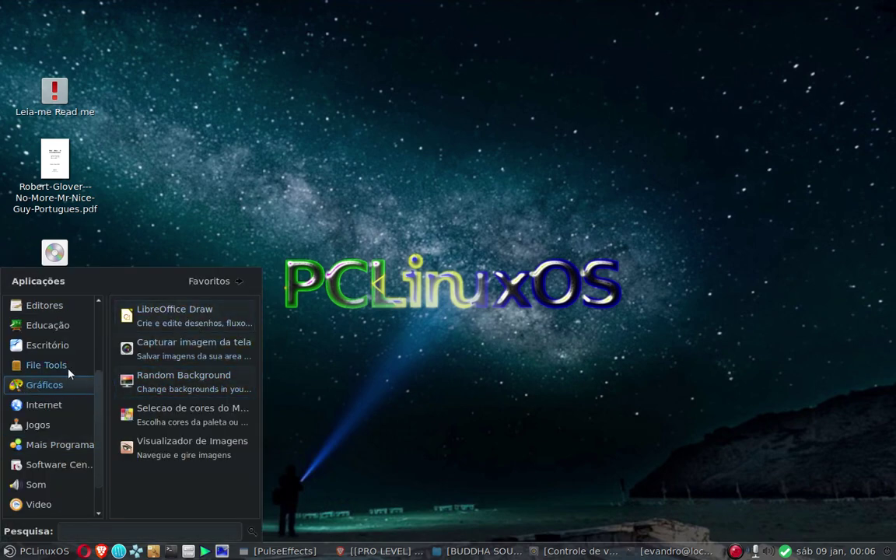
{"action": "left_click", "coordinate": [55, 402]}
{"action": "left_click", "coordinate": [61, 389]}
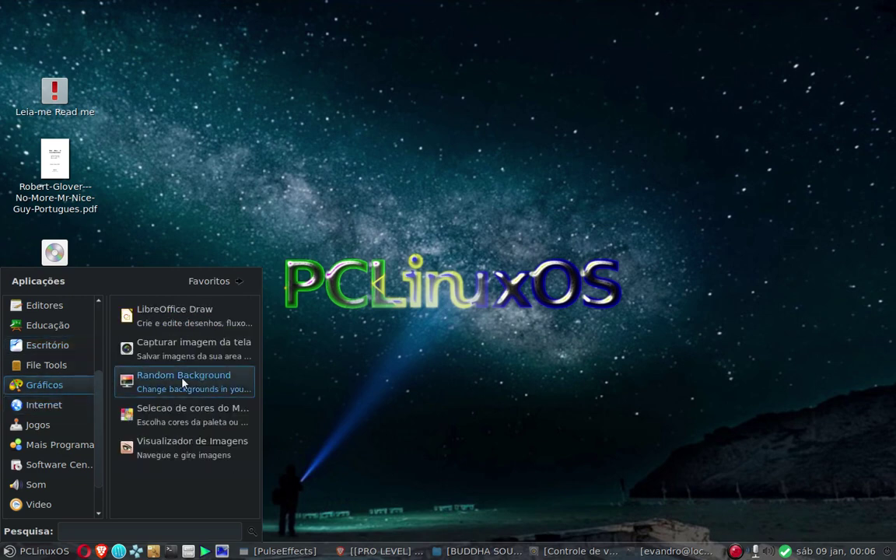
{"action": "right_click", "coordinate": [200, 376]}
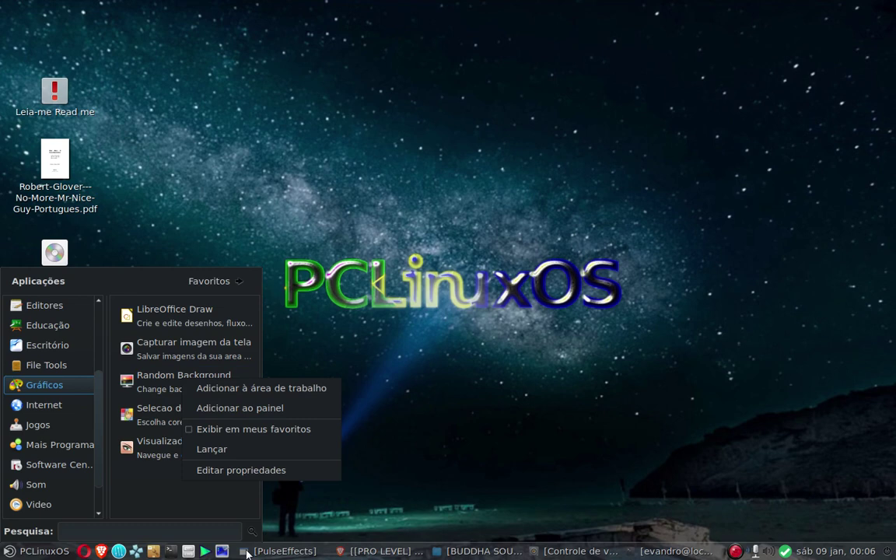
{"action": "left_click", "coordinate": [401, 333]}
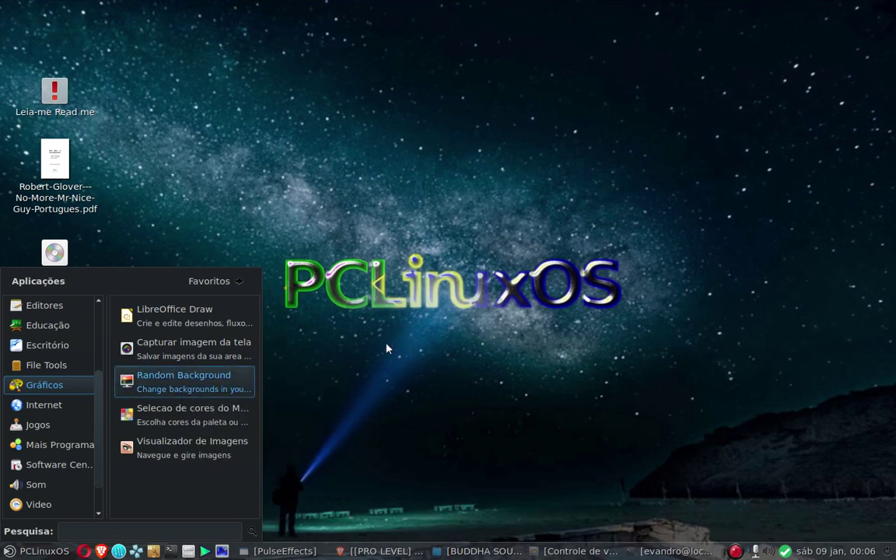
{"action": "left_click", "coordinate": [386, 348]}
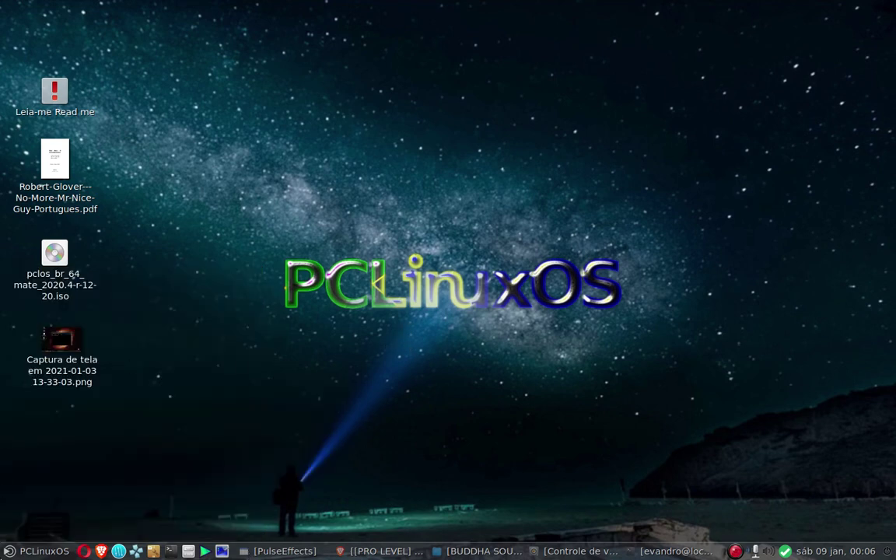
{"action": "left_click", "coordinate": [21, 551]}
{"action": "left_click", "coordinate": [23, 551]}
{"action": "left_click", "coordinate": [24, 551]}
{"action": "left_click", "coordinate": [24, 551]}
{"action": "left_click", "coordinate": [24, 551]}
{"action": "left_click", "coordinate": [24, 551]}
{"action": "left_click", "coordinate": [23, 552]}
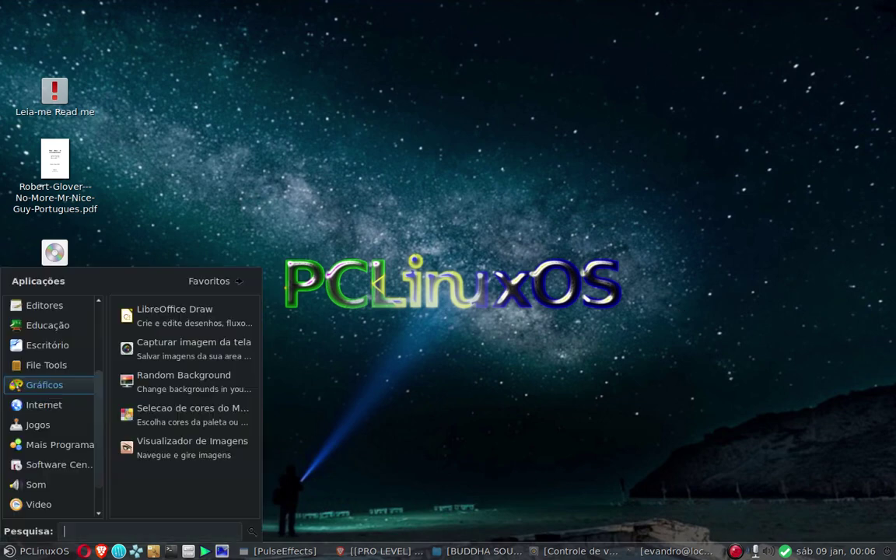
{"action": "left_click", "coordinate": [30, 552]}
{"action": "left_click", "coordinate": [30, 552]}
{"action": "left_click", "coordinate": [35, 552]}
{"action": "left_click", "coordinate": [33, 552]}
{"action": "left_click", "coordinate": [32, 552]}
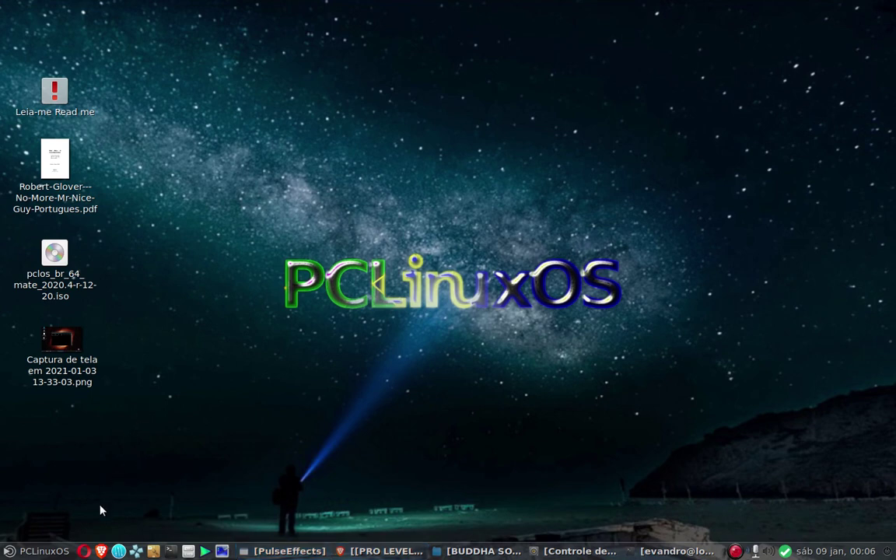
Open a new Brave browser window and close it again
{"action": "left_click", "coordinate": [101, 551]}
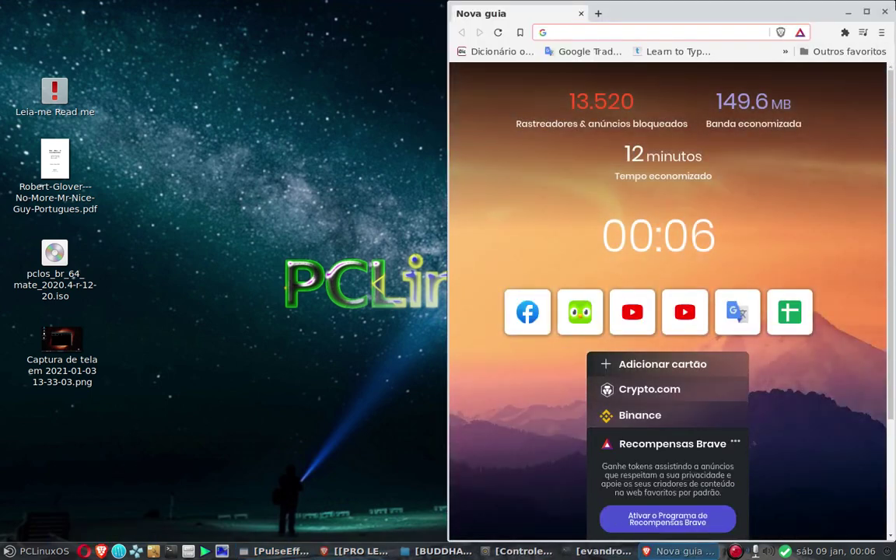
{"action": "left_click", "coordinate": [885, 14]}
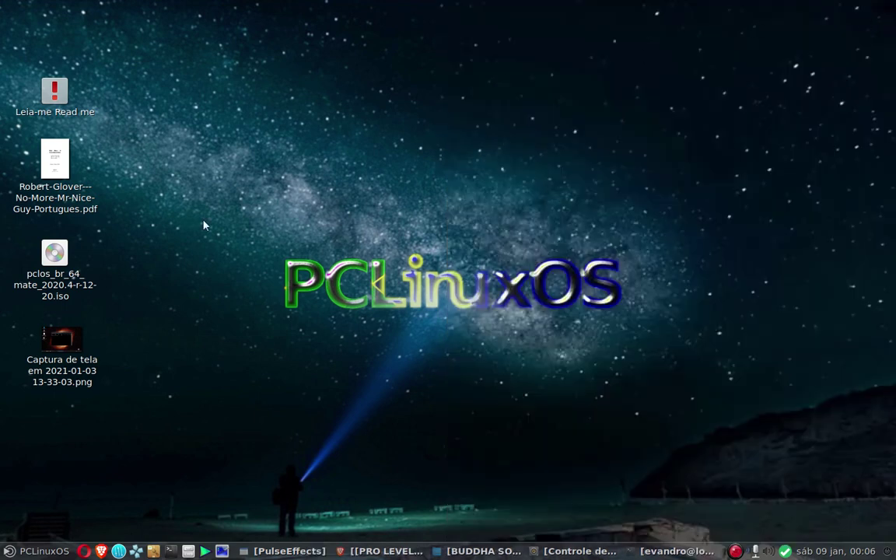
Restore the Brave browser window, maximise it, and view the Dicas e Tutoriais page of the PCLinuxOS Brasil forum
{"action": "left_click", "coordinate": [388, 551]}
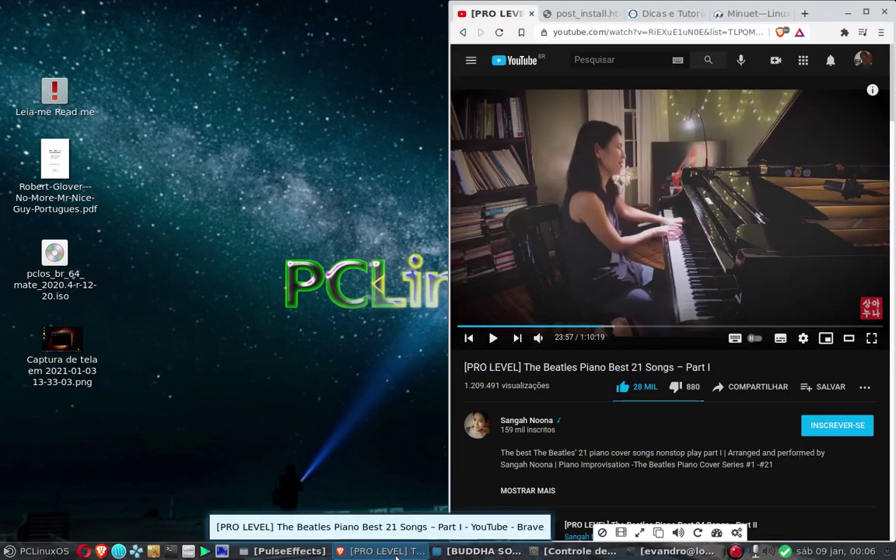
{"action": "left_click", "coordinate": [865, 12]}
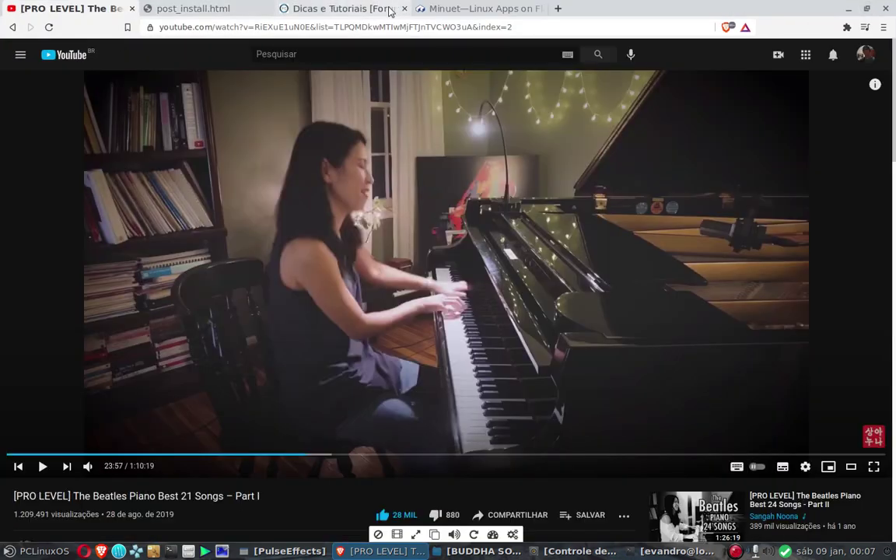
{"action": "left_click", "coordinate": [340, 9]}
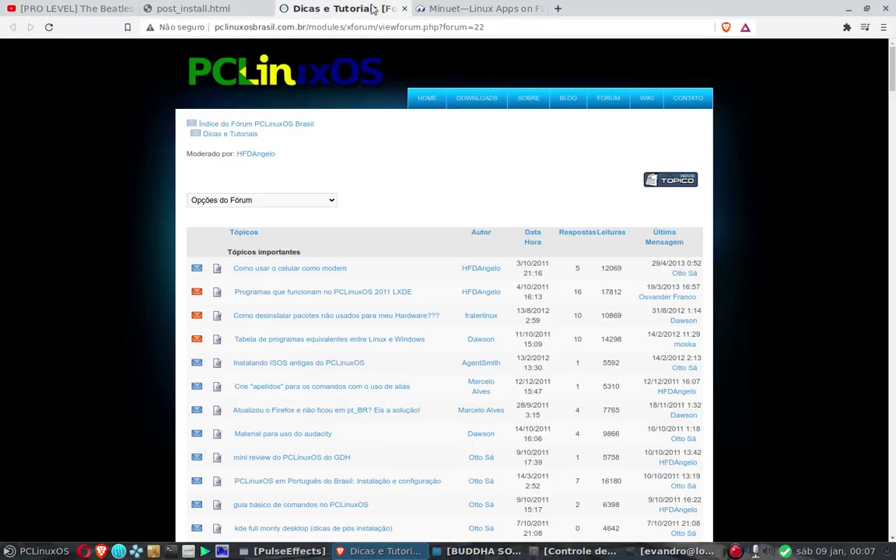
Review the Minuet page on Flathub, including its screenshot, description and additional information
{"action": "left_click", "coordinate": [466, 9]}
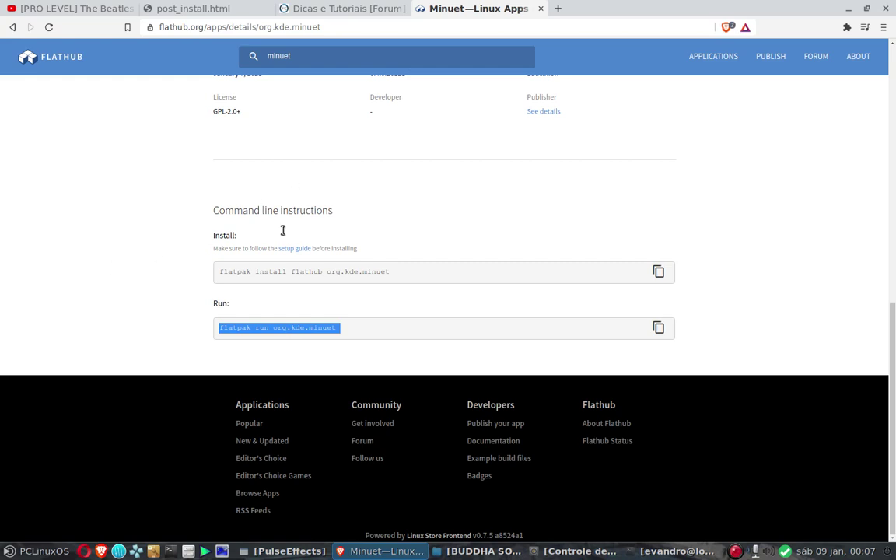
{"action": "scroll", "coordinate": [282, 230], "scroll_direction": "up", "scroll_amount": 10}
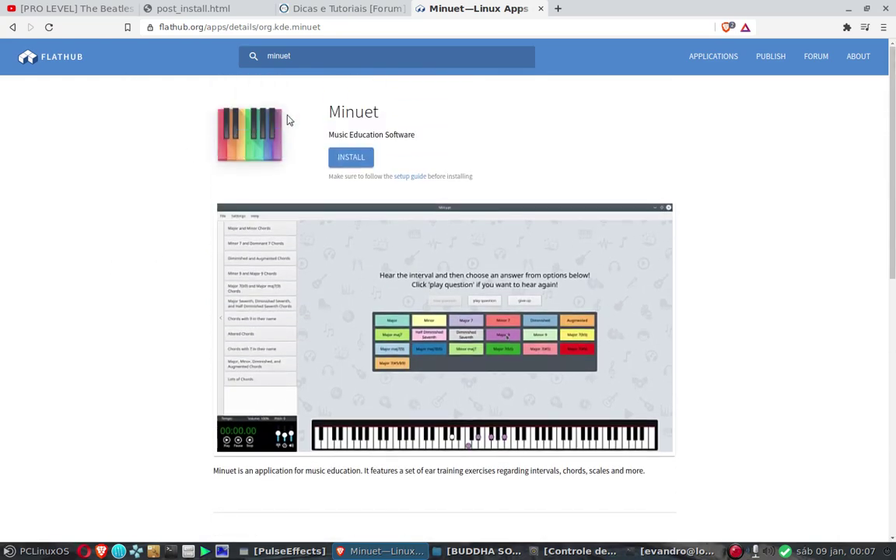
{"action": "scroll", "coordinate": [290, 154], "scroll_direction": "down", "scroll_amount": 2}
{"action": "scroll", "coordinate": [236, 294], "scroll_direction": "up", "scroll_amount": 2}
{"action": "scroll", "coordinate": [193, 369], "scroll_direction": "down", "scroll_amount": 4}
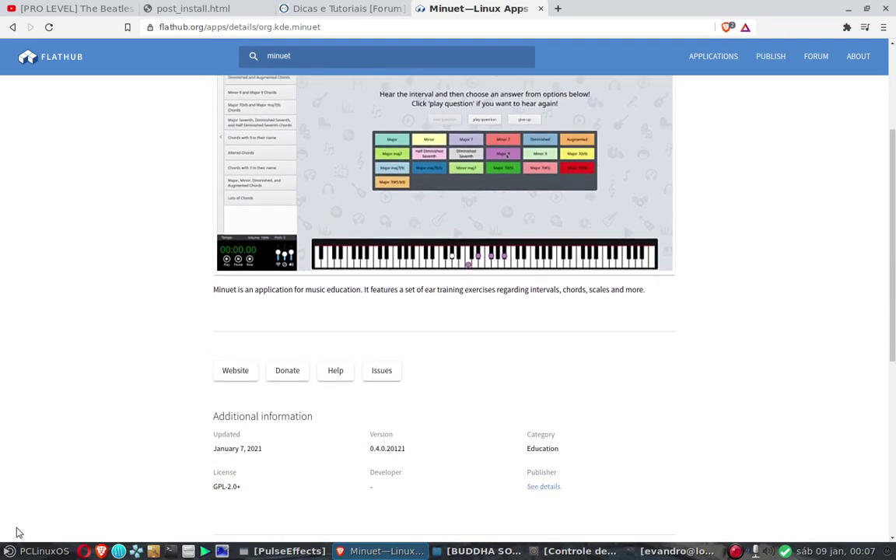
Look through the applications in the Som category for Minuet
{"action": "left_click", "coordinate": [9, 550]}
{"action": "mouse_move", "coordinate": [36, 482]}
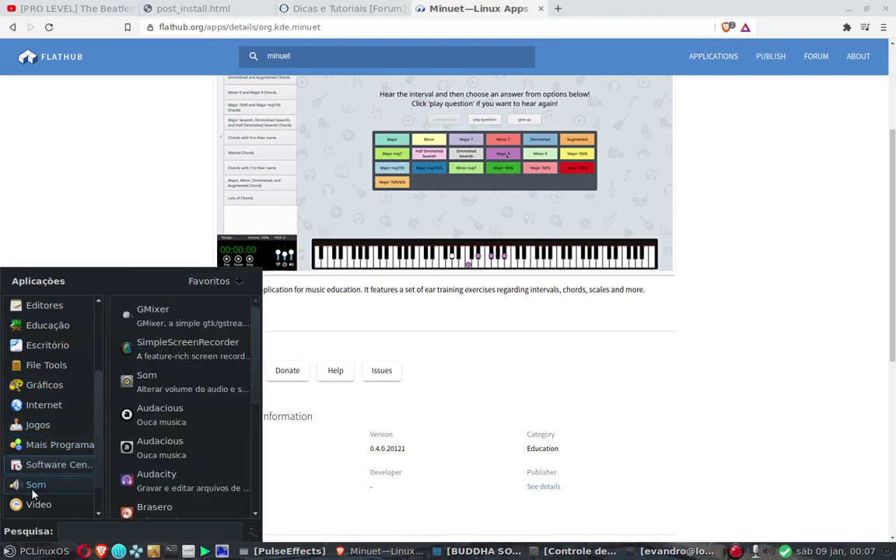
{"action": "scroll", "coordinate": [217, 447], "scroll_direction": "up", "scroll_amount": 1}
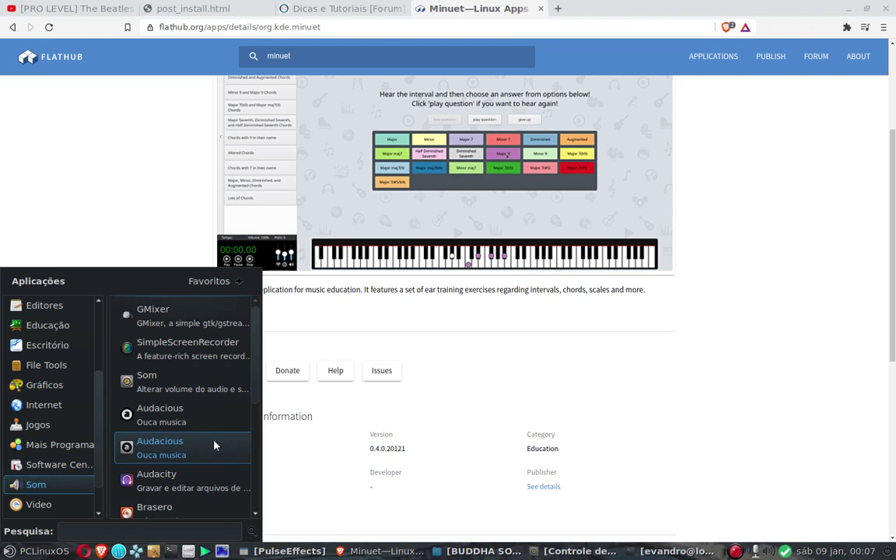
{"action": "left_click", "coordinate": [174, 420]}
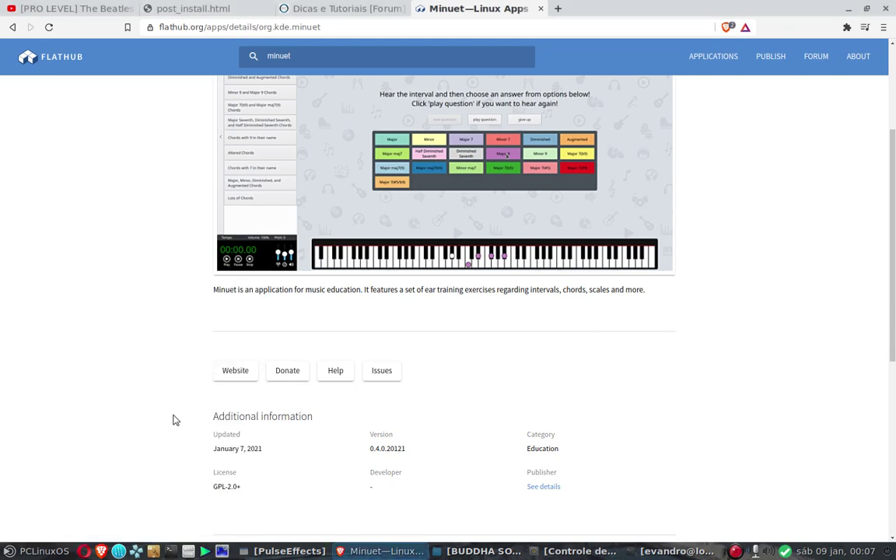
{"action": "left_click", "coordinate": [10, 552]}
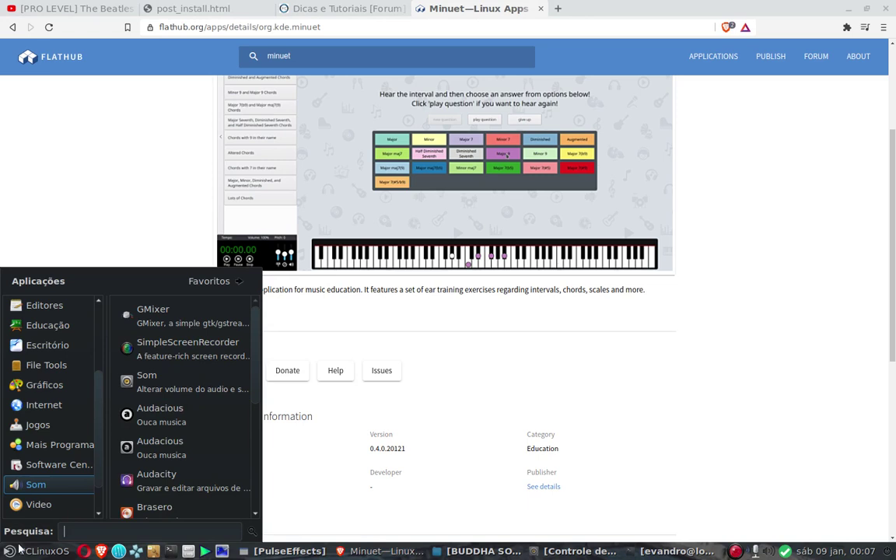
{"action": "left_click", "coordinate": [160, 447]}
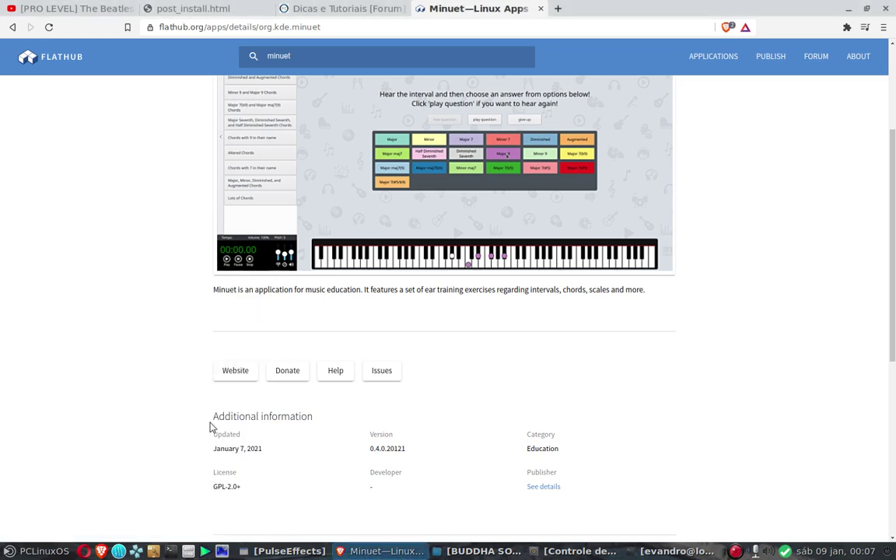
Search the installed applications for Minuet and try to launch it from the results
{"action": "left_click", "coordinate": [11, 550]}
{"action": "type", "text": "minu"}
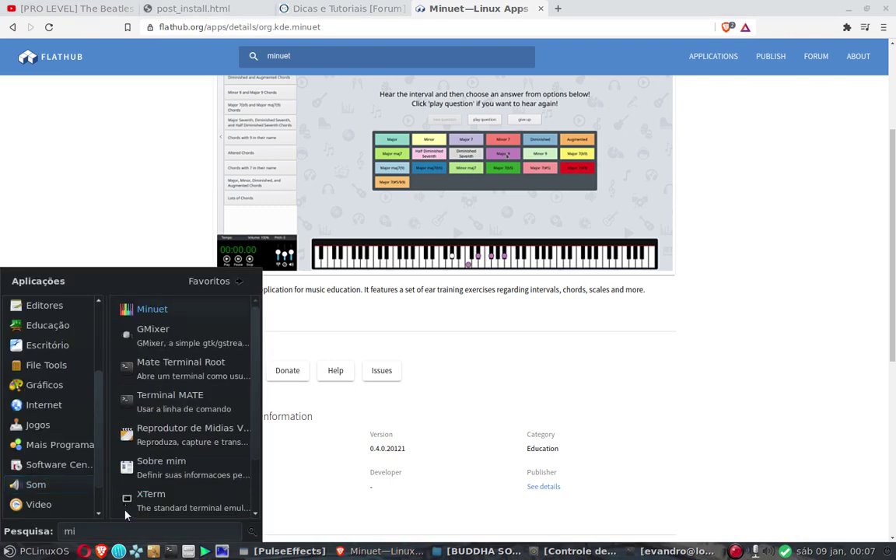
{"action": "left_click", "coordinate": [142, 308]}
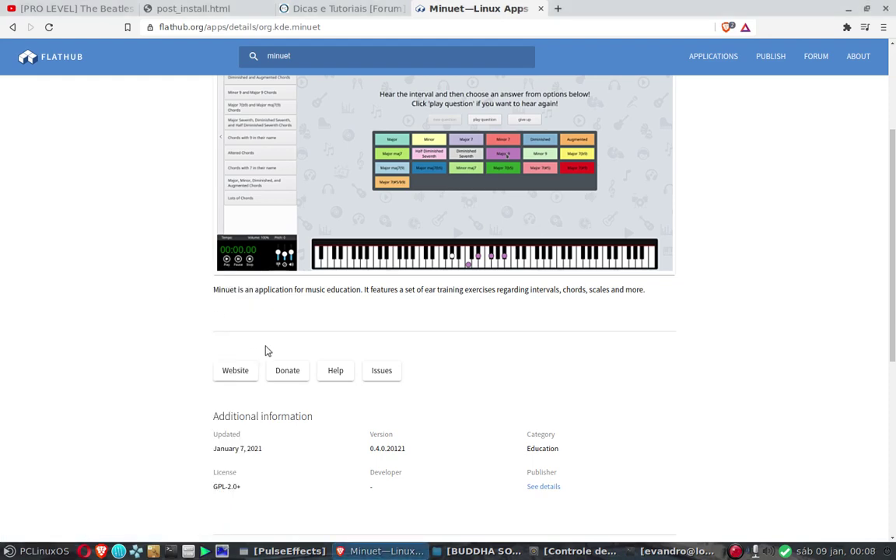
Copy Minuet's run command from its Flathub page and execute flatpak run org.kde.minuet in the open root terminal
{"action": "scroll", "coordinate": [264, 350], "scroll_direction": "down", "scroll_amount": 5}
{"action": "right_click", "coordinate": [284, 340]}
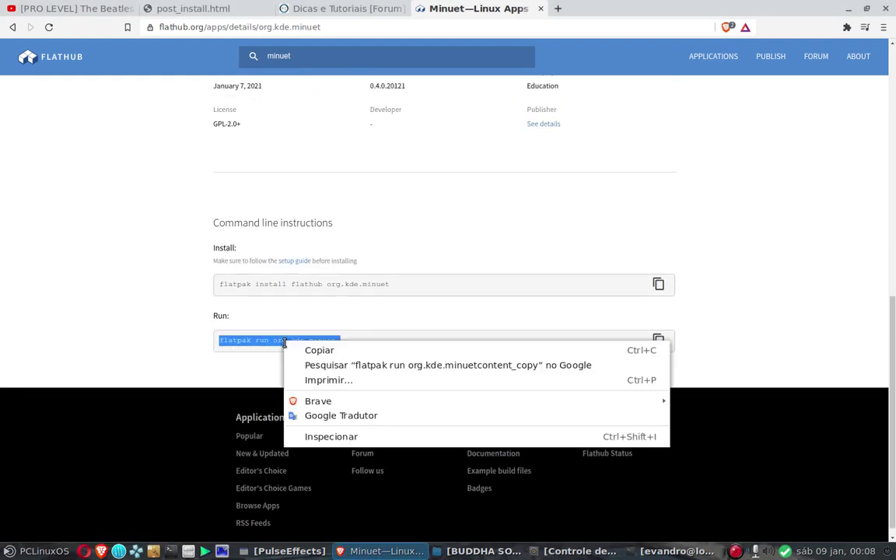
{"action": "left_click", "coordinate": [329, 351]}
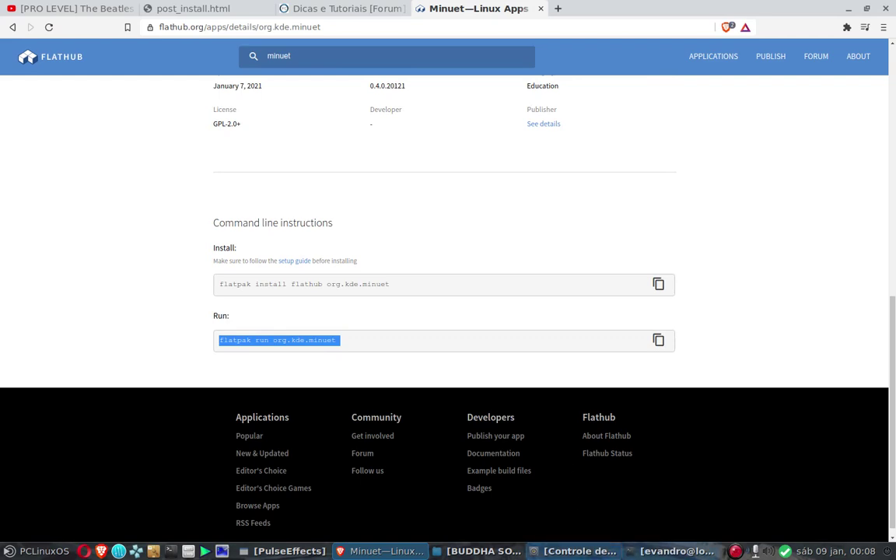
{"action": "left_click", "coordinate": [673, 551]}
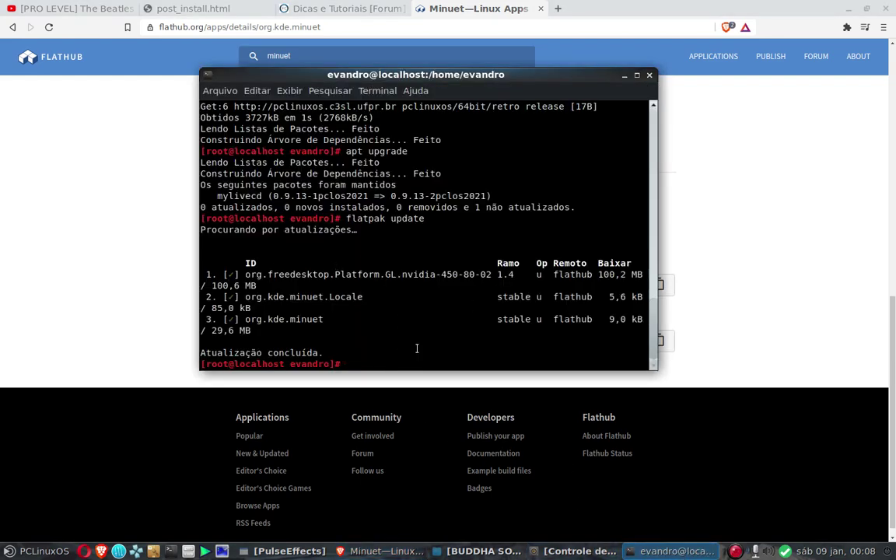
{"action": "type", "text": "flatpak run org.kde.minuet"}
{"action": "key", "text": "Return"}
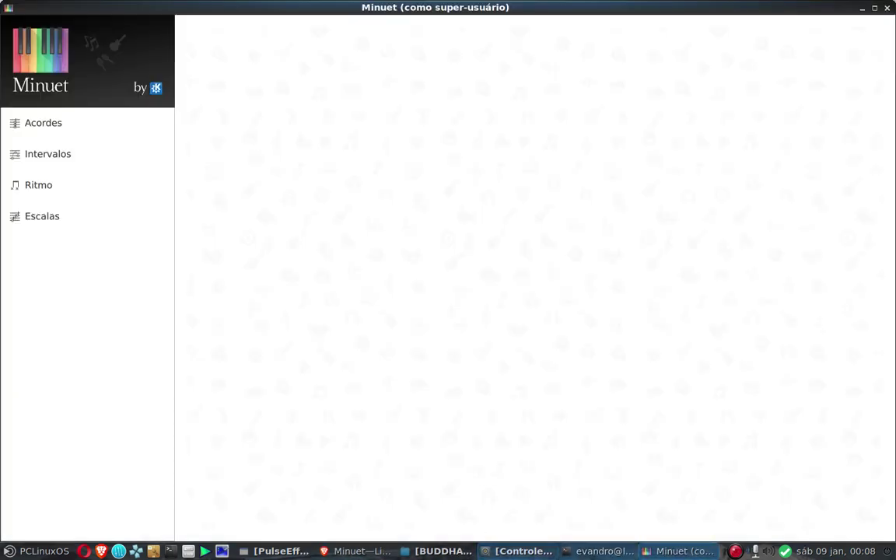
Return to Minuet's Flathub page and point out the flatpak install and run commands by selecting parts of them
{"action": "left_click", "coordinate": [436, 552]}
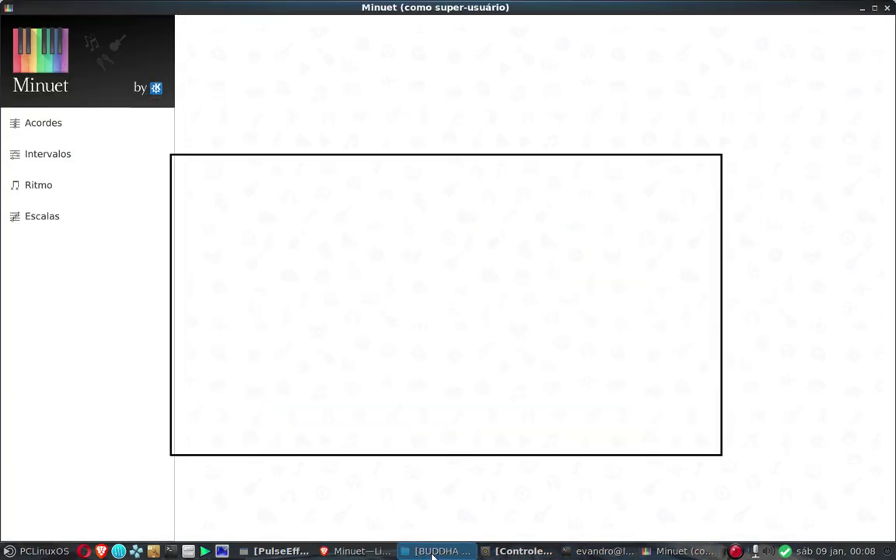
{"action": "left_click", "coordinate": [356, 550]}
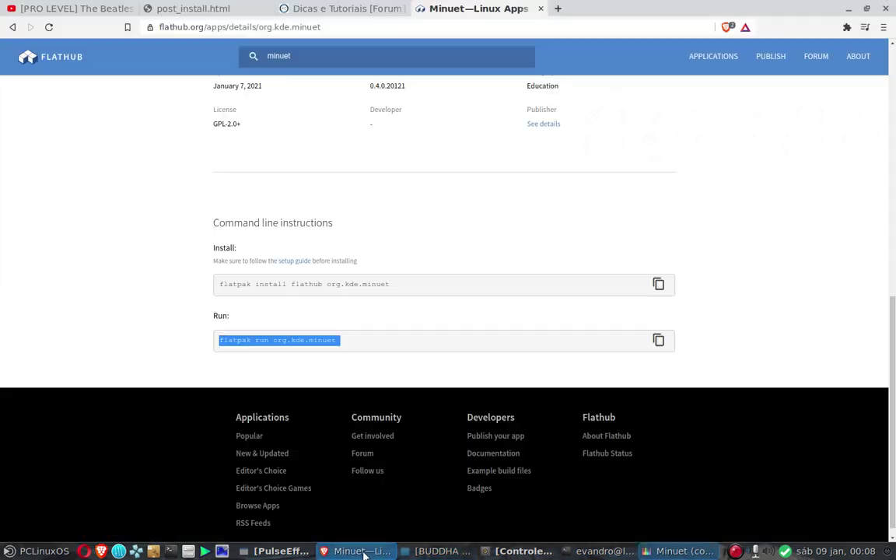
{"action": "triple_click", "coordinate": [242, 284]}
{"action": "left_click_drag", "start_coordinate": [221, 340], "coordinate": [248, 340]}
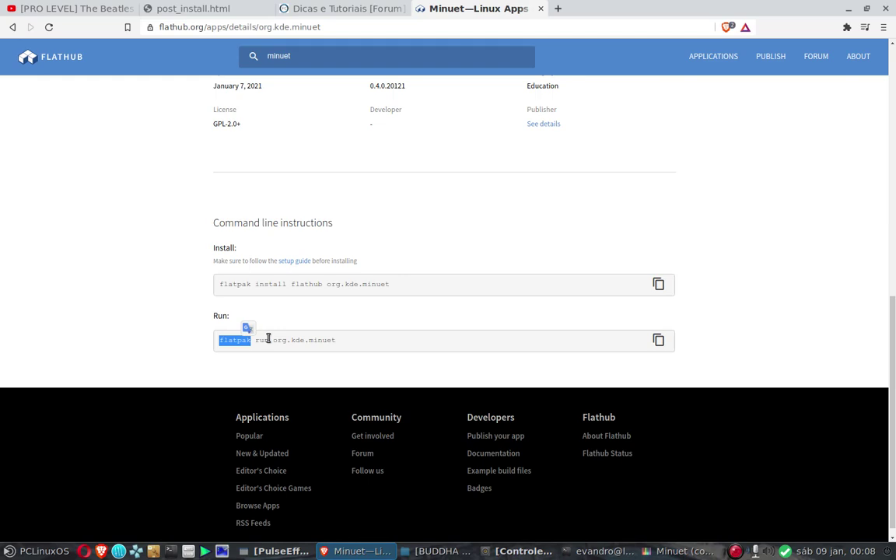
{"action": "left_click", "coordinate": [285, 339]}
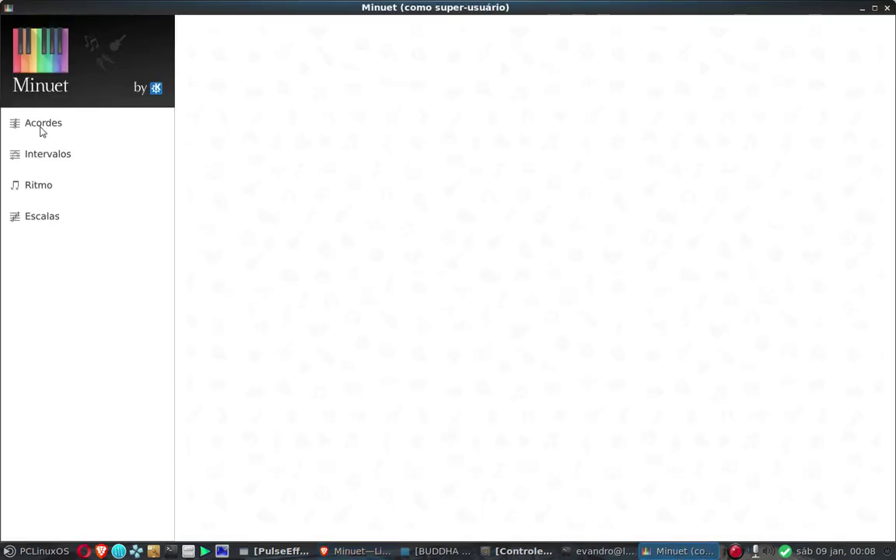
In Minuet, look into the Acordes exercises, go back, and open the Escalas Bebop exercise under Escalas
{"action": "left_click", "coordinate": [41, 132]}
{"action": "left_click", "coordinate": [18, 123]}
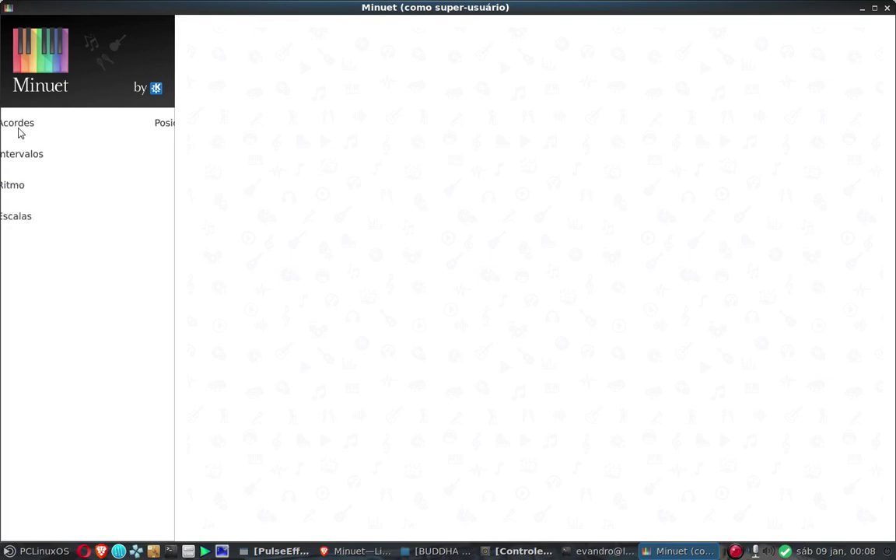
{"action": "left_click", "coordinate": [49, 221]}
{"action": "left_click", "coordinate": [48, 152]}
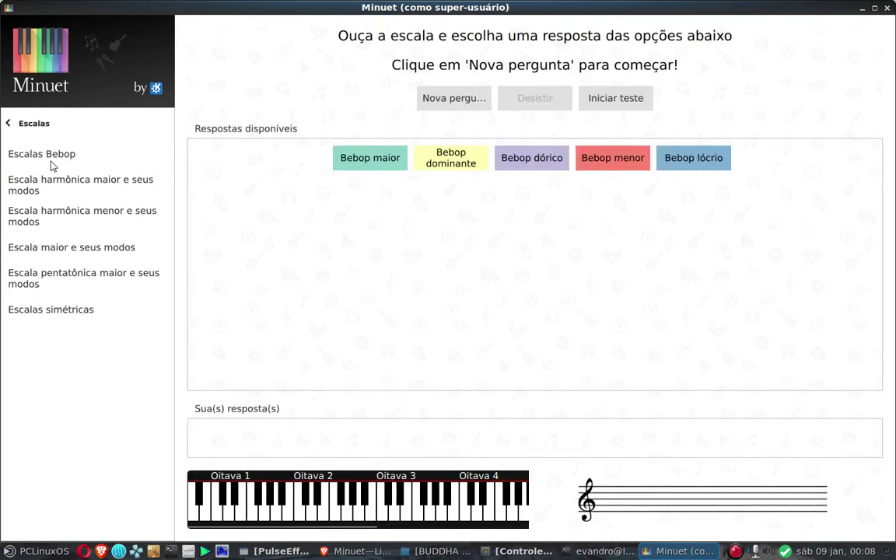
Start the Escalas Bebop test, stop it at the first question, and close Minuet
{"action": "left_click", "coordinate": [618, 101]}
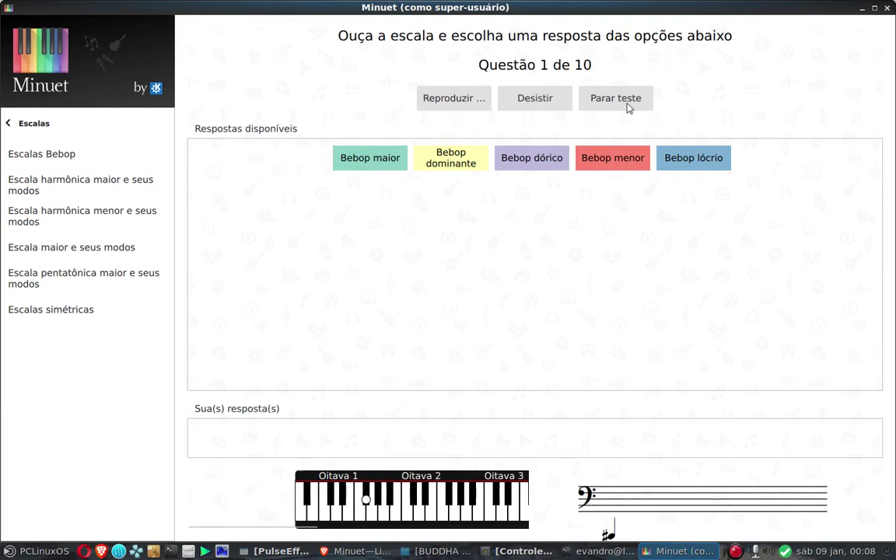
{"action": "left_click", "coordinate": [628, 108]}
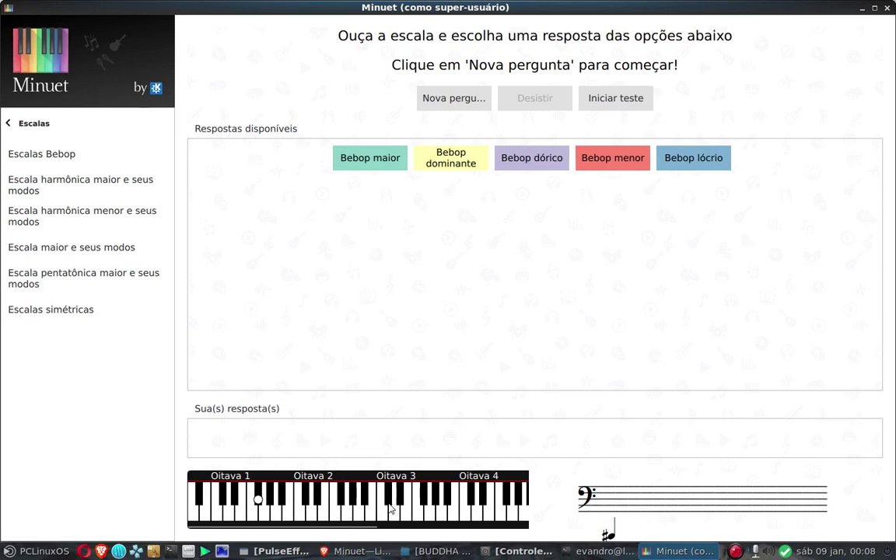
{"action": "left_click", "coordinate": [885, 8]}
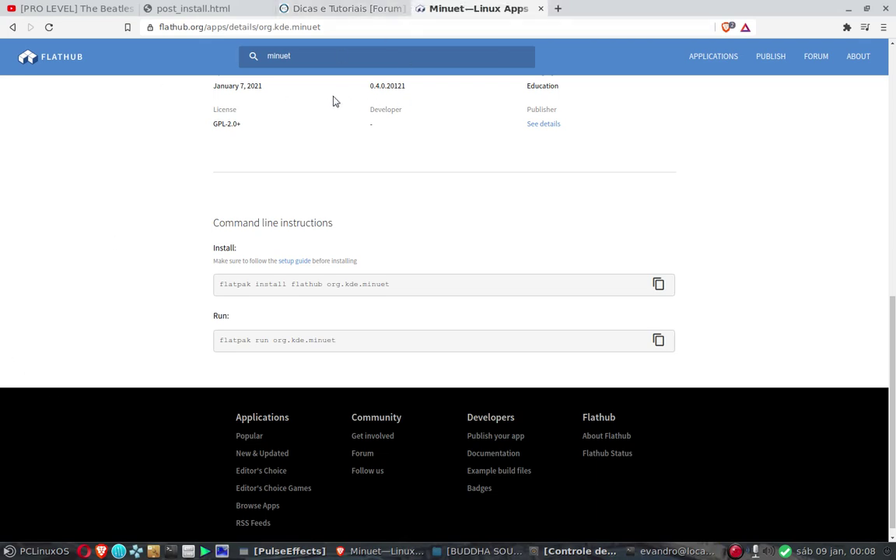
Search Flathub for libreoffice and open the LibreOffice application page
{"action": "key", "text": "ctrl+a"}
{"action": "type", "text": "librte"}
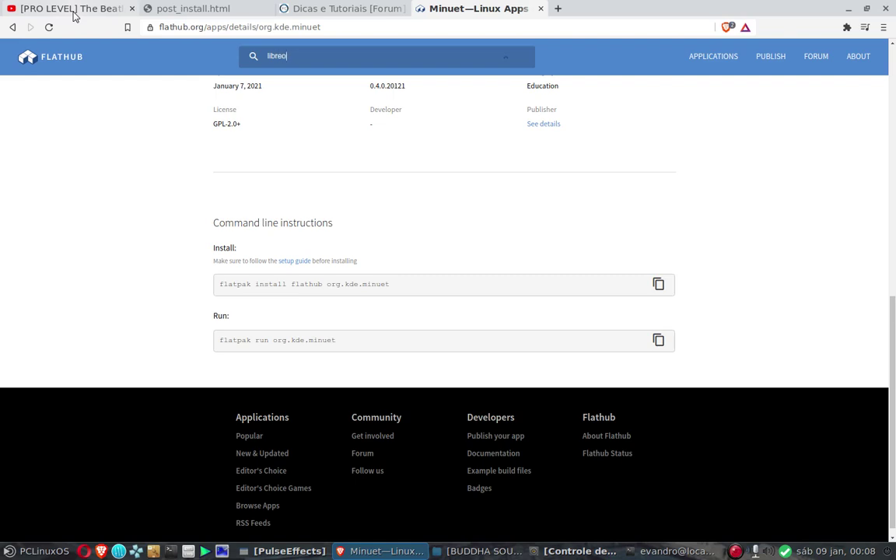
{"action": "key", "text": "Return"}
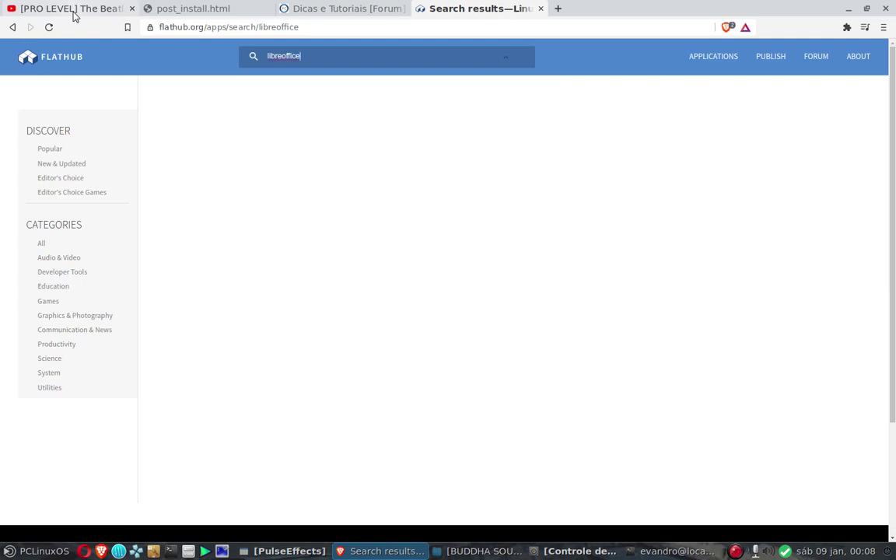
{"action": "left_click", "coordinate": [221, 274]}
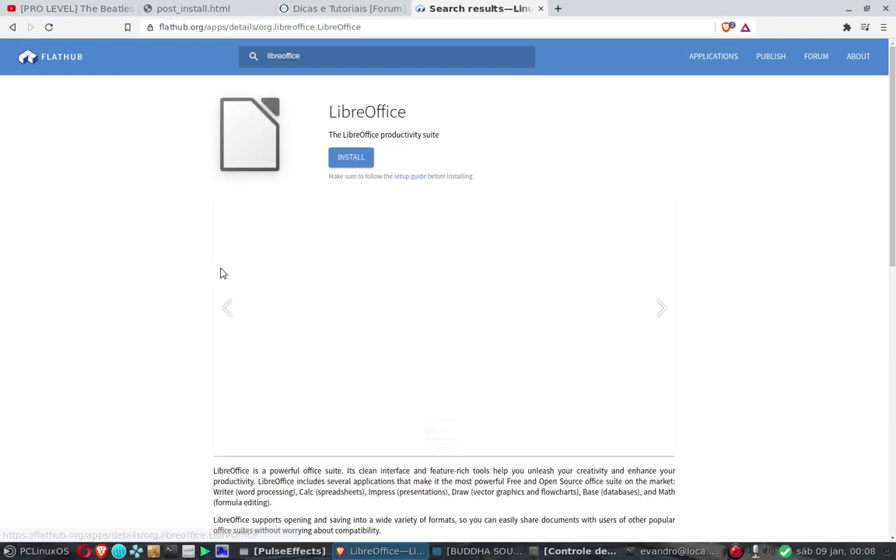
Copy the flatpak run org.libreoffice.LibreOffice command from the command line instructions on the LibreOffice page
{"action": "scroll", "coordinate": [264, 319], "scroll_direction": "down", "scroll_amount": 7}
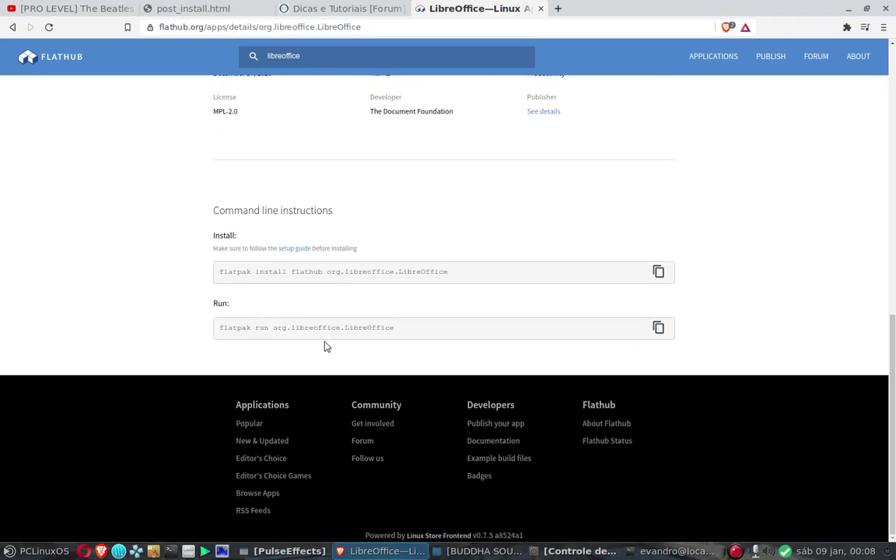
{"action": "double_click", "coordinate": [332, 329]}
{"action": "right_click", "coordinate": [332, 329]}
{"action": "left_click", "coordinate": [332, 329]}
{"action": "double_click", "coordinate": [332, 330]}
{"action": "left_click", "coordinate": [332, 330]}
{"action": "triple_click", "coordinate": [331, 331]}
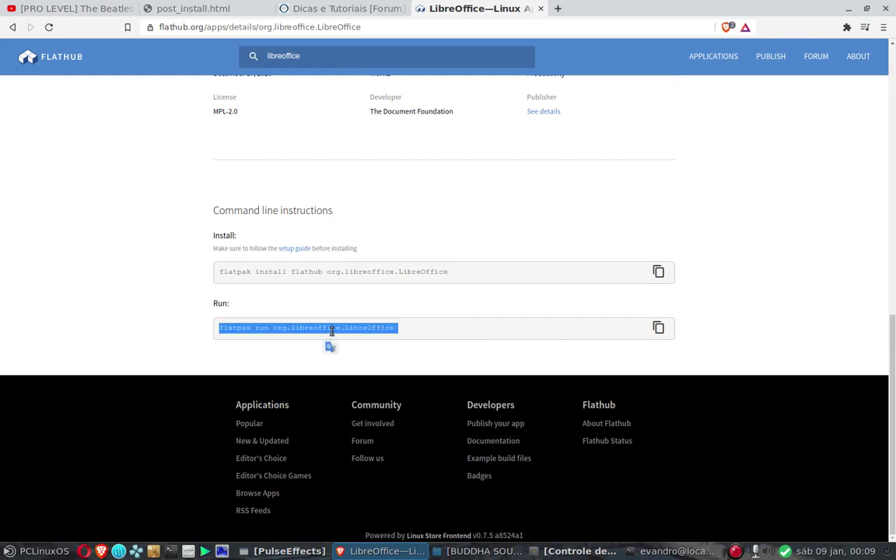
{"action": "right_click", "coordinate": [331, 333]}
{"action": "left_click", "coordinate": [354, 340]}
Paste the copied LibreOffice run command into the root terminal and execute it
{"action": "left_click", "coordinate": [676, 550]}
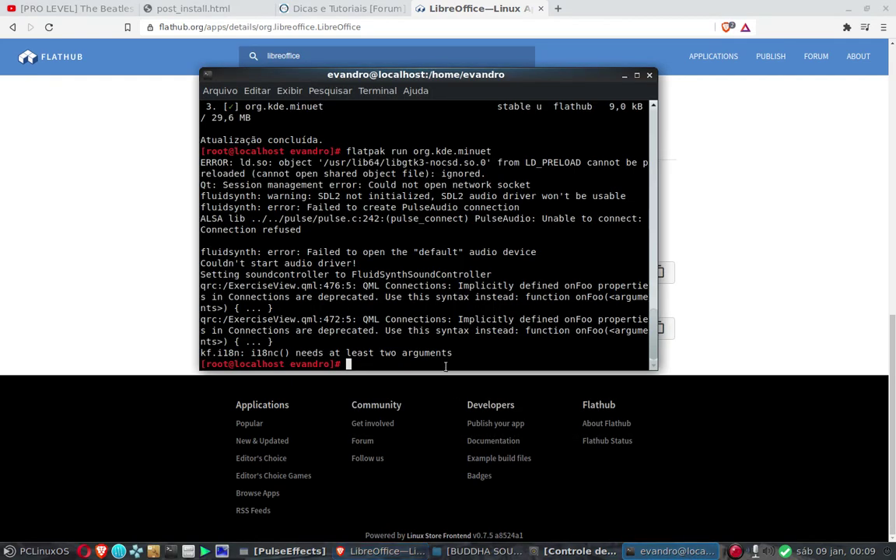
{"action": "key", "text": "ctrl+shift+v"}
{"action": "key", "text": "Return"}
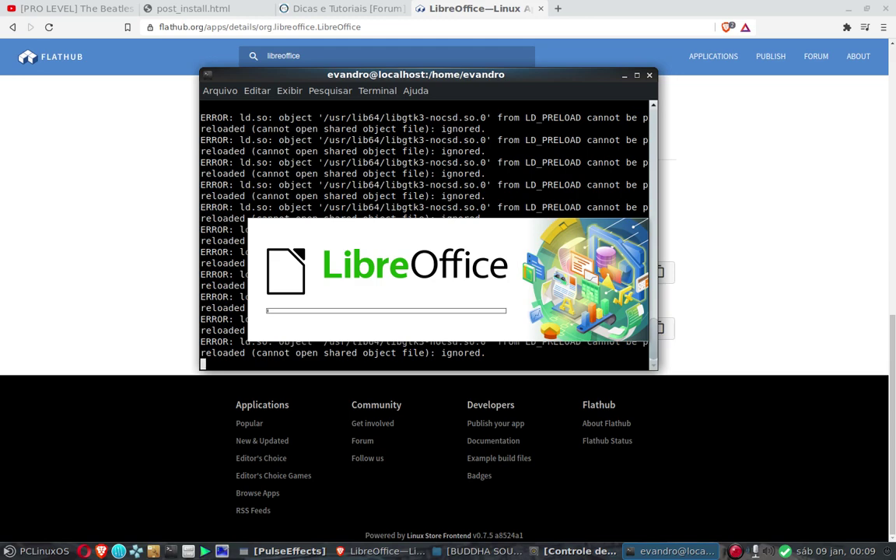
{"action": "key", "text": "Return"}
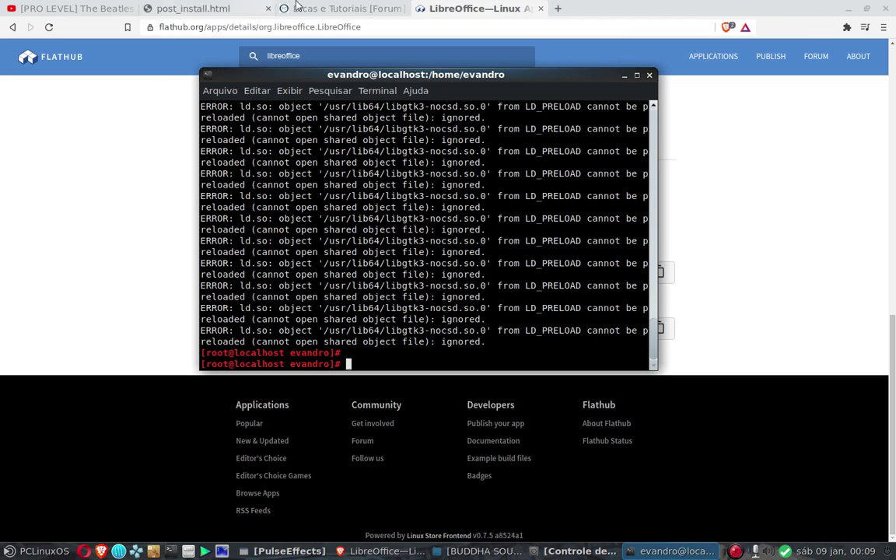
Close the root terminal, ending its running process, and minimize the browser to reveal the desktop
{"action": "left_click", "coordinate": [650, 77]}
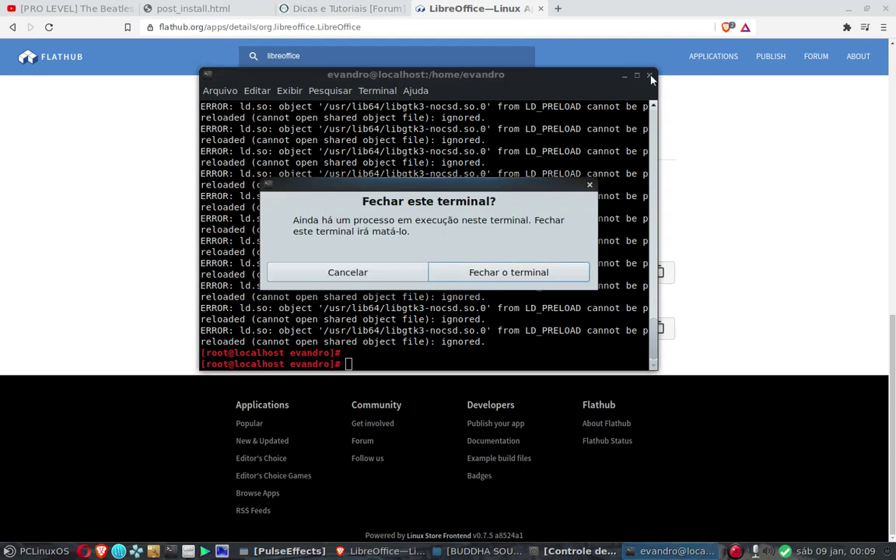
{"action": "left_click", "coordinate": [489, 279]}
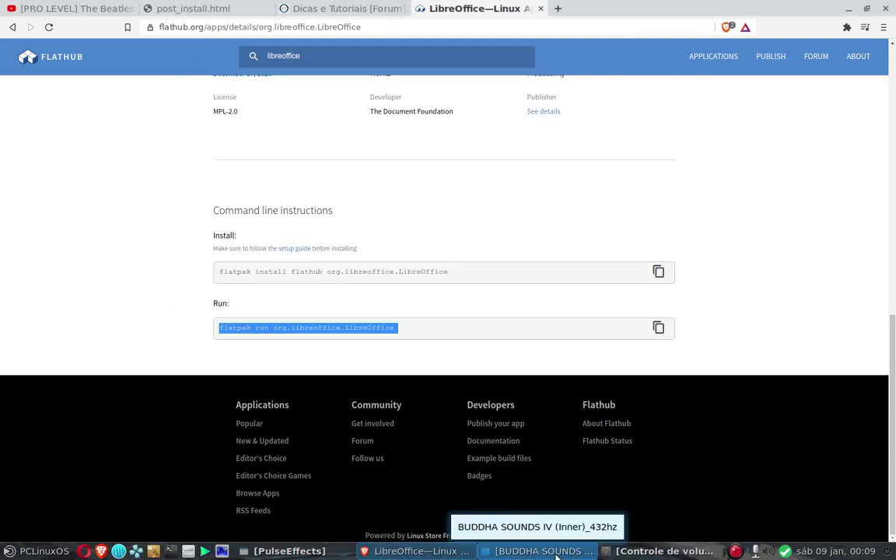
{"action": "left_click", "coordinate": [850, 8]}
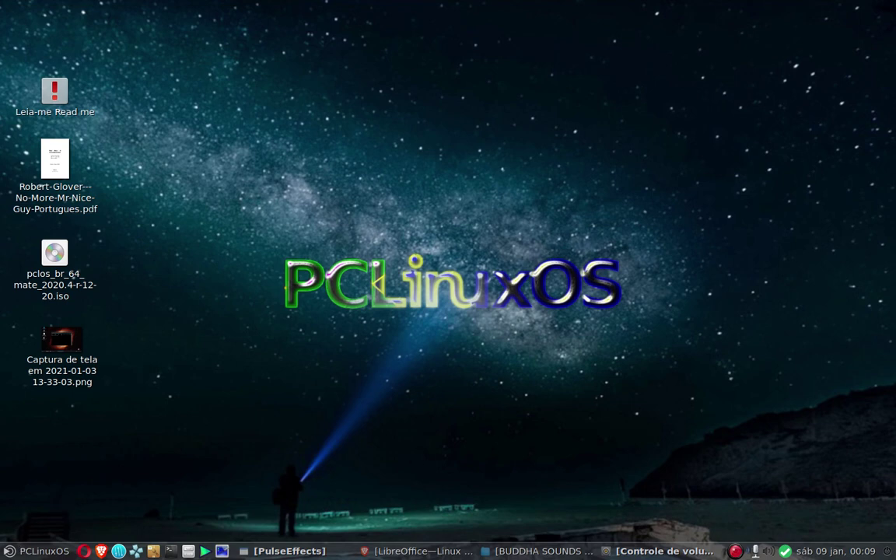
Browse the Editores, Archiving and Ciências categories of the applications menu and close the menu
{"action": "left_click", "coordinate": [10, 550]}
{"action": "left_click", "coordinate": [9, 551]}
{"action": "left_click", "coordinate": [9, 551]}
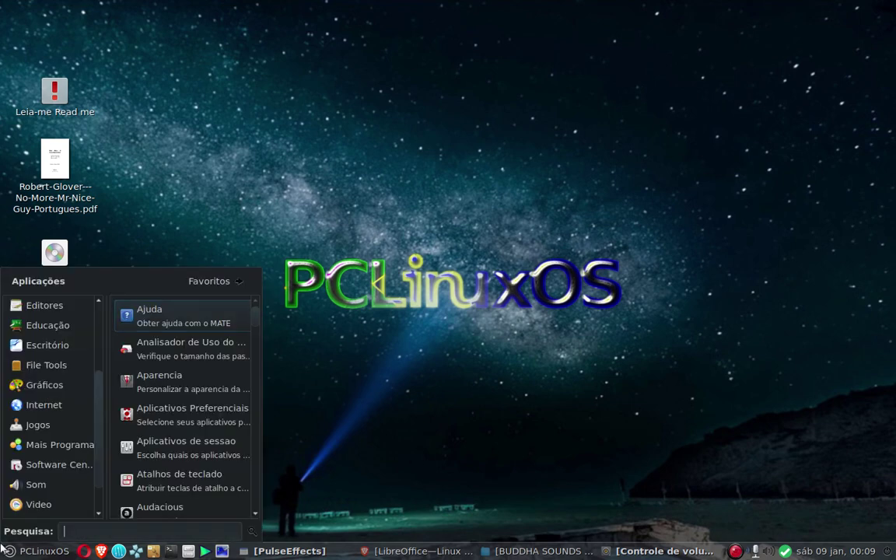
{"action": "left_click", "coordinate": [33, 319]}
{"action": "scroll", "coordinate": [33, 319], "scroll_direction": "up", "scroll_amount": 3}
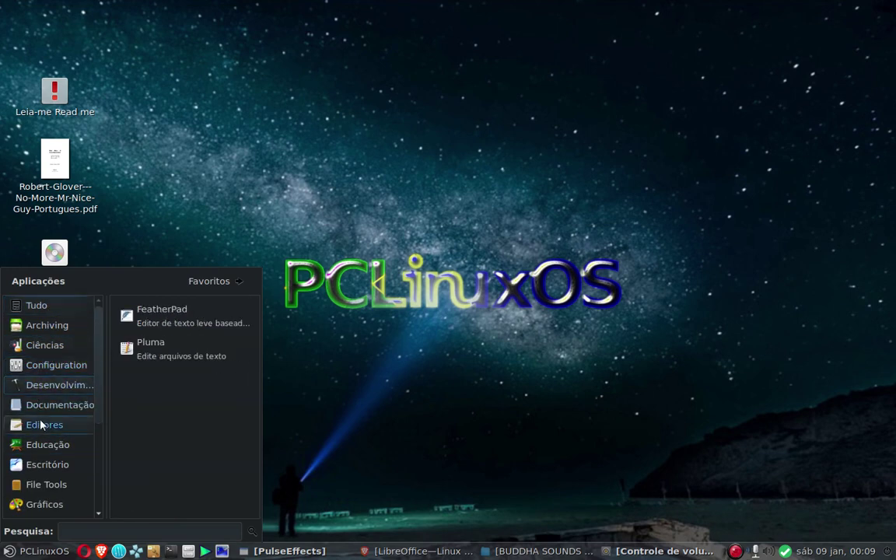
{"action": "mouse_move", "coordinate": [53, 329]}
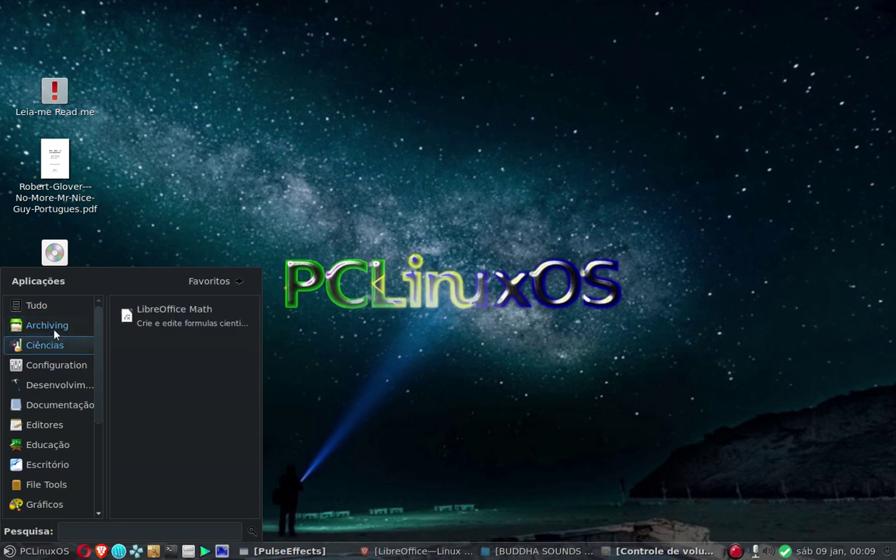
{"action": "mouse_move", "coordinate": [54, 346]}
{"action": "left_click", "coordinate": [802, 502]}
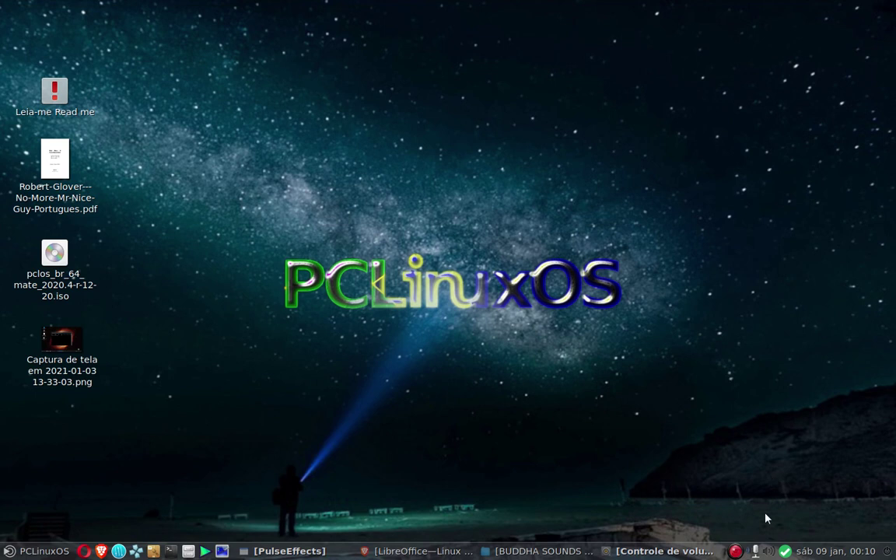
Open Centro de Rede, expand the Com Fio (Ethernet) connection to view its options, and close the window
{"action": "left_click", "coordinate": [785, 551]}
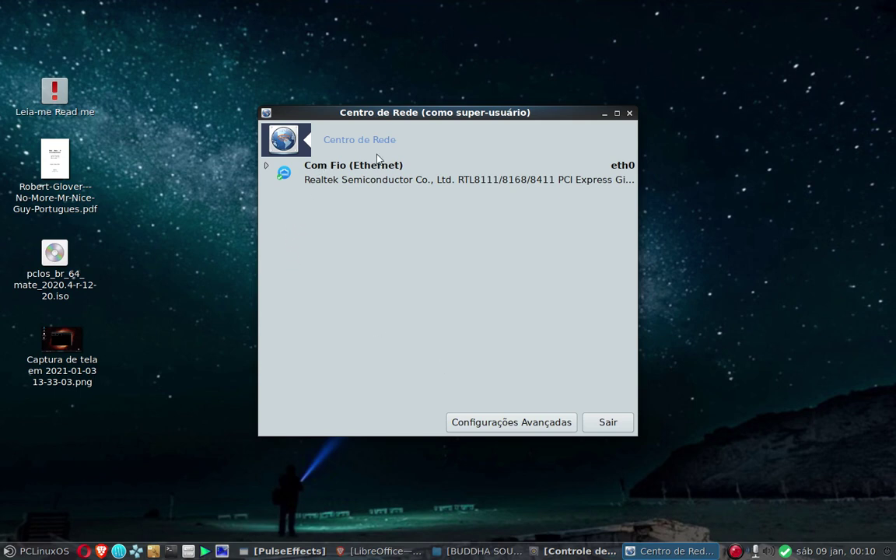
{"action": "left_click", "coordinate": [265, 169]}
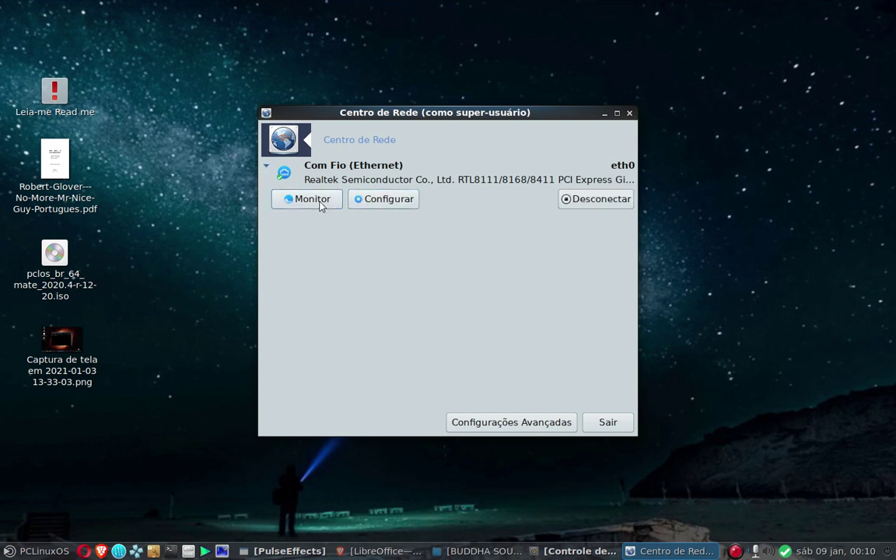
{"action": "left_click", "coordinate": [630, 113]}
Look through the Configuration category of the applications menu and launch MATE Tweak
{"action": "left_click", "coordinate": [10, 550]}
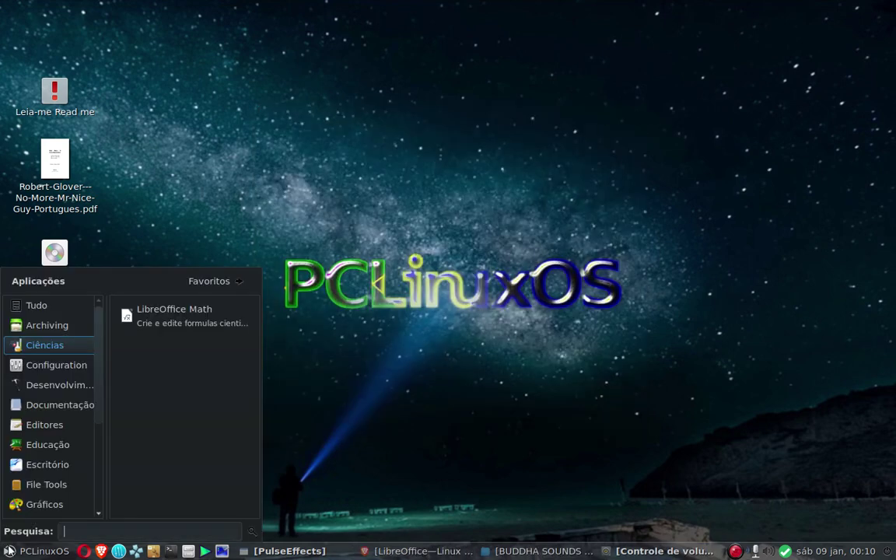
{"action": "mouse_move", "coordinate": [47, 365]}
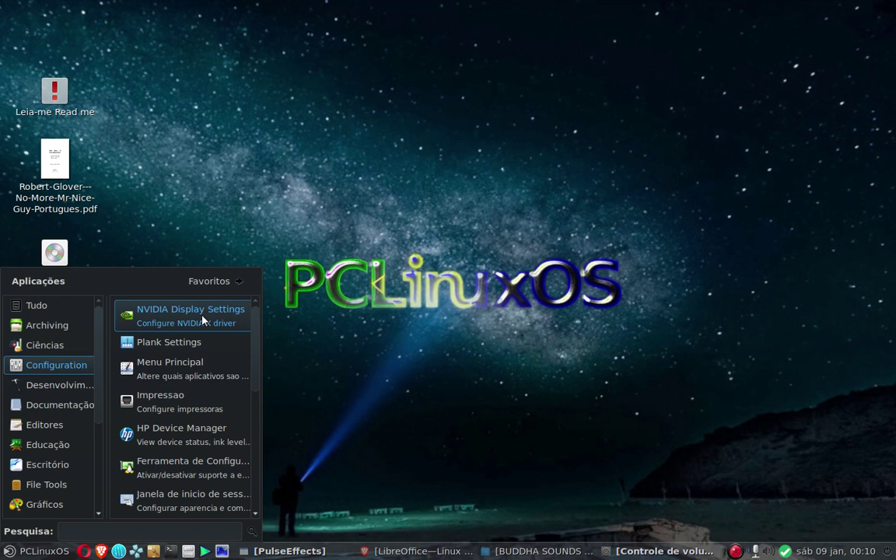
{"action": "scroll", "coordinate": [193, 346], "scroll_direction": "down", "scroll_amount": 1}
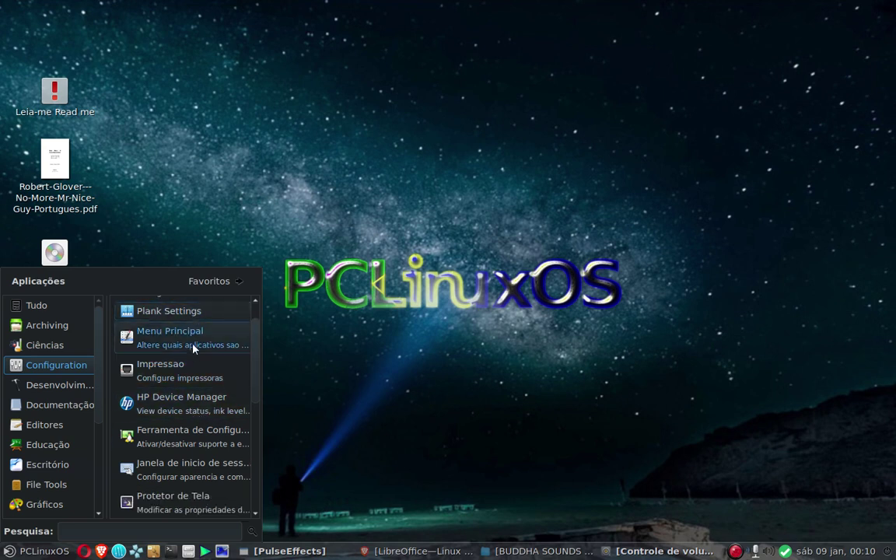
{"action": "scroll", "coordinate": [193, 348], "scroll_direction": "up", "scroll_amount": 1}
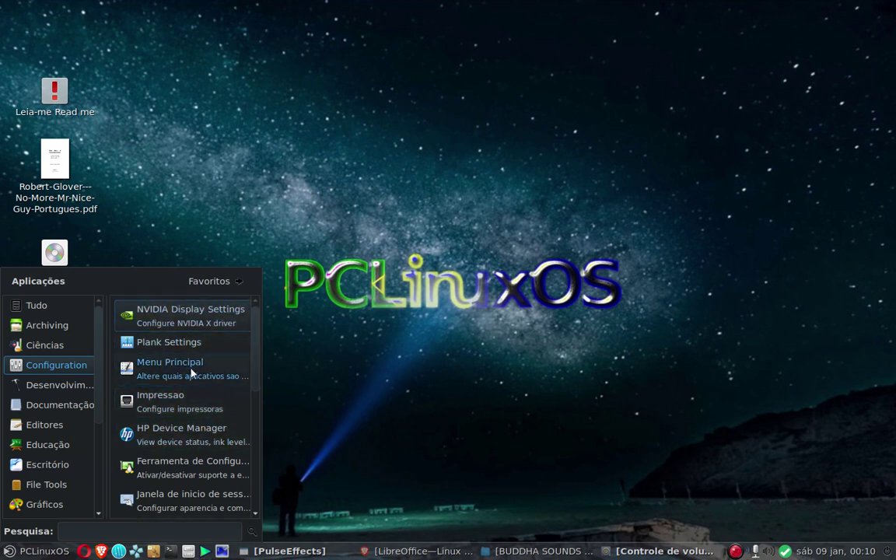
{"action": "scroll", "coordinate": [192, 391], "scroll_direction": "down", "scroll_amount": 1}
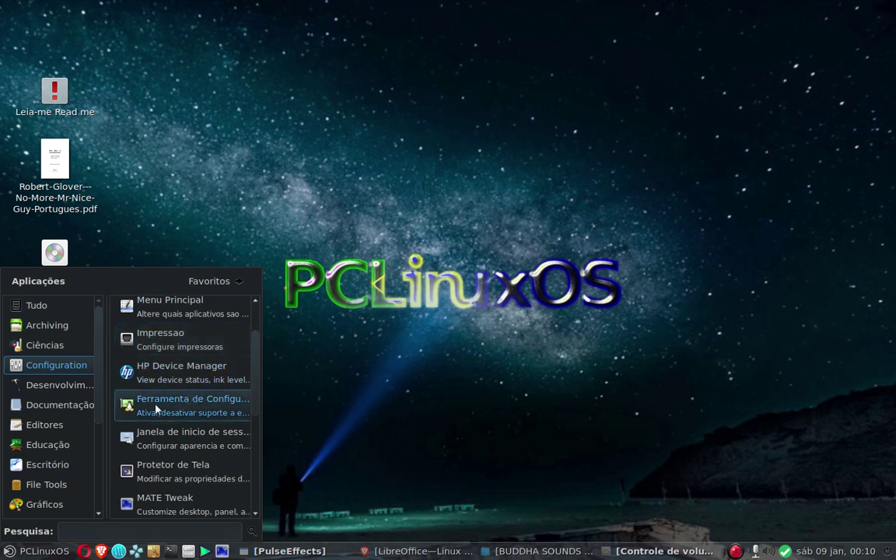
{"action": "scroll", "coordinate": [187, 356], "scroll_direction": "down", "scroll_amount": 1}
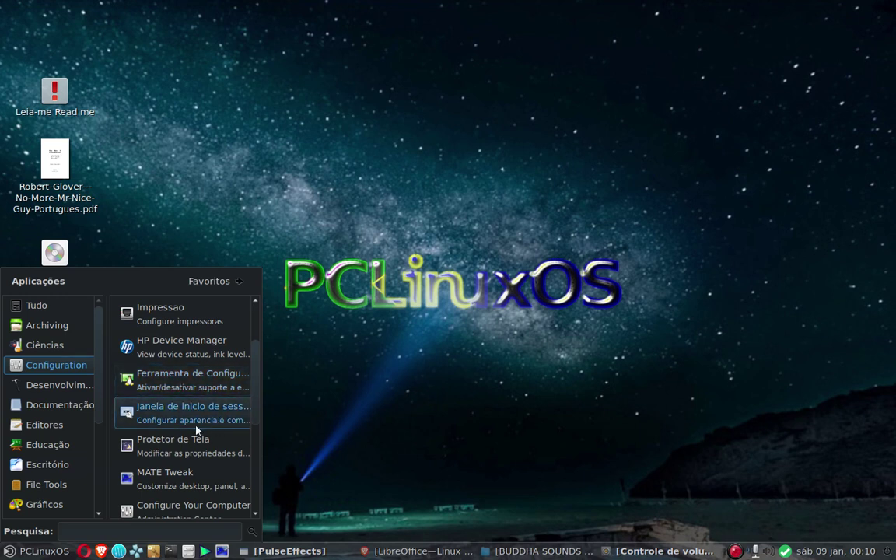
{"action": "scroll", "coordinate": [196, 427], "scroll_direction": "down", "scroll_amount": 2}
{"action": "scroll", "coordinate": [184, 457], "scroll_direction": "down", "scroll_amount": 1}
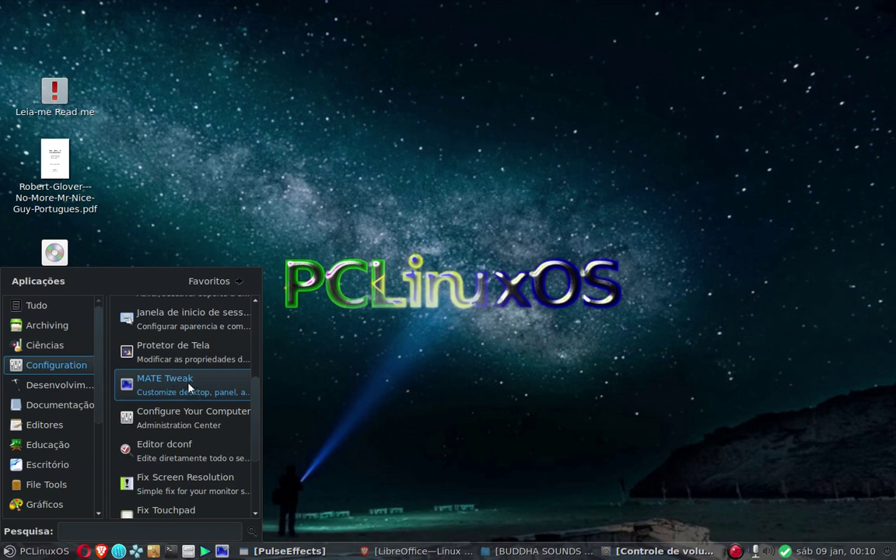
{"action": "left_click", "coordinate": [194, 393]}
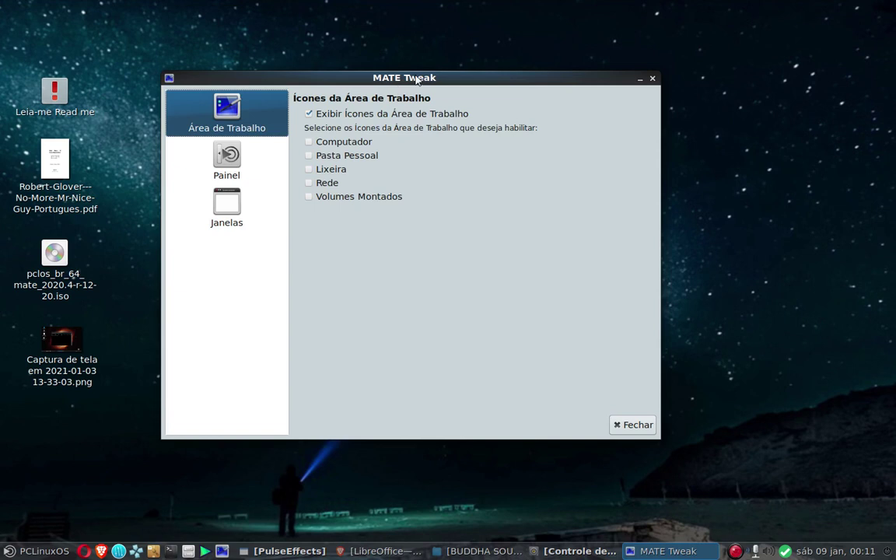
Move the MATE Tweak window clear of the desktop icons, then hide the desktop icons and show them again
{"action": "left_click_drag", "start_coordinate": [415, 74], "coordinate": [543, 78]}
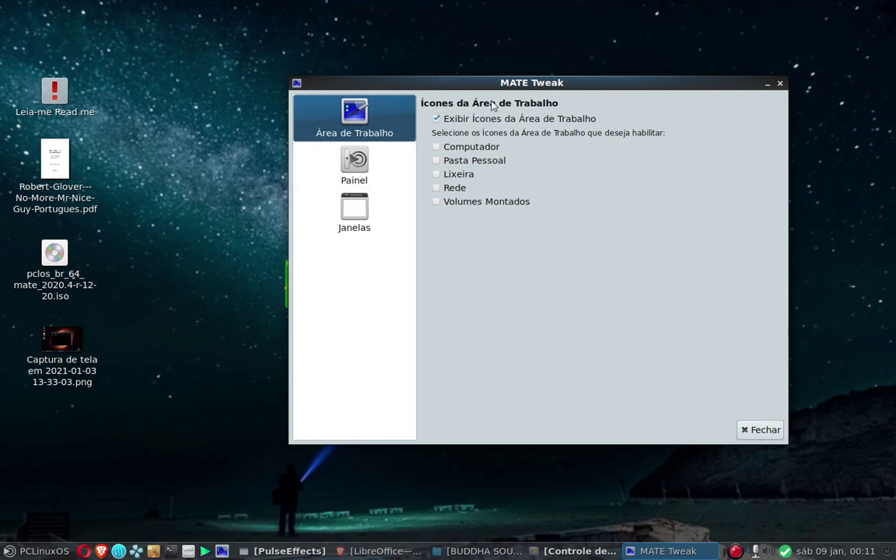
{"action": "left_click", "coordinate": [436, 119]}
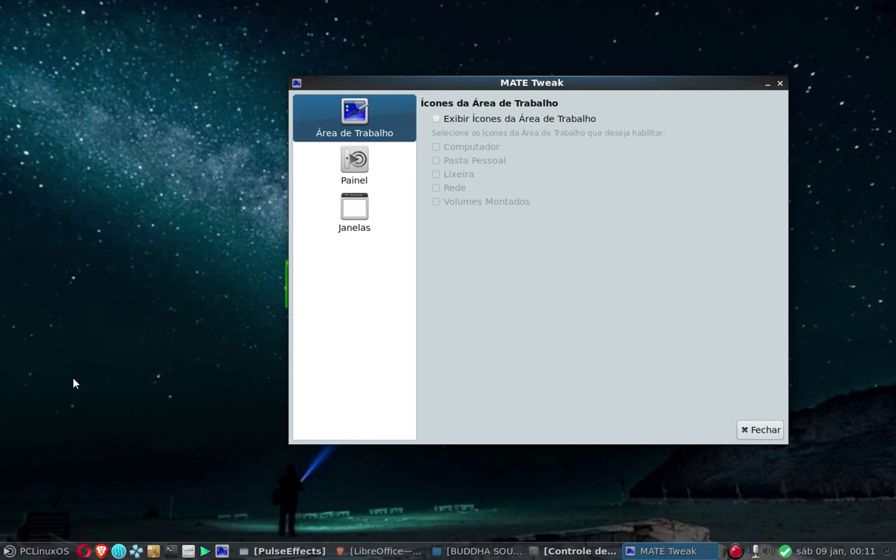
{"action": "left_click", "coordinate": [436, 119]}
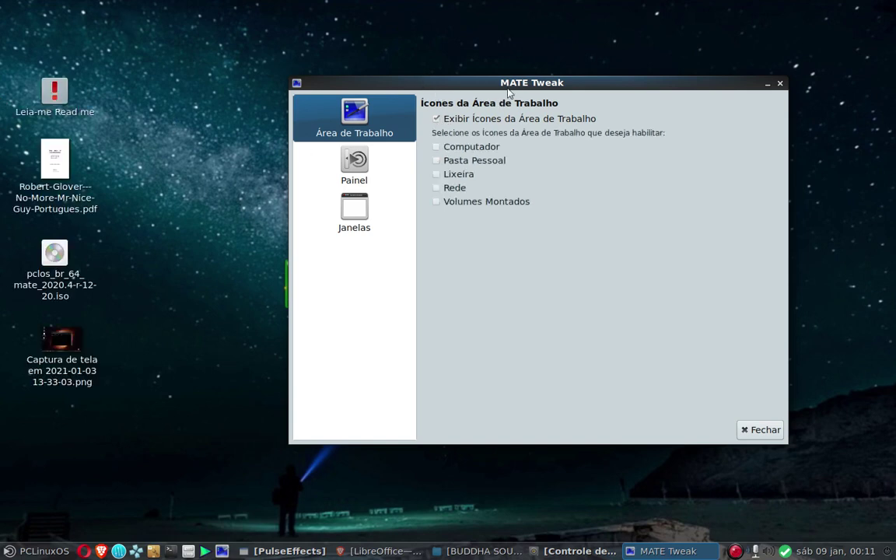
Reposition the MATE Tweak window and enable the Lixeira icon on the desktop
{"action": "left_click_drag", "start_coordinate": [458, 83], "coordinate": [401, 29]}
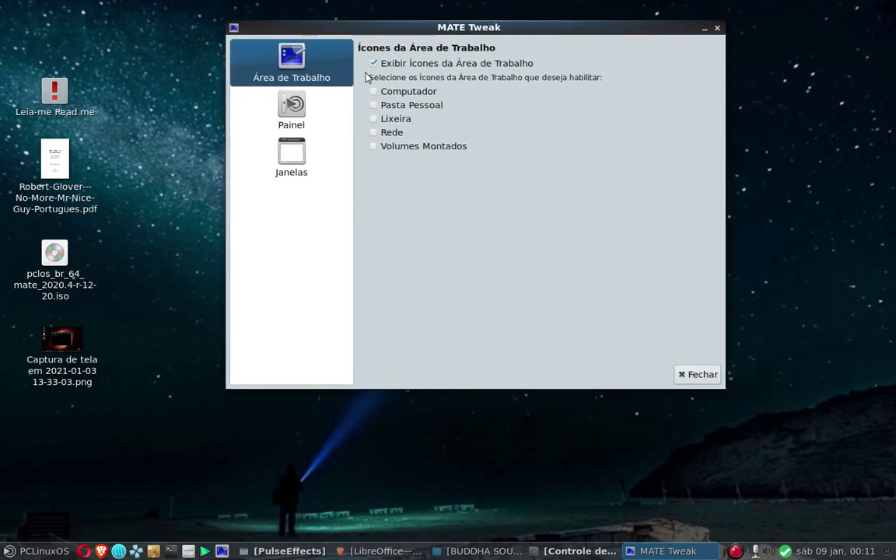
{"action": "left_click", "coordinate": [373, 119]}
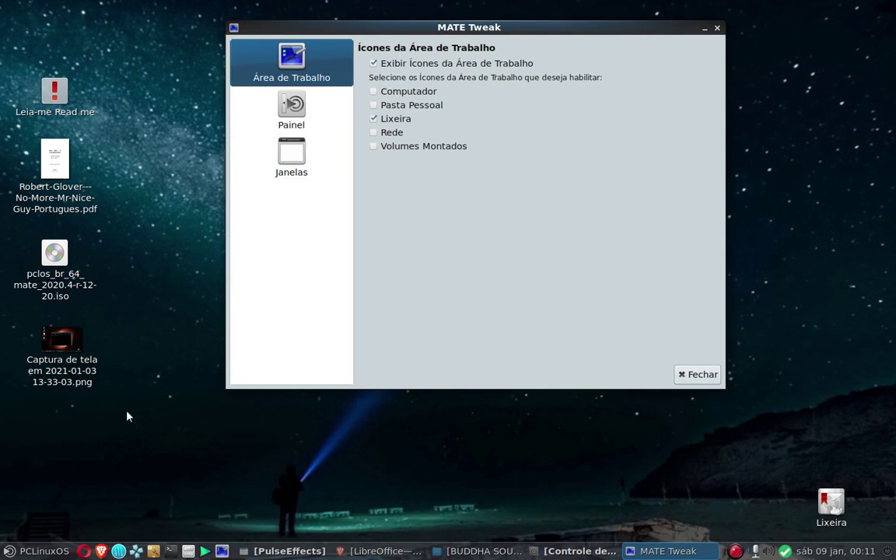
Open the Painel settings and review the available panel layouts without changing the selected one
{"action": "left_click", "coordinate": [298, 112]}
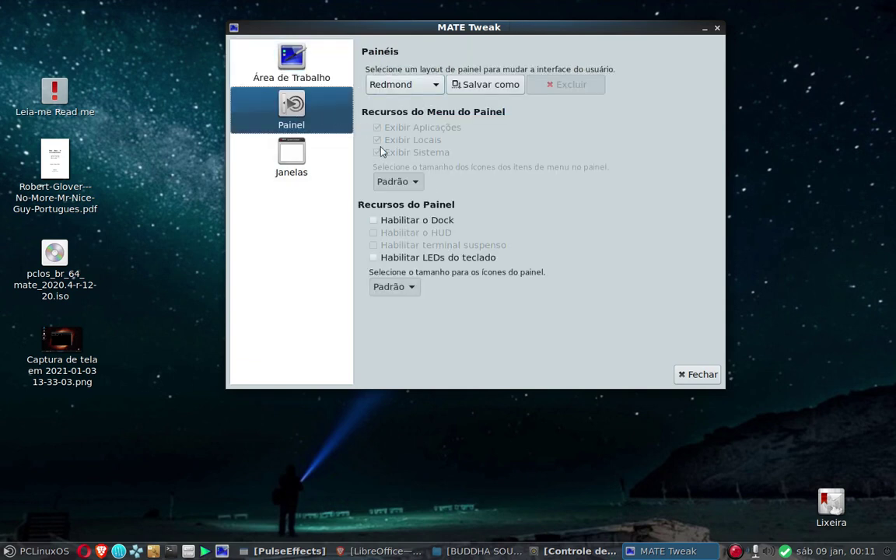
{"action": "left_click", "coordinate": [436, 84]}
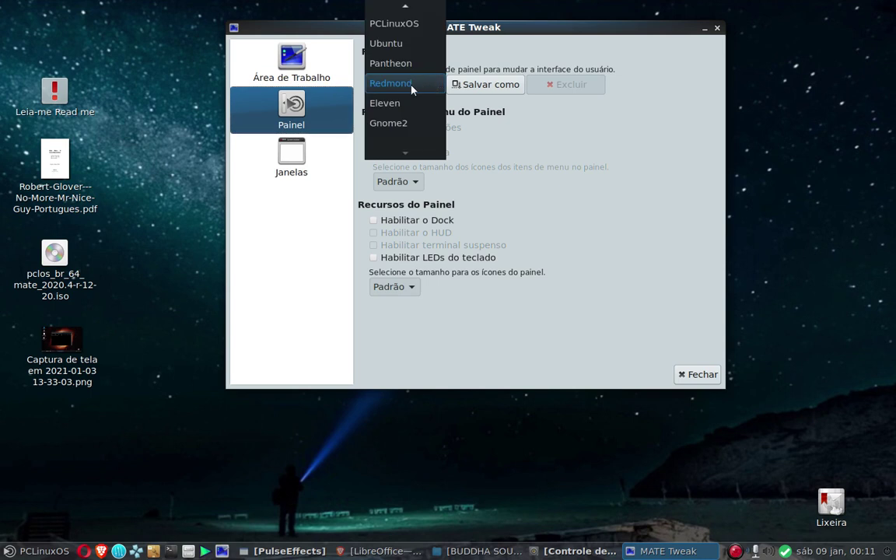
{"action": "scroll", "coordinate": [410, 124], "scroll_direction": "up", "scroll_amount": 2}
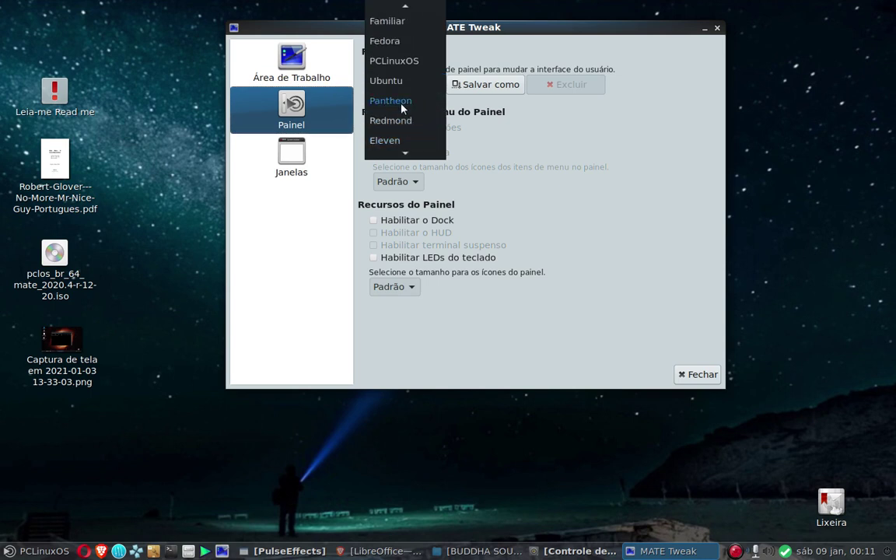
{"action": "scroll", "coordinate": [406, 64], "scroll_direction": "down", "scroll_amount": 1}
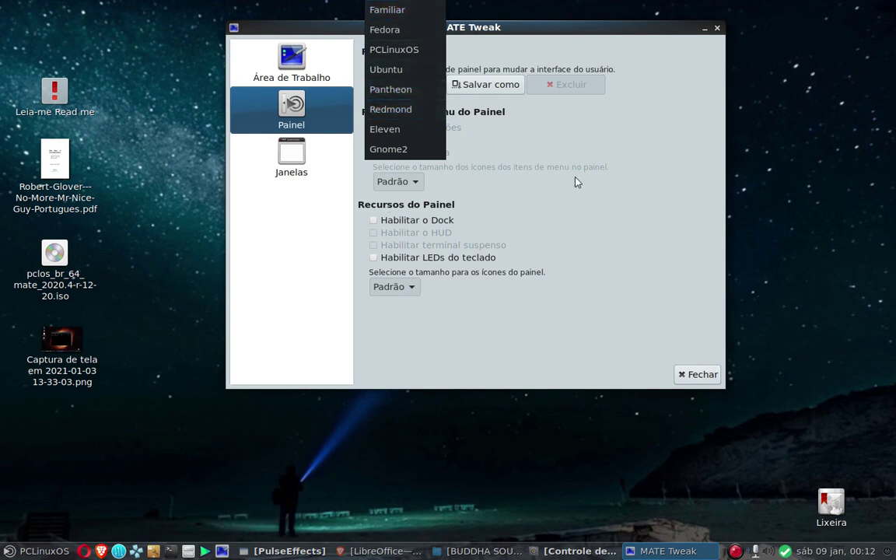
{"action": "left_click", "coordinate": [682, 145]}
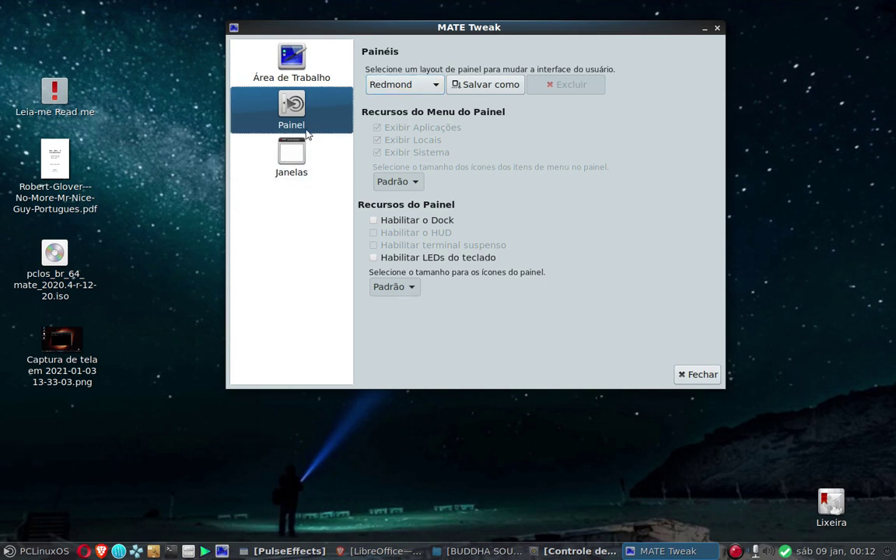
Enable the dock in the panel features and disable it again
{"action": "left_click", "coordinate": [374, 221]}
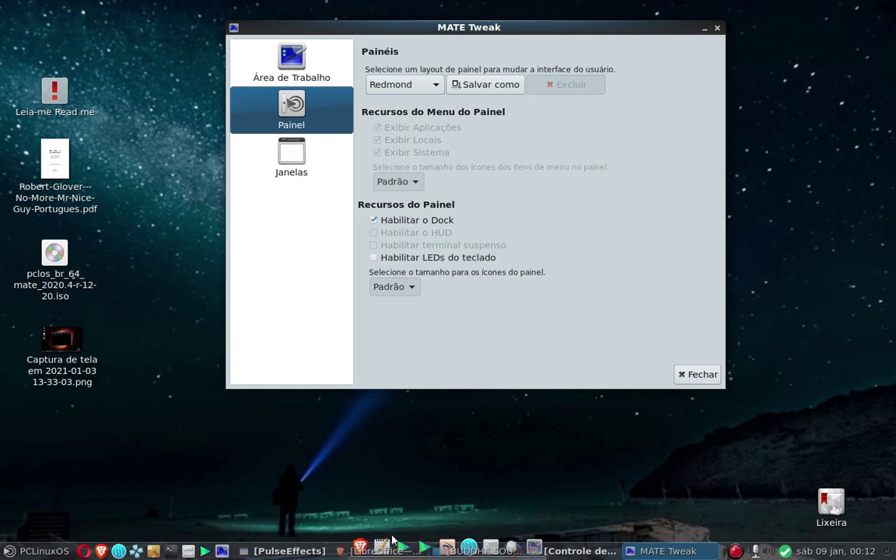
{"action": "left_click", "coordinate": [374, 221]}
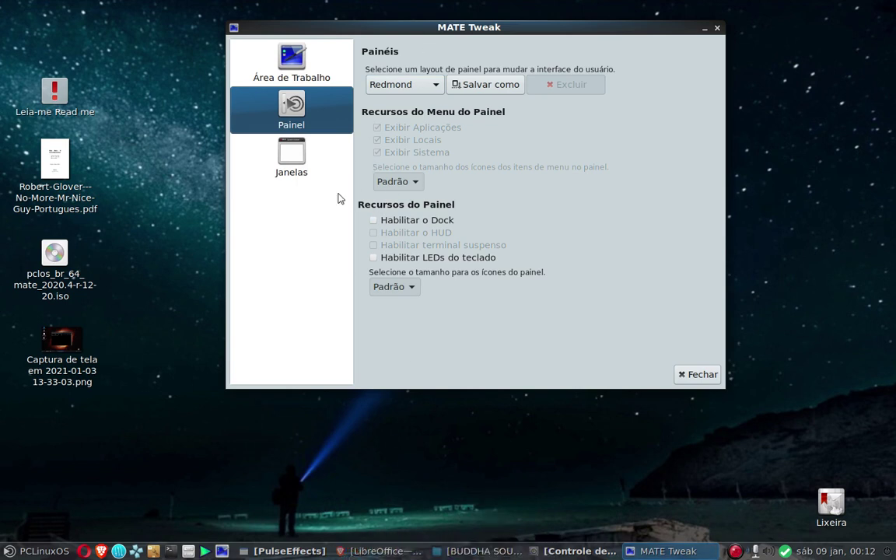
View the Janelas settings and close MATE Tweak
{"action": "left_click", "coordinate": [293, 159]}
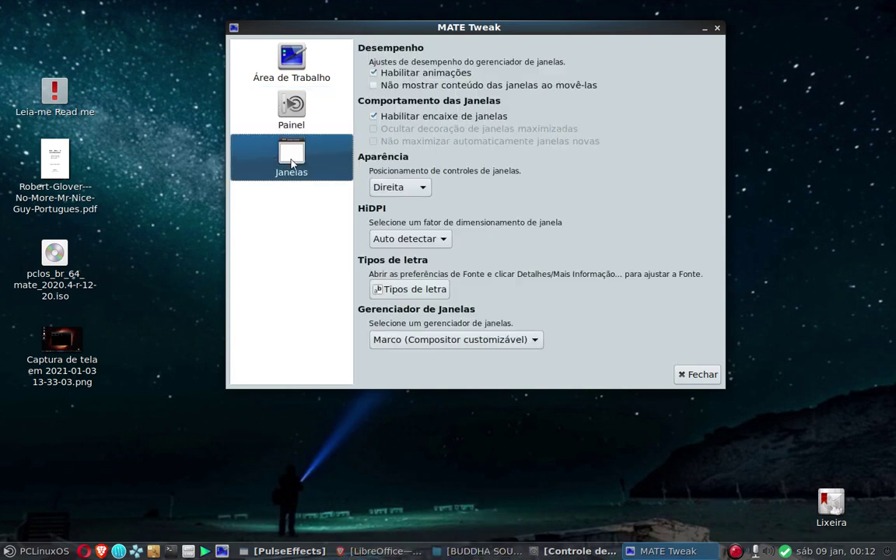
{"action": "left_click", "coordinate": [715, 30]}
Browse the Desenvolvimento, Editores and Escritório categories of the applications menu, reviewing the office programs
{"action": "key", "text": "super"}
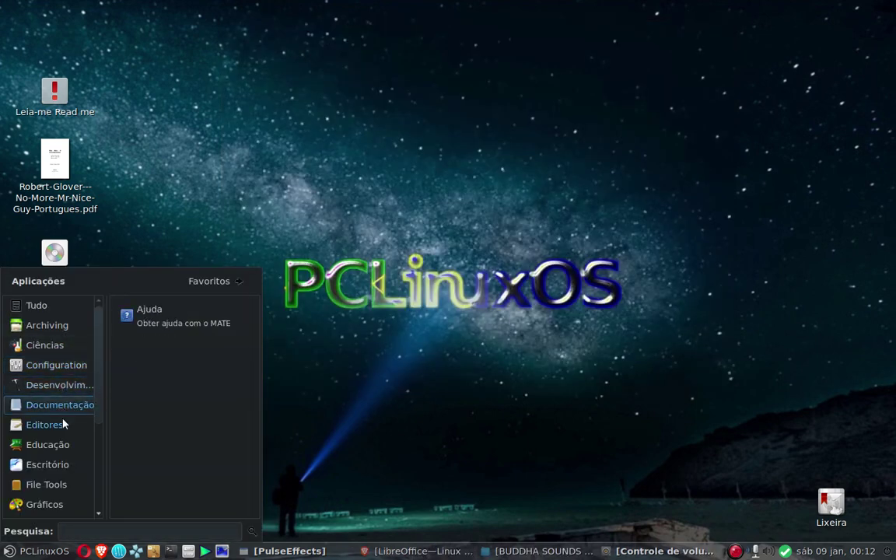
{"action": "mouse_move", "coordinate": [71, 391]}
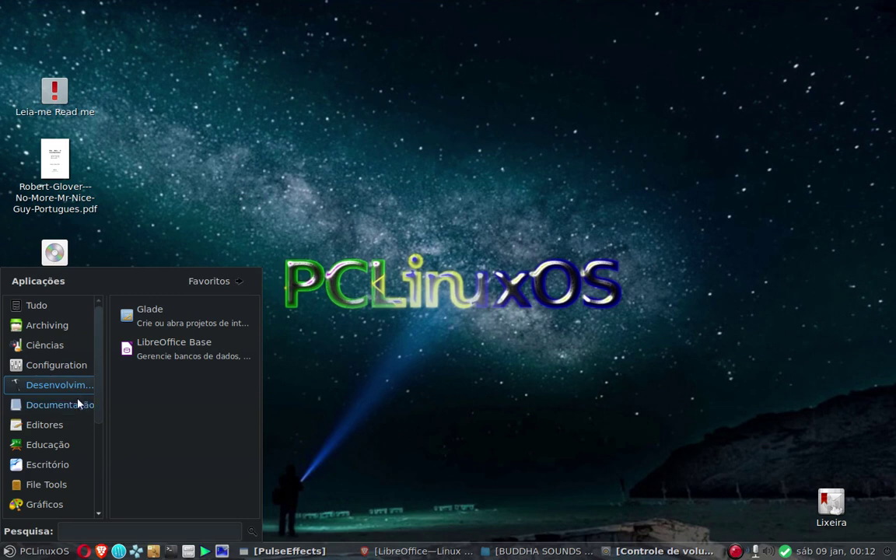
{"action": "mouse_move", "coordinate": [56, 426]}
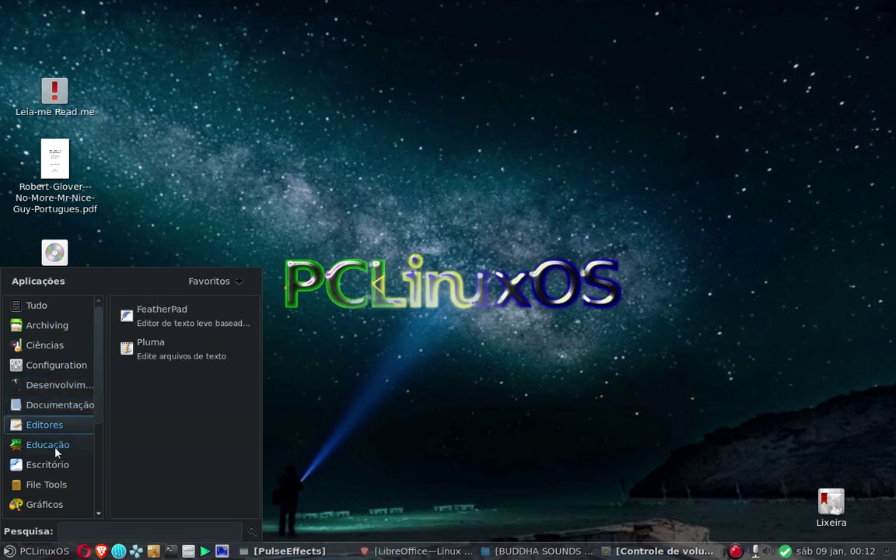
{"action": "mouse_move", "coordinate": [57, 467]}
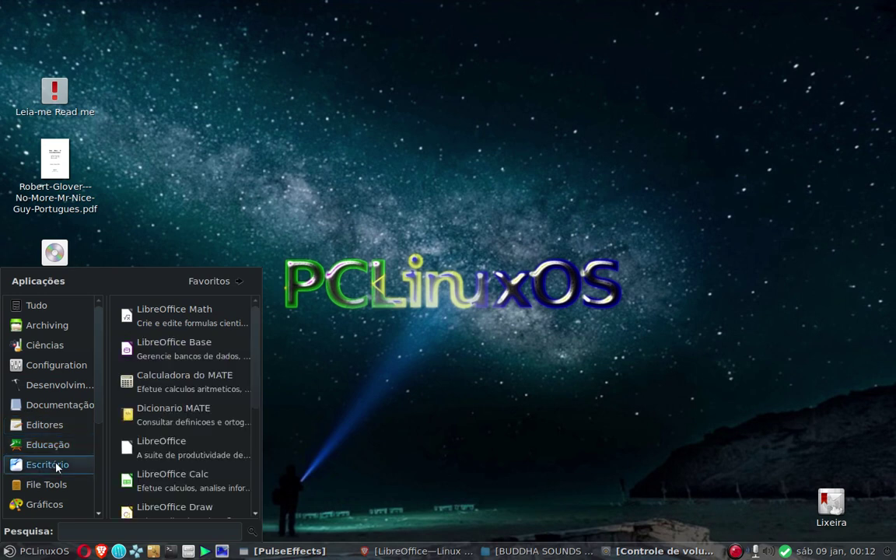
{"action": "scroll", "coordinate": [178, 453], "scroll_direction": "down", "scroll_amount": 5}
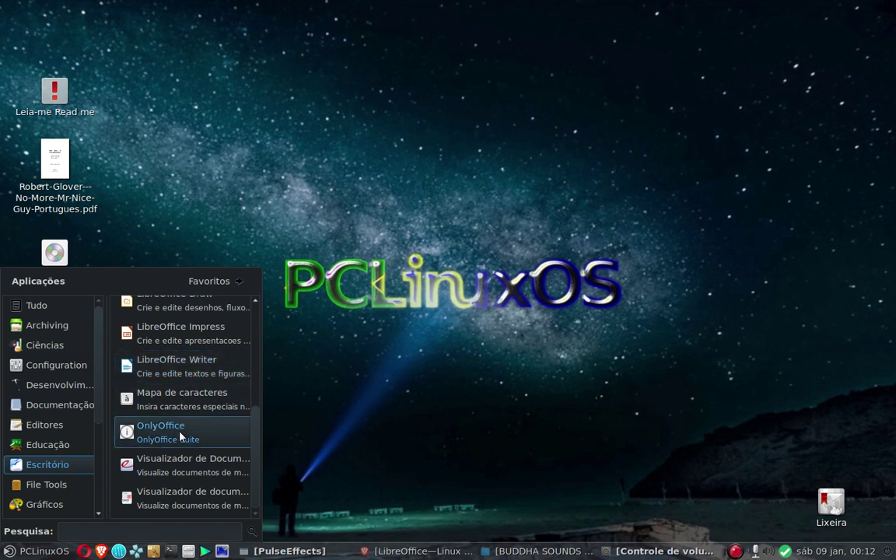
Launch OnlyOffice with a new blank text document and close the program
{"action": "left_click", "coordinate": [180, 437]}
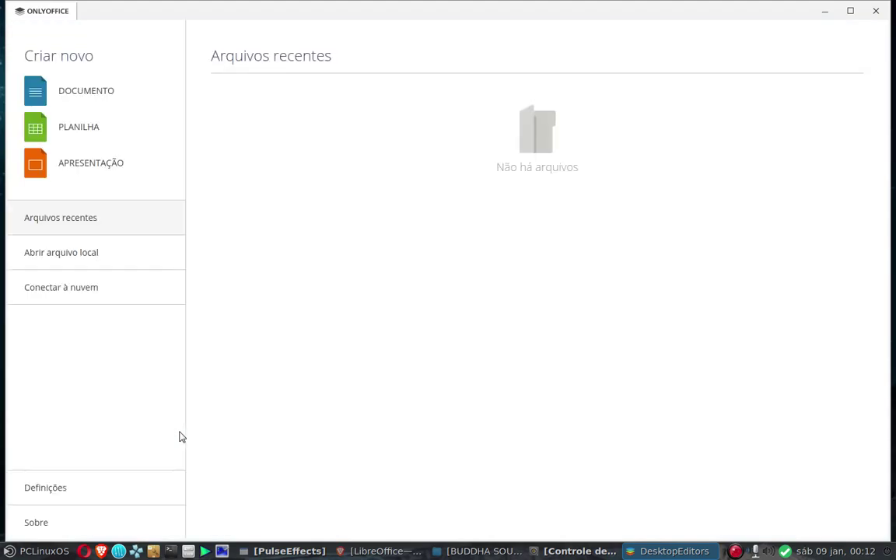
{"action": "left_click", "coordinate": [65, 90]}
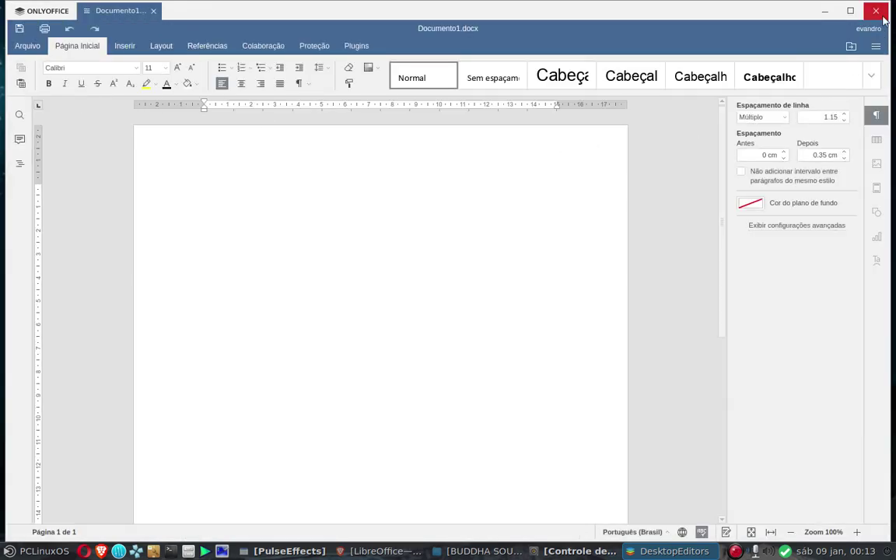
{"action": "key", "text": "alt+F4"}
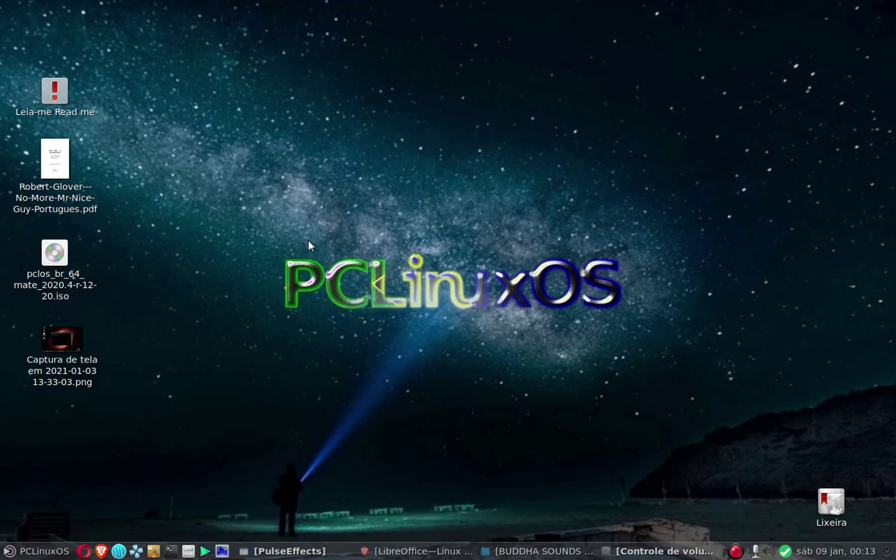
Browse the Ciências, Educação and File Tools categories of the applications menu
{"action": "left_click", "coordinate": [10, 552]}
{"action": "left_click", "coordinate": [81, 344]}
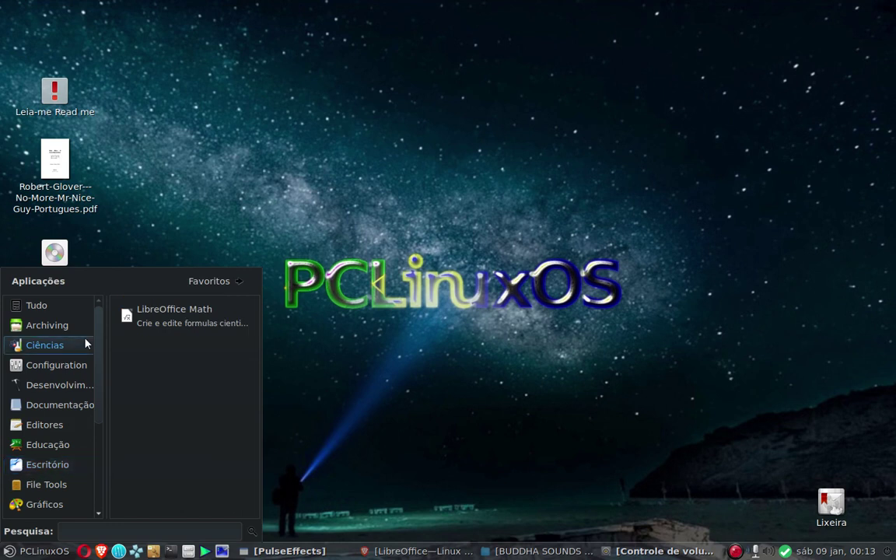
{"action": "scroll", "coordinate": [54, 406], "scroll_direction": "down", "scroll_amount": 1}
{"action": "left_click", "coordinate": [46, 428]}
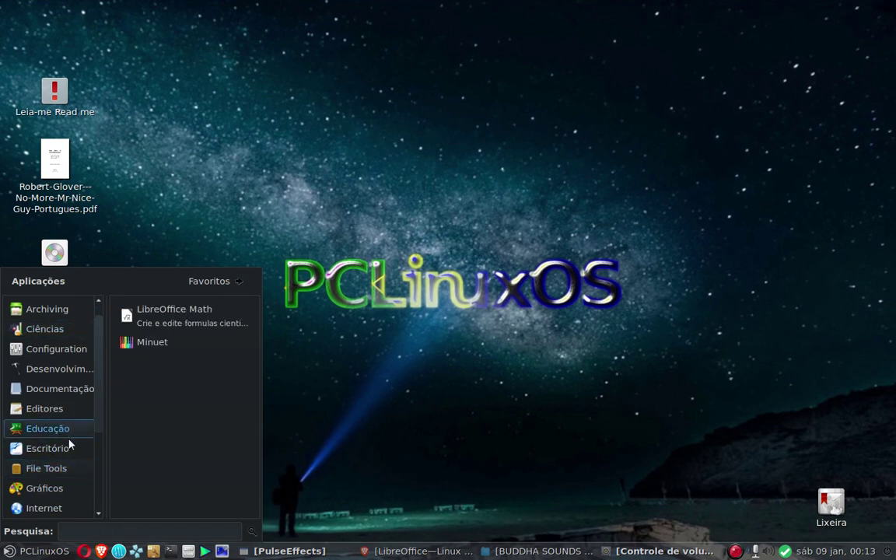
{"action": "scroll", "coordinate": [195, 412], "scroll_direction": "down", "scroll_amount": 3}
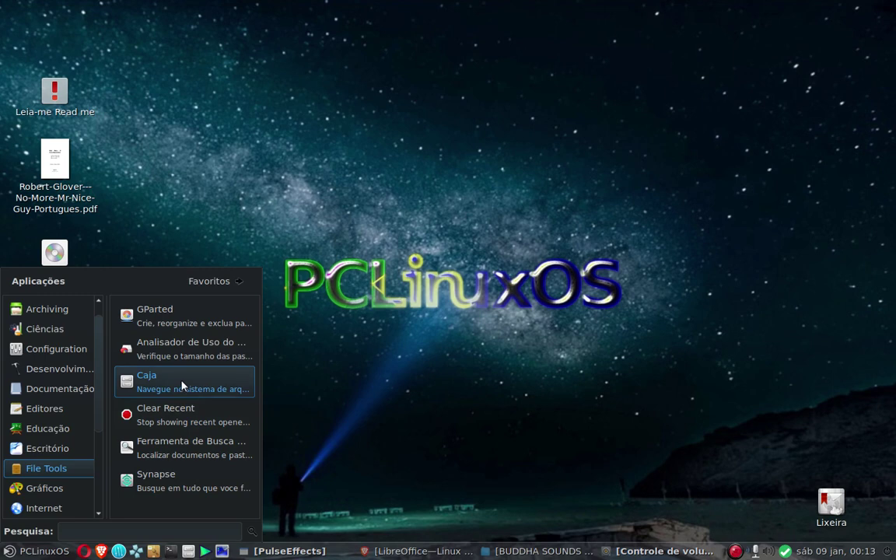
Close the applications menu and restore the BUDDHA SOUNDS IV (Inner)_432hz folder window to preview its MP3 tracks
{"action": "left_click", "coordinate": [456, 402]}
{"action": "left_click", "coordinate": [516, 551]}
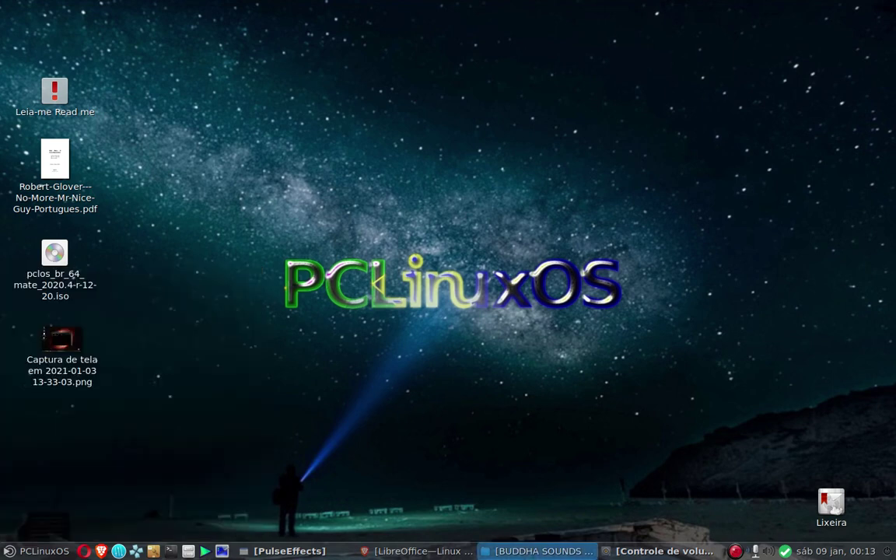
{"action": "left_click", "coordinate": [370, 352]}
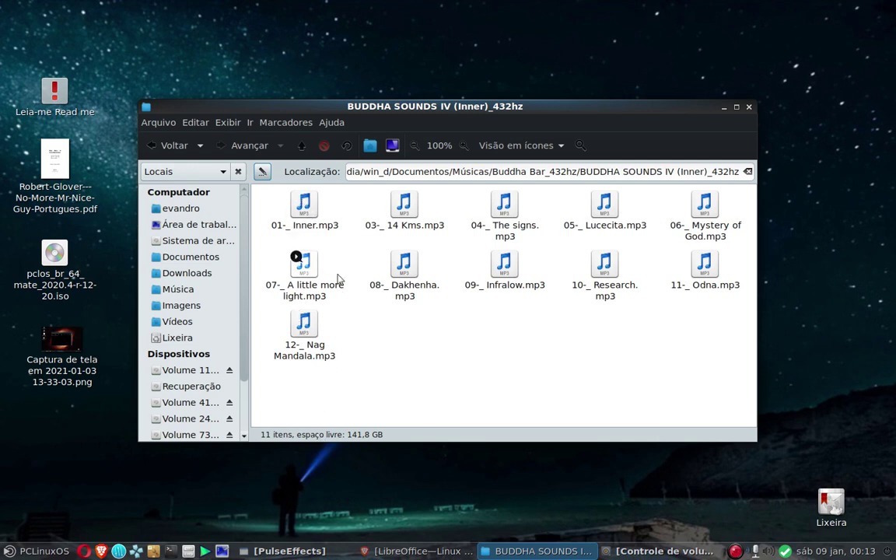
{"action": "mouse_move", "coordinate": [309, 210]}
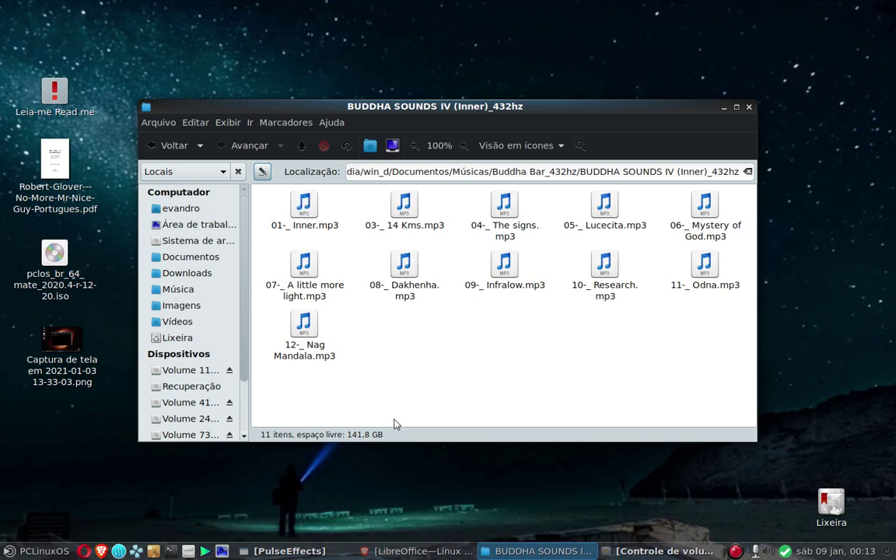
View the home folder and its Área de trabalho folder, and return to the home folder
{"action": "left_click", "coordinate": [181, 208]}
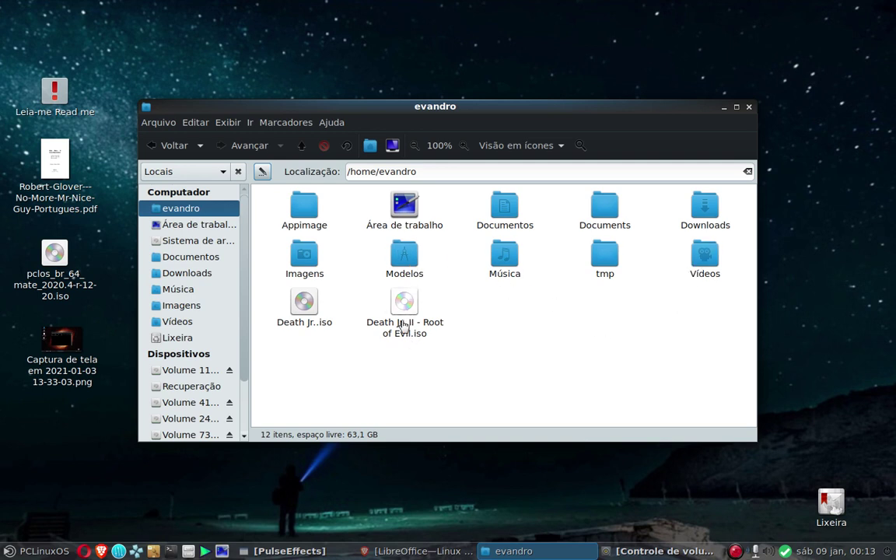
{"action": "double_click", "coordinate": [405, 206]}
{"action": "left_click", "coordinate": [169, 146]}
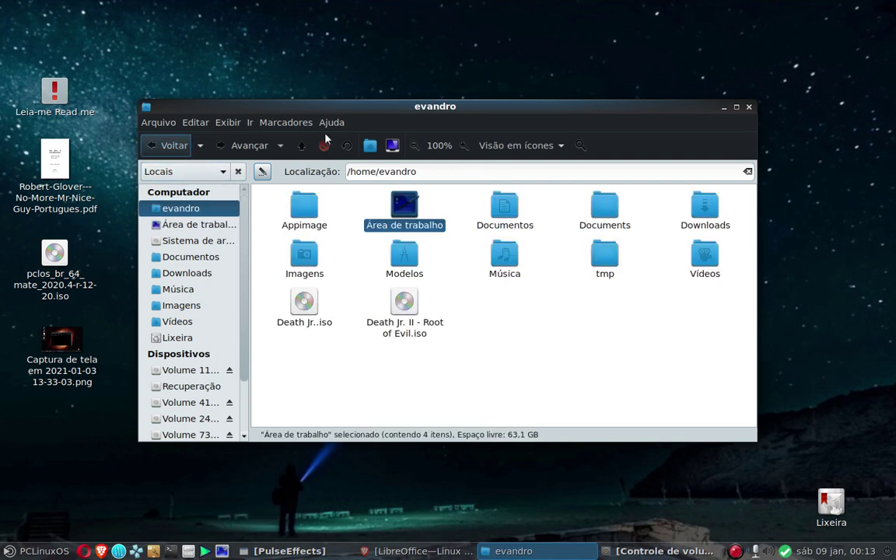
Show the folder search field, view the Caja version information, and close the file manager window
{"action": "left_click", "coordinate": [580, 146]}
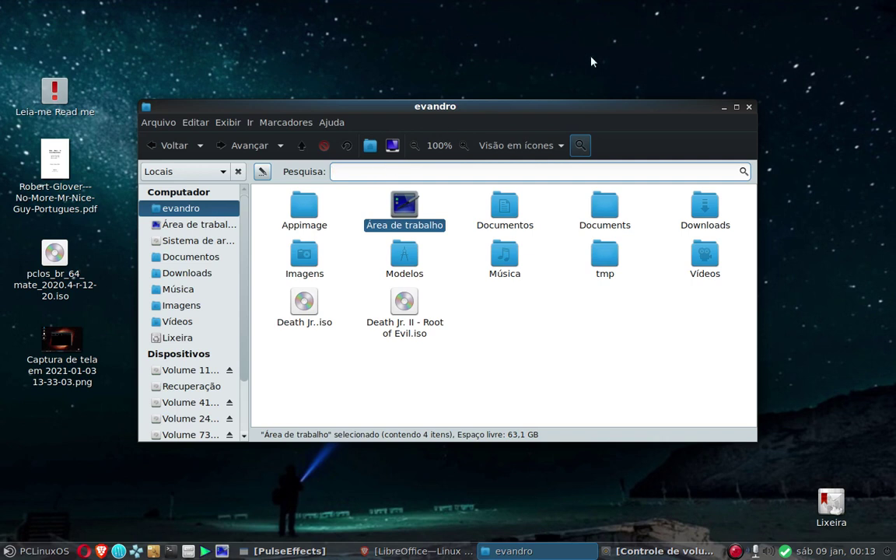
{"action": "left_click", "coordinate": [331, 122]}
{"action": "left_click", "coordinate": [347, 155]}
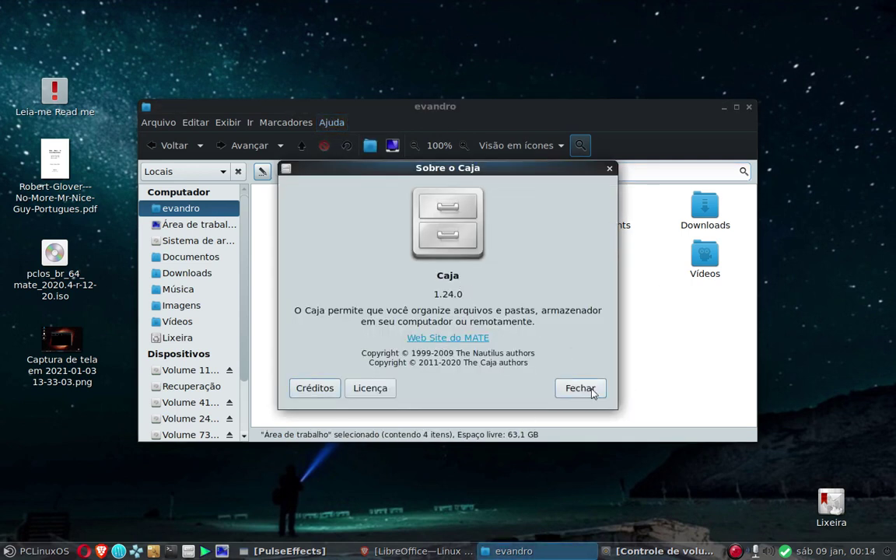
{"action": "left_click", "coordinate": [591, 389]}
{"action": "key", "text": "ctrl+w"}
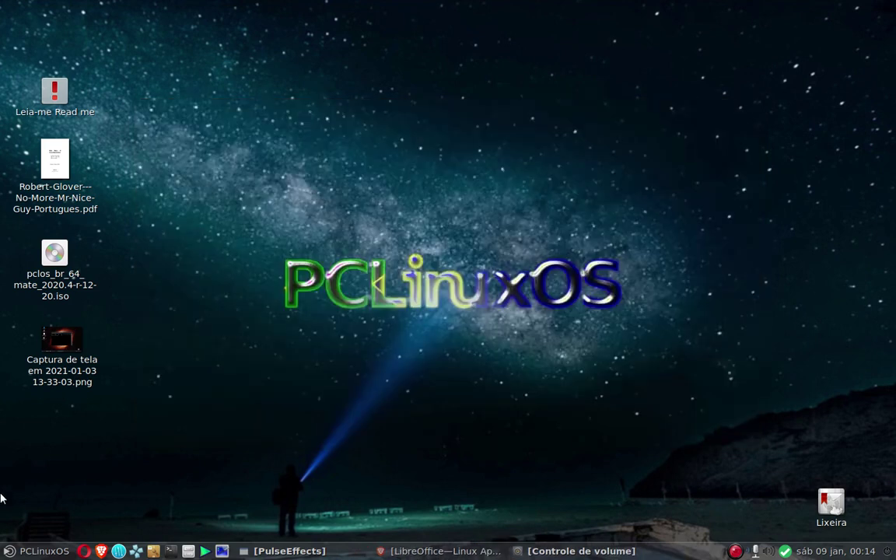
Browse the File Tools, Gráficos and Internet categories of the applications menu
{"action": "left_click", "coordinate": [38, 553]}
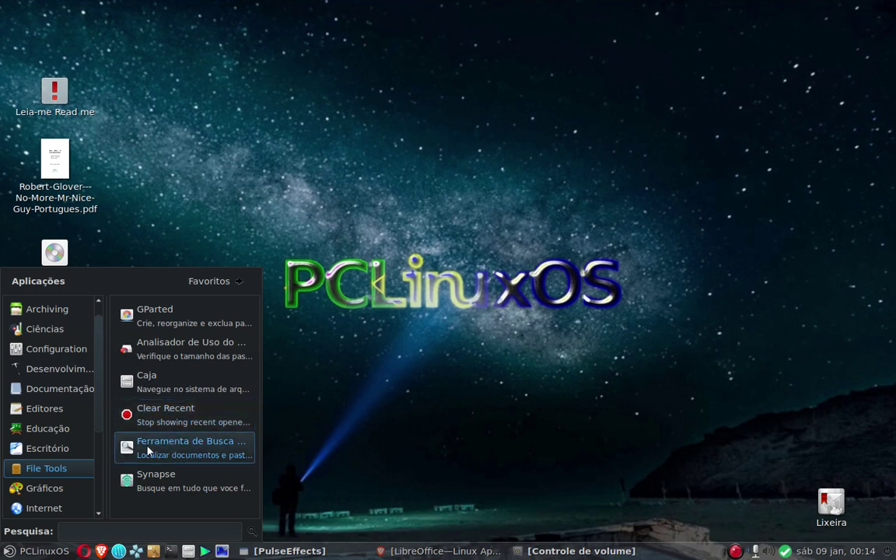
{"action": "left_click", "coordinate": [44, 508]}
{"action": "left_click", "coordinate": [78, 487]}
{"action": "scroll", "coordinate": [70, 494], "scroll_direction": "down", "scroll_amount": 2}
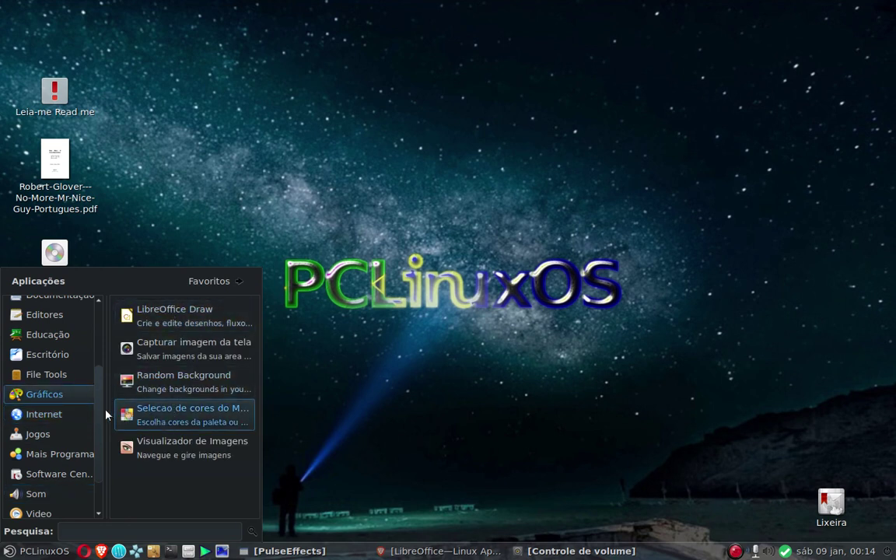
{"action": "mouse_move", "coordinate": [75, 421]}
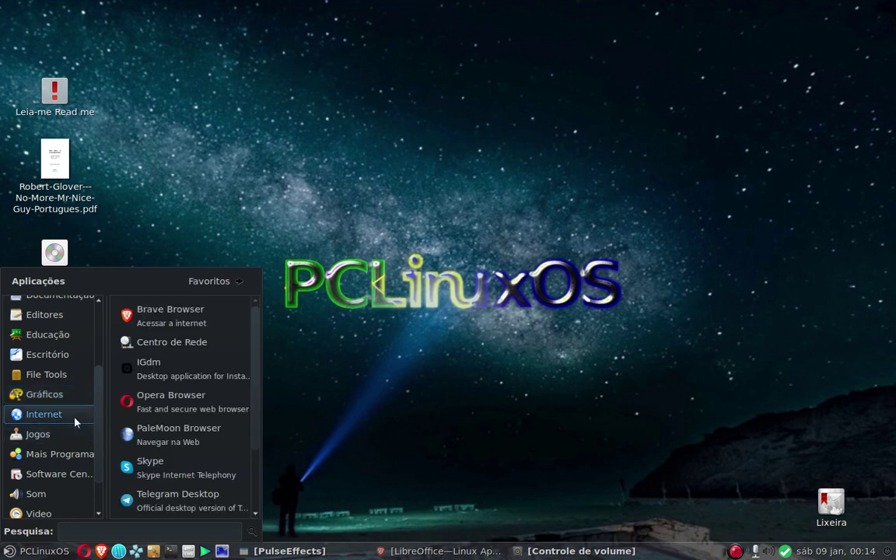
{"action": "scroll", "coordinate": [172, 414], "scroll_direction": "down", "scroll_amount": 1}
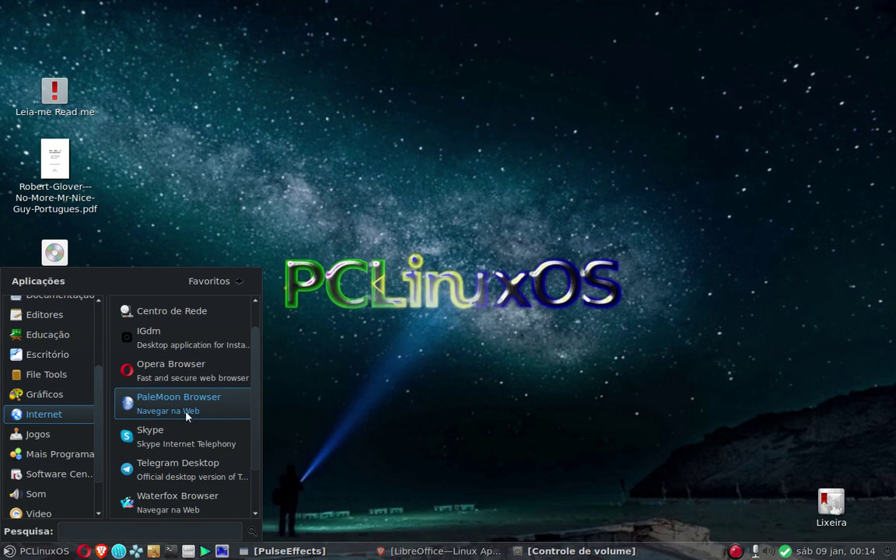
Launch PaleMoon Browser, look through its start page, and close the browser
{"action": "left_click", "coordinate": [187, 414]}
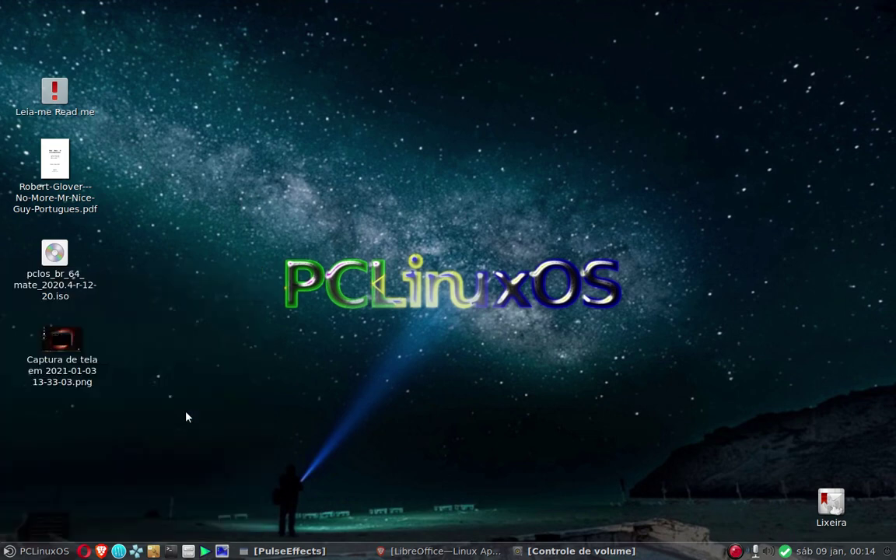
{"action": "left_click", "coordinate": [9, 550]}
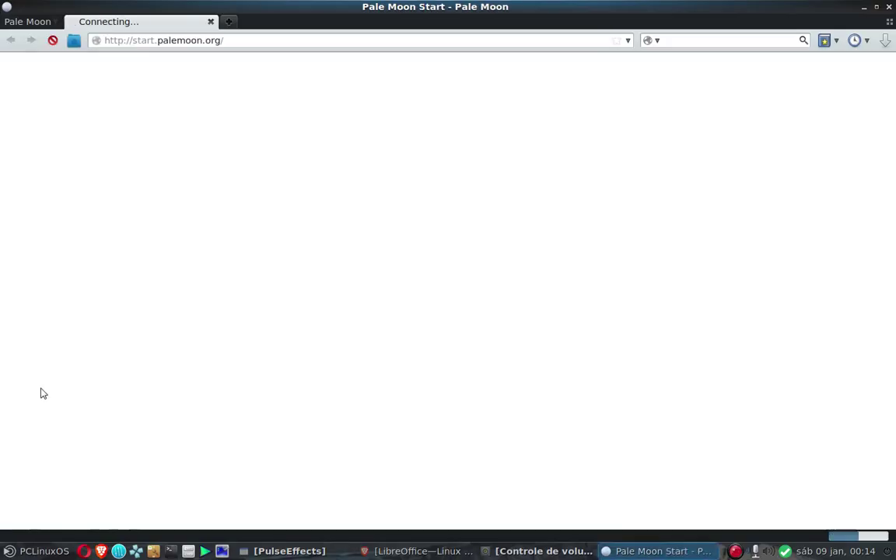
{"action": "left_click", "coordinate": [563, 304]}
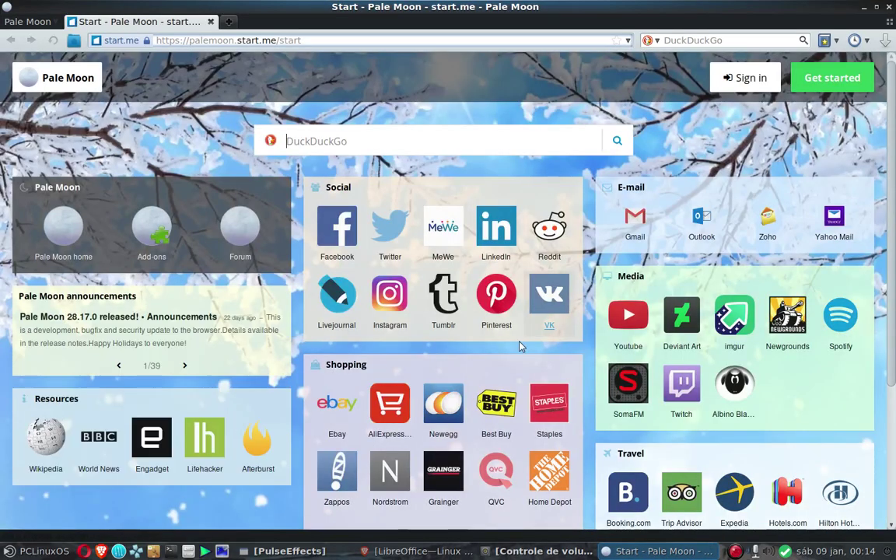
{"action": "scroll", "coordinate": [826, 367], "scroll_direction": "down", "scroll_amount": 4}
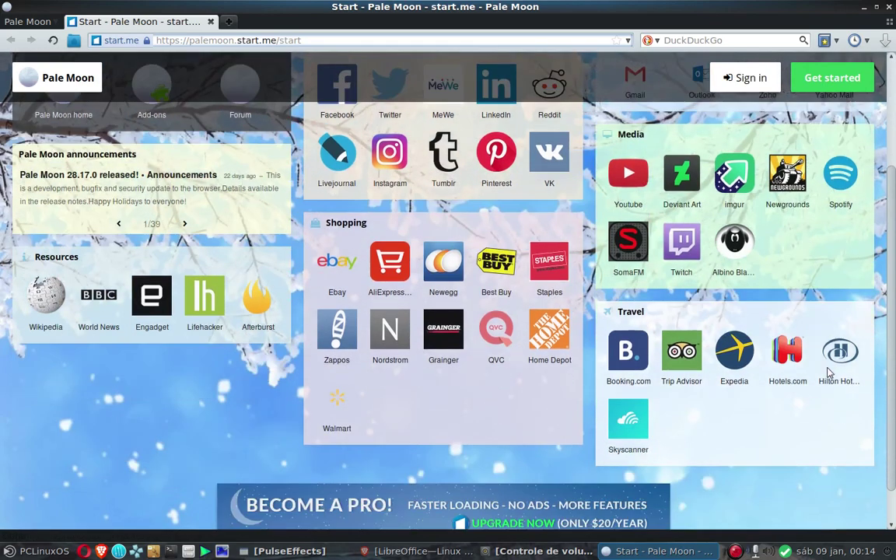
{"action": "scroll", "coordinate": [123, 398], "scroll_direction": "up", "scroll_amount": 4}
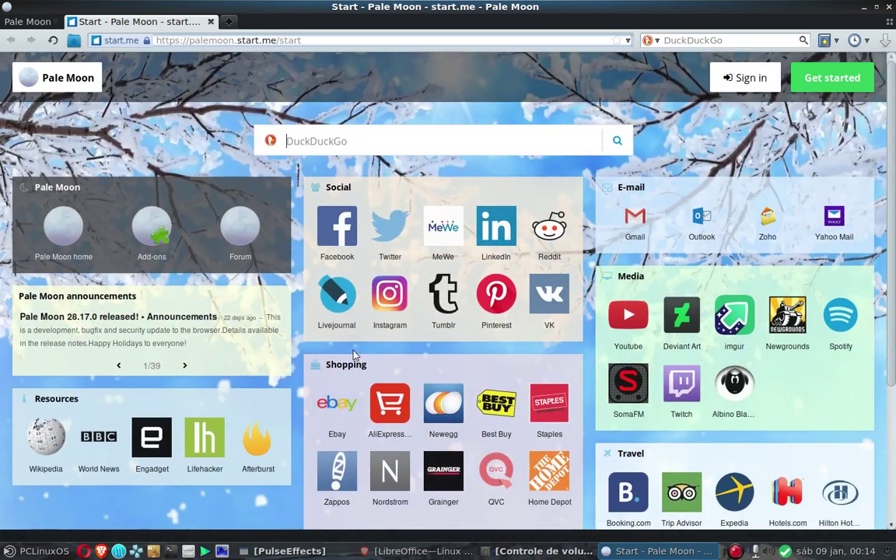
{"action": "left_click", "coordinate": [884, 40]}
{"action": "left_click", "coordinate": [884, 43]}
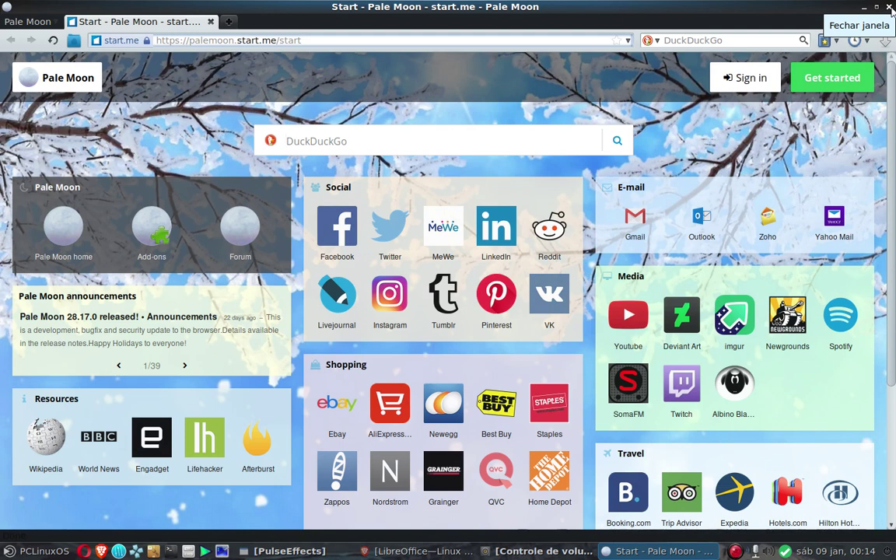
{"action": "left_click", "coordinate": [888, 7]}
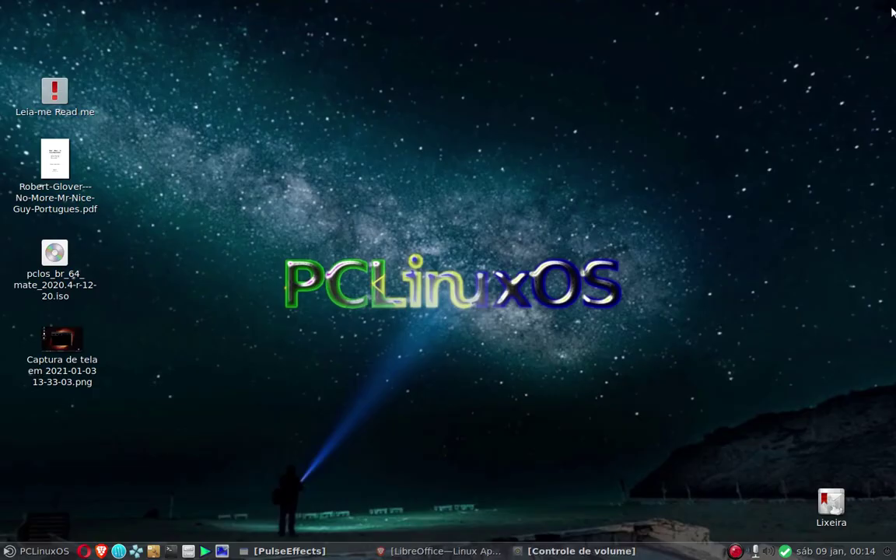
Review the Internet programs in the applications menu and launch the PPSSPP emulator from the Jogos category
{"action": "left_click", "coordinate": [28, 553]}
{"action": "mouse_move", "coordinate": [33, 408]}
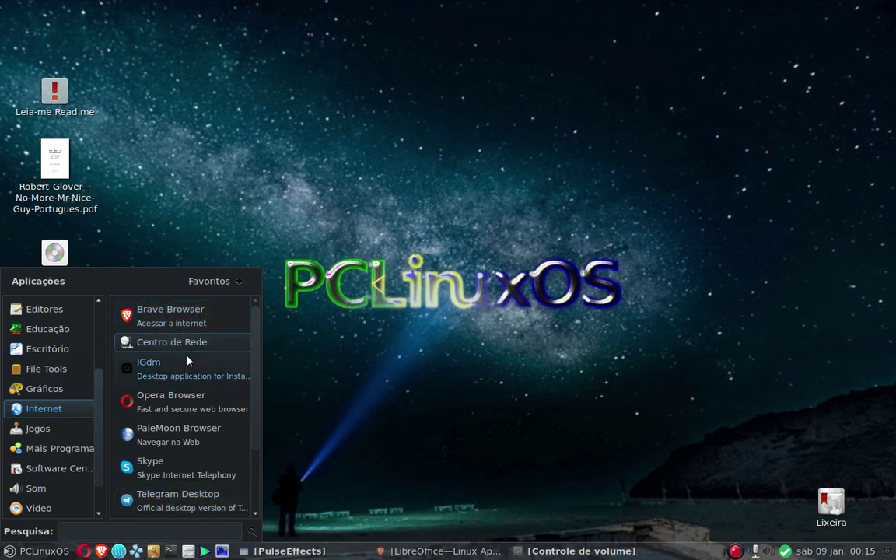
{"action": "scroll", "coordinate": [178, 410], "scroll_direction": "down", "scroll_amount": 1}
{"action": "scroll", "coordinate": [178, 410], "scroll_direction": "down", "scroll_amount": 2}
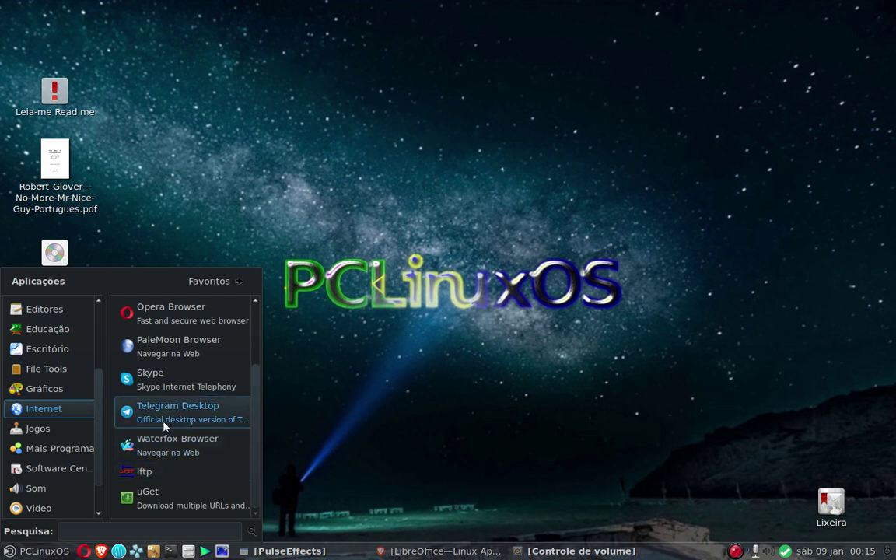
{"action": "scroll", "coordinate": [186, 427], "scroll_direction": "up", "scroll_amount": 3}
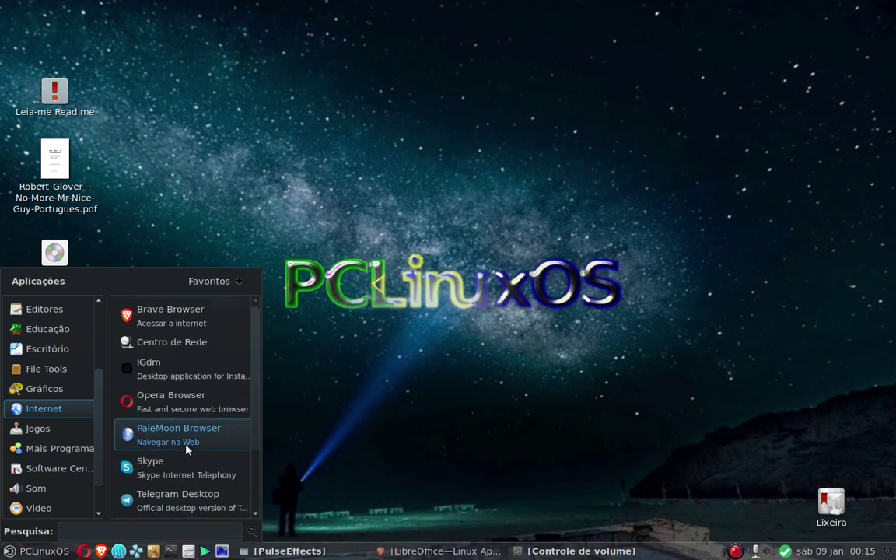
{"action": "scroll", "coordinate": [128, 398], "scroll_direction": "down", "scroll_amount": 3}
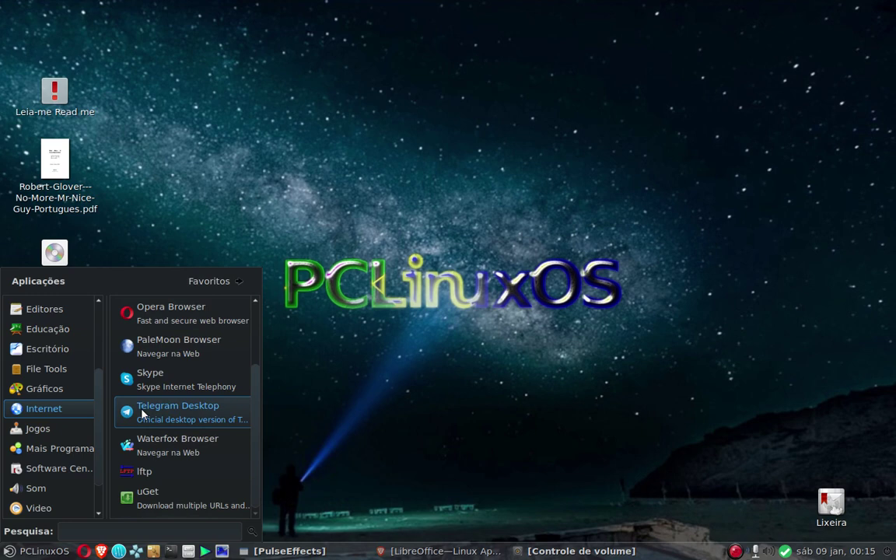
{"action": "left_click", "coordinate": [35, 432]}
{"action": "left_click", "coordinate": [172, 317]}
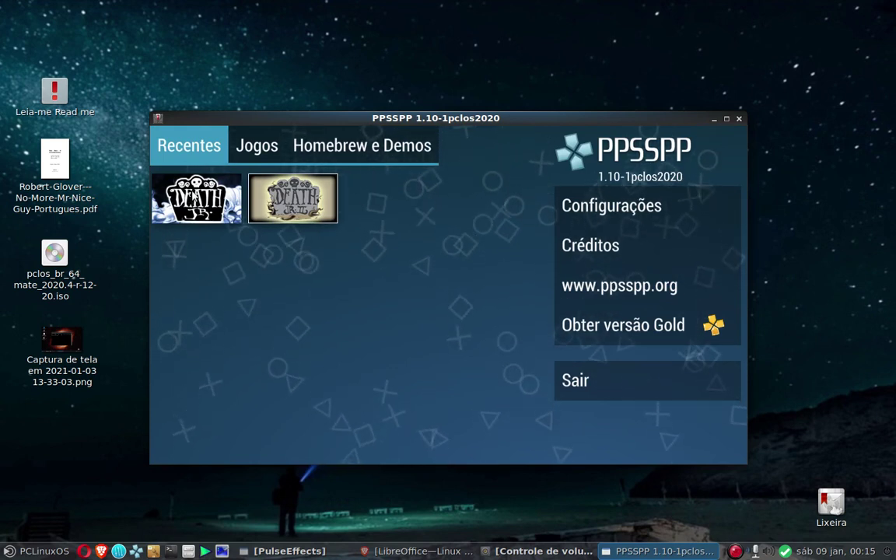
Start Death Jr. from the recent games and load the saved state in slot 1
{"action": "left_click", "coordinate": [194, 193]}
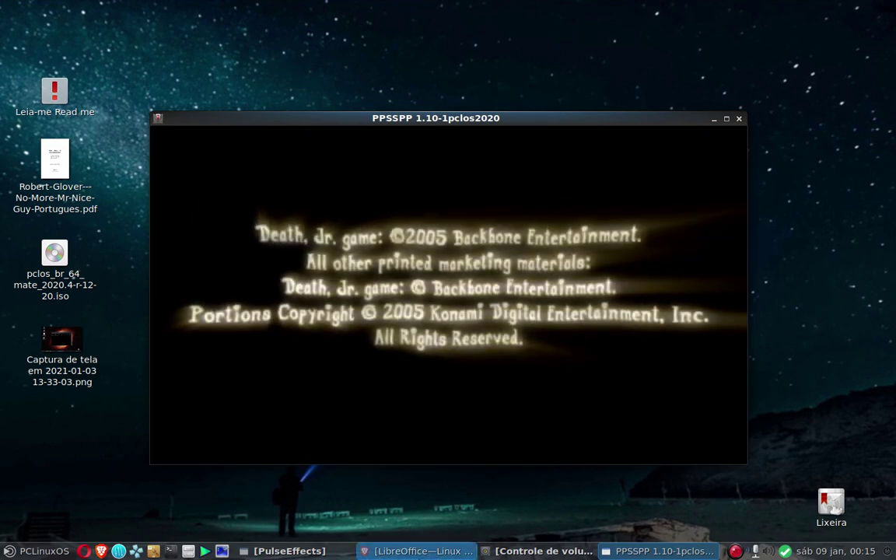
{"action": "key", "text": "Escape"}
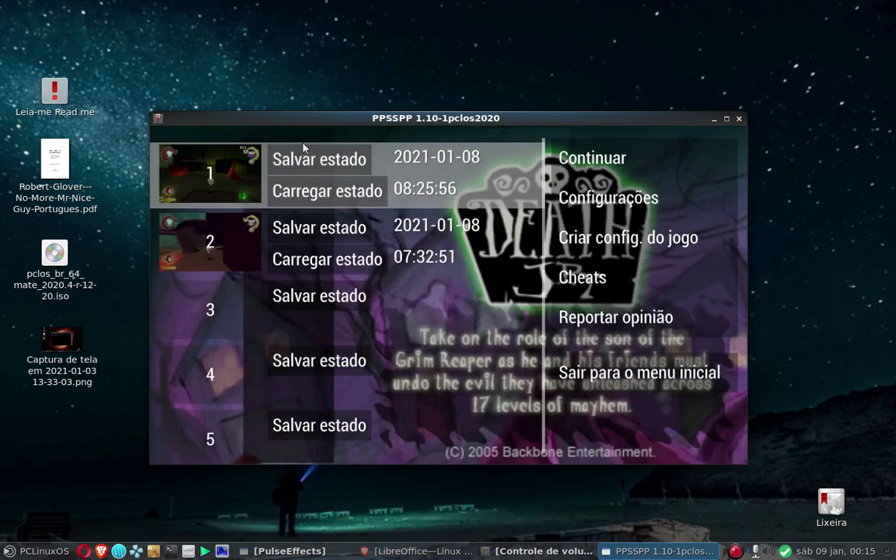
{"action": "left_click", "coordinate": [345, 208]}
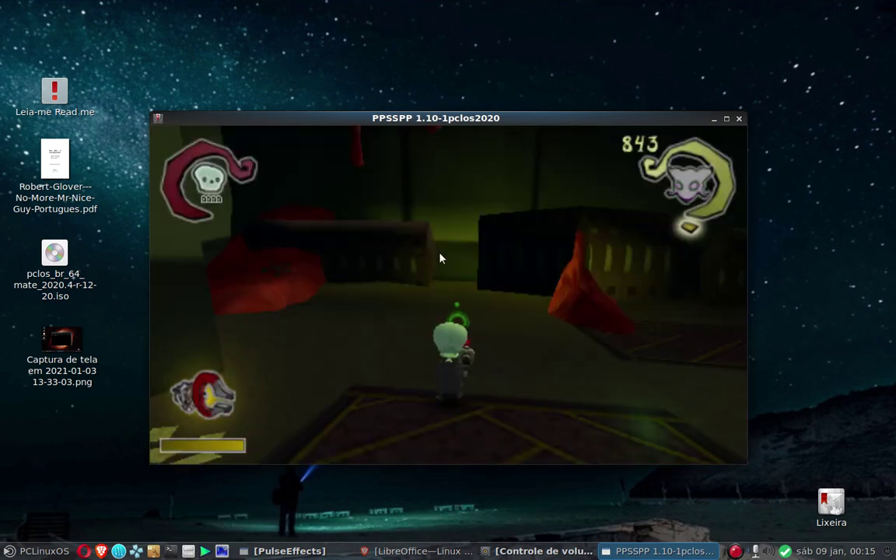
Play Death Jr. briefly by moving forward and swinging the scythe repeatedly, pause the game, and close the emulator
{"action": "key", "text": "Up"}
{"action": "key", "text": "a"}
{"action": "key", "text": "a"}
{"action": "key", "text": "a"}
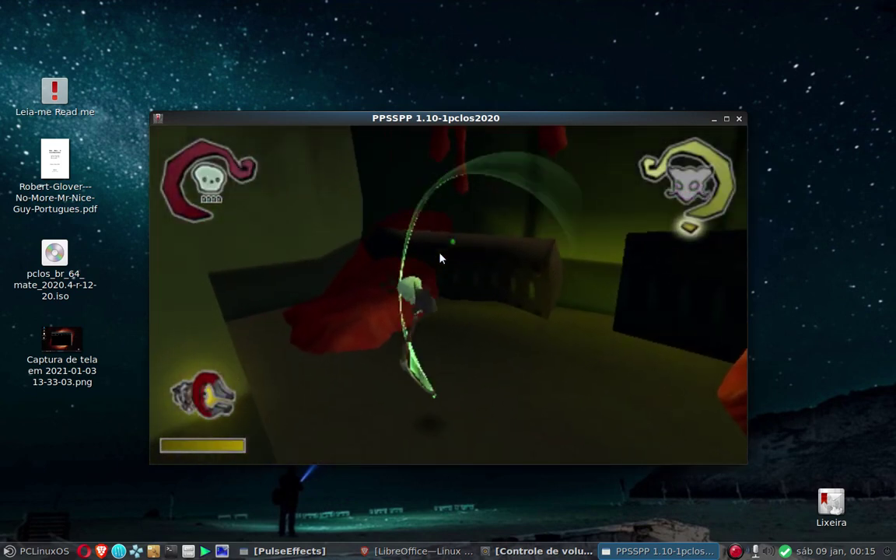
{"action": "key", "text": "a"}
{"action": "key", "text": "a"}
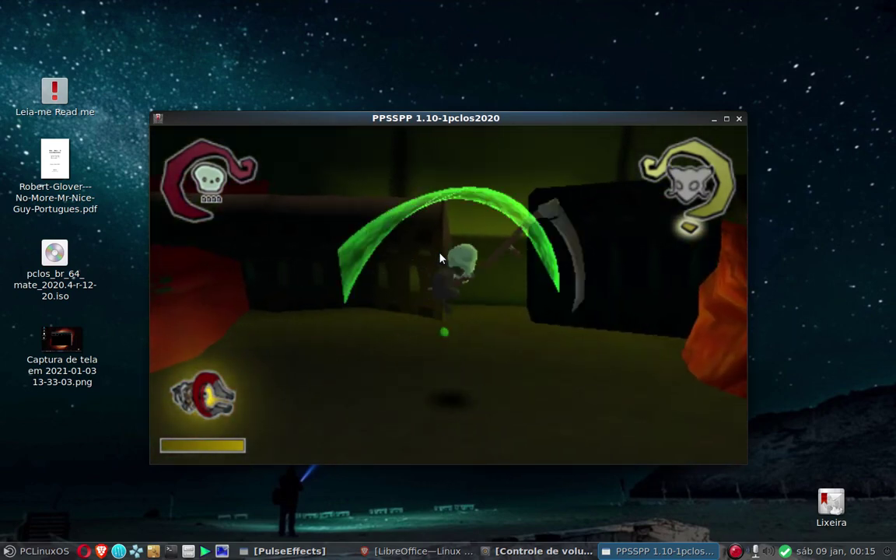
{"action": "key", "text": "Escape"}
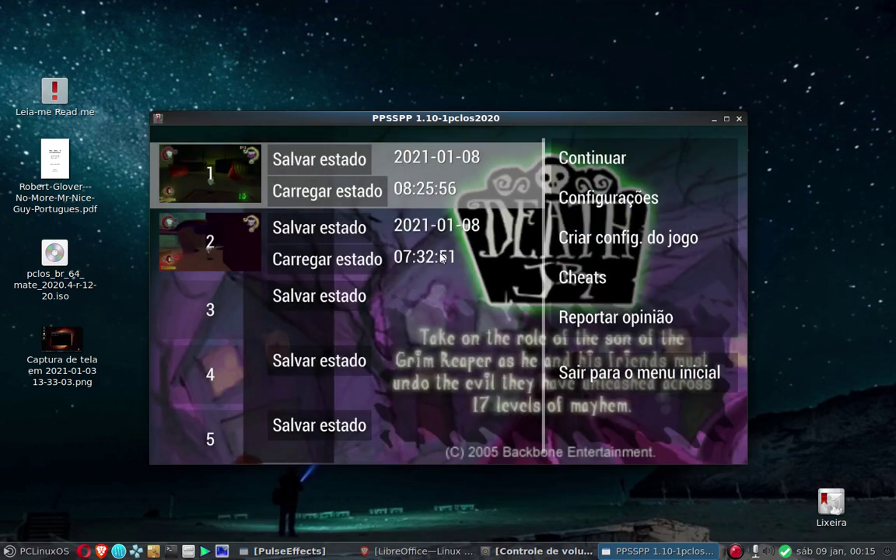
{"action": "left_click", "coordinate": [738, 119]}
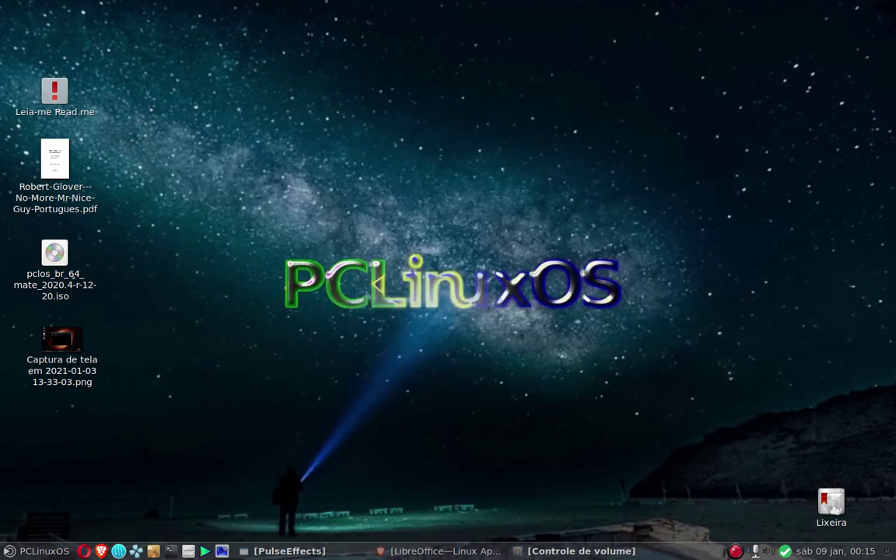
Review the Mais Programas category and launch the Synaptic package manager from the software center category, authenticating with the root password
{"action": "key", "text": "super"}
{"action": "mouse_move", "coordinate": [35, 450]}
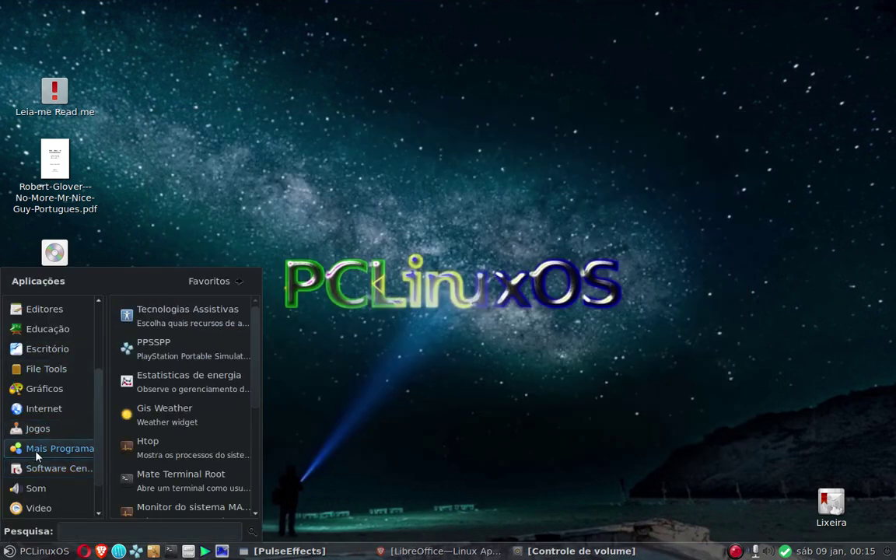
{"action": "scroll", "coordinate": [152, 381], "scroll_direction": "down", "scroll_amount": 5}
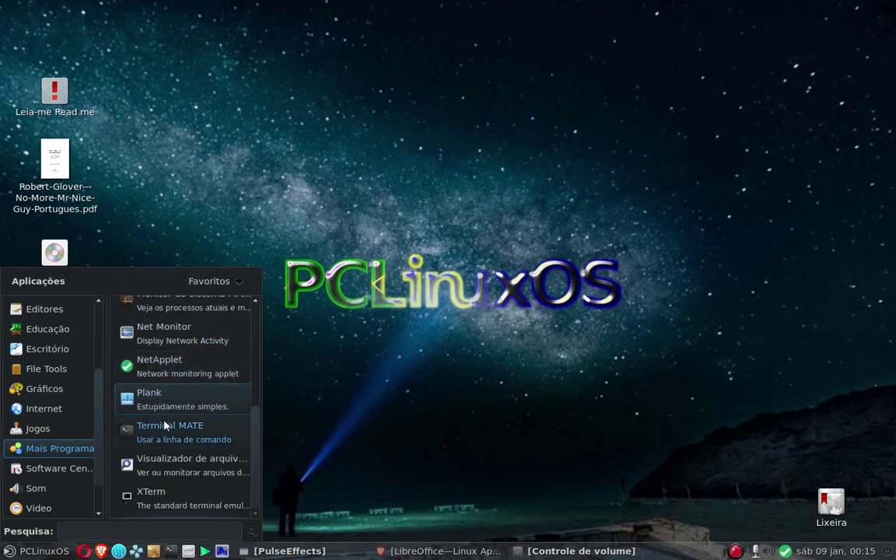
{"action": "mouse_move", "coordinate": [56, 469]}
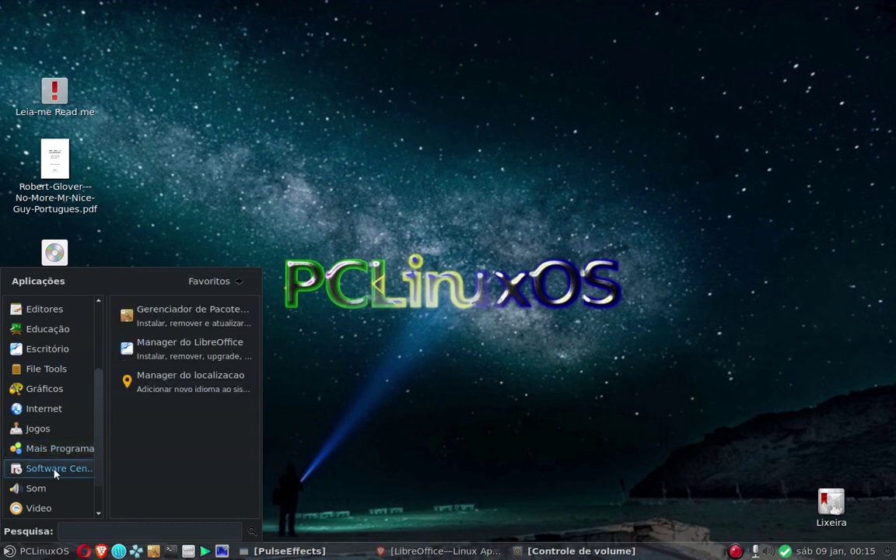
{"action": "left_click", "coordinate": [193, 322]}
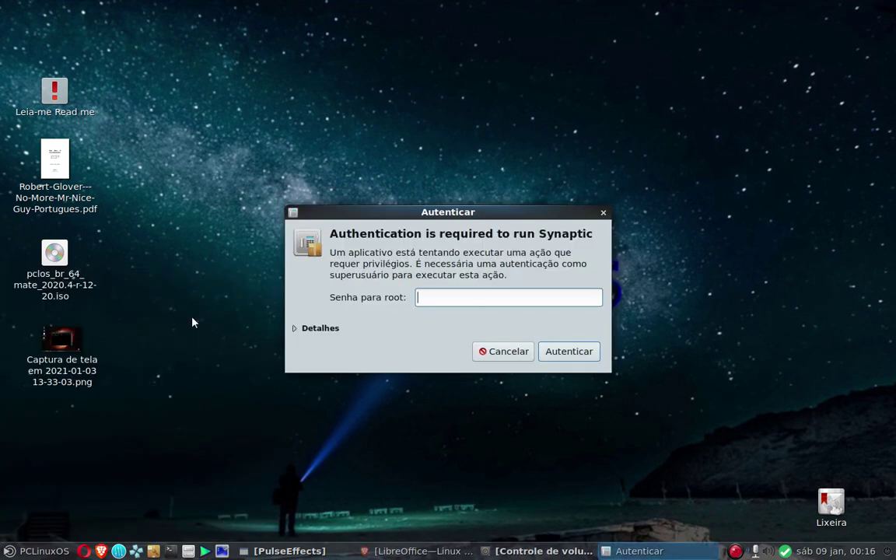
{"action": "type", "text": "●●●"}
{"action": "key", "text": "Return"}
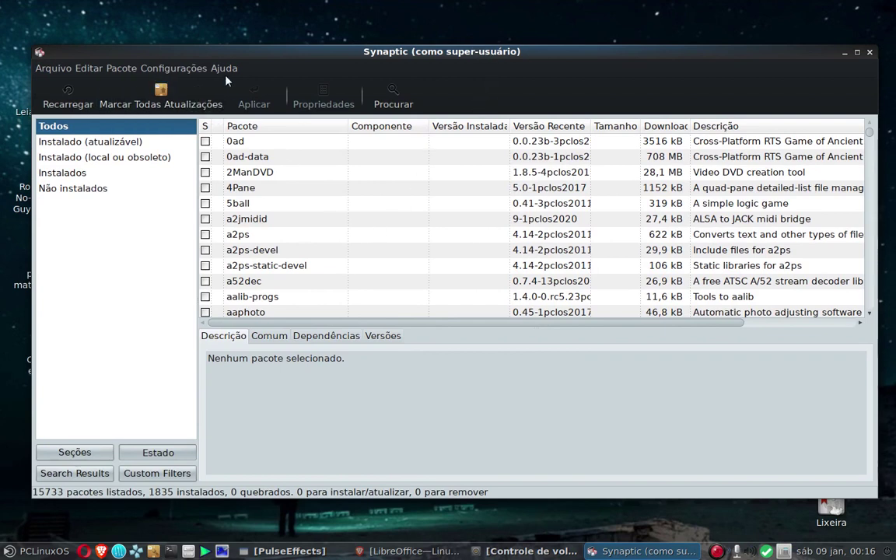
View Synaptic's general preferences and cancel without changing anything
{"action": "left_click", "coordinate": [189, 68]}
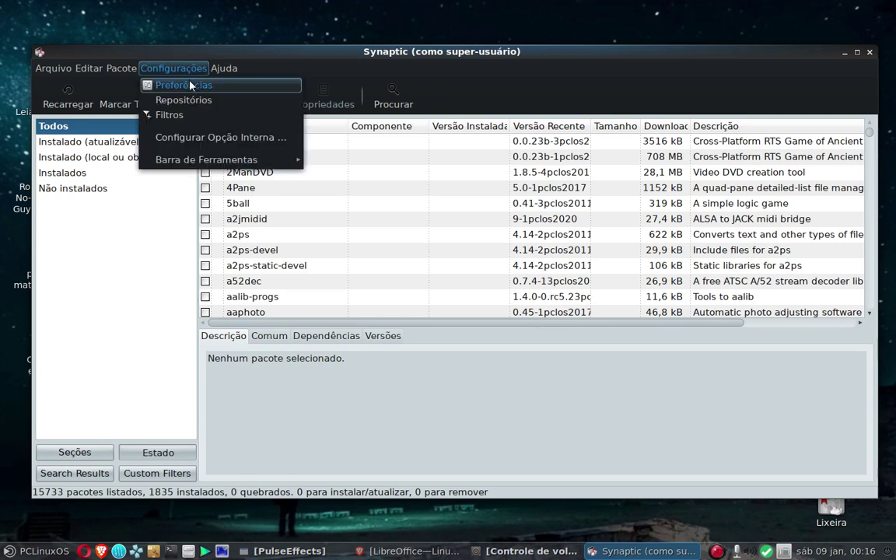
{"action": "left_click", "coordinate": [190, 83]}
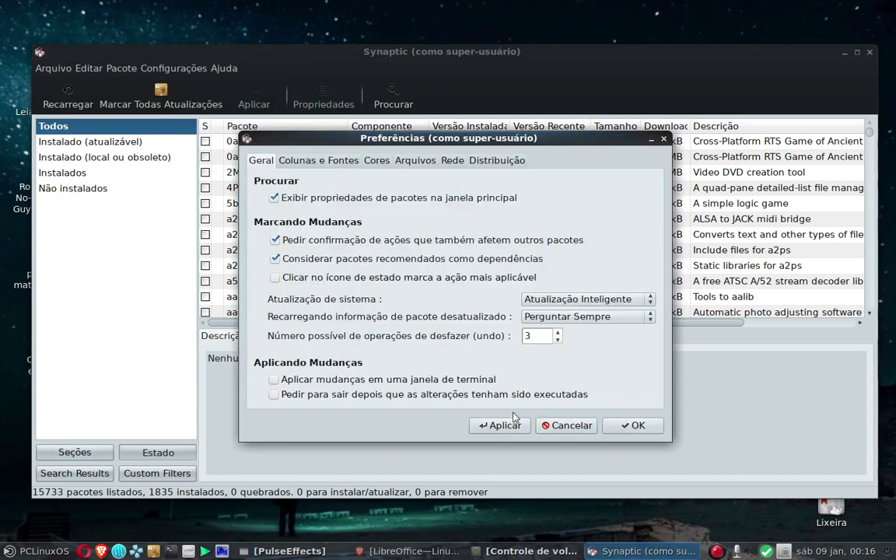
{"action": "left_click", "coordinate": [565, 425]}
Examine the full list of repository mirrors in an enlarged window, cancel it, and briefly show the package search dialog
{"action": "left_click", "coordinate": [180, 68]}
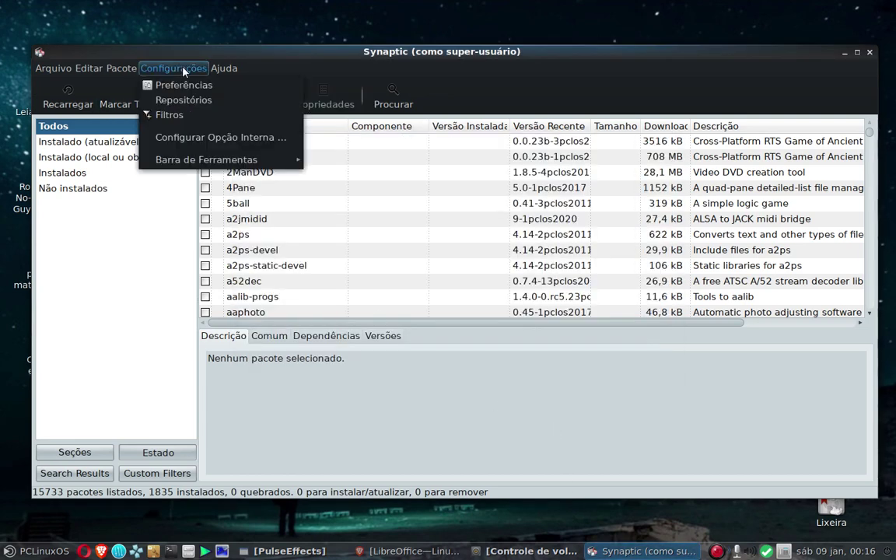
{"action": "left_click", "coordinate": [183, 98]}
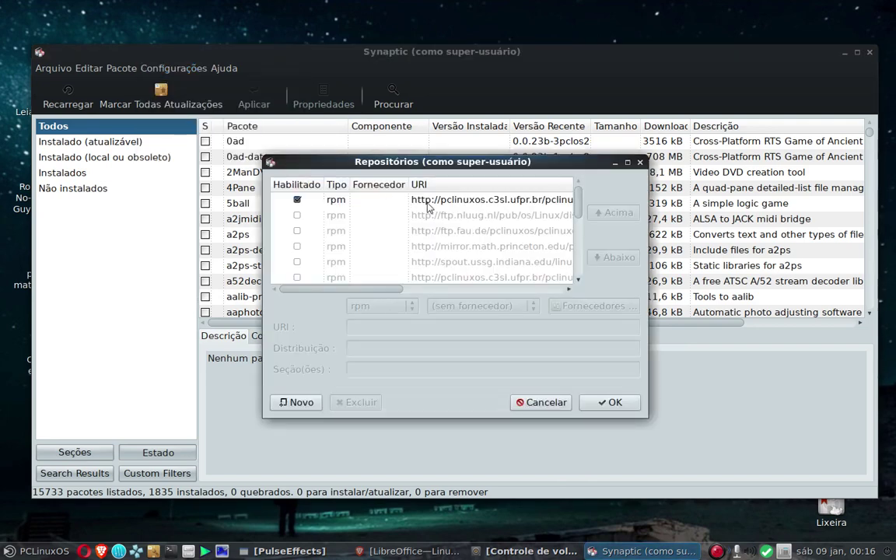
{"action": "left_click_drag", "start_coordinate": [643, 150], "coordinate": [828, 66]}
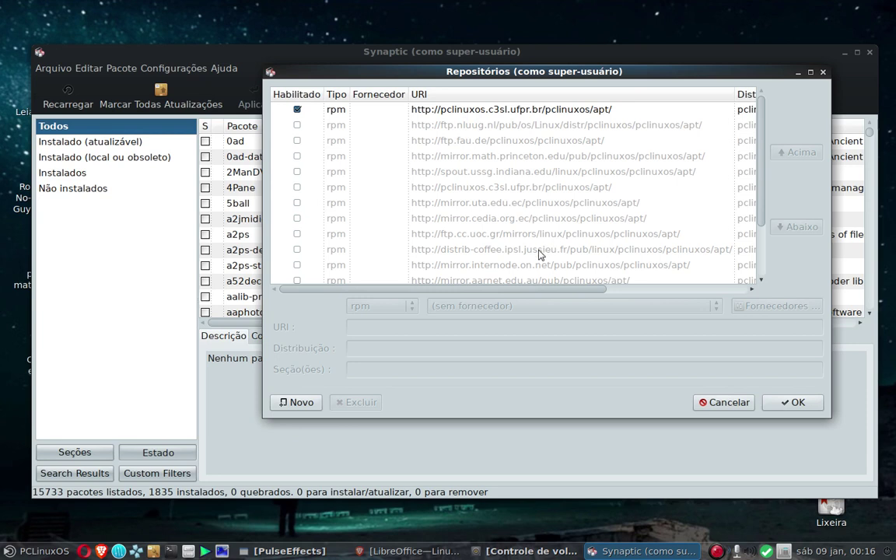
{"action": "scroll", "coordinate": [763, 250], "scroll_direction": "down", "scroll_amount": 3}
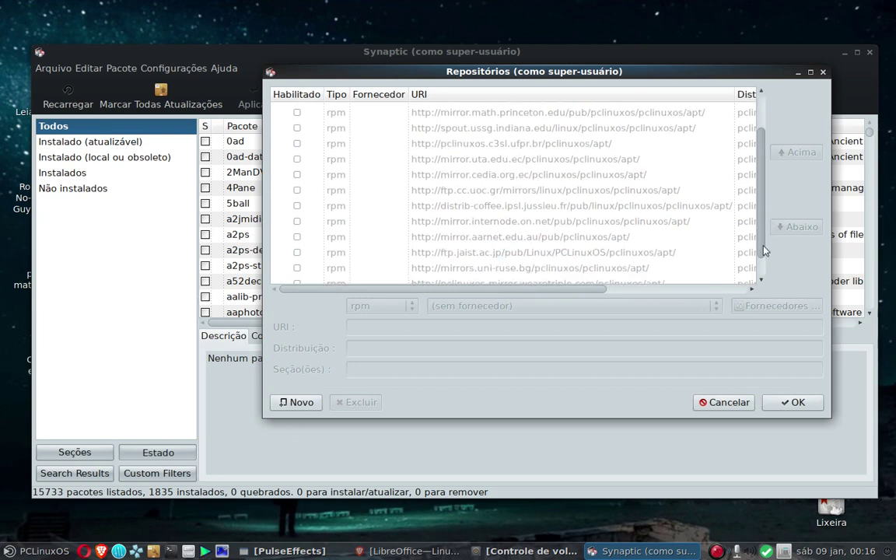
{"action": "scroll", "coordinate": [763, 250], "scroll_direction": "up", "scroll_amount": 3}
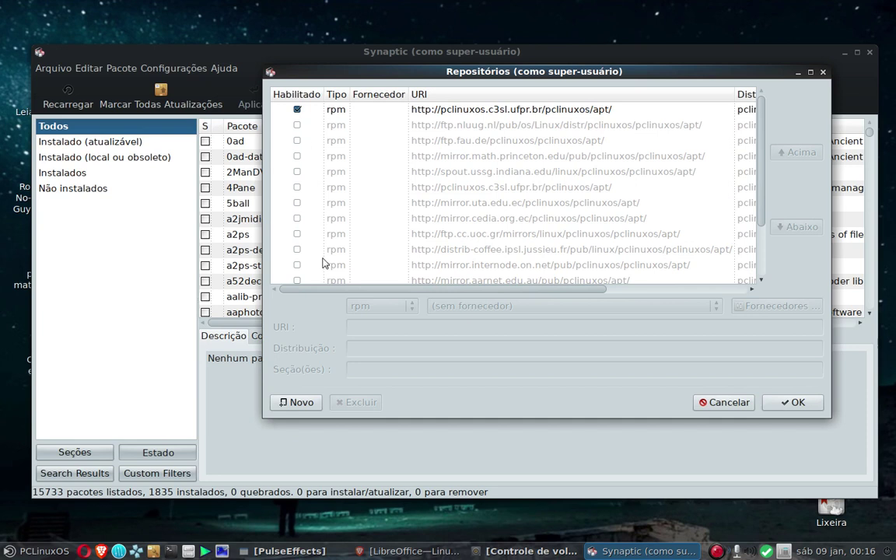
{"action": "scroll", "coordinate": [323, 263], "scroll_direction": "down", "scroll_amount": 2}
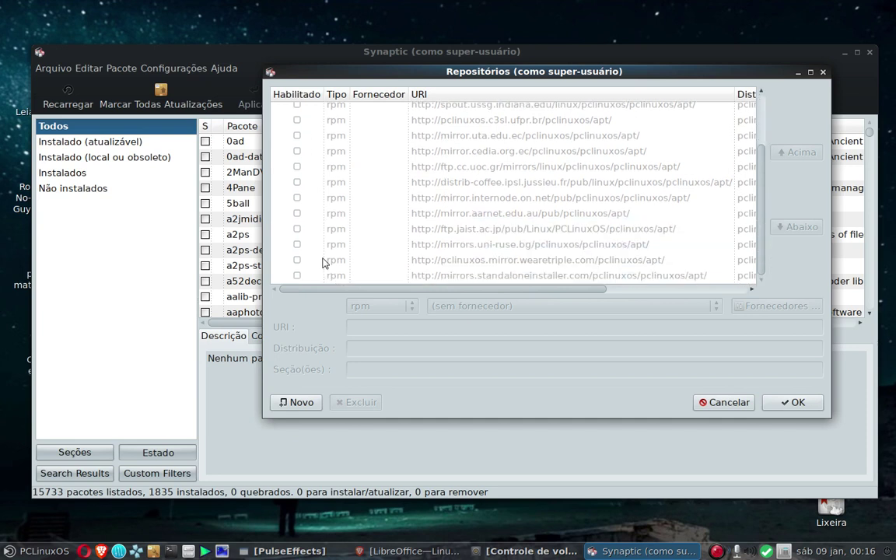
{"action": "scroll", "coordinate": [451, 234], "scroll_direction": "up", "scroll_amount": 3}
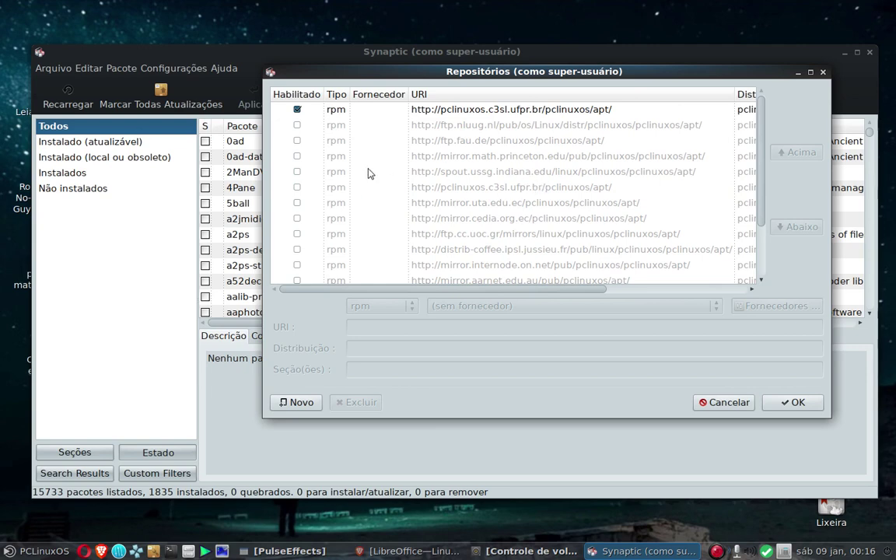
{"action": "scroll", "coordinate": [357, 213], "scroll_direction": "down", "scroll_amount": 2}
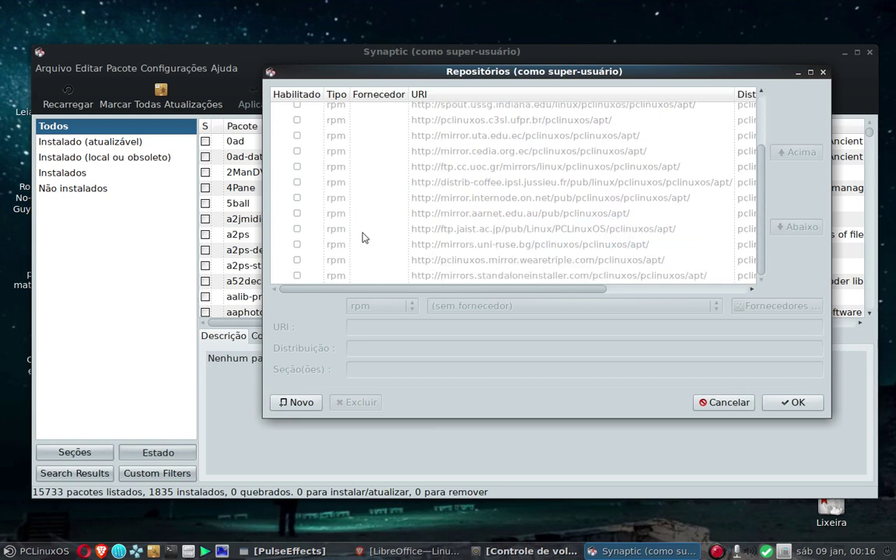
{"action": "scroll", "coordinate": [362, 237], "scroll_direction": "up", "scroll_amount": 2}
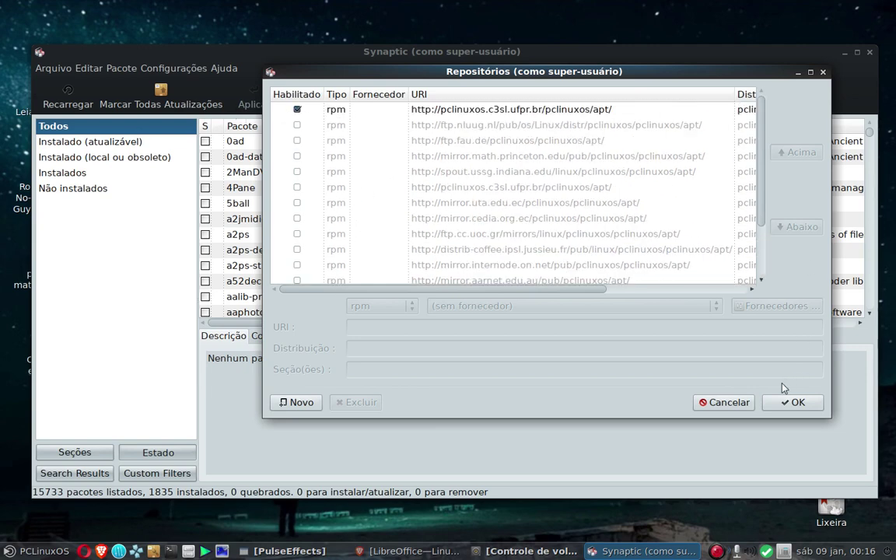
{"action": "left_click", "coordinate": [723, 402]}
{"action": "left_click", "coordinate": [391, 97]}
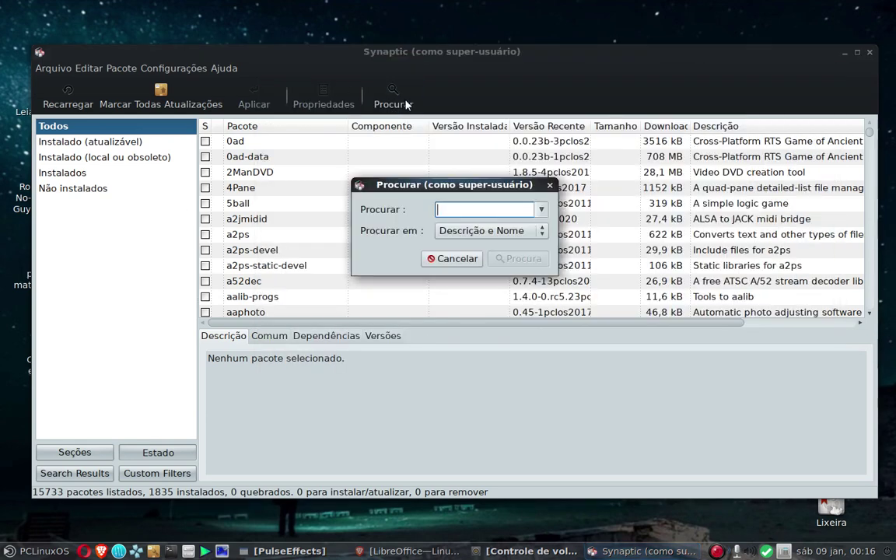
{"action": "left_click", "coordinate": [452, 259]}
Mark all available upgrades with their required additional changes, apply them, and close the package manager
{"action": "left_click", "coordinate": [193, 106]}
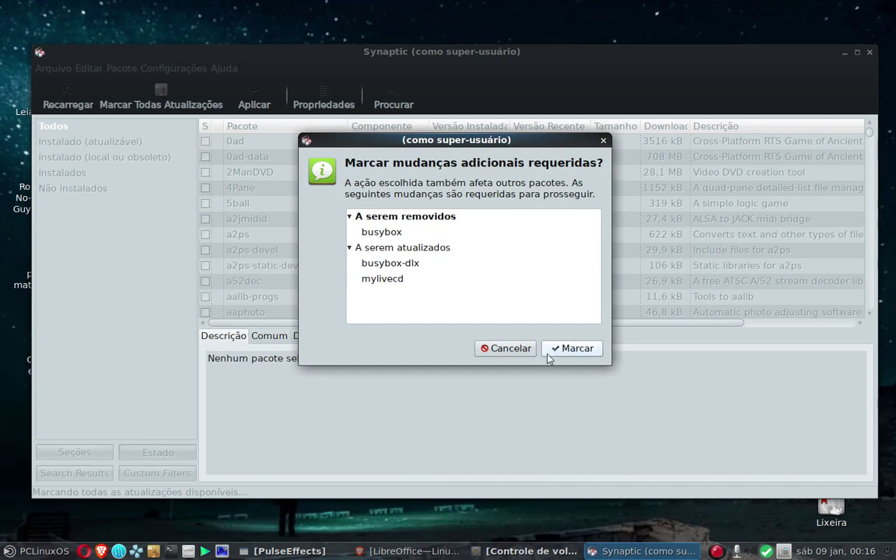
{"action": "left_click", "coordinate": [548, 352]}
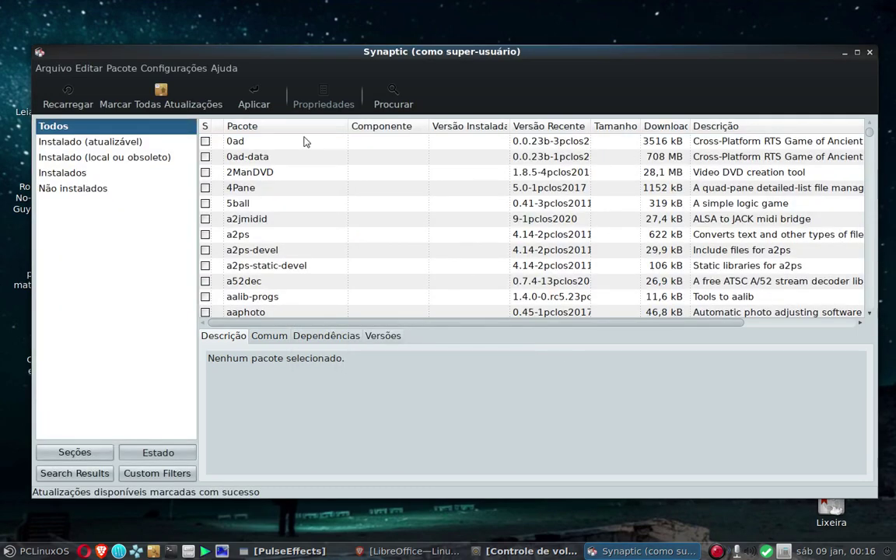
{"action": "left_click", "coordinate": [253, 97]}
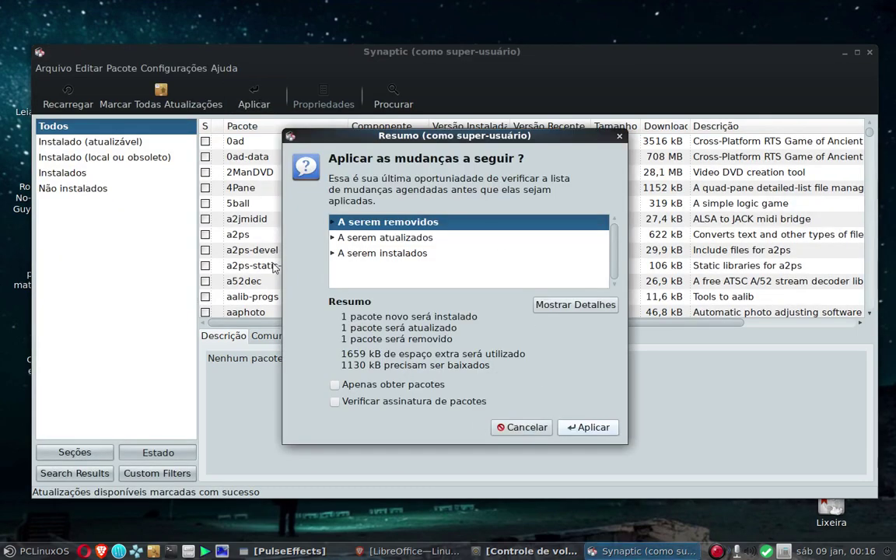
{"action": "left_click", "coordinate": [590, 427]}
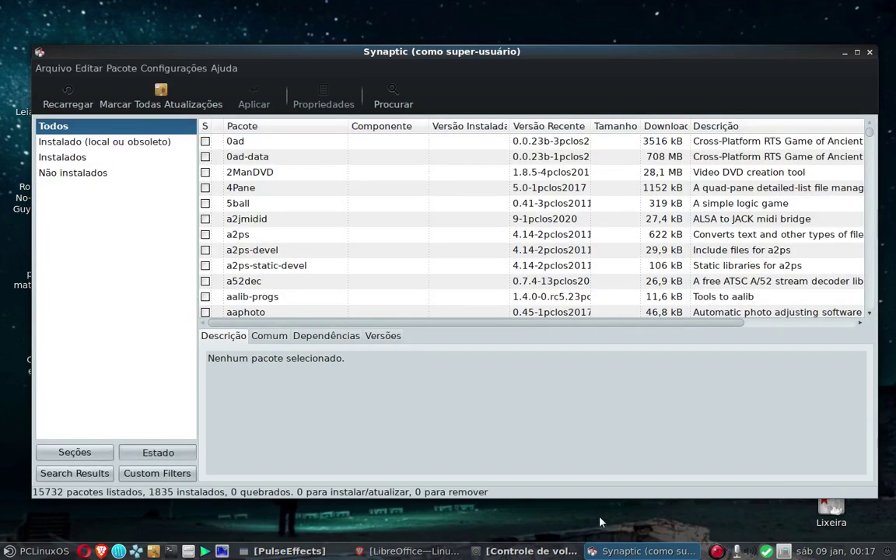
{"action": "left_click", "coordinate": [869, 53]}
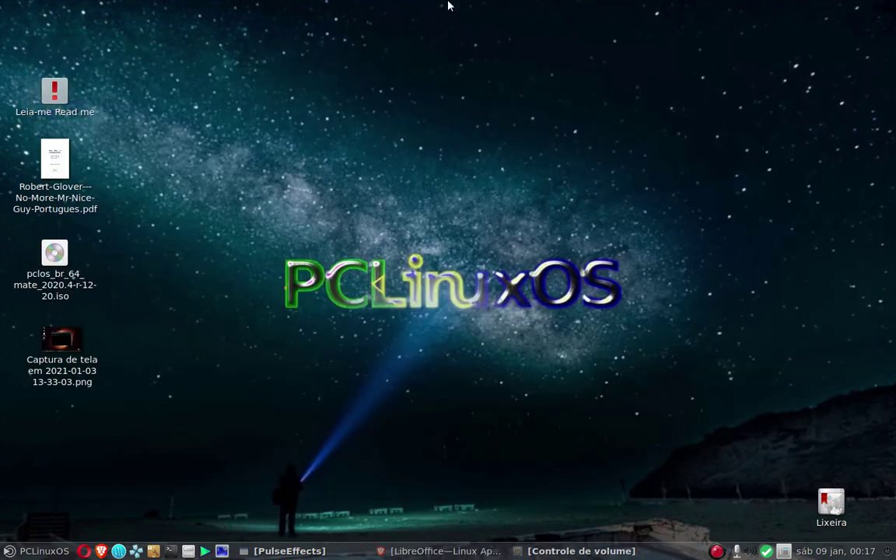
Launch Manager do LibreOffice from the software center category with the administrative password and dismiss its system update message
{"action": "left_click", "coordinate": [24, 553]}
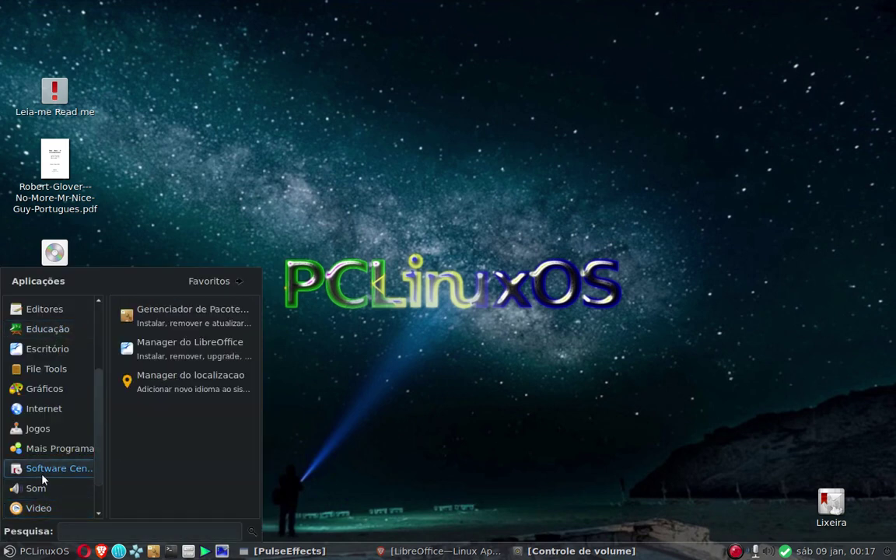
{"action": "left_click", "coordinate": [169, 359]}
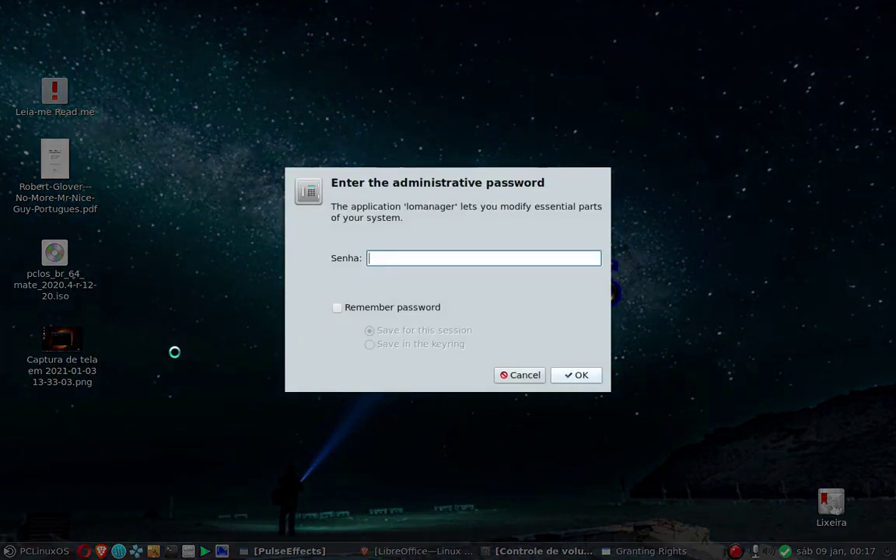
{"action": "type", "text": "••"}
{"action": "key", "text": "Return"}
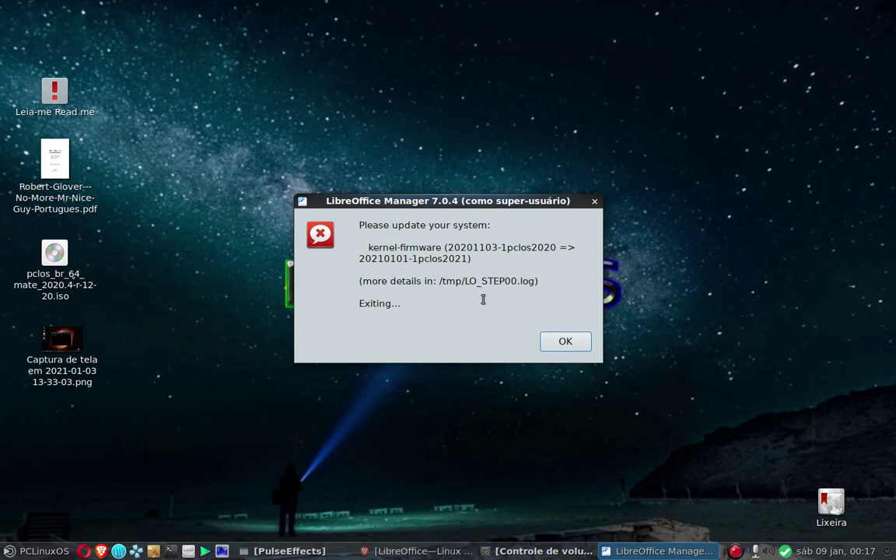
{"action": "left_click", "coordinate": [549, 346]}
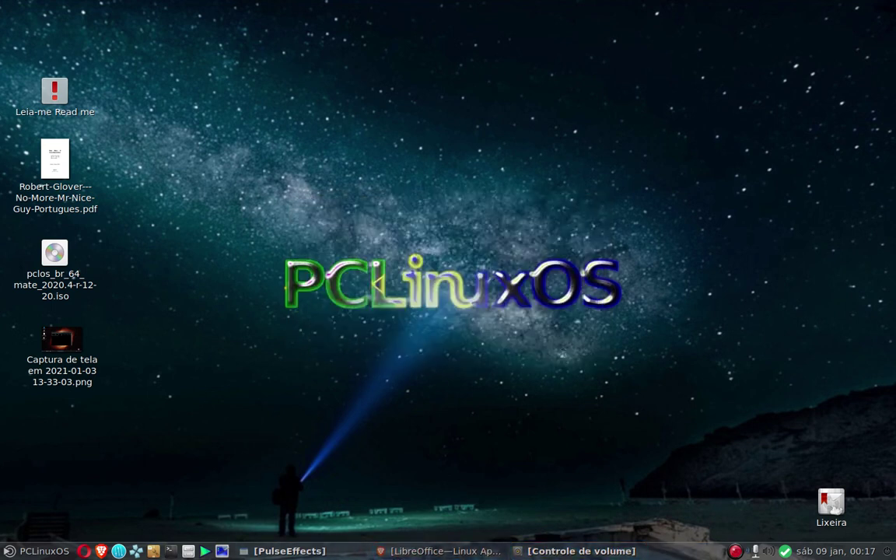
Start the LibreOffice Manager, read the forum topic on properly updating PCLinuxOS, and close the browser
{"action": "left_click", "coordinate": [35, 551]}
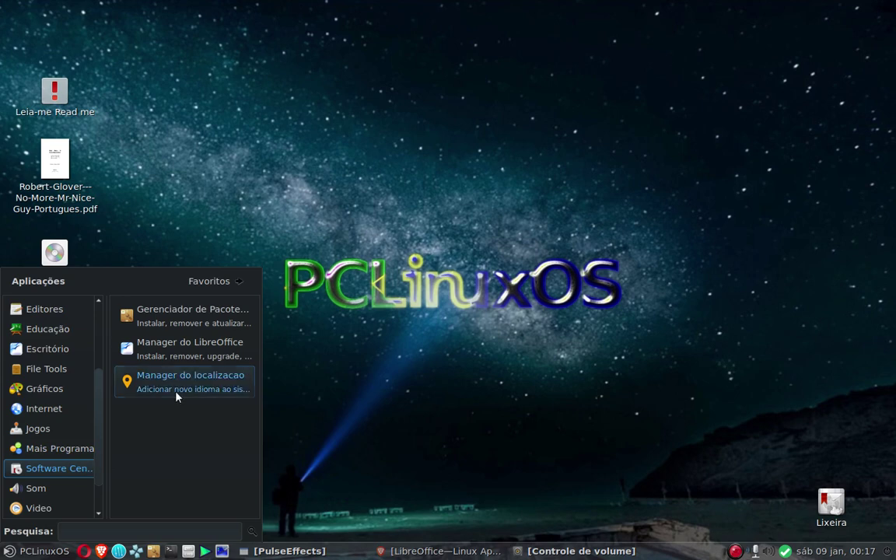
{"action": "left_click", "coordinate": [202, 349]}
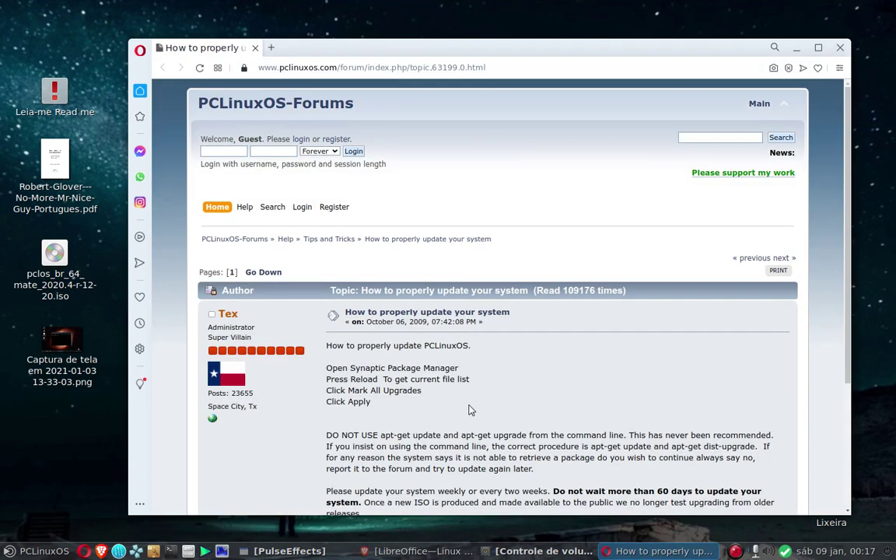
{"action": "scroll", "coordinate": [469, 409], "scroll_direction": "down", "scroll_amount": 1}
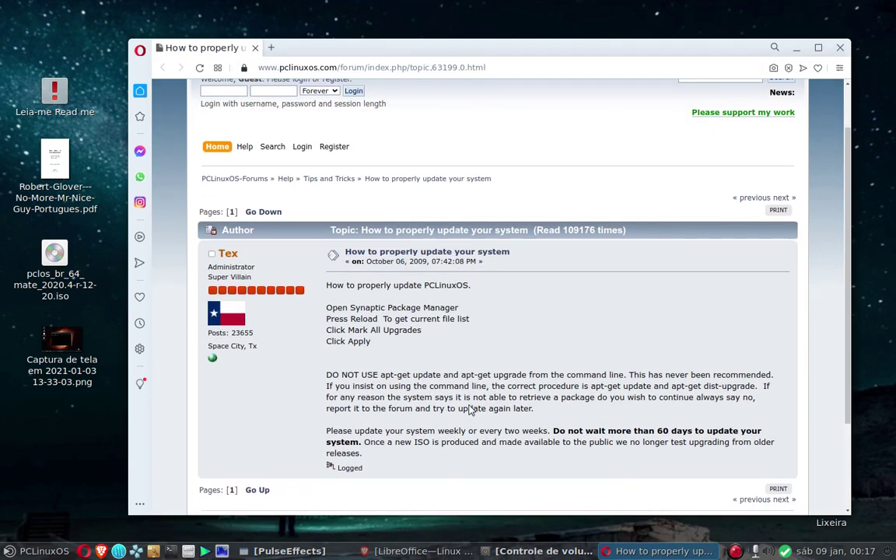
{"action": "scroll", "coordinate": [469, 410], "scroll_direction": "down", "scroll_amount": 2}
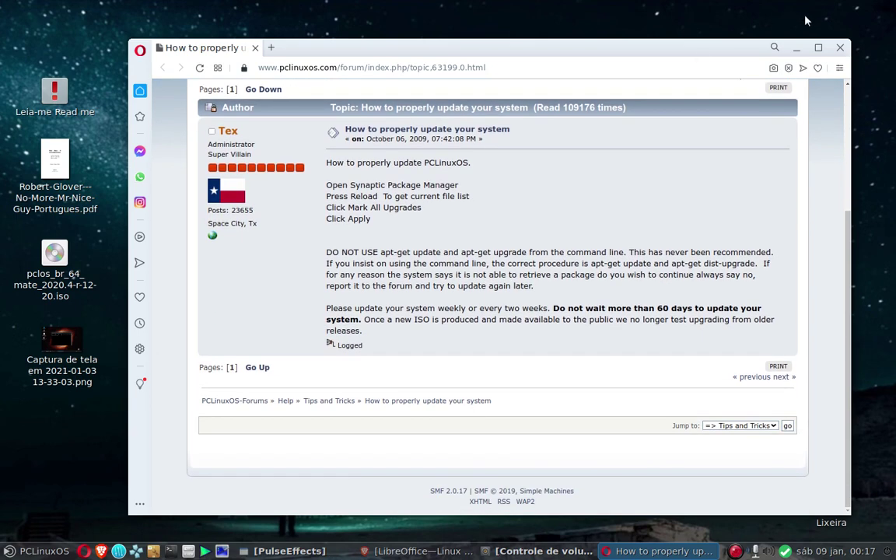
{"action": "scroll", "coordinate": [586, 275], "scroll_direction": "up", "scroll_amount": 1}
{"action": "scroll", "coordinate": [586, 275], "scroll_direction": "up", "scroll_amount": 1}
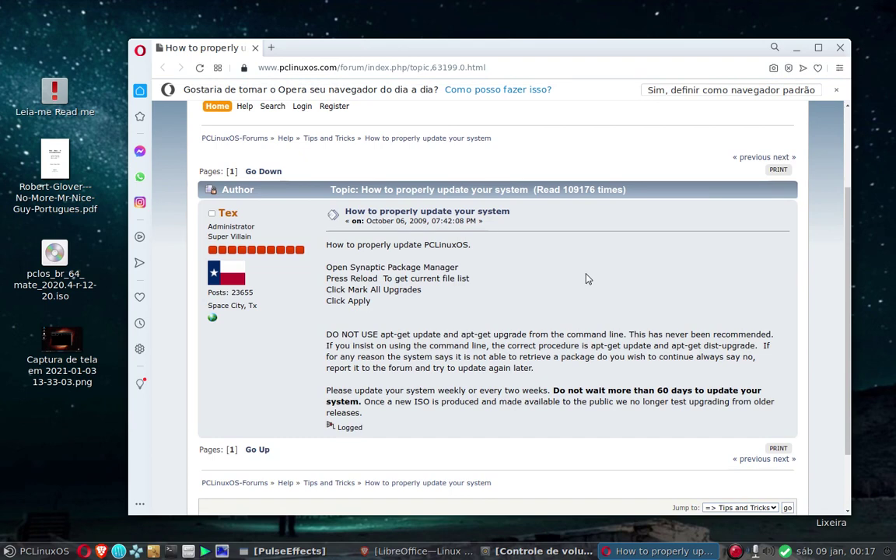
{"action": "scroll", "coordinate": [586, 278], "scroll_direction": "down", "scroll_amount": 2}
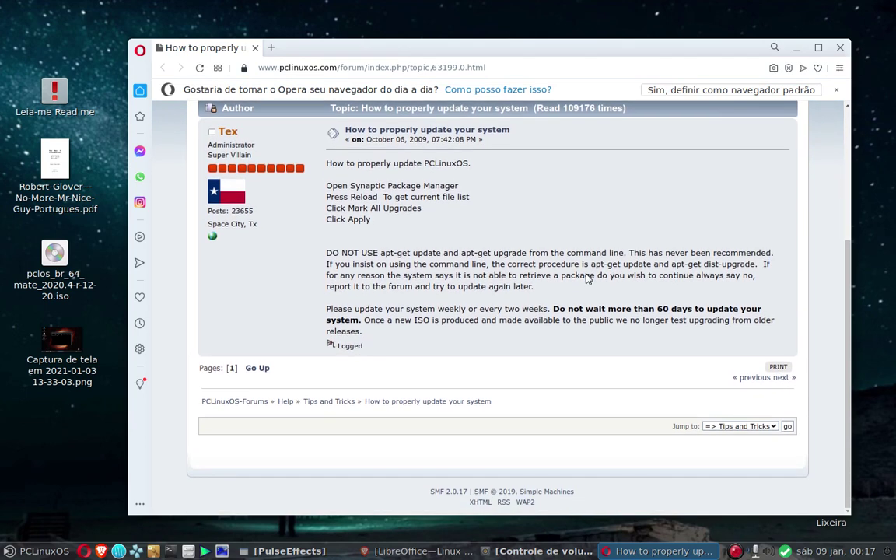
{"action": "left_click", "coordinate": [840, 49]}
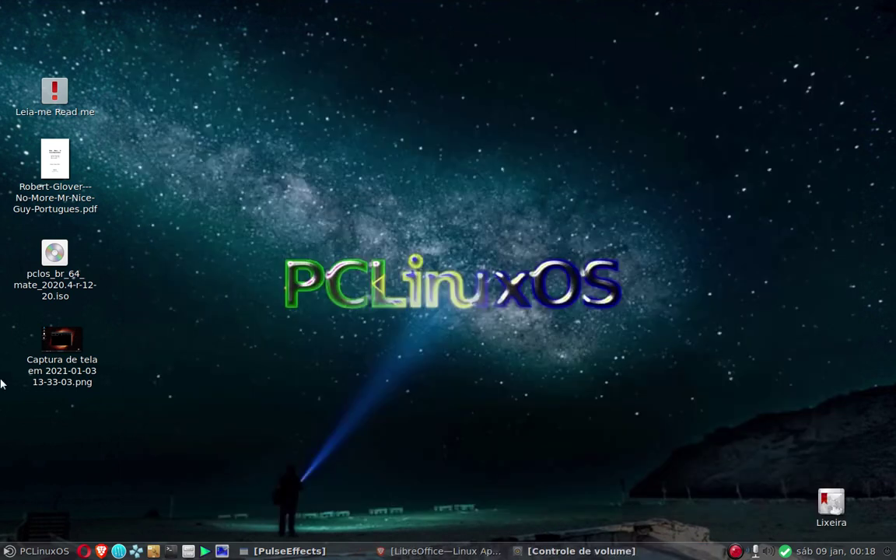
Try to launch the LibreOffice Manager again with the administrative password and dismiss its message
{"action": "left_click", "coordinate": [9, 552]}
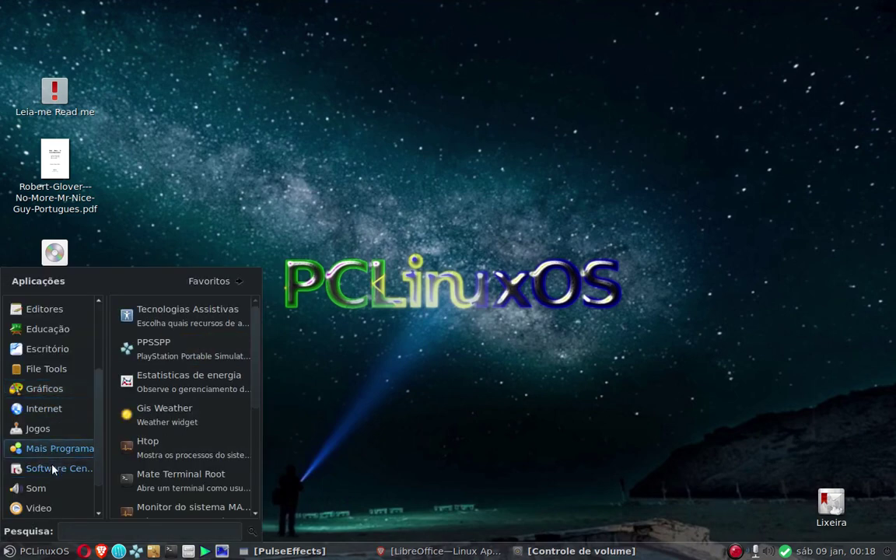
{"action": "left_click", "coordinate": [183, 346]}
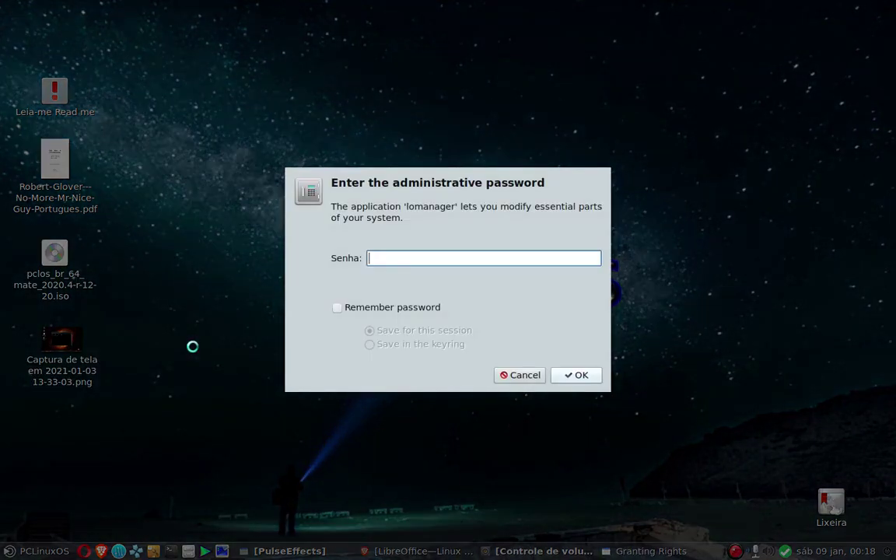
{"action": "key", "text": "Escape"}
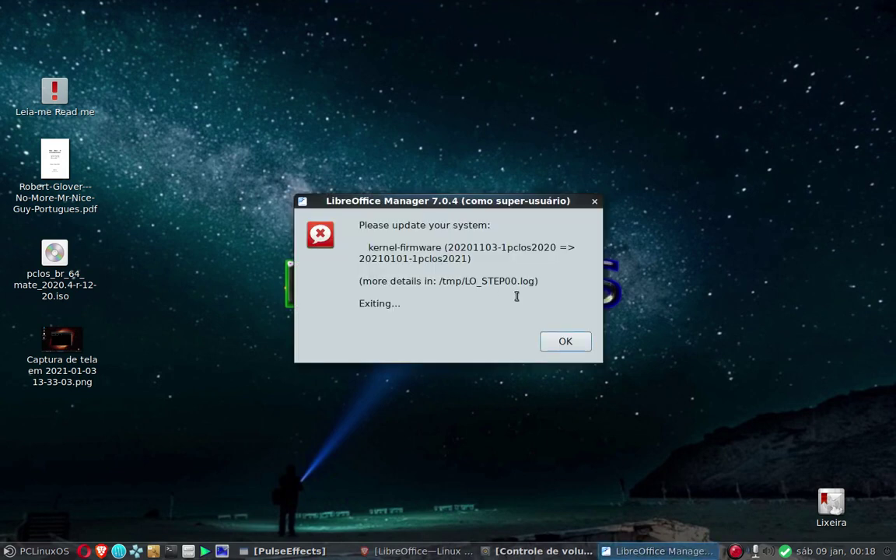
{"action": "left_click", "coordinate": [553, 349]}
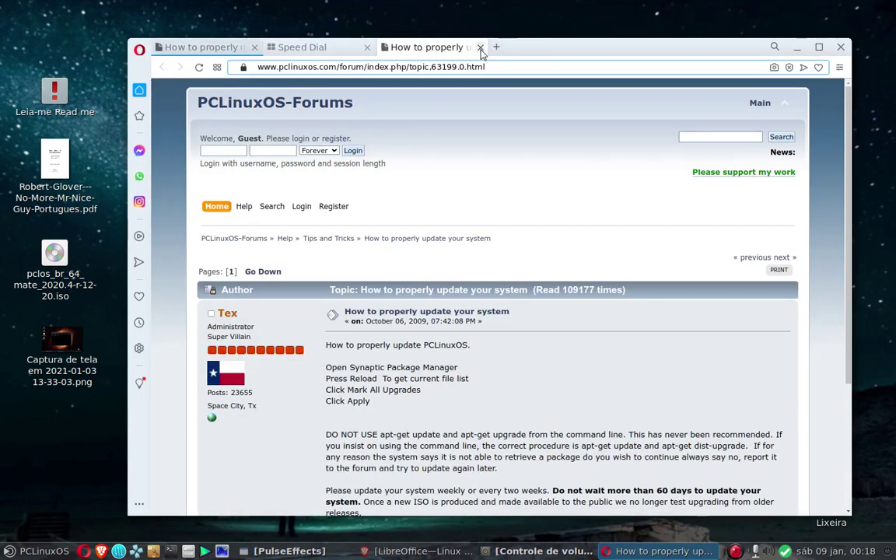
Close the two extra browser tabs, review the forum's system update instructions, and close the browser
{"action": "left_click", "coordinate": [480, 47]}
{"action": "left_click", "coordinate": [367, 47]}
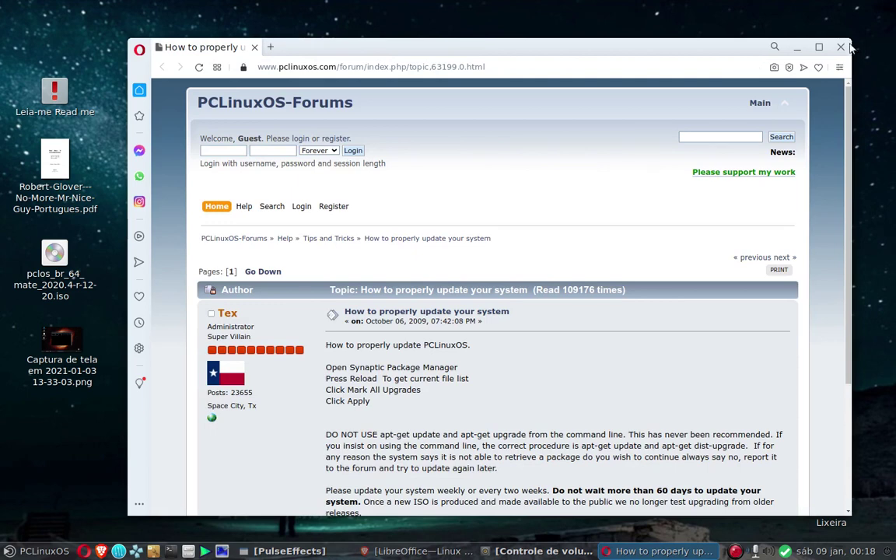
{"action": "scroll", "coordinate": [579, 427], "scroll_direction": "down", "scroll_amount": 3}
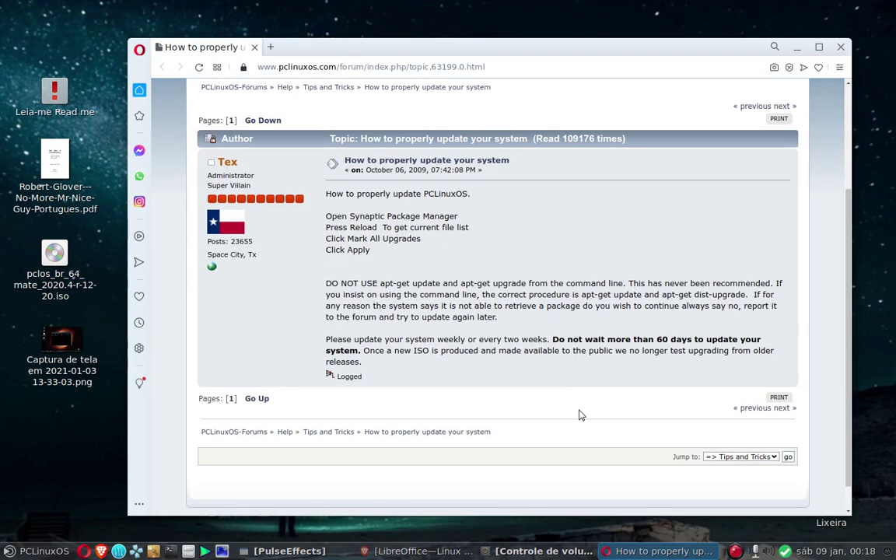
{"action": "scroll", "coordinate": [577, 416], "scroll_direction": "up", "scroll_amount": 1}
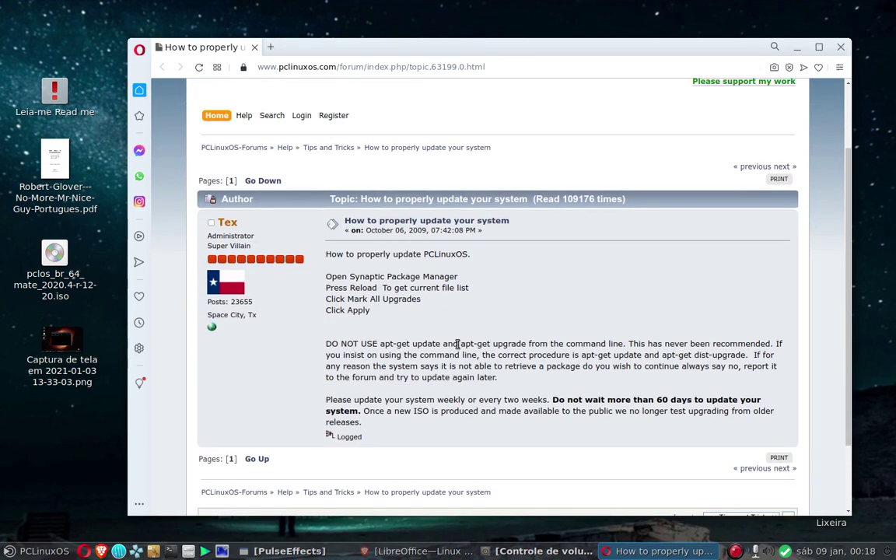
{"action": "scroll", "coordinate": [463, 343], "scroll_direction": "down", "scroll_amount": 2}
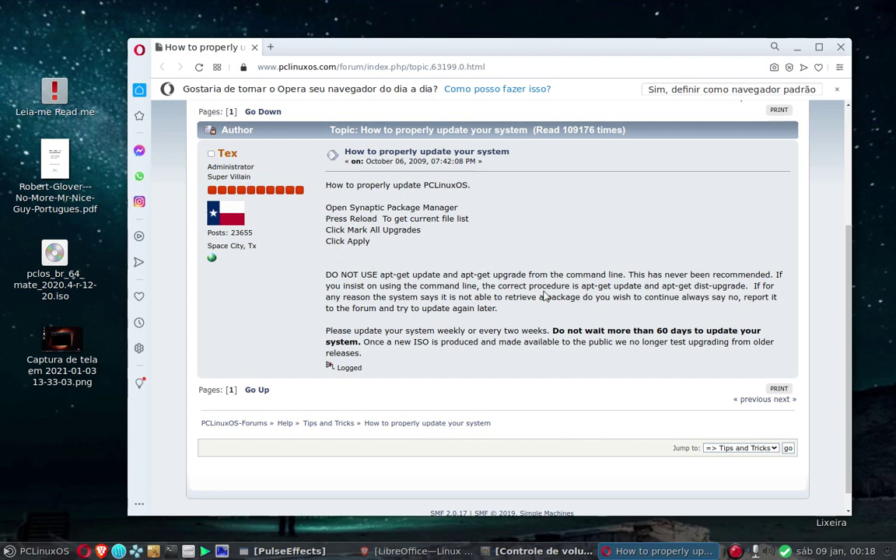
{"action": "left_click", "coordinate": [839, 48]}
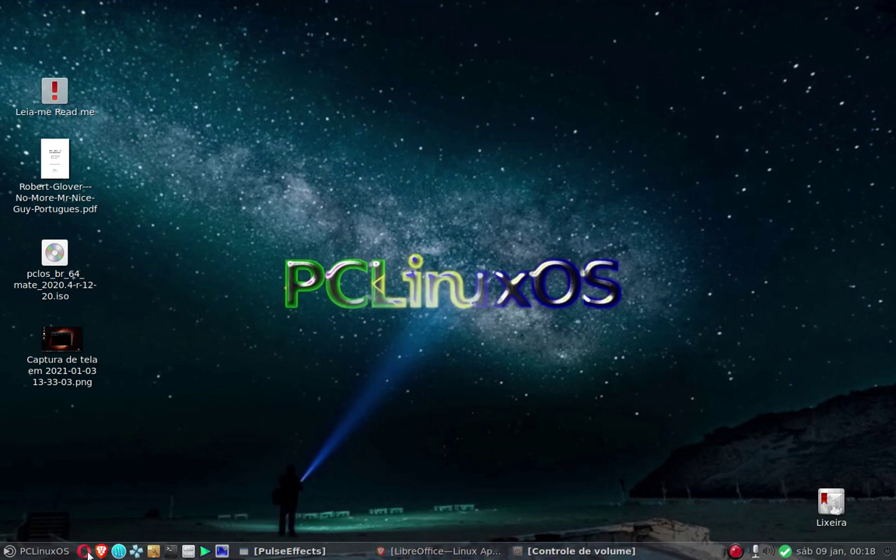
Open a terminal and switch to the root account with su, entering the root password
{"action": "left_click", "coordinate": [170, 551]}
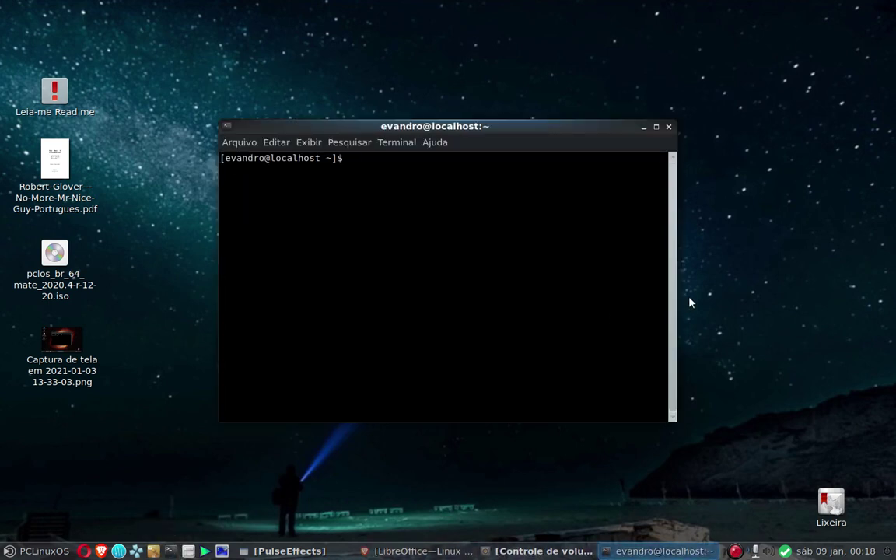
{"action": "type", "text": "su"}
{"action": "key", "text": "Return"}
{"action": "key", "text": "Return"}
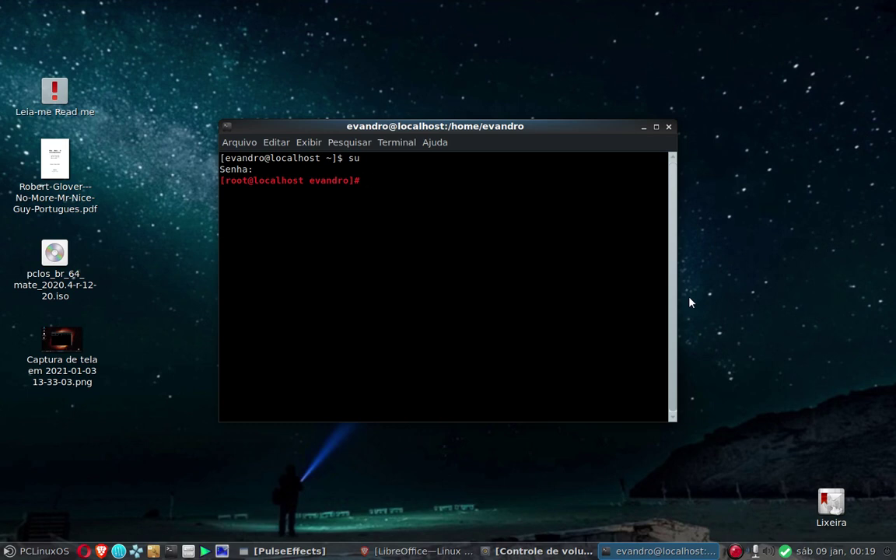
Run apt upgrade as root, answer s to continue with the kernel-firmware update, and minimise the terminal
{"action": "key", "text": "Return"}
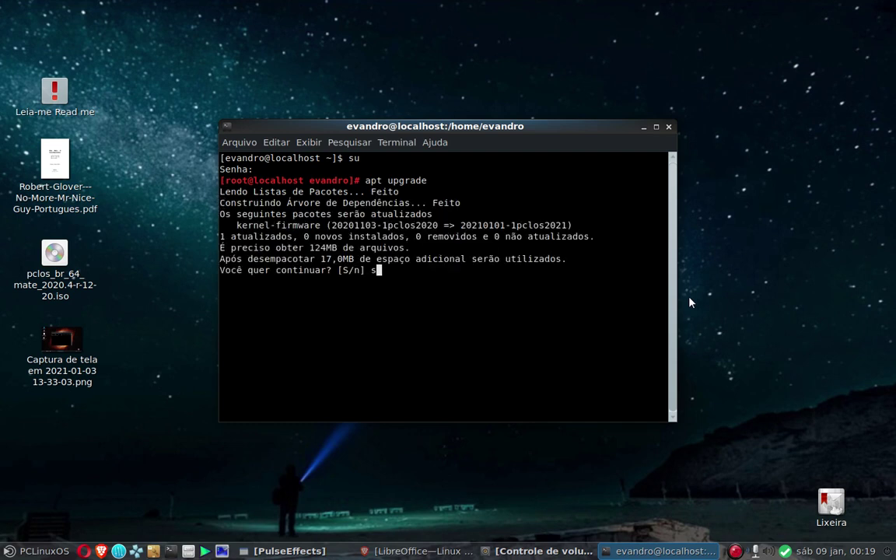
{"action": "key", "text": "Return"}
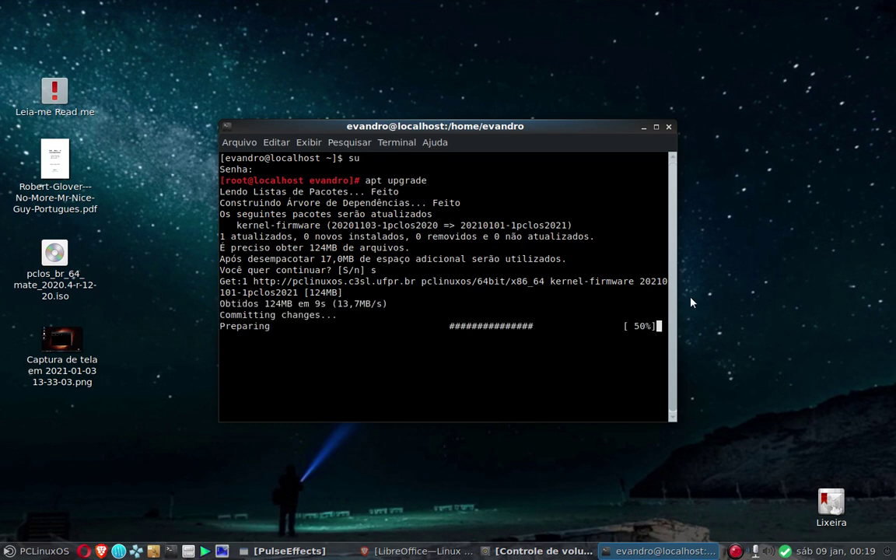
{"action": "left_click", "coordinate": [661, 552]}
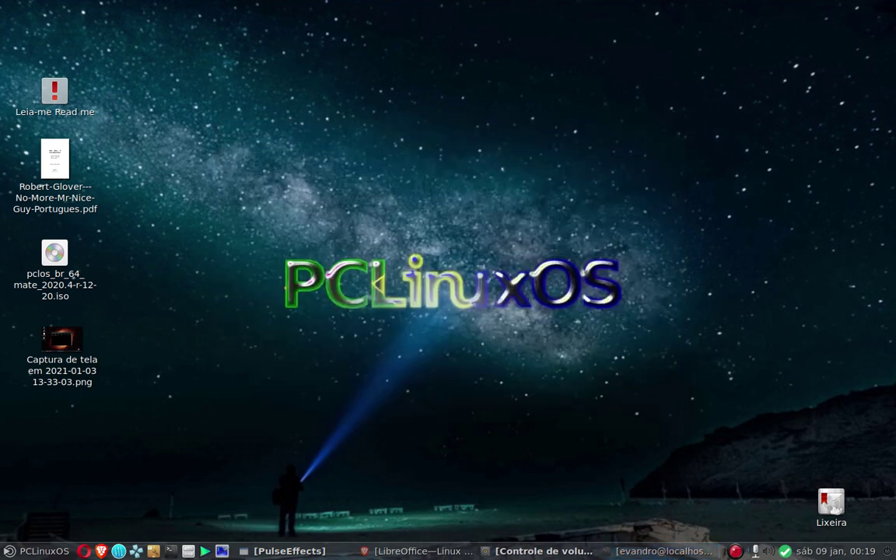
Try to start the localization manager (Manager do localizacao) and dismiss its message
{"action": "left_click", "coordinate": [9, 550]}
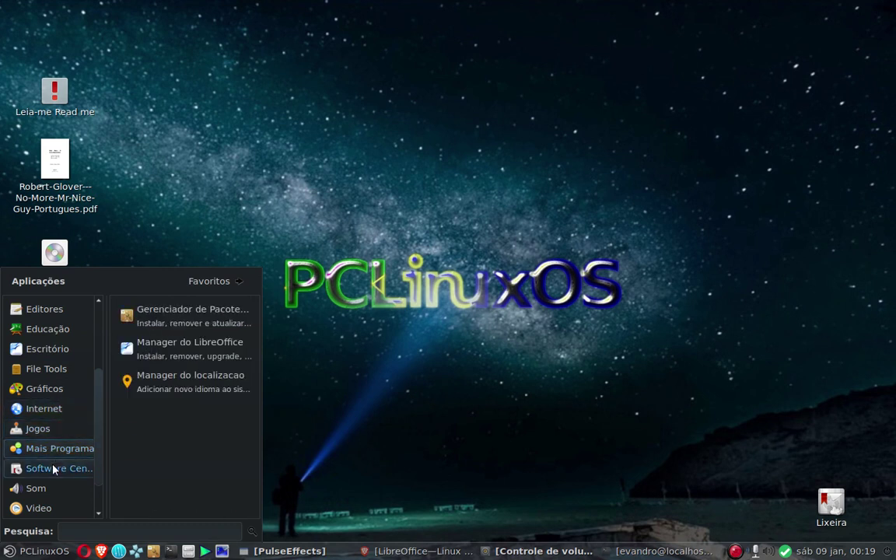
{"action": "left_click", "coordinate": [206, 391]}
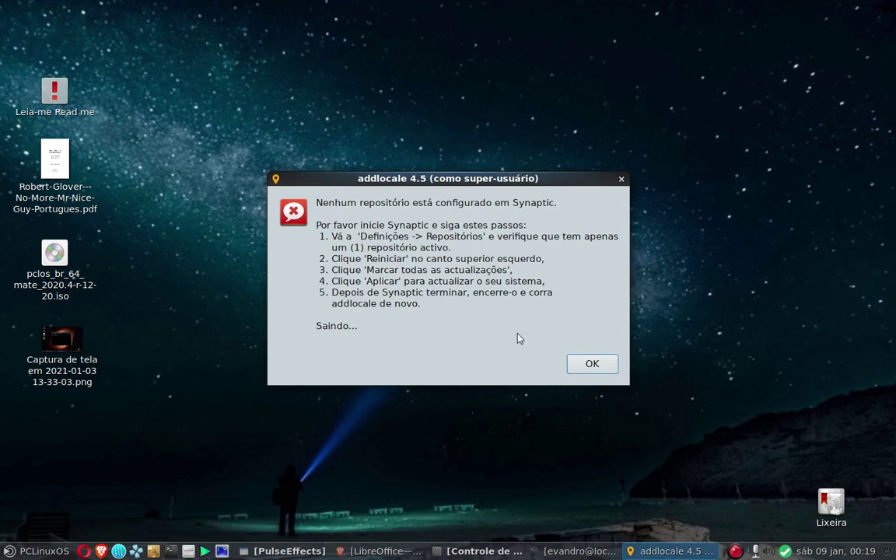
{"action": "left_click", "coordinate": [592, 364]}
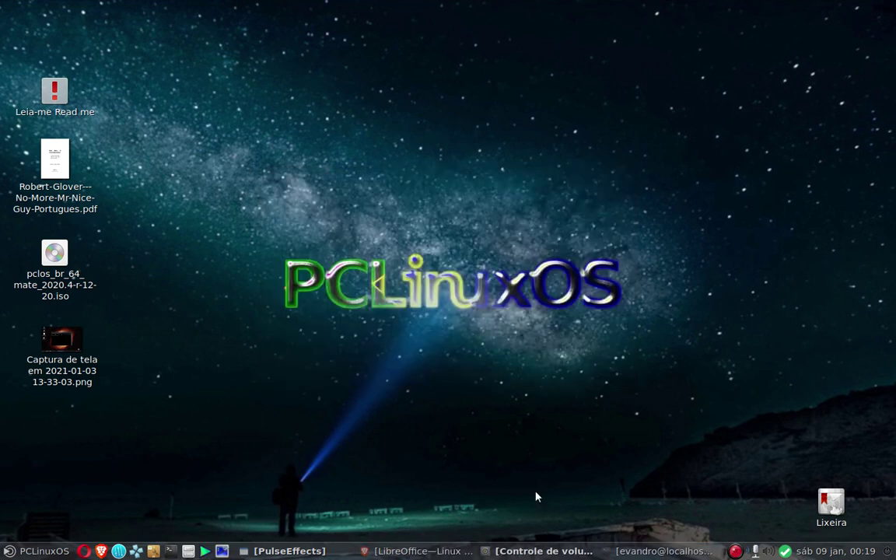
Check the upgrade in the terminal, minimise it, and launch the LibreOffice Manager, entering the administrative password
{"action": "left_click", "coordinate": [648, 554]}
{"action": "left_click", "coordinate": [648, 556]}
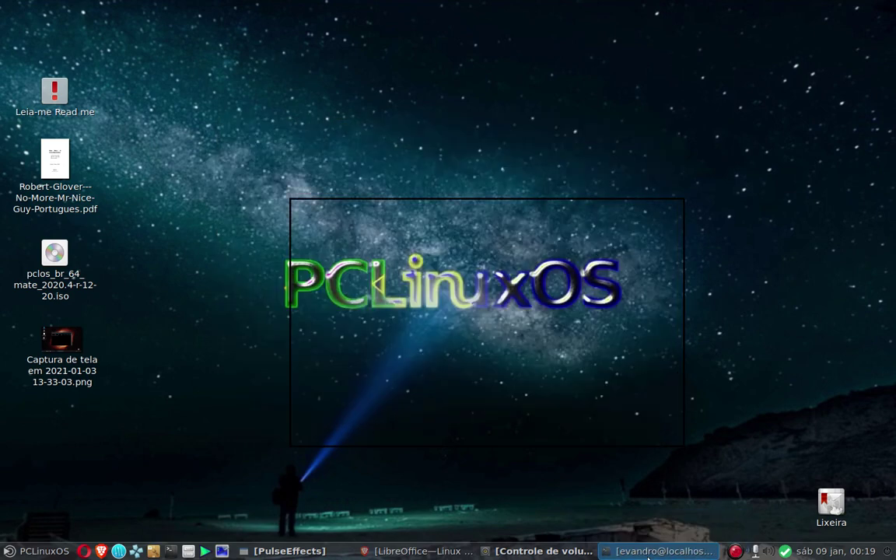
{"action": "left_click", "coordinate": [35, 551]}
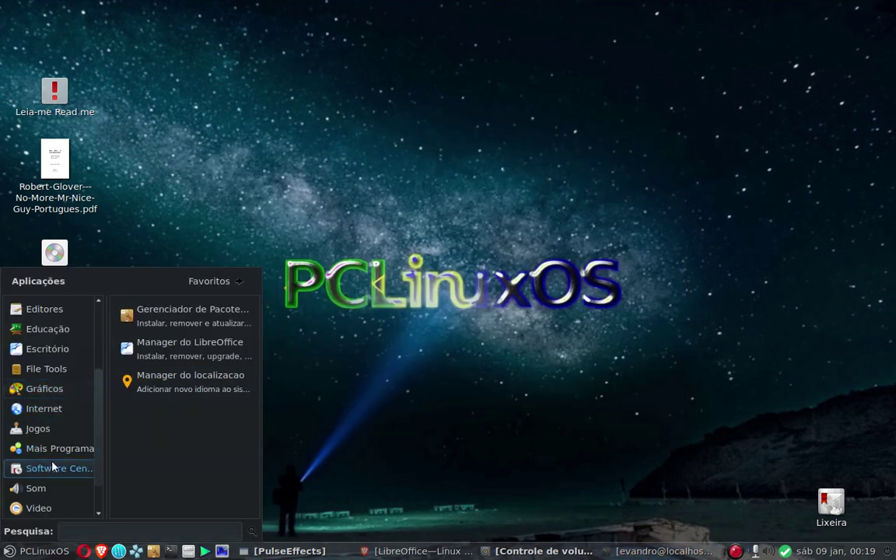
{"action": "left_click", "coordinate": [189, 348]}
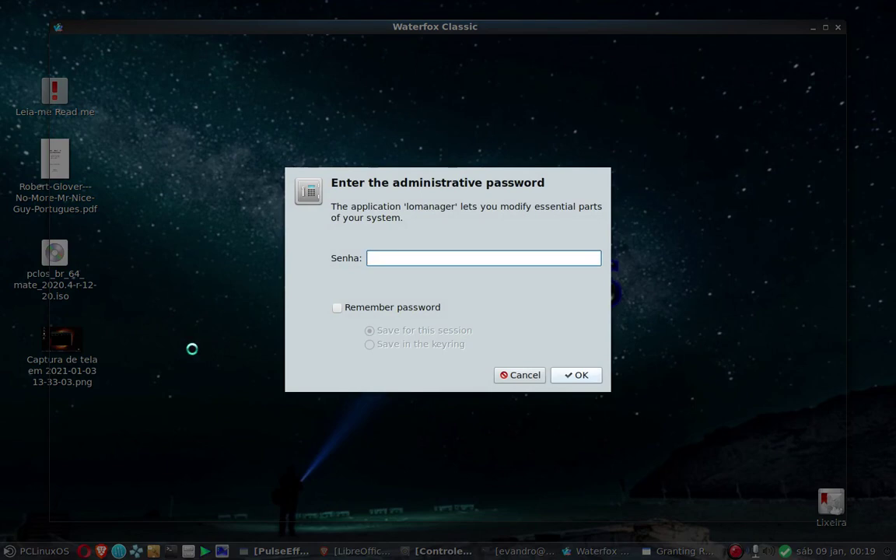
{"action": "type", "text": "••"}
{"action": "key", "text": "Return"}
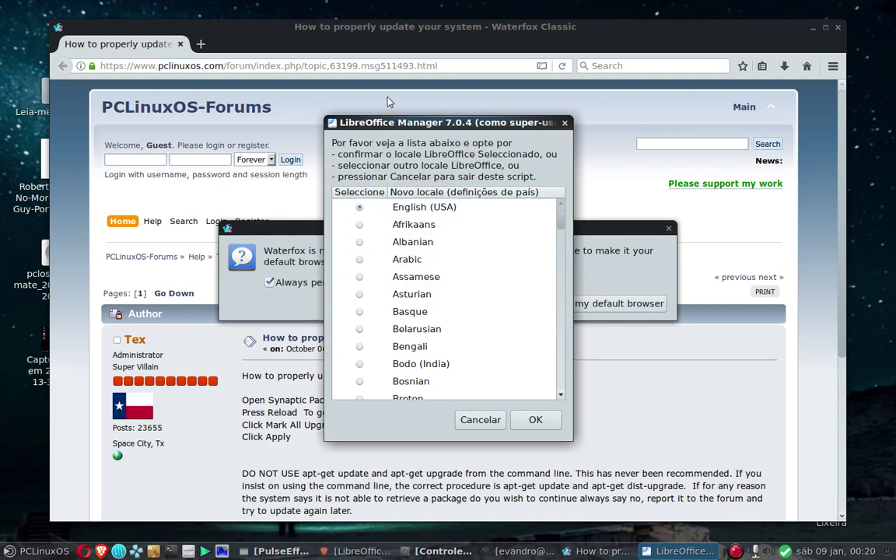
Choose Portuguese (Brazil) as the LibreOffice locale, agree to delete all downloaded RPMs, and dismiss the dictionary notice
{"action": "scroll", "coordinate": [397, 347], "scroll_direction": "down", "scroll_amount": 2}
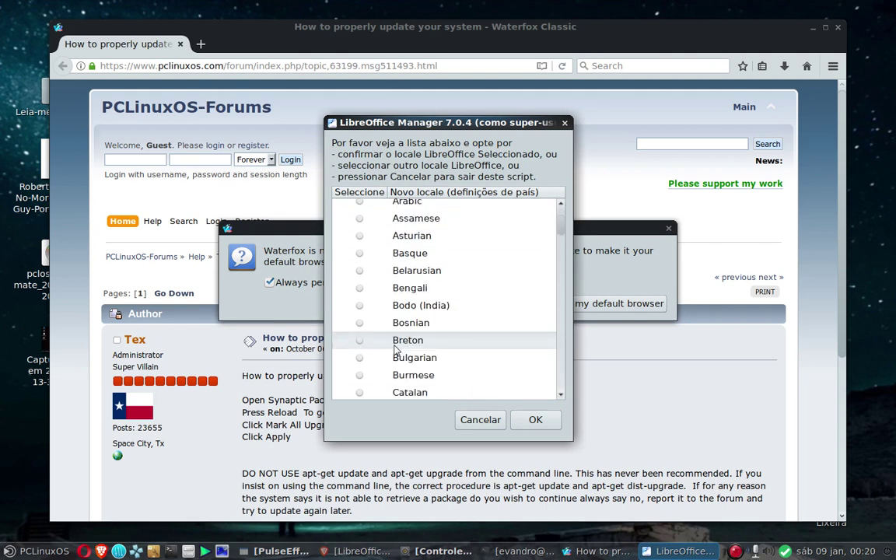
{"action": "scroll", "coordinate": [397, 349], "scroll_direction": "down", "scroll_amount": 6}
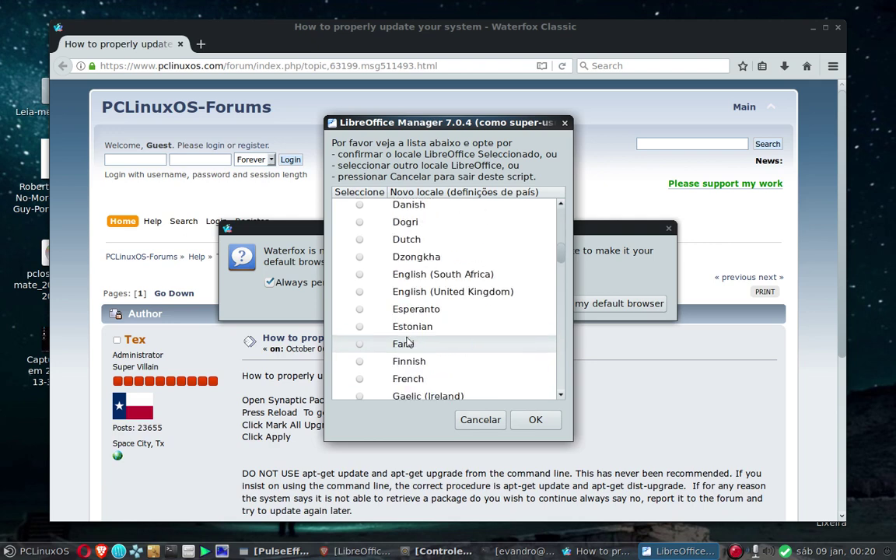
{"action": "scroll", "coordinate": [408, 342], "scroll_direction": "down", "scroll_amount": 15}
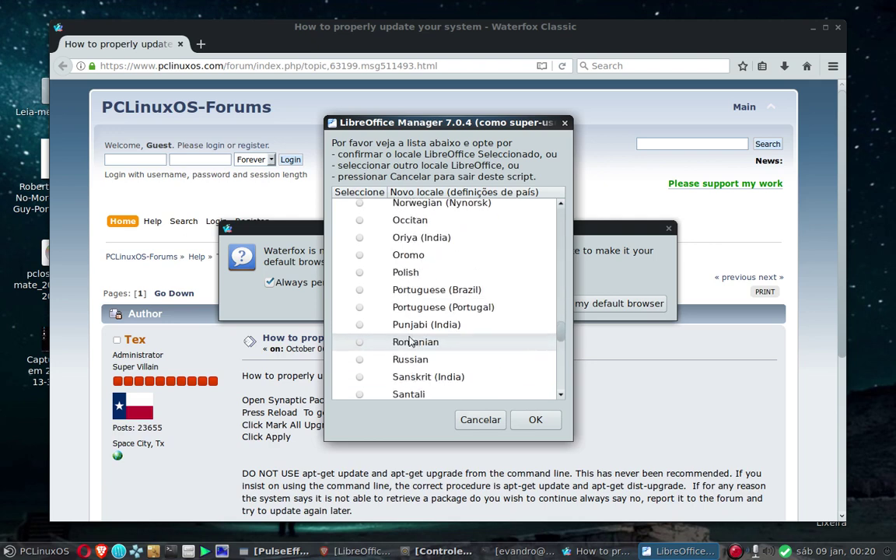
{"action": "scroll", "coordinate": [412, 341], "scroll_direction": "down", "scroll_amount": 3}
{"action": "scroll", "coordinate": [418, 332], "scroll_direction": "up", "scroll_amount": 2}
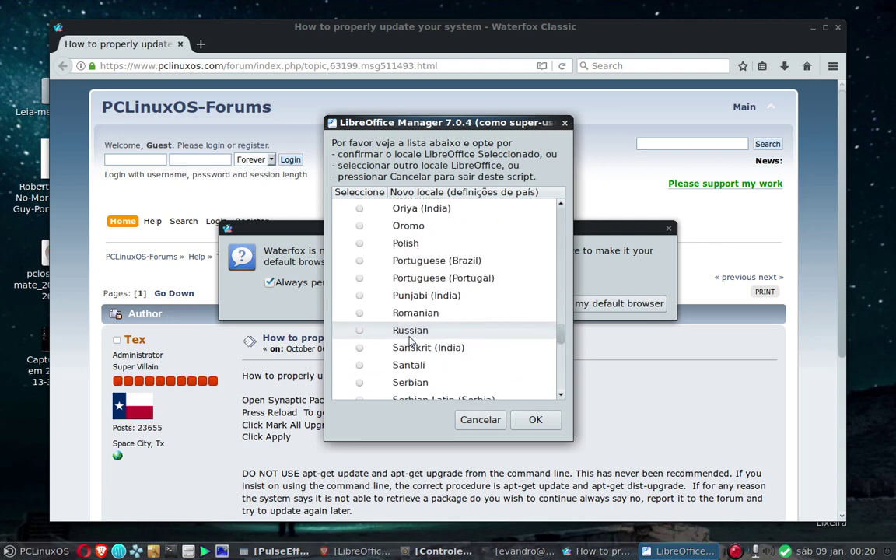
{"action": "left_click", "coordinate": [360, 261]}
{"action": "left_click", "coordinate": [537, 420]}
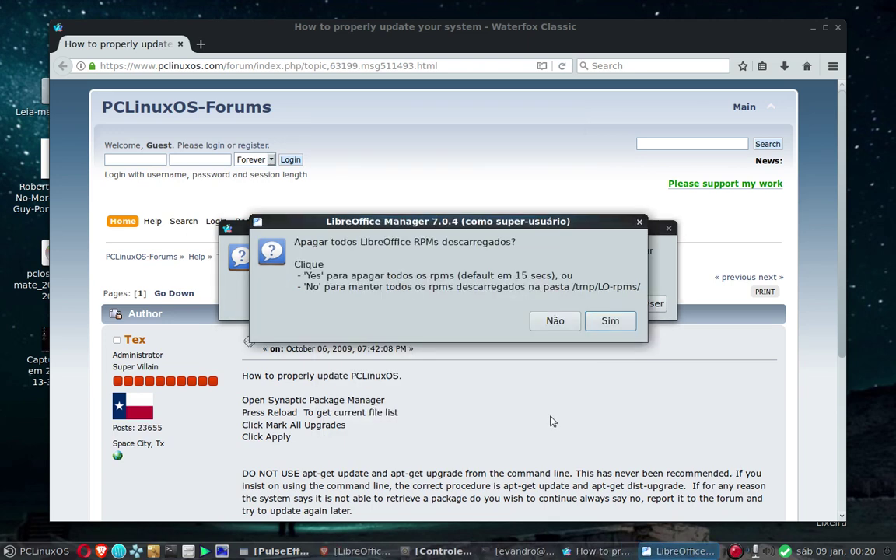
{"action": "left_click", "coordinate": [588, 327]}
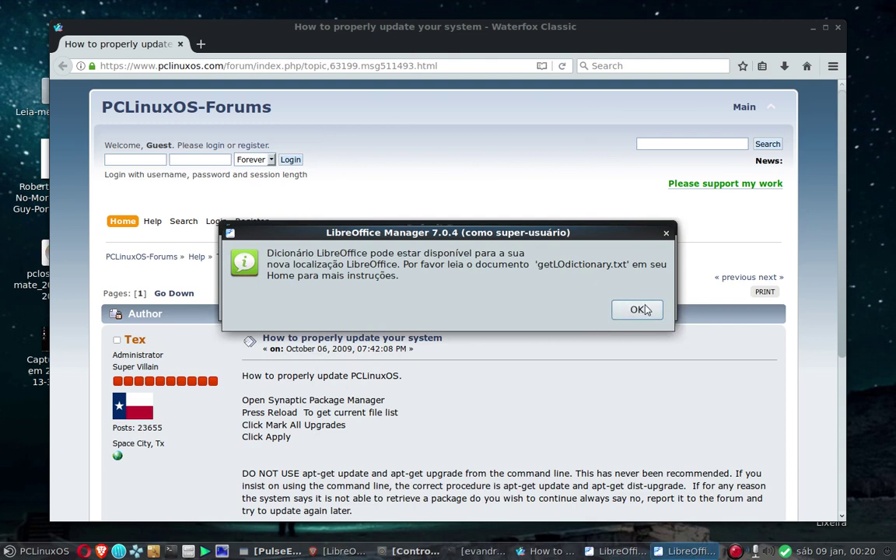
{"action": "left_click", "coordinate": [638, 309]}
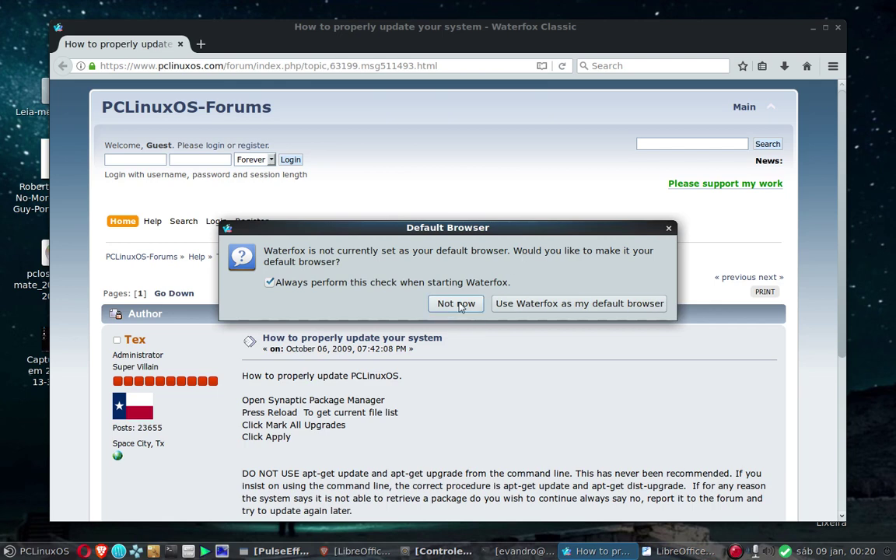
Decline making Waterfox the default browser and close the forum page about updating the system
{"action": "left_click", "coordinate": [458, 304]}
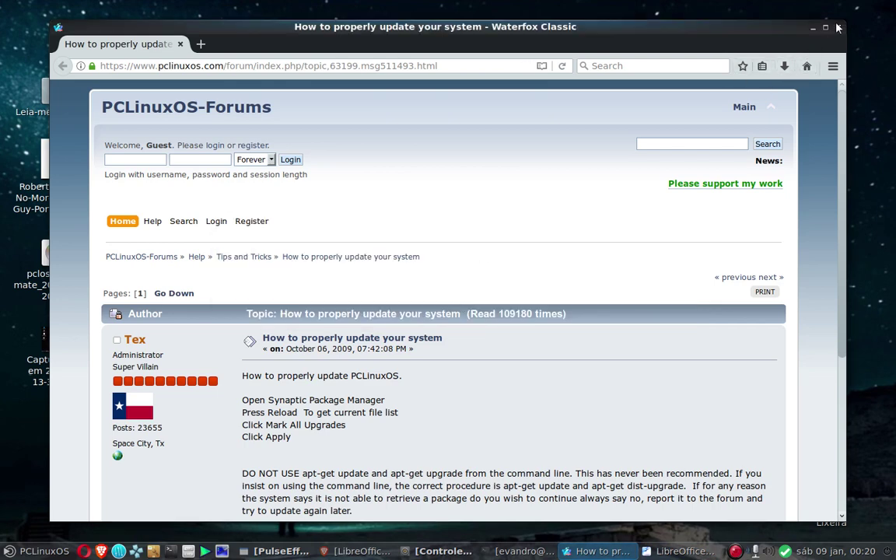
{"action": "left_click", "coordinate": [838, 28]}
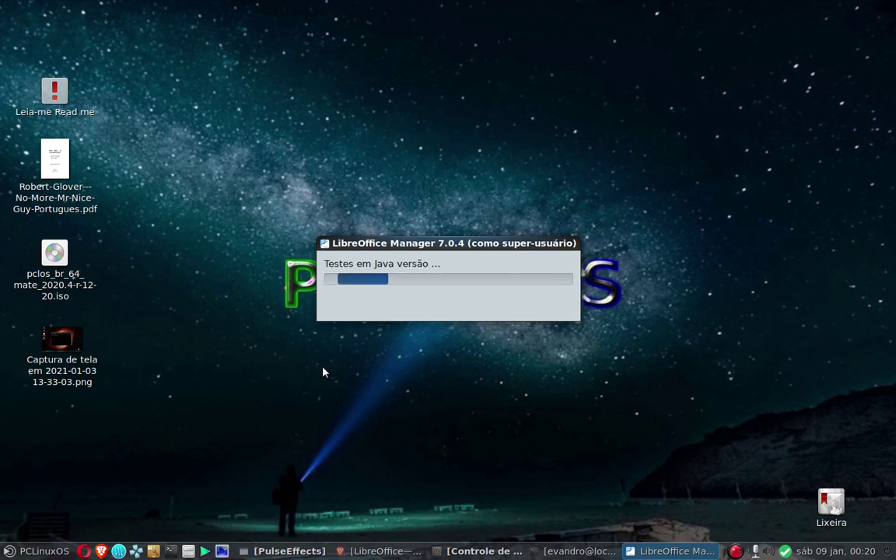
Open the Default Sound Card selector from the Som applications, enlarge its window, and close it
{"action": "left_click", "coordinate": [35, 551]}
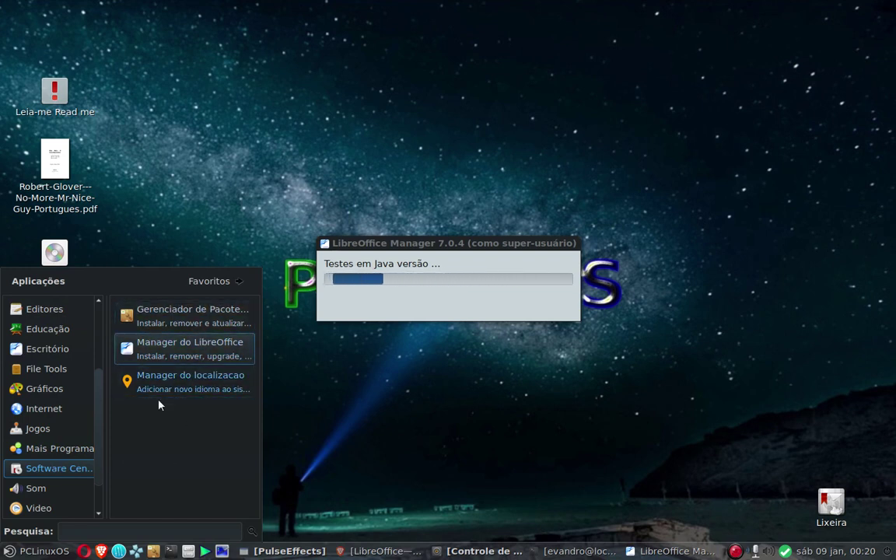
{"action": "left_click", "coordinate": [36, 488]}
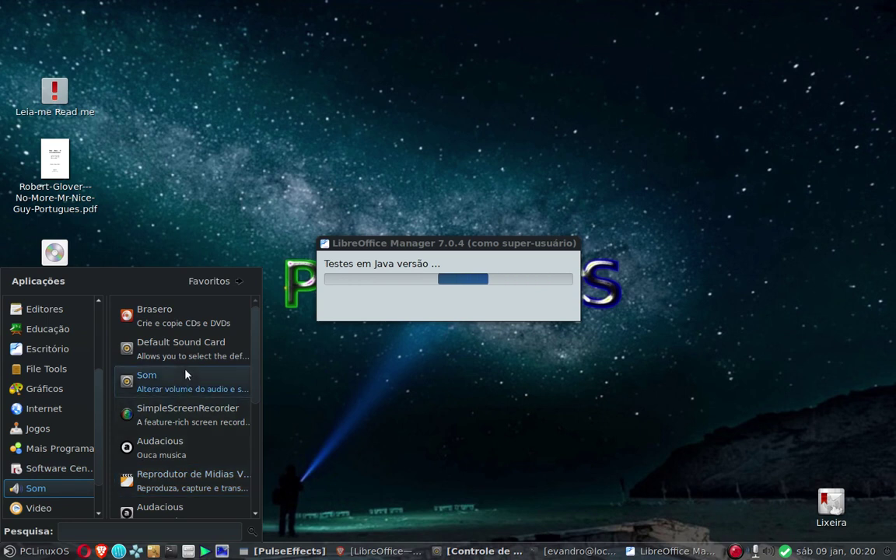
{"action": "left_click", "coordinate": [186, 349]}
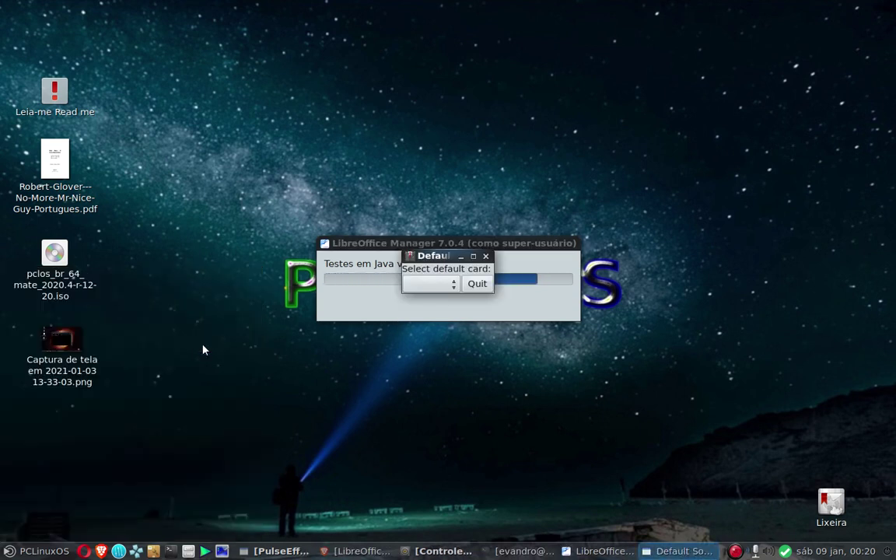
{"action": "left_click_drag", "start_coordinate": [491, 251], "coordinate": [837, 32]}
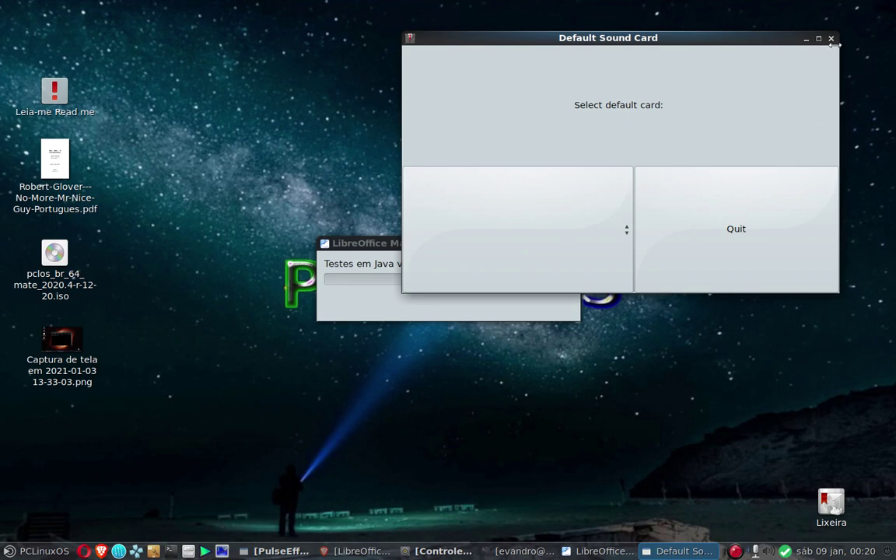
{"action": "left_click", "coordinate": [830, 38]}
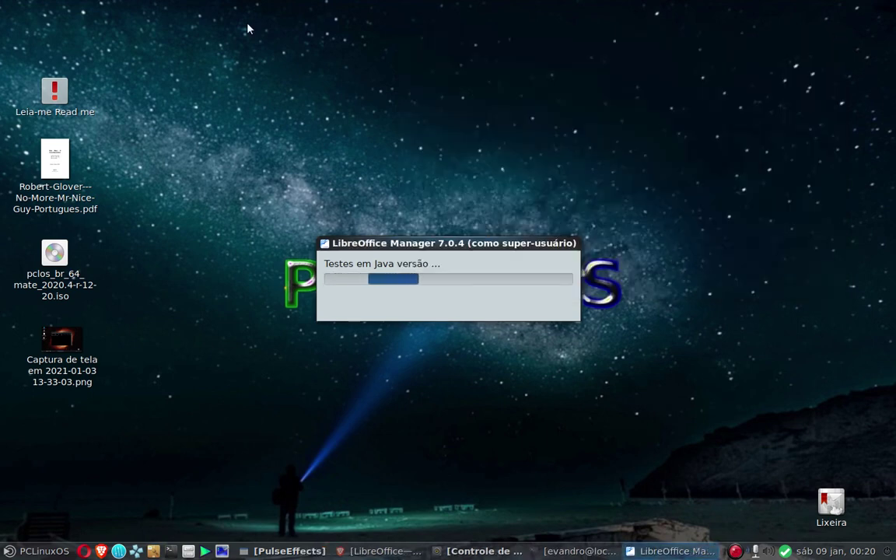
Open the sound preferences, view the Hardware and Entrada settings, and close the dialog
{"action": "left_click", "coordinate": [22, 551]}
{"action": "left_click", "coordinate": [829, 399]}
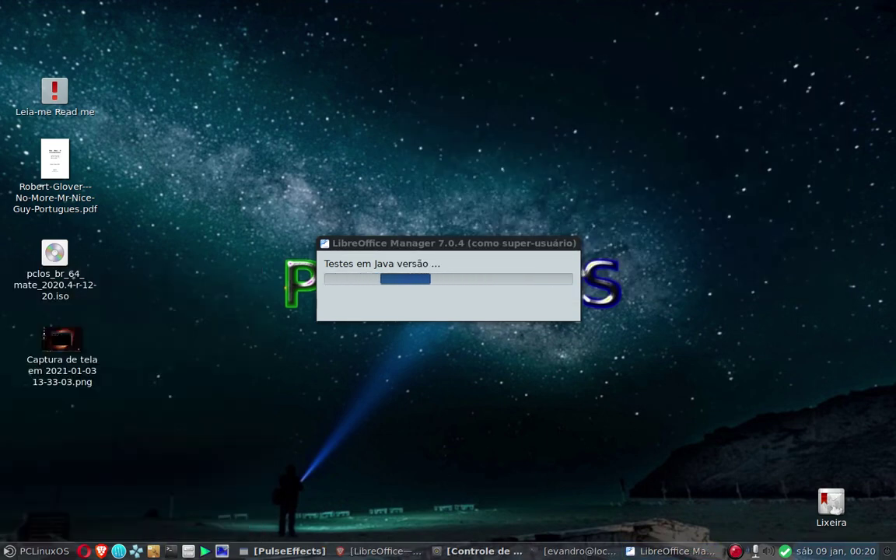
{"action": "right_click", "coordinate": [767, 551]}
{"action": "left_click", "coordinate": [788, 539]}
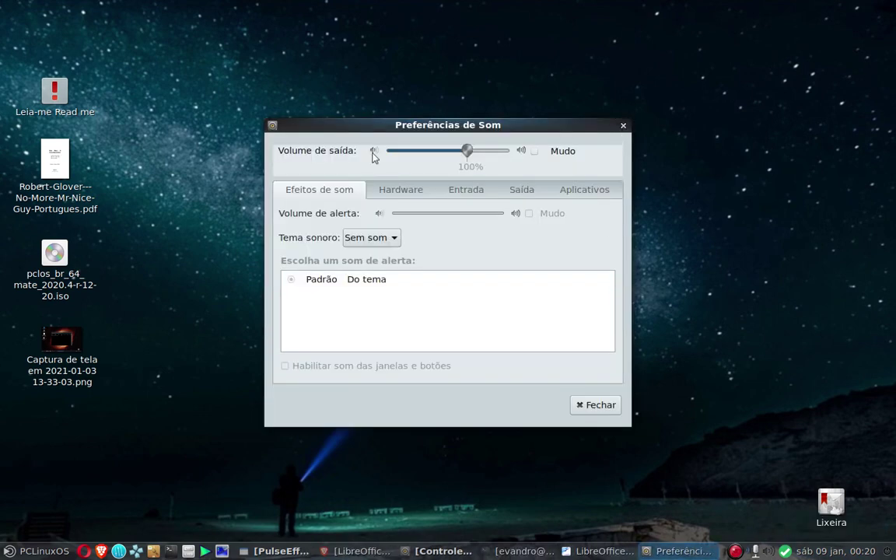
{"action": "left_click", "coordinate": [400, 189]}
{"action": "left_click", "coordinate": [465, 189]}
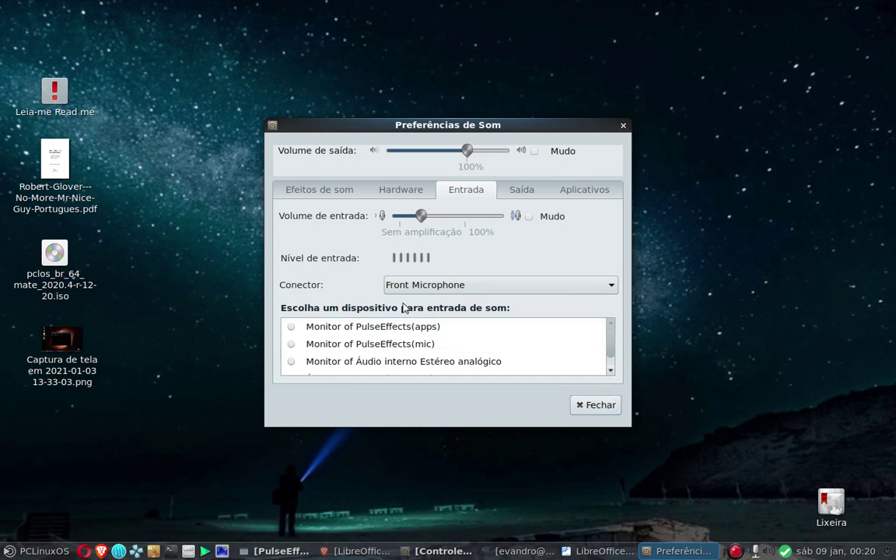
{"action": "left_click", "coordinate": [596, 405]}
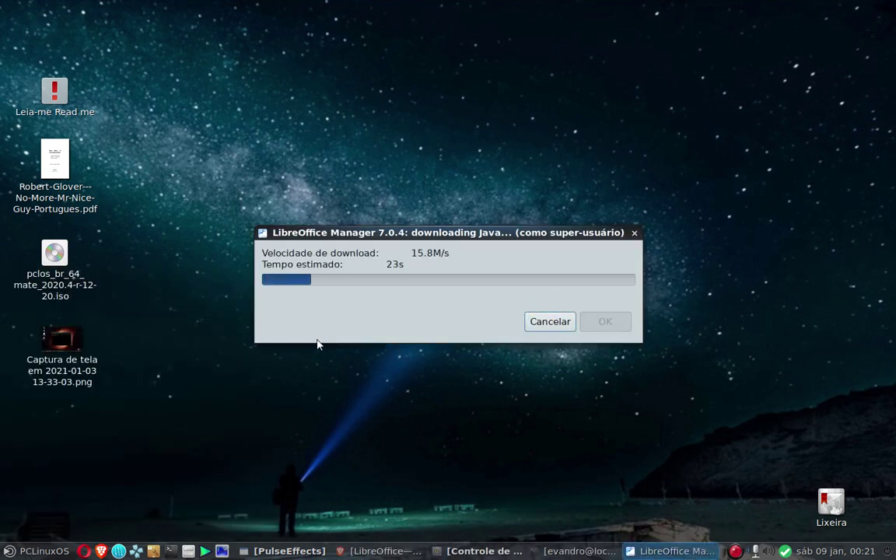
Minimise the LibreOffice Manager's Java download and look through the audio applications in the Som category
{"action": "left_click", "coordinate": [668, 551]}
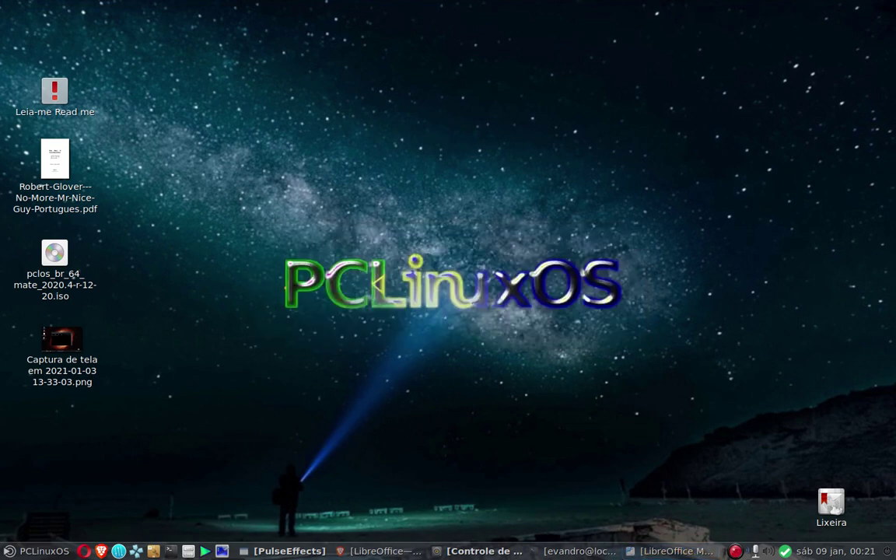
{"action": "left_click", "coordinate": [38, 550]}
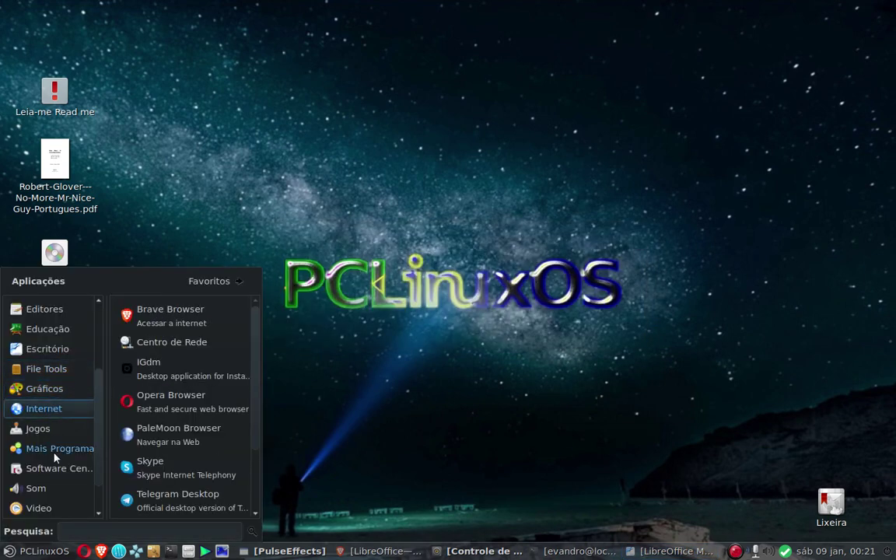
{"action": "mouse_move", "coordinate": [55, 444]}
{"action": "mouse_move", "coordinate": [54, 486]}
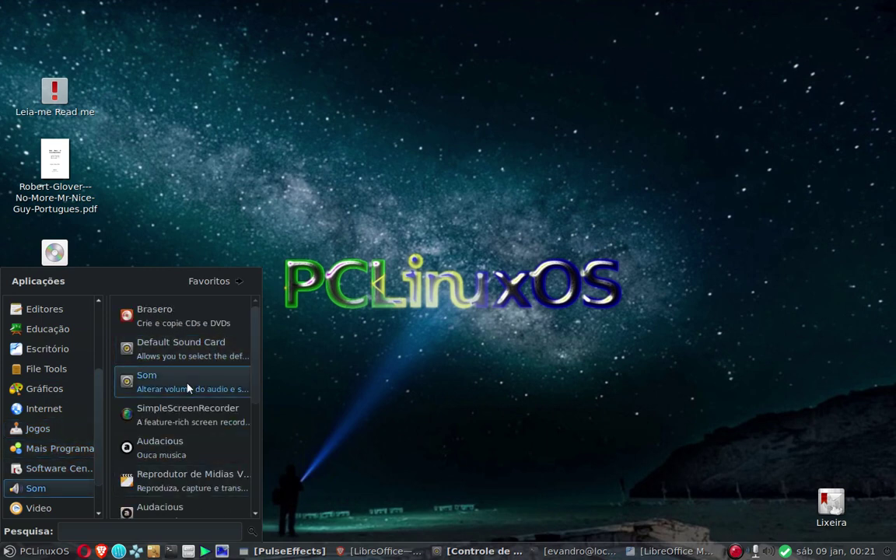
{"action": "scroll", "coordinate": [199, 426], "scroll_direction": "down", "scroll_amount": 4}
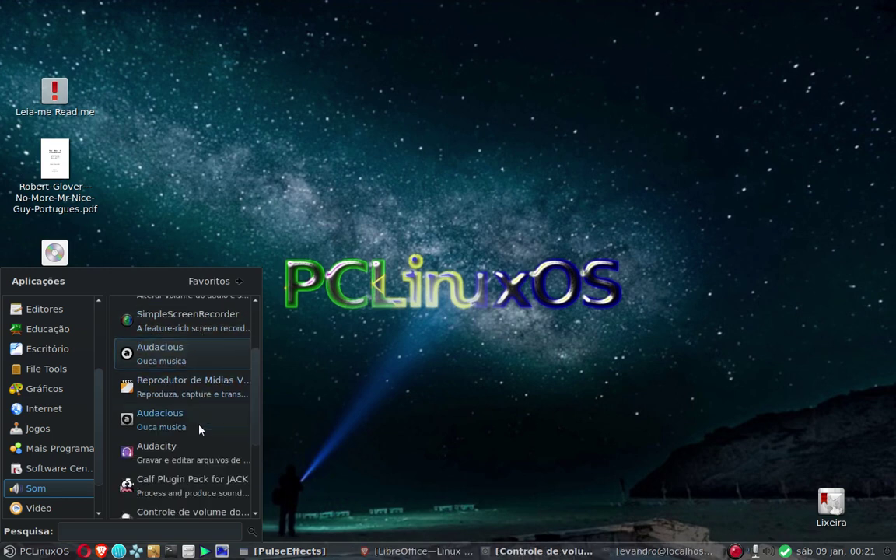
{"action": "left_click", "coordinate": [35, 551]}
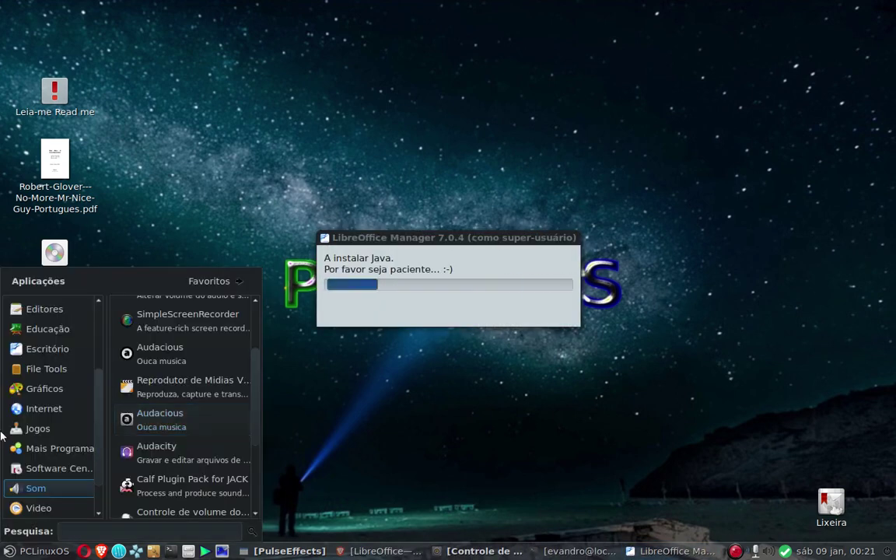
{"action": "scroll", "coordinate": [214, 435], "scroll_direction": "down", "scroll_amount": 2}
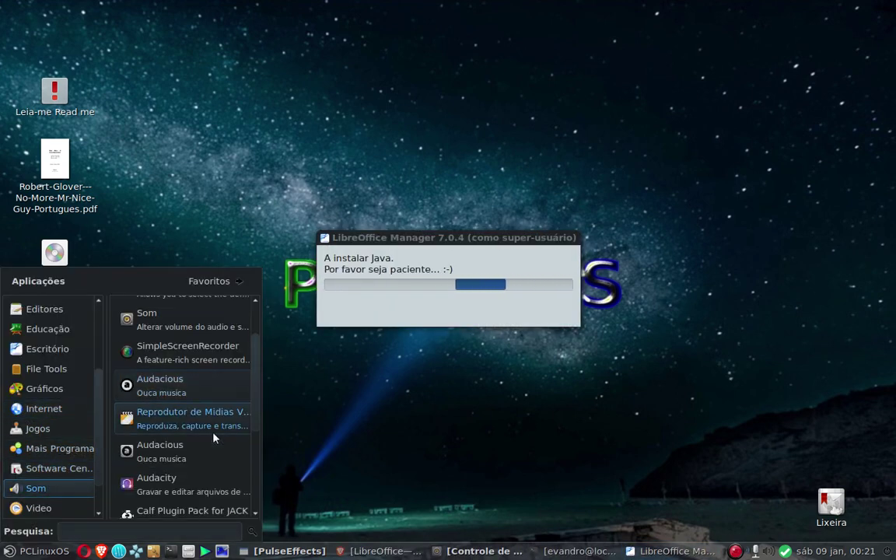
{"action": "scroll", "coordinate": [214, 438], "scroll_direction": "down", "scroll_amount": 1}
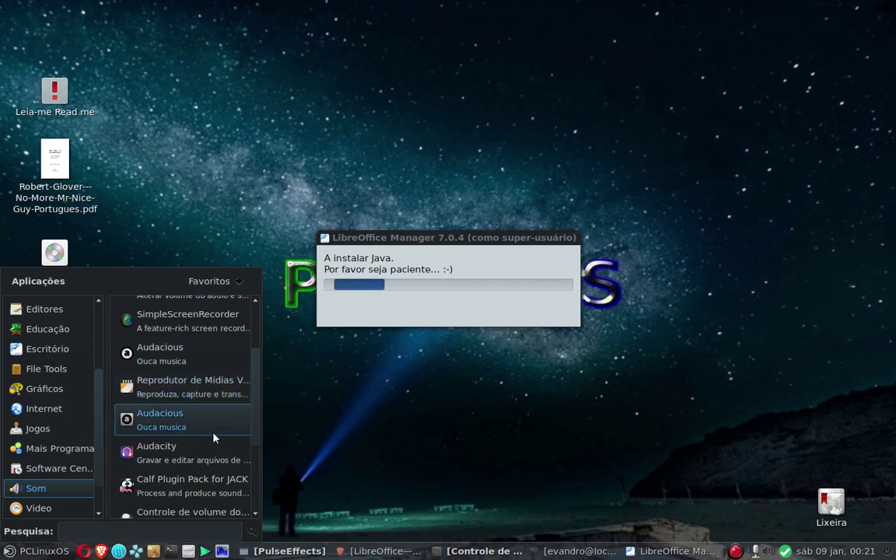
{"action": "scroll", "coordinate": [214, 438], "scroll_direction": "down", "scroll_amount": 1}
{"action": "scroll", "coordinate": [214, 436], "scroll_direction": "down", "scroll_amount": 1}
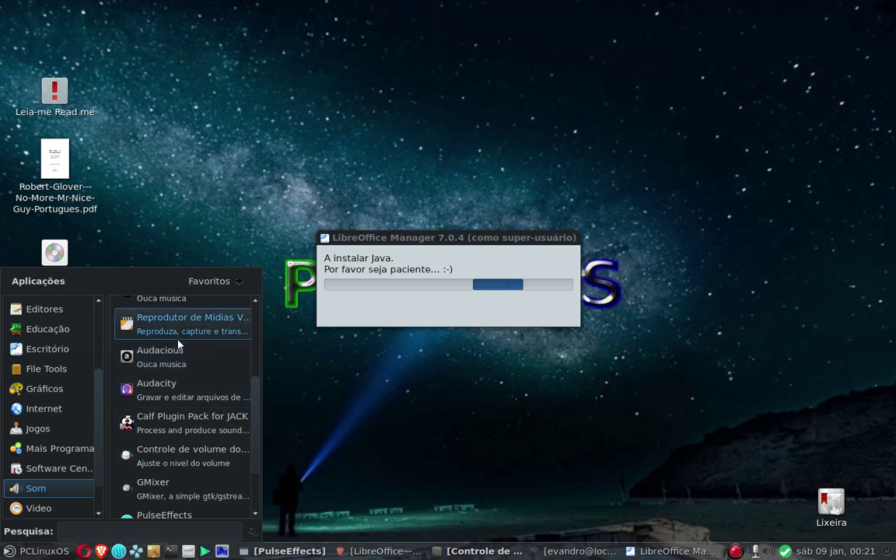
{"action": "scroll", "coordinate": [187, 363], "scroll_direction": "up", "scroll_amount": 1}
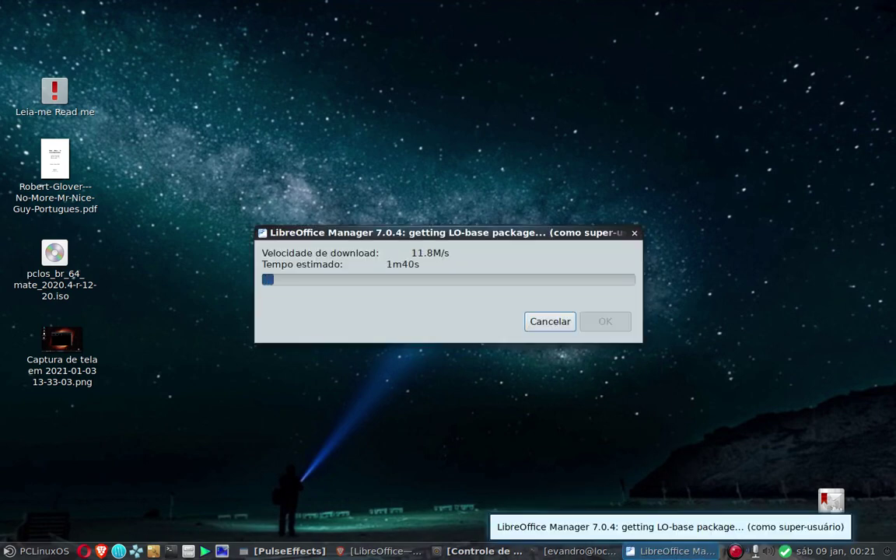
Minimise the LibreOffice base package download, open Controle de volume from the Som applications, and view its recording streams
{"action": "left_click", "coordinate": [661, 551]}
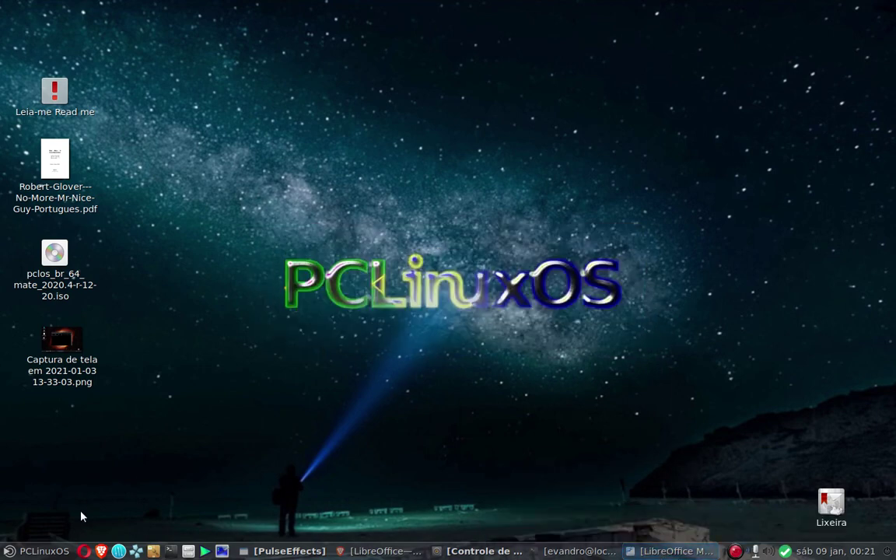
{"action": "left_click", "coordinate": [26, 551]}
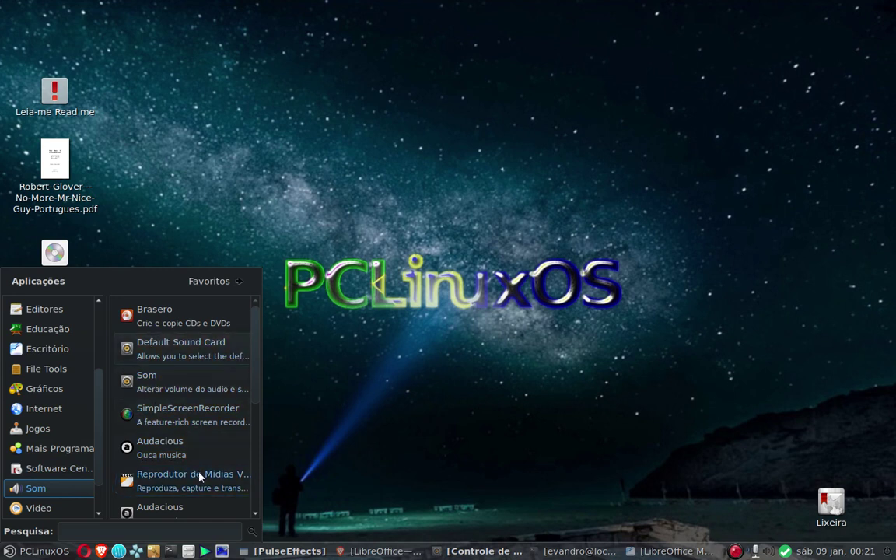
{"action": "scroll", "coordinate": [201, 480], "scroll_direction": "down", "scroll_amount": 1}
{"action": "scroll", "coordinate": [201, 480], "scroll_direction": "down", "scroll_amount": 2}
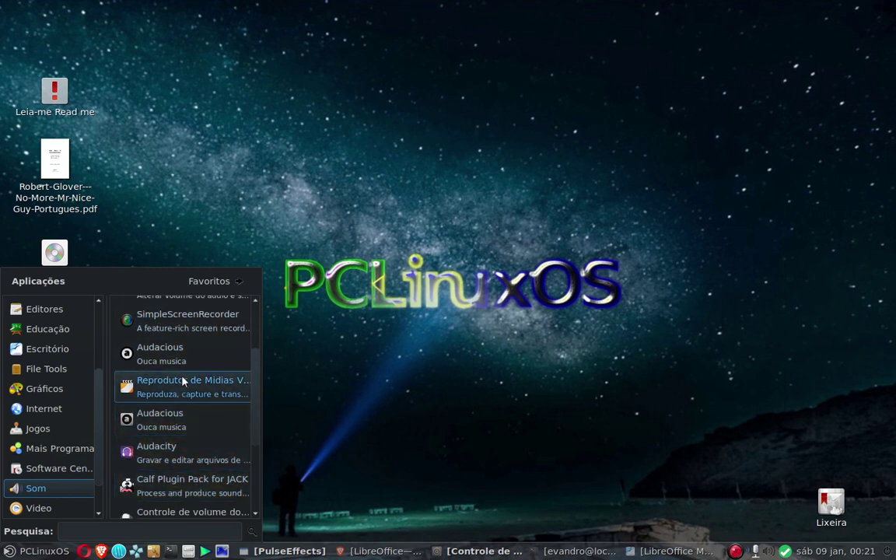
{"action": "scroll", "coordinate": [183, 401], "scroll_direction": "down", "scroll_amount": 2}
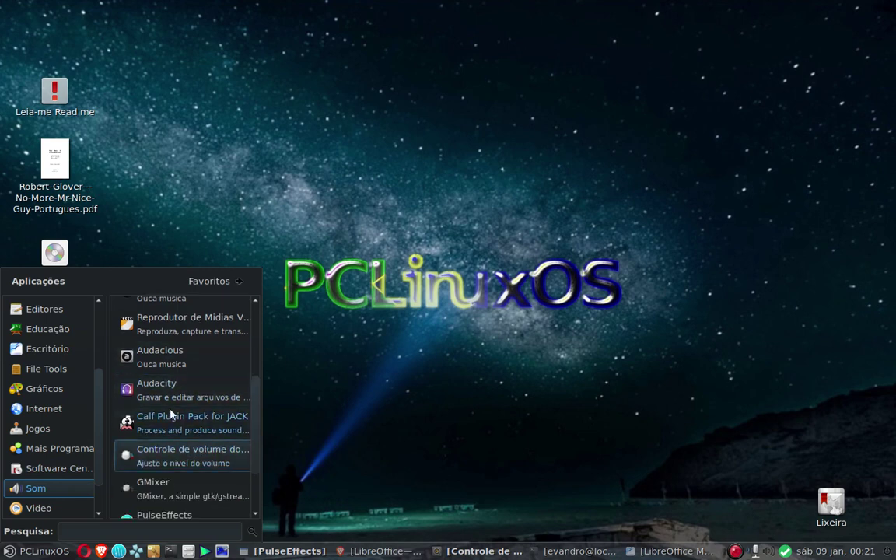
{"action": "scroll", "coordinate": [192, 398], "scroll_direction": "down", "scroll_amount": 2}
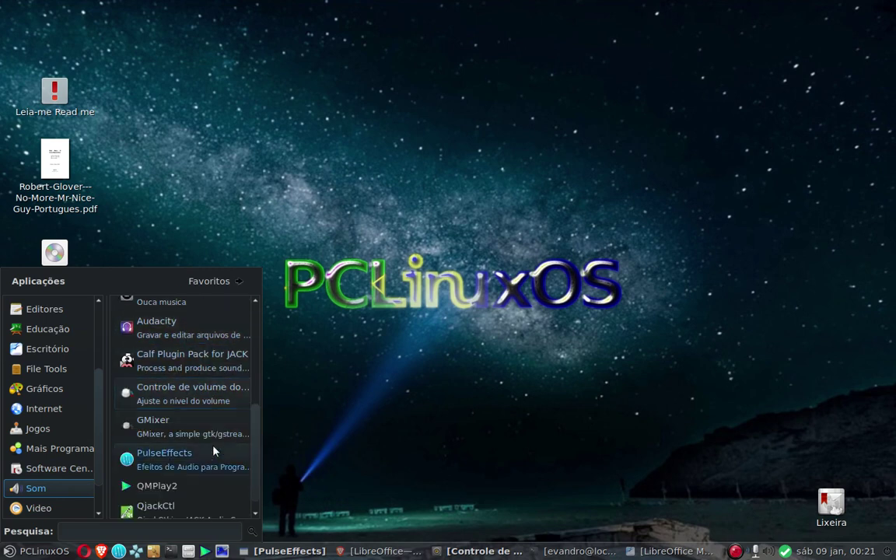
{"action": "left_click", "coordinate": [187, 391]}
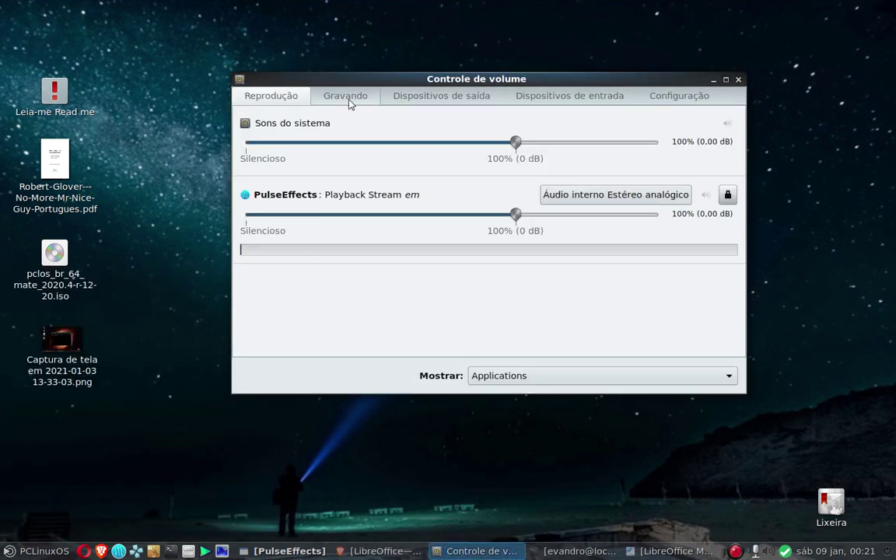
{"action": "left_click", "coordinate": [349, 104]}
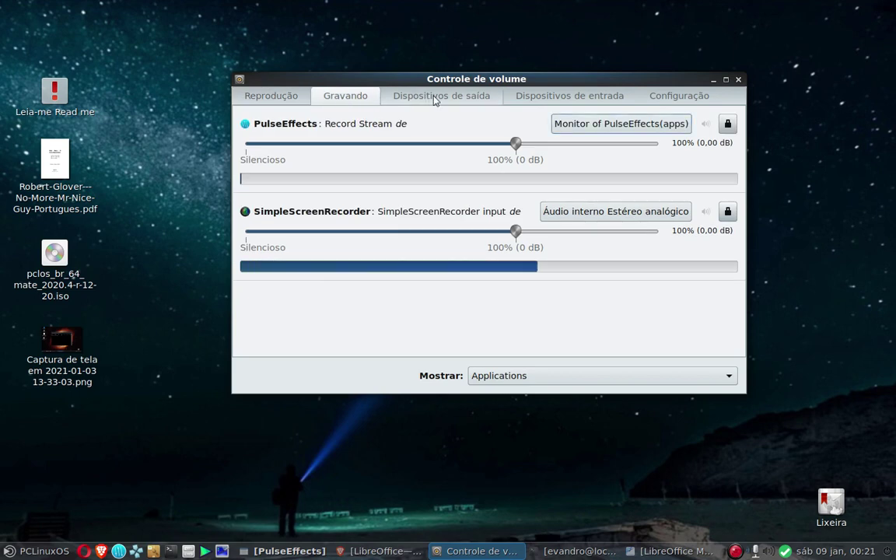
View the PulseEffects equalizer, then minimise both PulseEffects and the volume control
{"action": "left_click", "coordinate": [284, 551]}
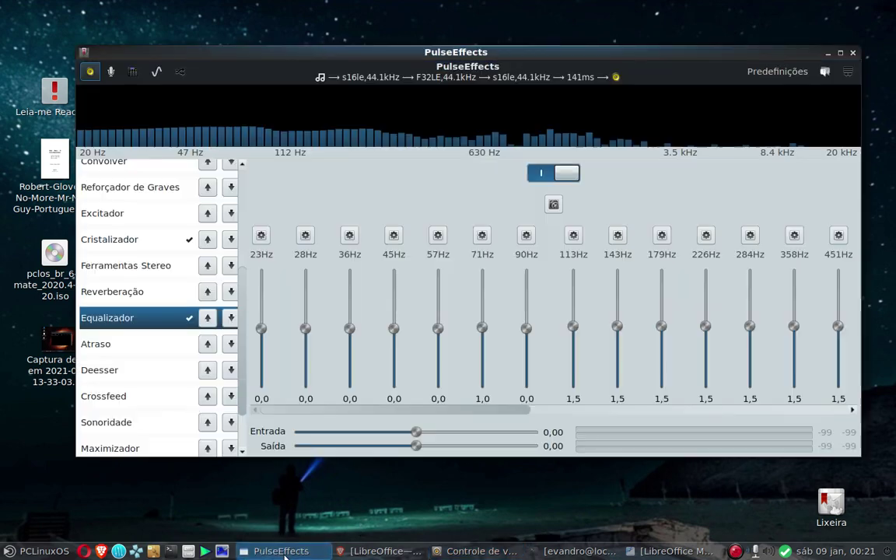
{"action": "left_click", "coordinate": [284, 550]}
{"action": "left_click", "coordinate": [713, 79]}
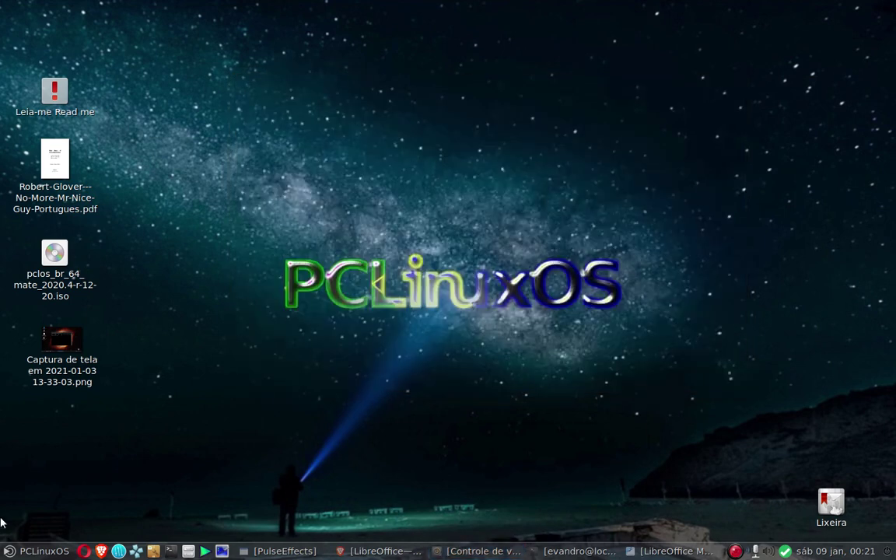
Look through the installed applications in the Video category and close the application list
{"action": "left_click", "coordinate": [35, 550]}
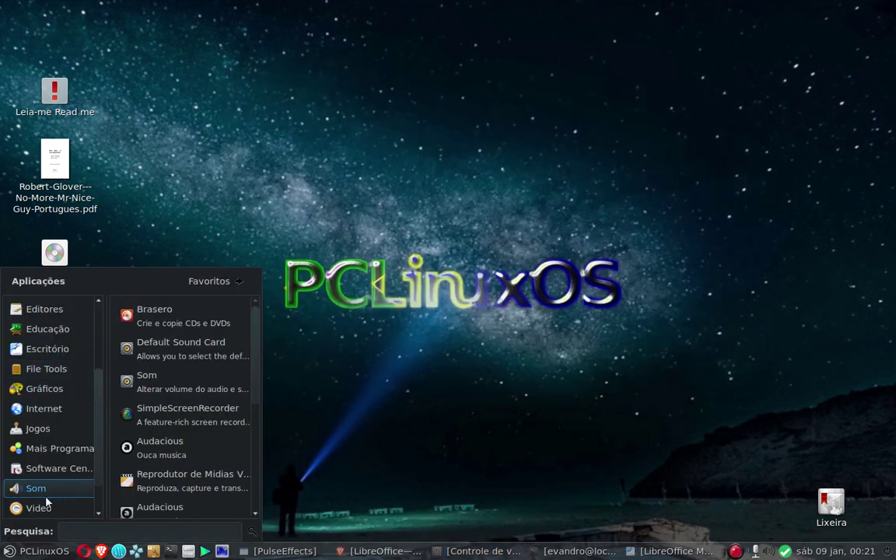
{"action": "scroll", "coordinate": [60, 496], "scroll_direction": "down", "scroll_amount": 2}
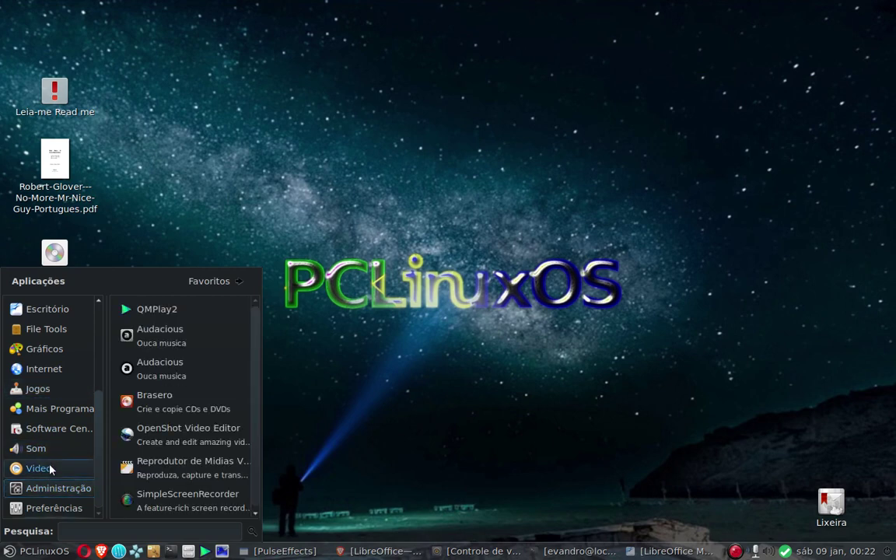
{"action": "mouse_move", "coordinate": [39, 470]}
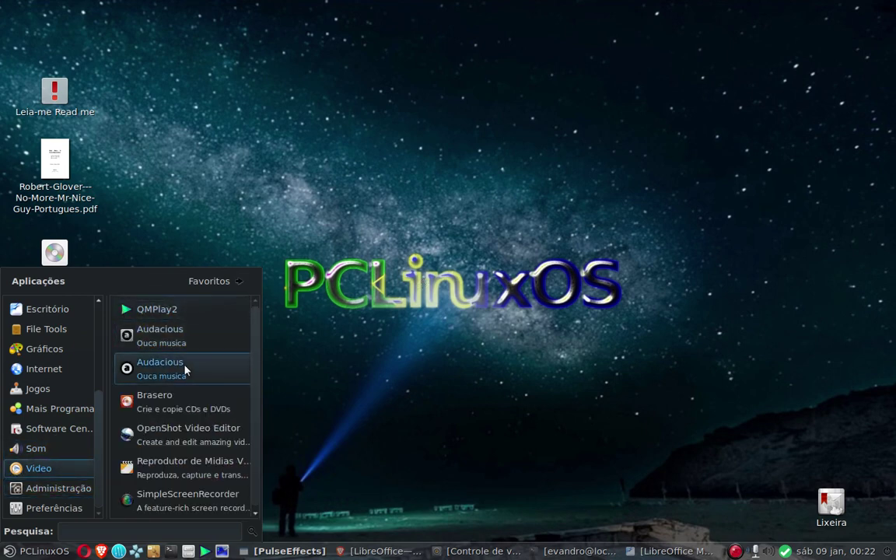
{"action": "left_click", "coordinate": [590, 280]}
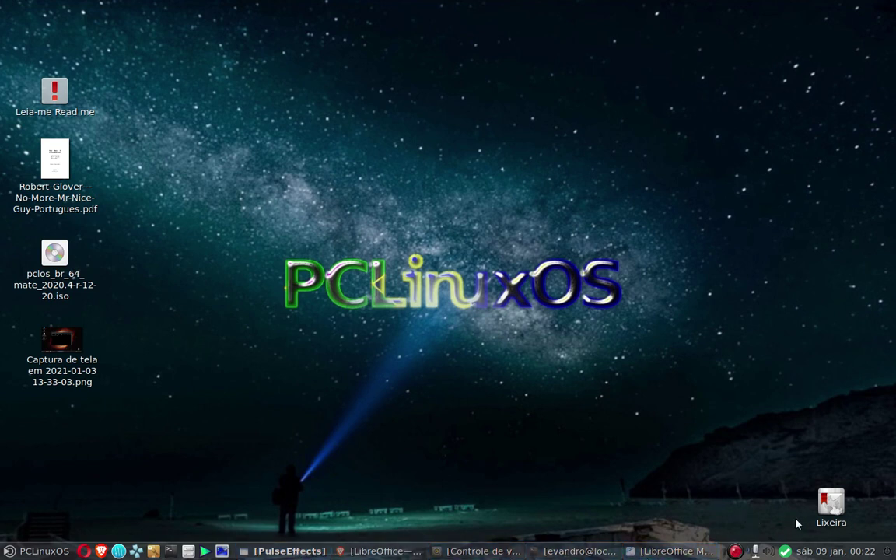
Pause the running SimpleScreenRecorder recording
{"action": "right_click", "coordinate": [739, 551]}
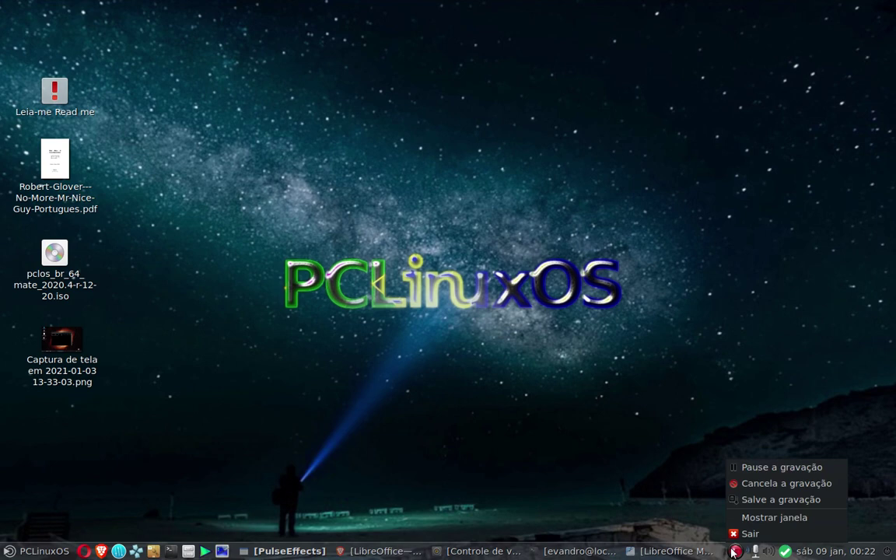
{"action": "left_click", "coordinate": [746, 470]}
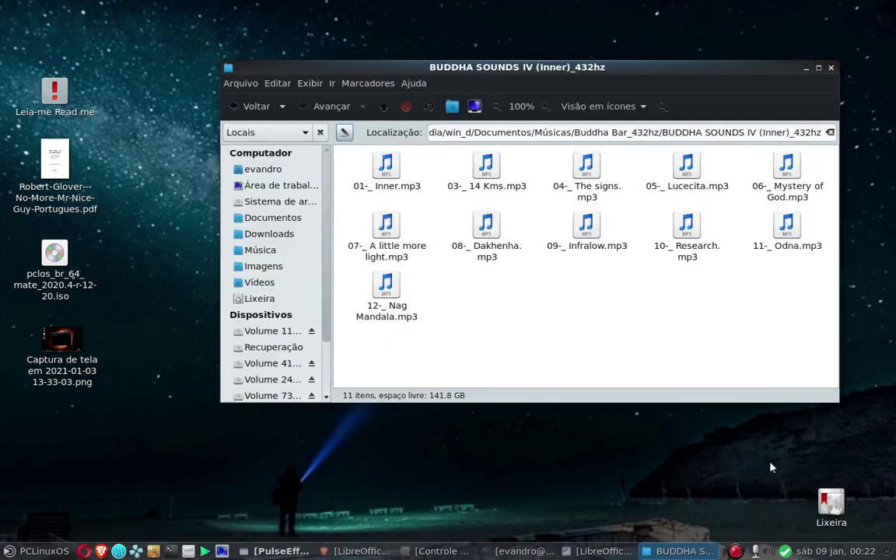
Open the QMPlay2 media player and acknowledge the LibreOffice Manager notice about the installation and post-installation checks
{"action": "left_click", "coordinate": [205, 550]}
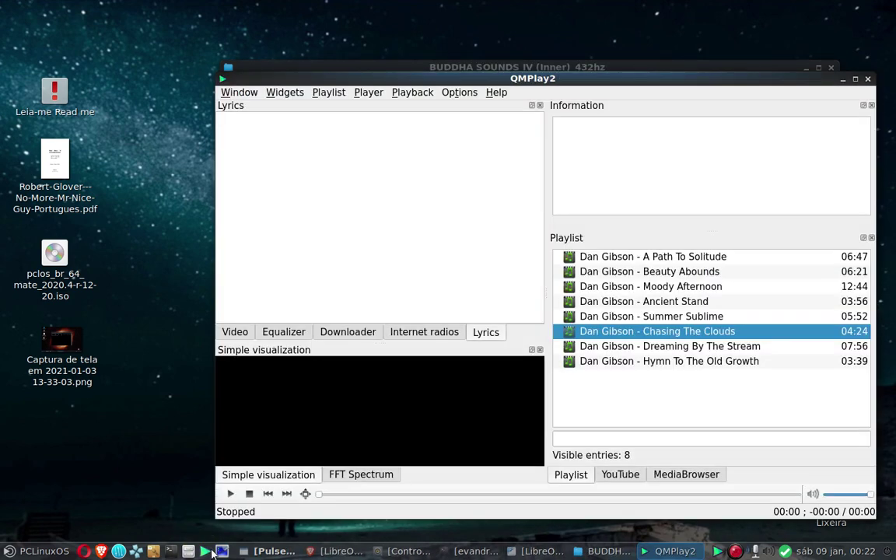
{"action": "left_click", "coordinate": [645, 301]}
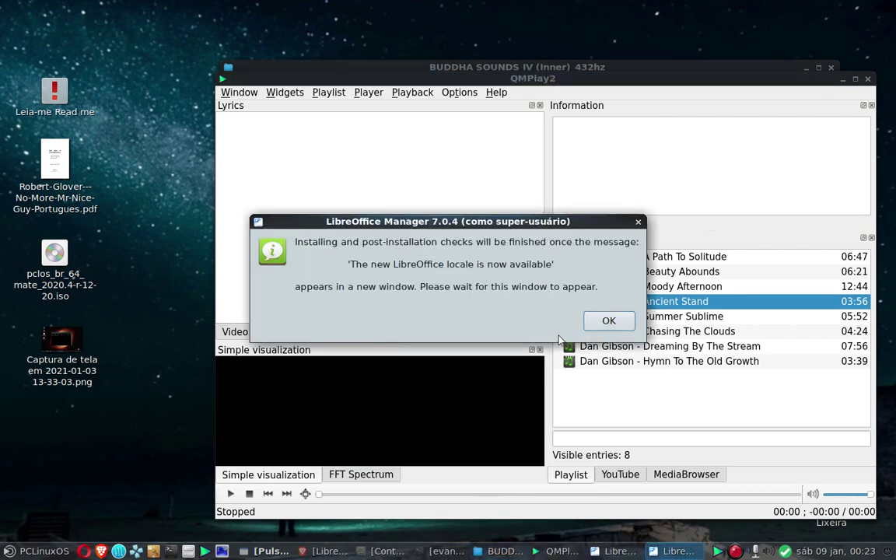
{"action": "left_click", "coordinate": [609, 321]}
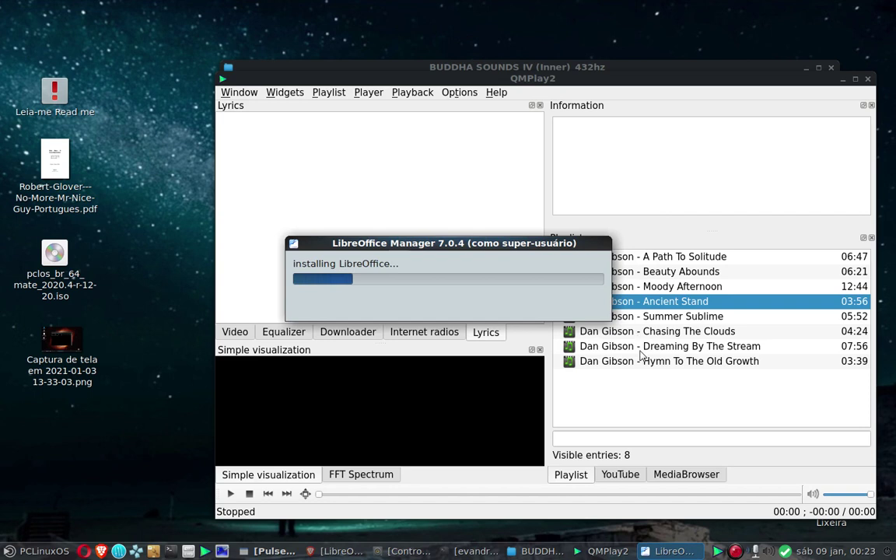
Remove all the Dan Gibson tracks from the QMPlay2 playlist
{"action": "left_click", "coordinate": [665, 288]}
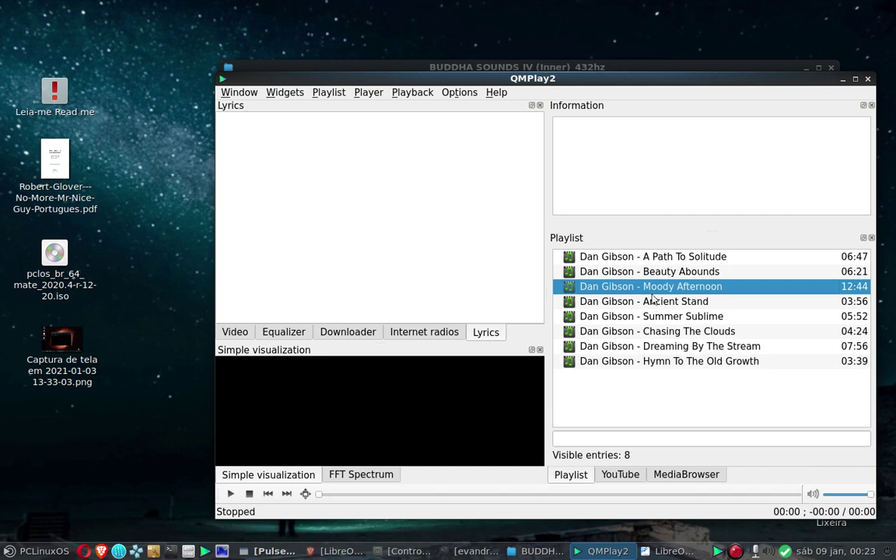
{"action": "key", "text": "ctrl+a"}
{"action": "right_click", "coordinate": [638, 256]}
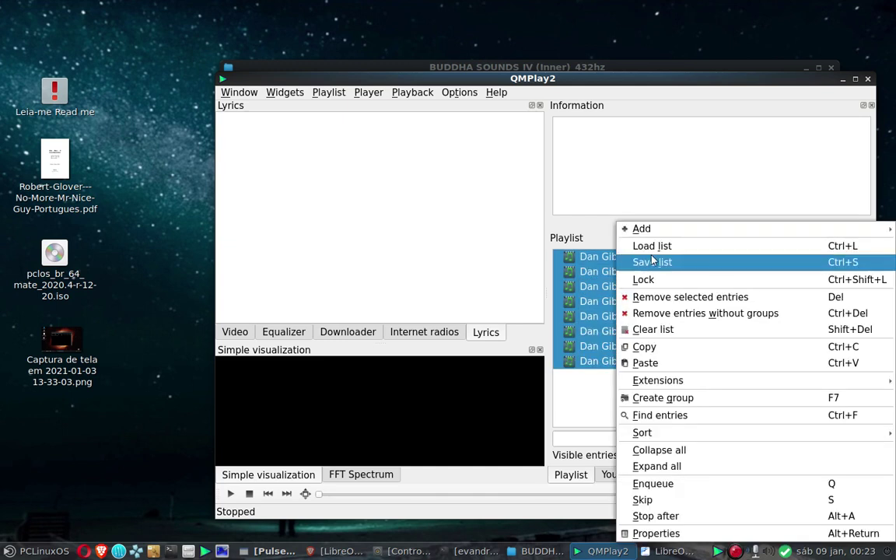
{"action": "left_click", "coordinate": [656, 297]}
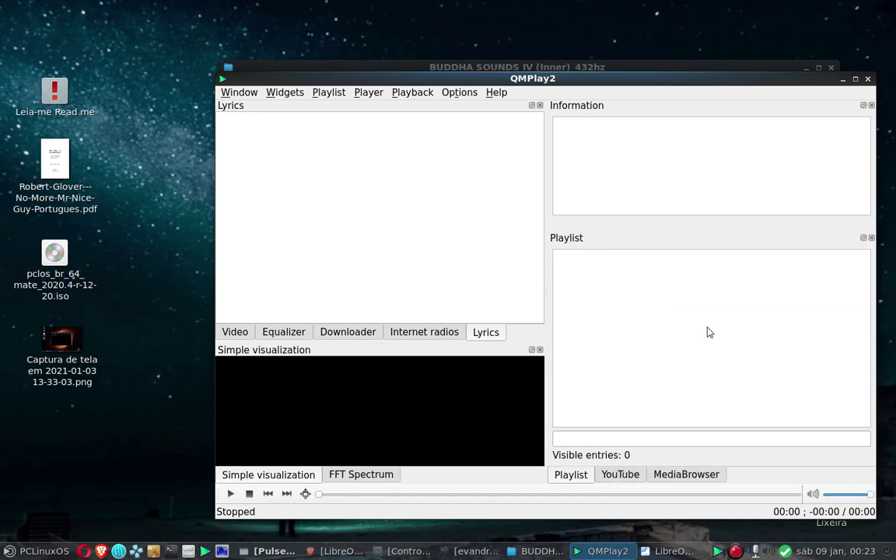
Add all the MP3 files from the BUDDHA SOUNDS IV (Inner)_432hz folder to the QMPlay2 playlist
{"action": "left_click", "coordinate": [542, 551]}
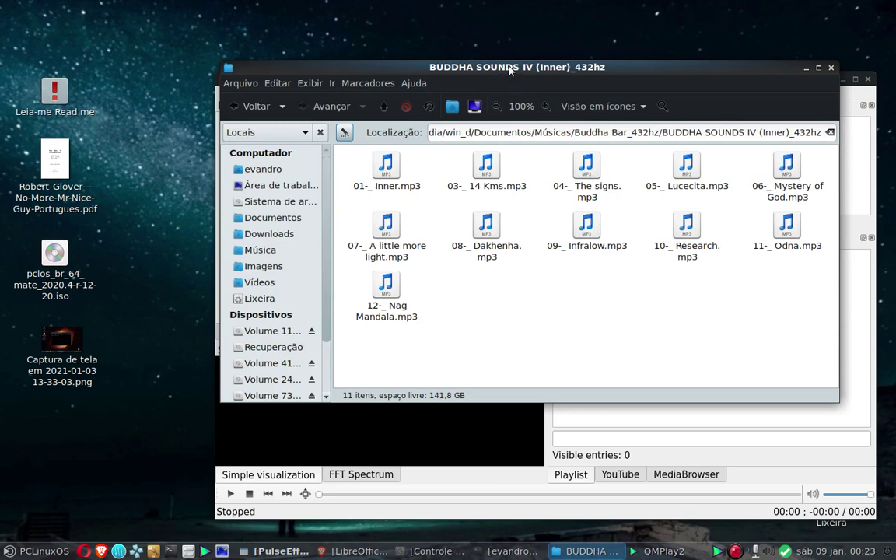
{"action": "left_click_drag", "start_coordinate": [348, 161], "coordinate": [811, 368]}
{"action": "right_click", "coordinate": [383, 173]}
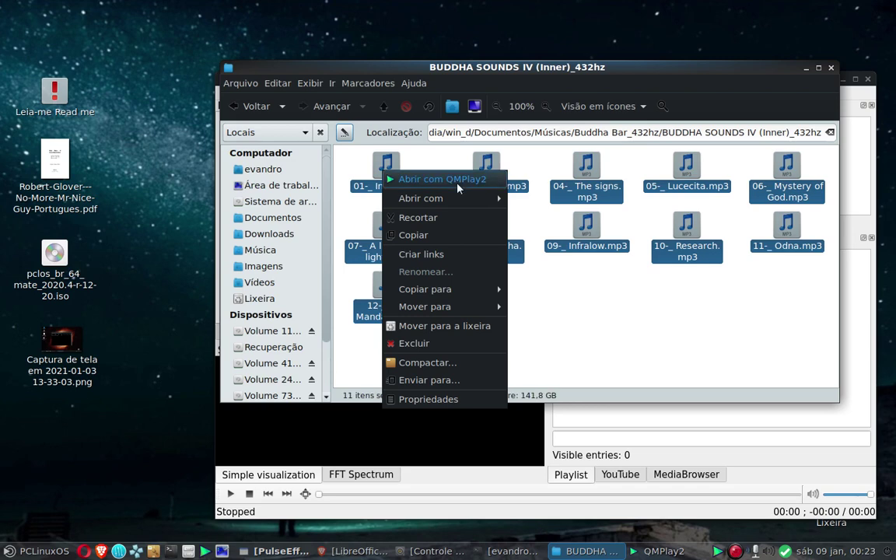
{"action": "left_click", "coordinate": [546, 101]}
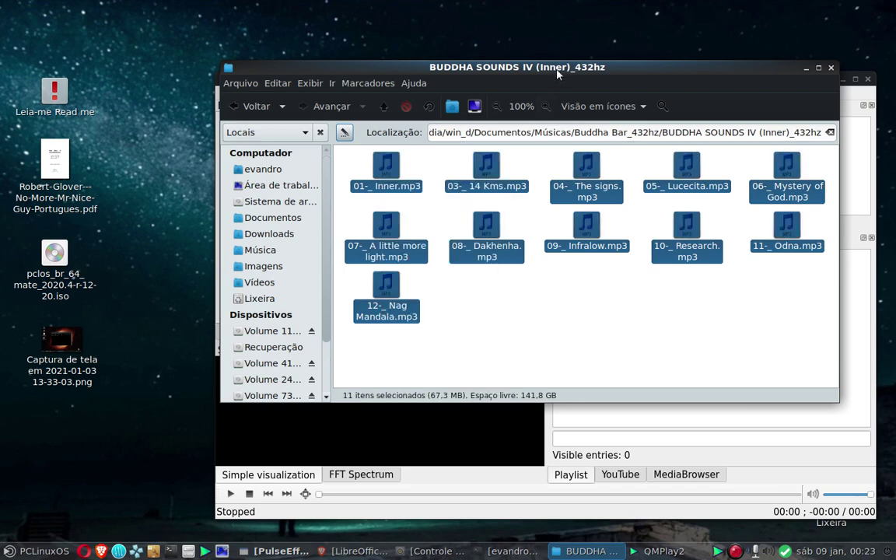
{"action": "left_click_drag", "start_coordinate": [556, 74], "coordinate": [374, 133]}
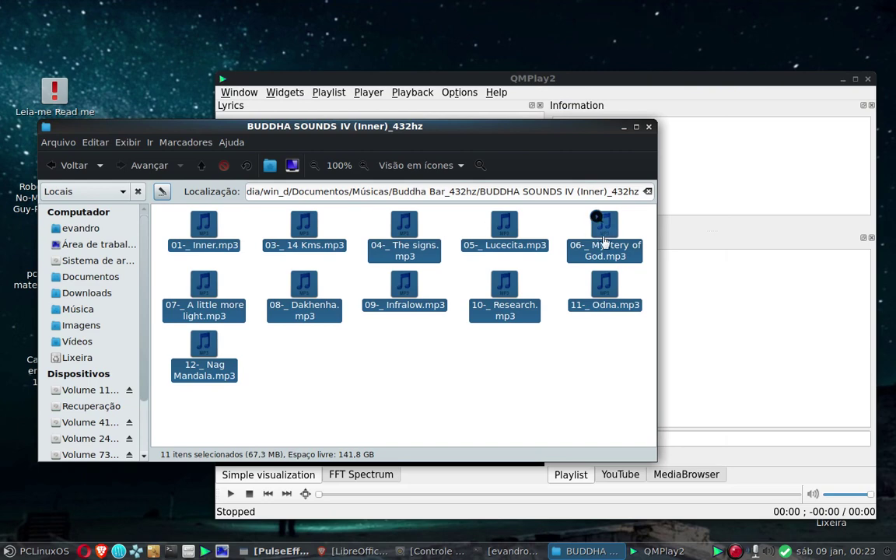
{"action": "left_click_drag", "start_coordinate": [603, 237], "coordinate": [836, 360]}
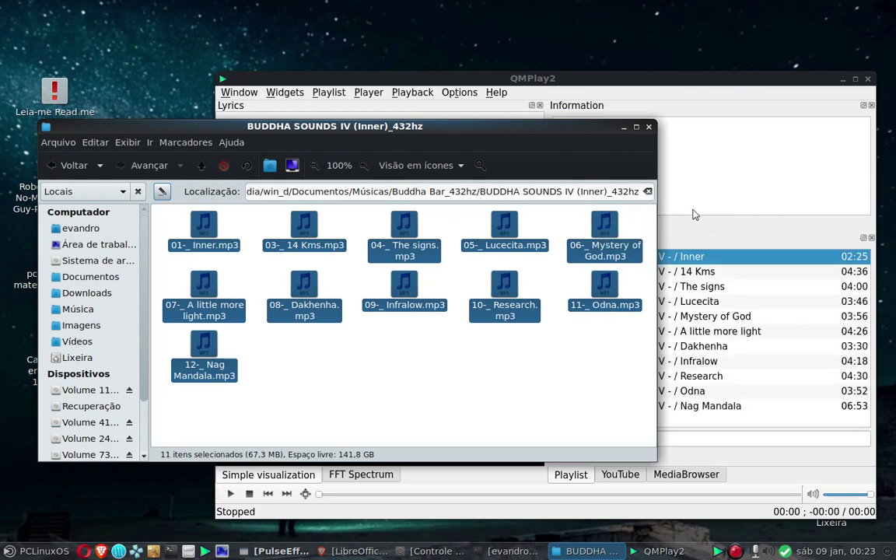
Play the Buddha Sounds IV track Inner and lower the playback volume to about a third
{"action": "left_click", "coordinate": [663, 235]}
{"action": "double_click", "coordinate": [662, 257]}
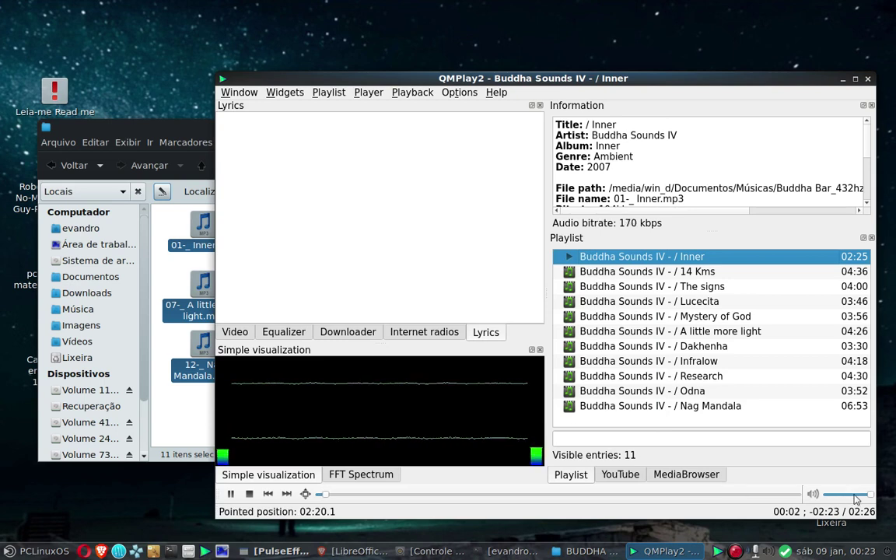
{"action": "mouse_move", "coordinate": [855, 498]}
{"action": "left_mouse_down"}
{"action": "mouse_move", "coordinate": [872, 495]}
{"action": "mouse_move", "coordinate": [854, 497]}
{"action": "left_mouse_up"}
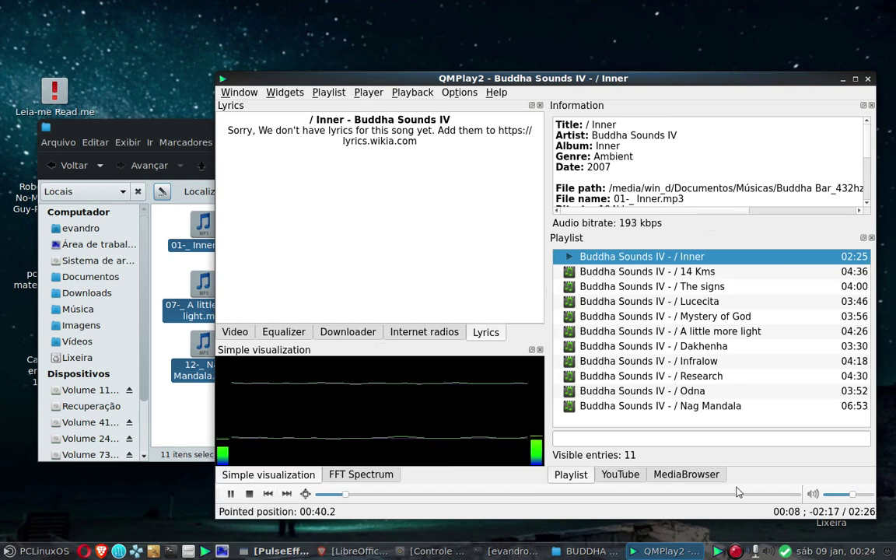
{"action": "left_click", "coordinate": [837, 495]}
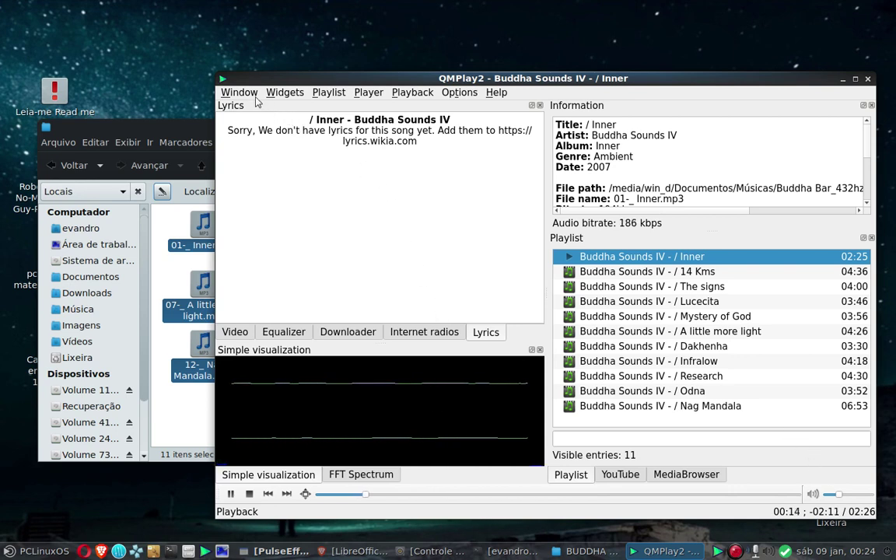
Try the player's volume at a lower level and near its maximum, and leave it at under half
{"action": "left_click", "coordinate": [473, 95]}
{"action": "left_click", "coordinate": [463, 94]}
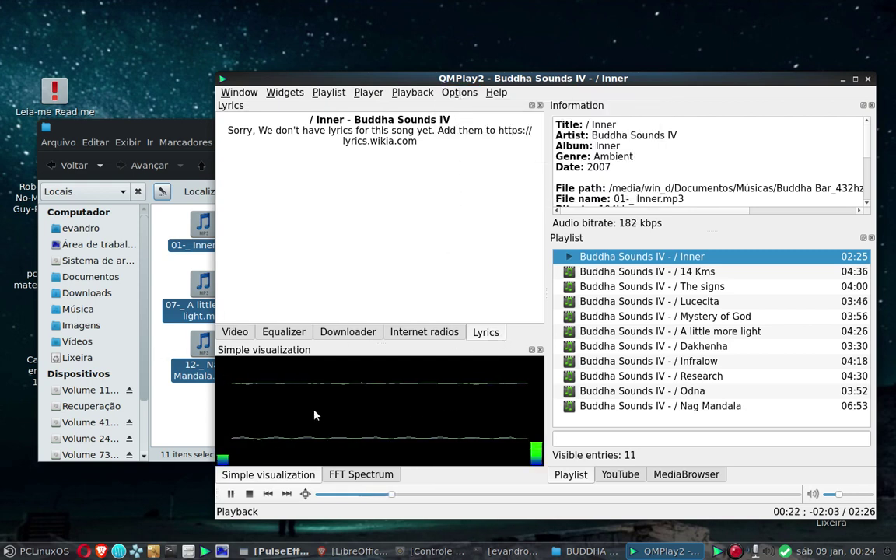
{"action": "mouse_move", "coordinate": [840, 495]}
{"action": "left_mouse_down"}
{"action": "mouse_move", "coordinate": [867, 498]}
{"action": "mouse_move", "coordinate": [837, 501]}
{"action": "left_mouse_up"}
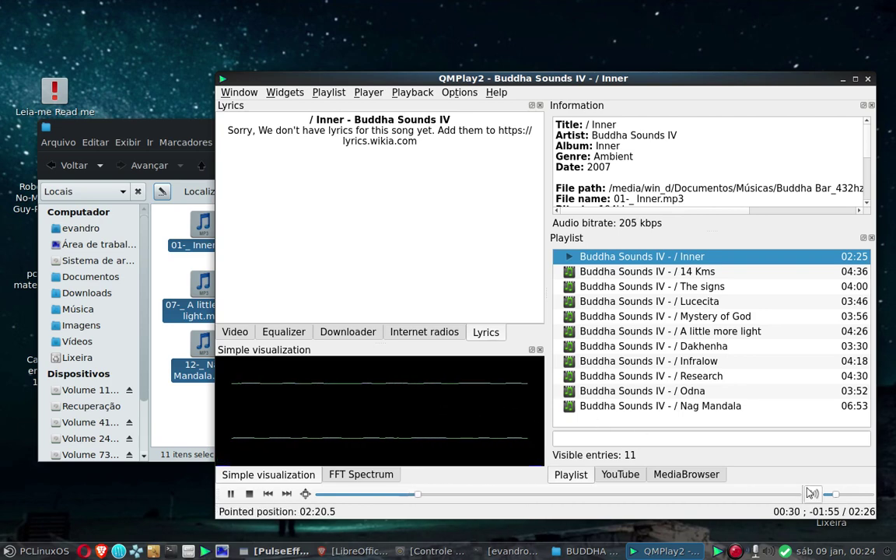
{"action": "left_click", "coordinate": [871, 498]}
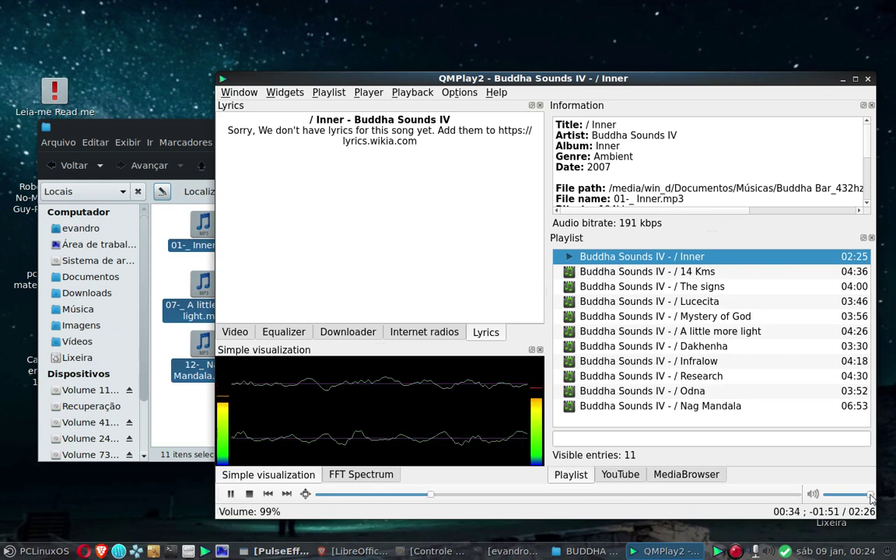
{"action": "left_click", "coordinate": [844, 495]}
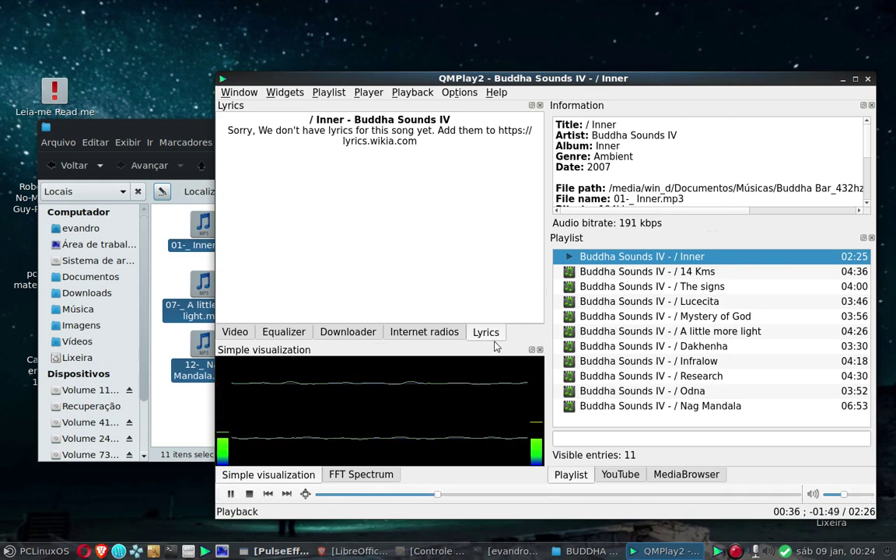
View QMPlay2's Internet radios, Downloader and Equalizer sections
{"action": "left_click", "coordinate": [448, 336]}
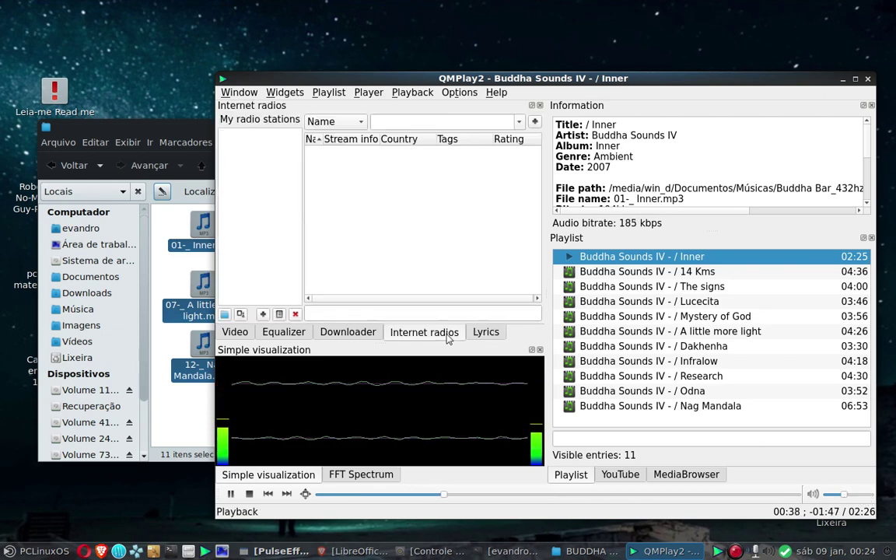
{"action": "left_click", "coordinate": [360, 334]}
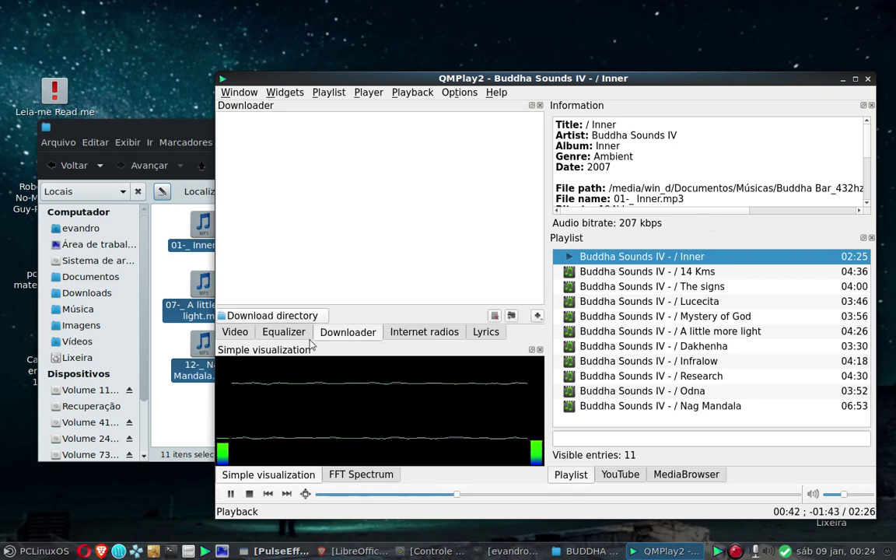
{"action": "left_click", "coordinate": [285, 333]}
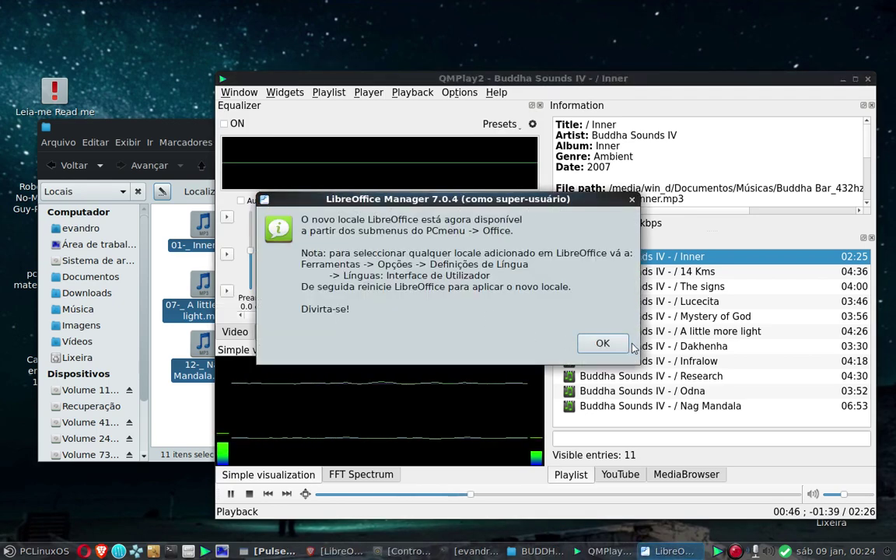
Dismiss the LibreOffice Manager message about the new locale and minimise the music folder window
{"action": "left_click", "coordinate": [614, 347]}
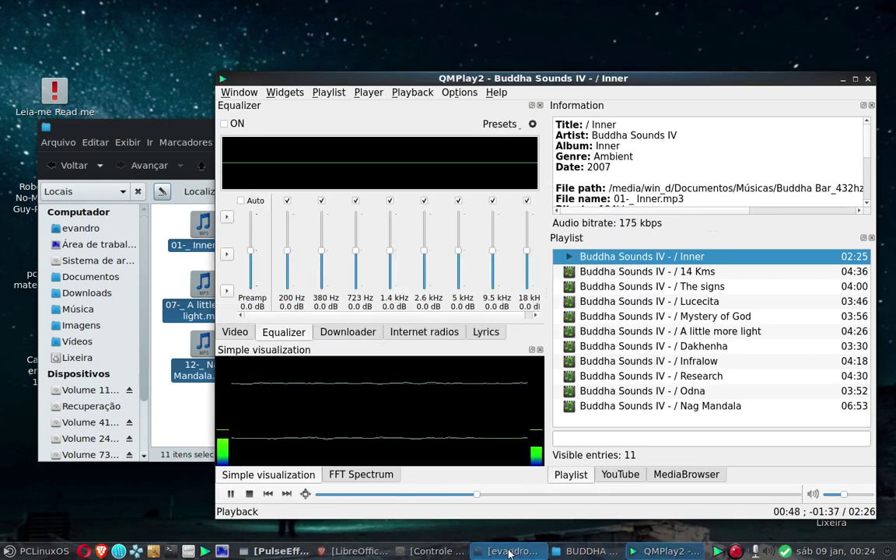
{"action": "left_click", "coordinate": [595, 552]}
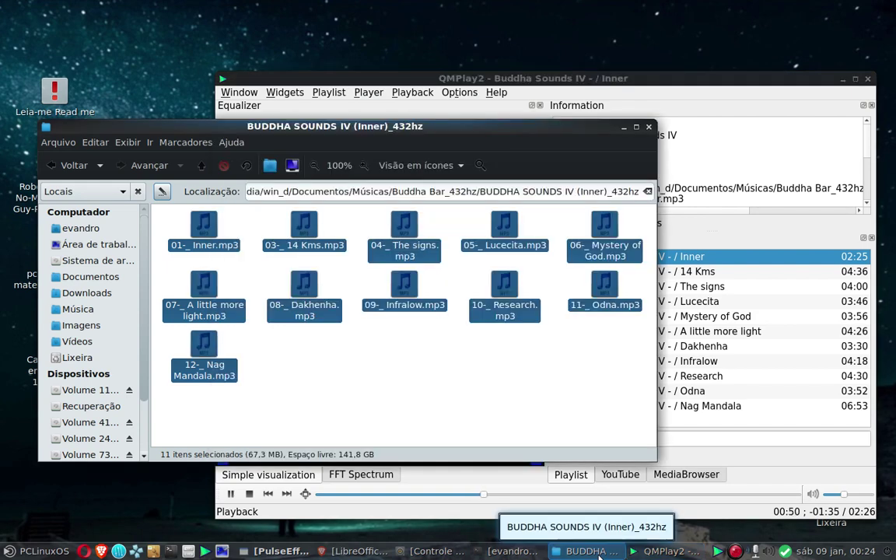
{"action": "left_click", "coordinate": [600, 553]}
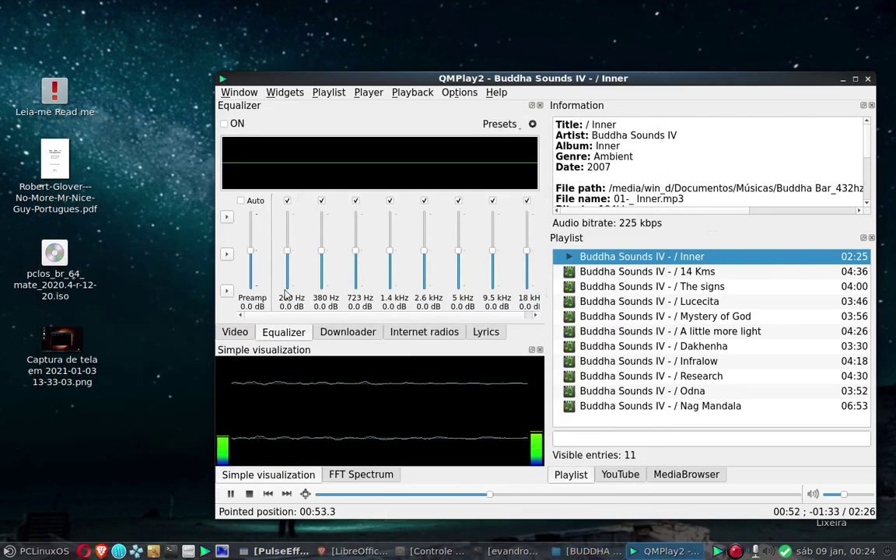
Display the playing track's album cover in the Video view and set the playback volume to 31%
{"action": "left_click", "coordinate": [235, 332]}
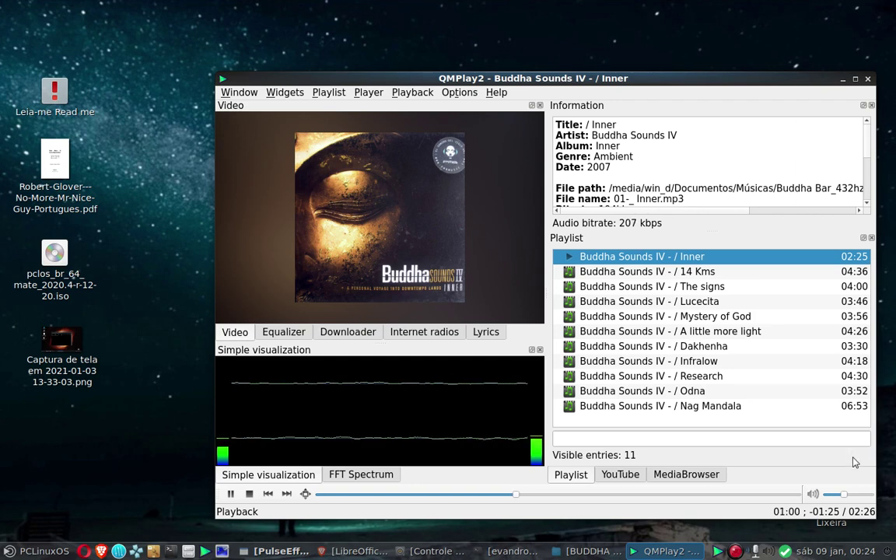
{"action": "mouse_move", "coordinate": [842, 493]}
{"action": "left_mouse_down"}
{"action": "mouse_move", "coordinate": [871, 494]}
{"action": "mouse_move", "coordinate": [840, 494]}
{"action": "left_mouse_up"}
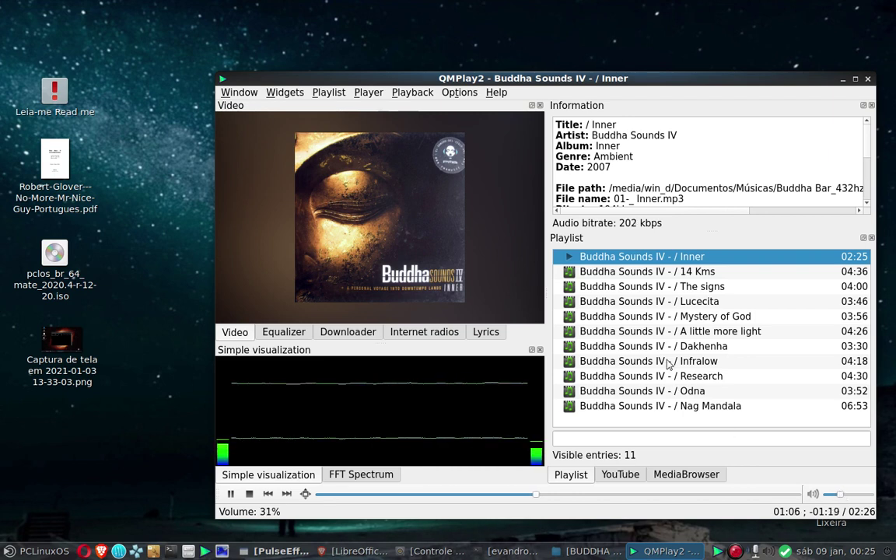
{"action": "left_click", "coordinate": [646, 347]}
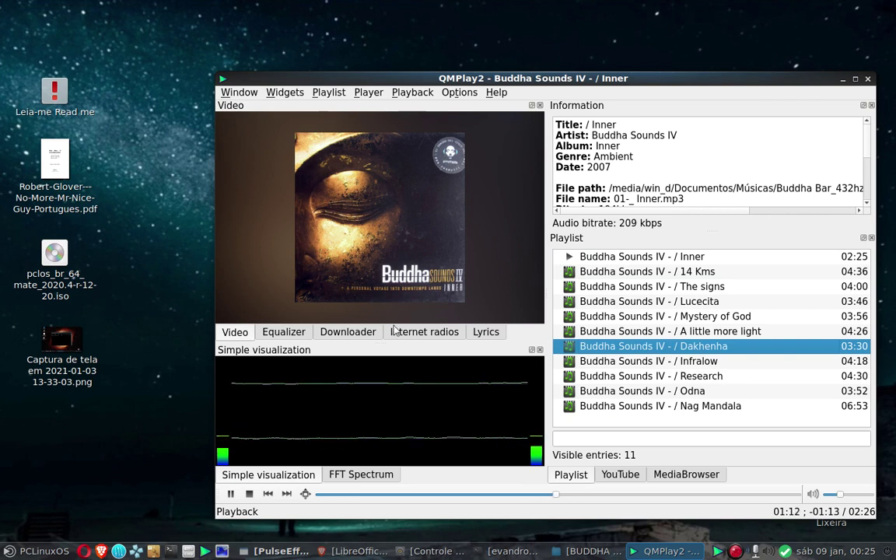
Search YouTube from within QMPlay2 for "metalica"
{"action": "left_click", "coordinate": [626, 477]}
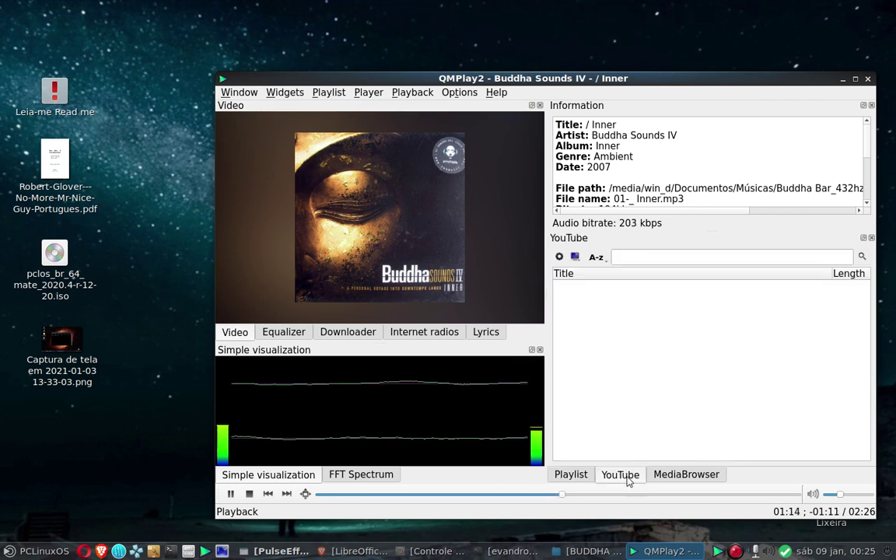
{"action": "left_click", "coordinate": [644, 258]}
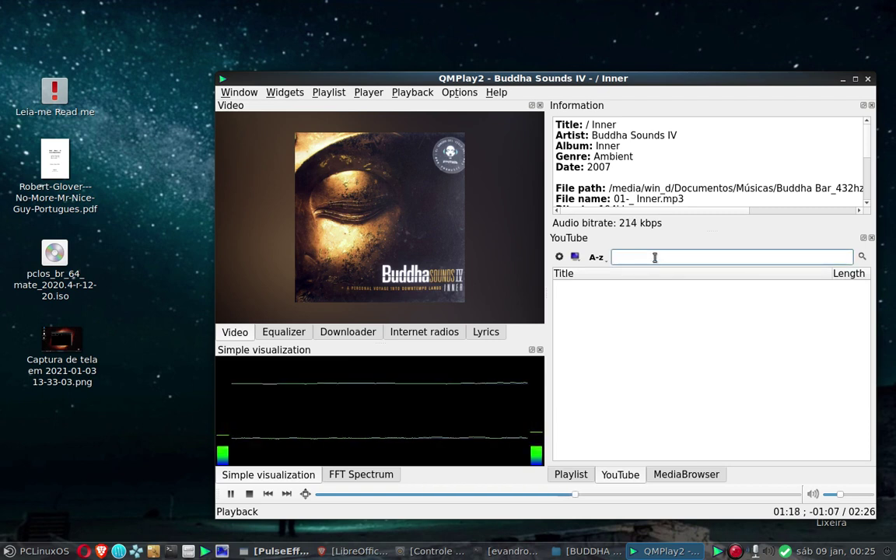
{"action": "type", "text": "me"}
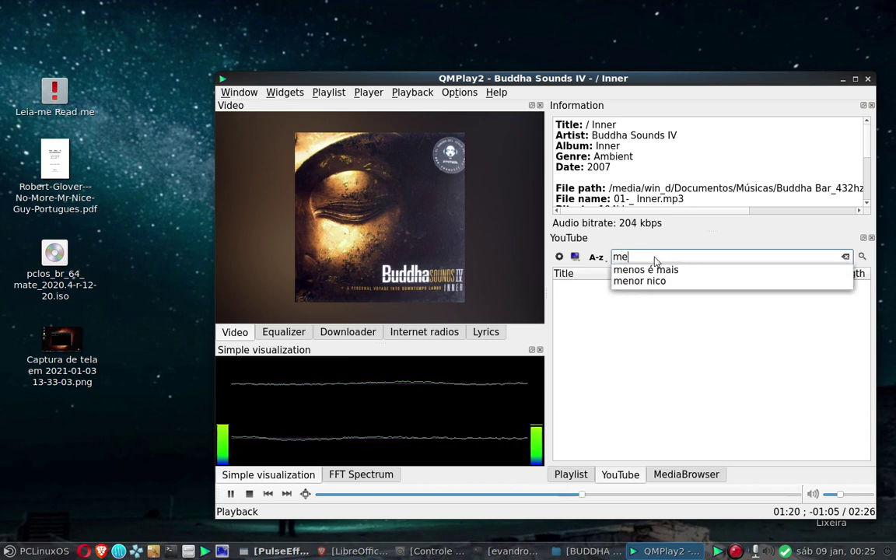
{"action": "type", "text": "talica"}
{"action": "key", "text": "Return"}
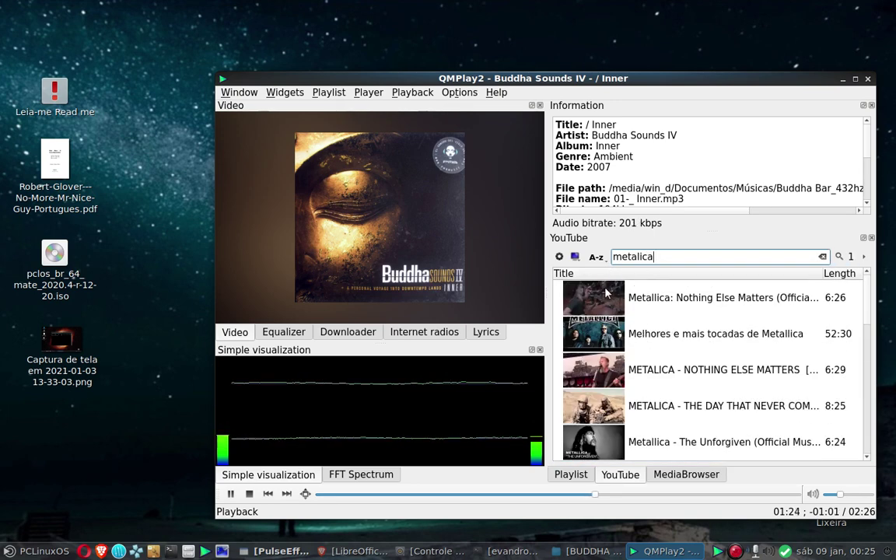
Play the video "Metallica: Nothing Else Matters (Official Music Video)" from the results and lower the volume almost to zero
{"action": "scroll", "coordinate": [607, 366], "scroll_direction": "down", "scroll_amount": 5}
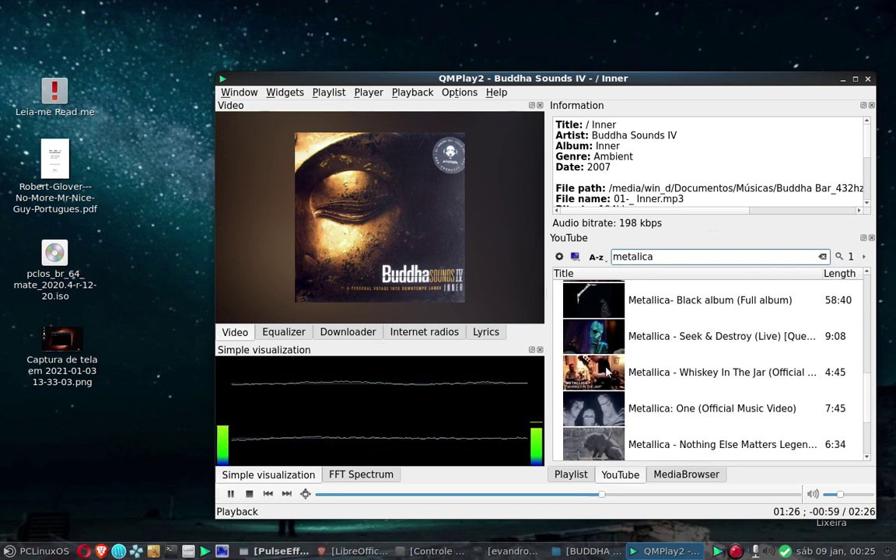
{"action": "scroll", "coordinate": [620, 354], "scroll_direction": "down", "scroll_amount": 5}
{"action": "scroll", "coordinate": [665, 307], "scroll_direction": "up", "scroll_amount": 2}
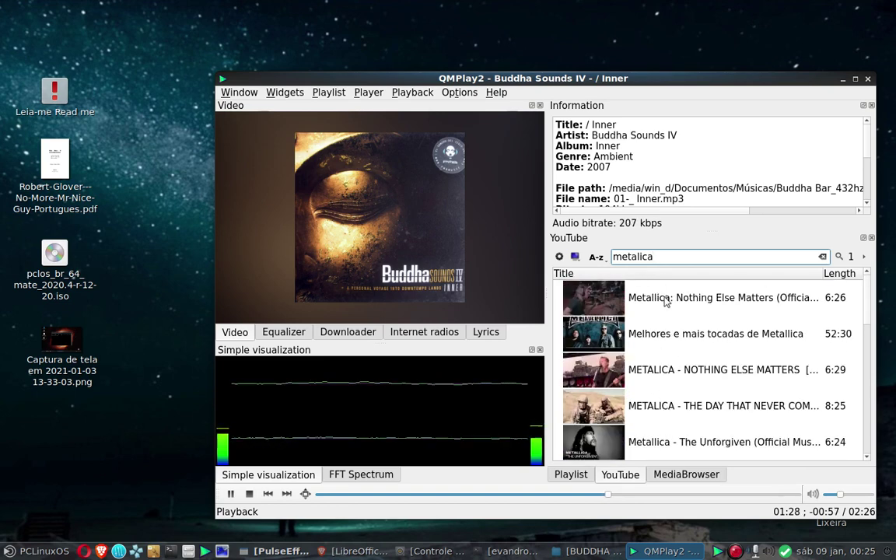
{"action": "left_click", "coordinate": [651, 297]}
{"action": "double_click", "coordinate": [650, 296]}
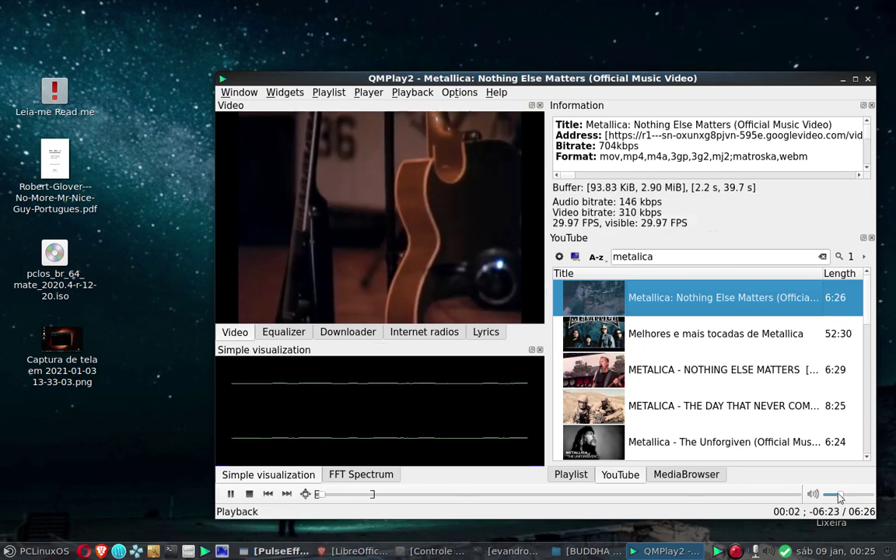
{"action": "mouse_move", "coordinate": [836, 496]}
{"action": "left_mouse_down"}
{"action": "mouse_move", "coordinate": [815, 494]}
{"action": "mouse_move", "coordinate": [827, 498]}
{"action": "left_mouse_up"}
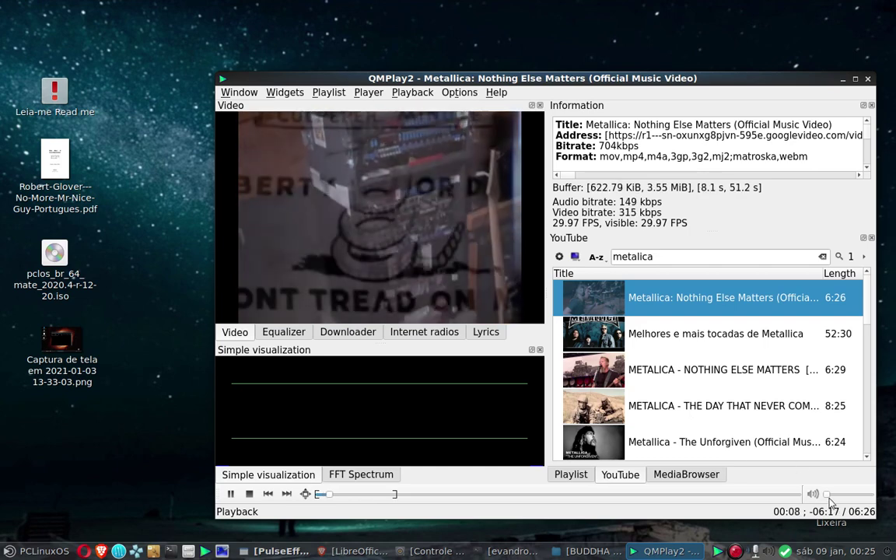
Turn the video's volume down to zero, look in the home folder's Música and Vídeos folders, and minimise the file manager
{"action": "left_click_drag", "start_coordinate": [828, 496], "coordinate": [727, 501]}
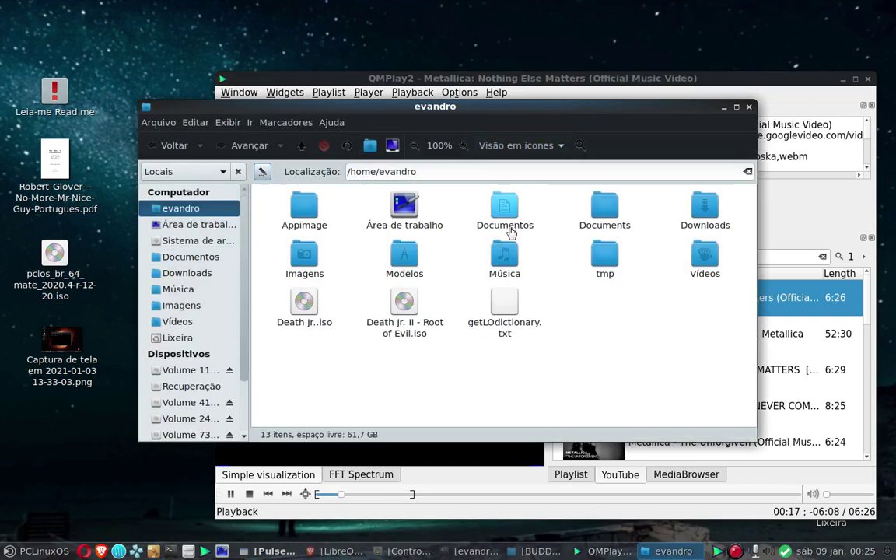
{"action": "double_click", "coordinate": [697, 214]}
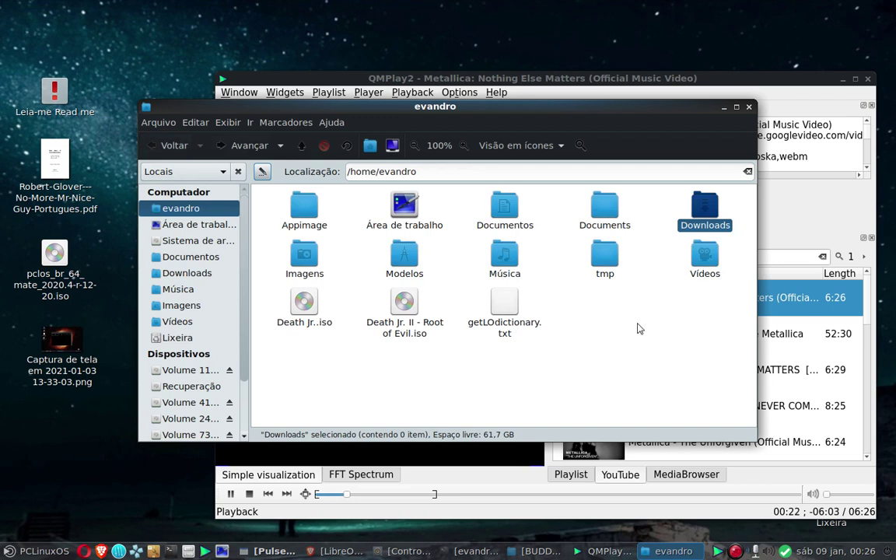
{"action": "double_click", "coordinate": [504, 258]}
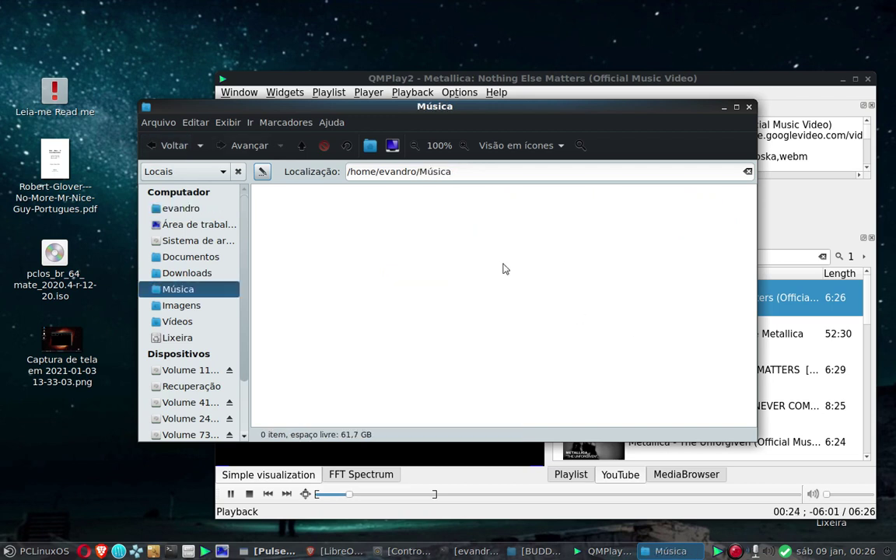
{"action": "left_click", "coordinate": [172, 146]}
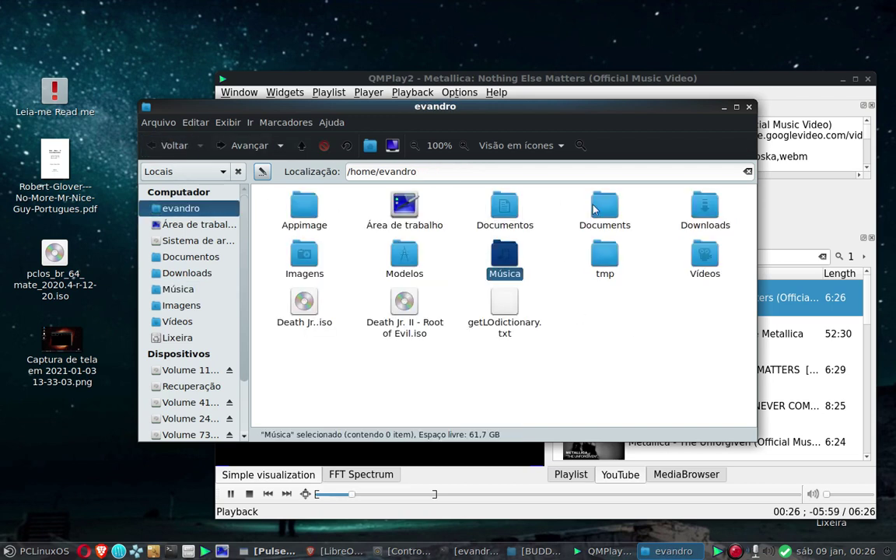
{"action": "double_click", "coordinate": [698, 273]}
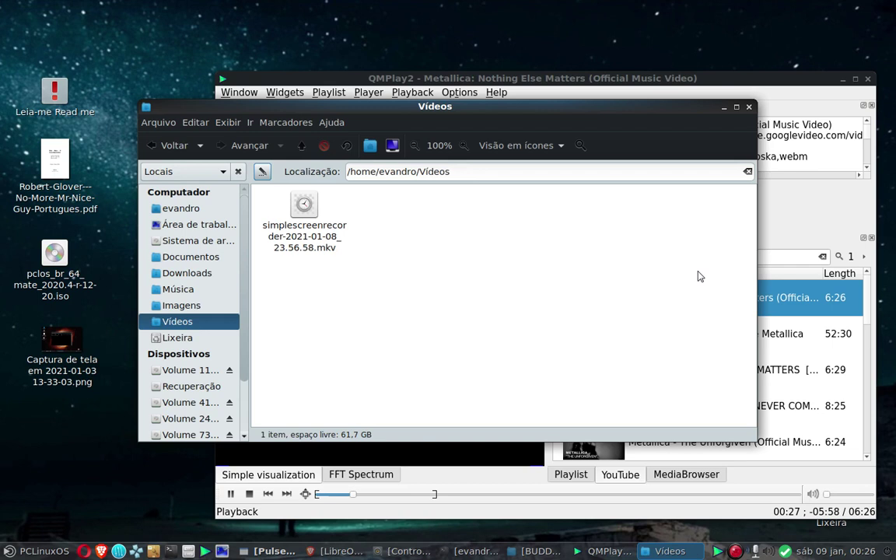
{"action": "left_click", "coordinate": [175, 146]}
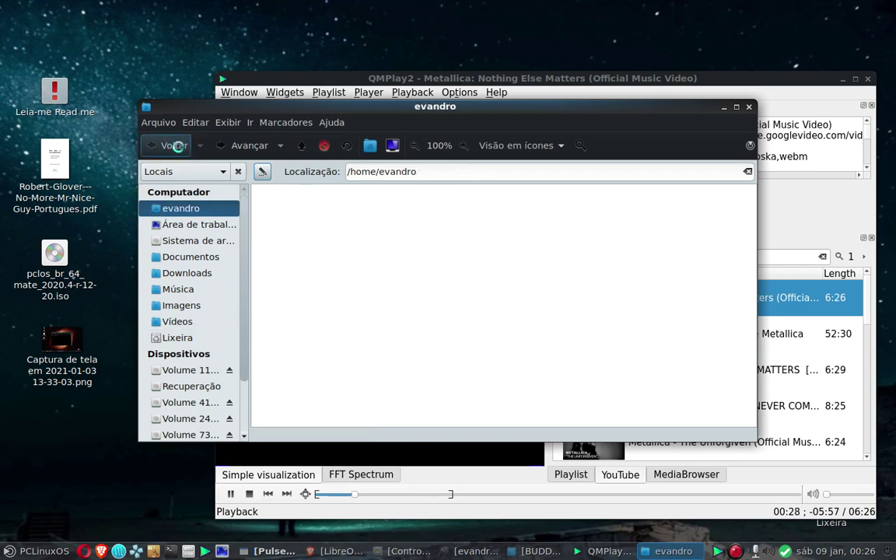
{"action": "left_click", "coordinate": [724, 109]}
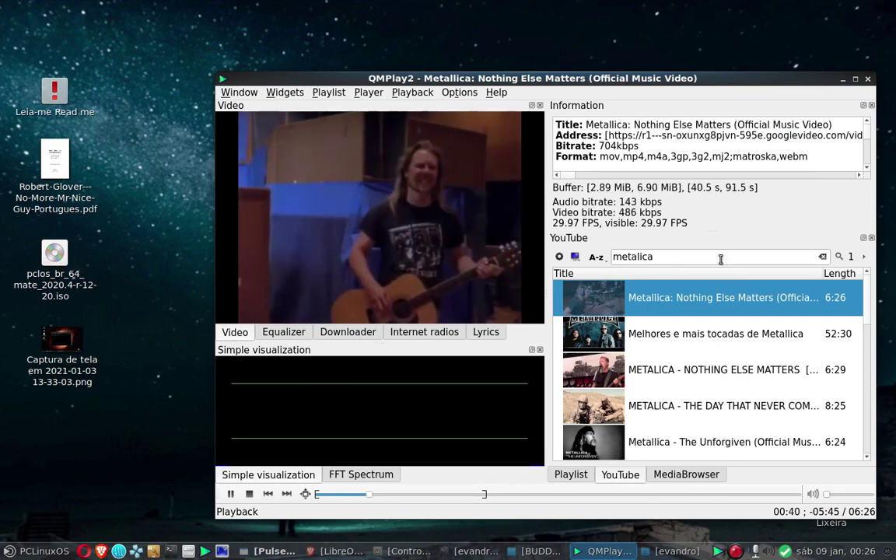
Search the AnimeOdcinki source in MediaBrowser for "naruto" and stop the playing music video
{"action": "double_click", "coordinate": [665, 257]}
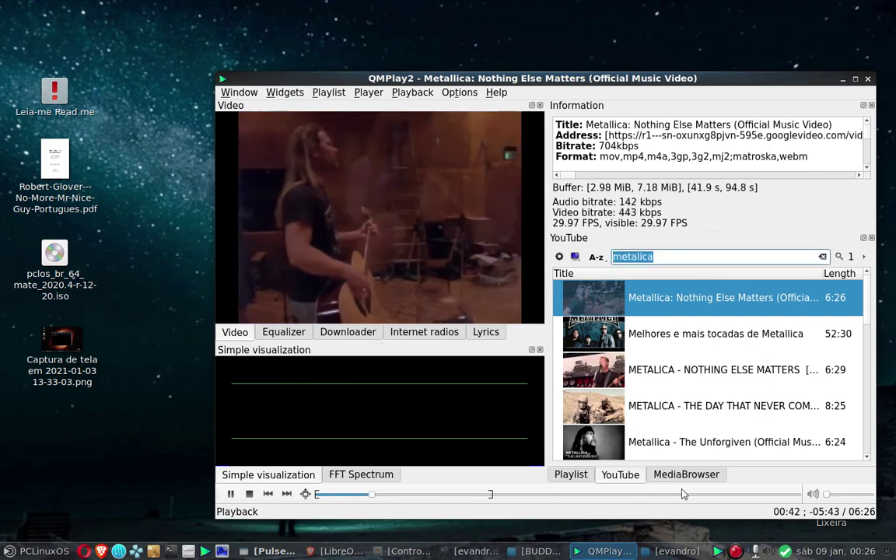
{"action": "scroll", "coordinate": [668, 389], "scroll_direction": "down", "scroll_amount": 4}
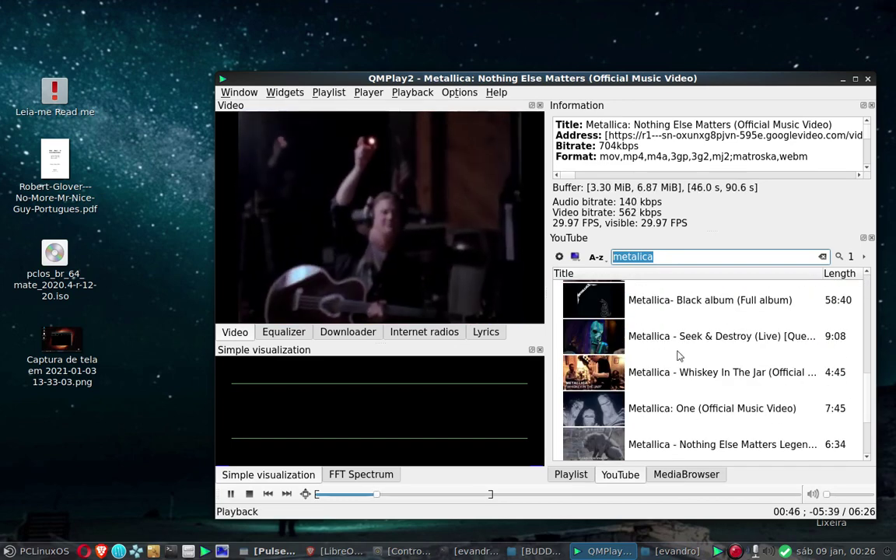
{"action": "left_click", "coordinate": [682, 474]}
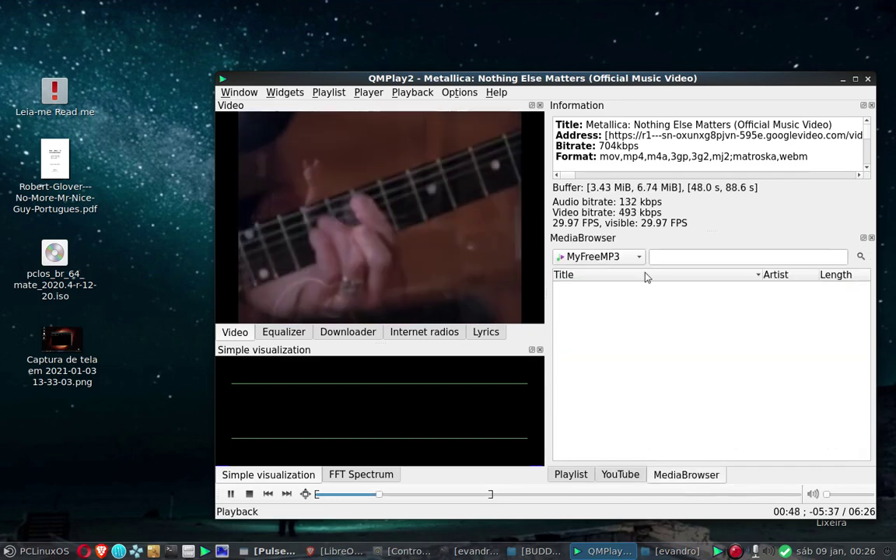
{"action": "left_click", "coordinate": [671, 257]}
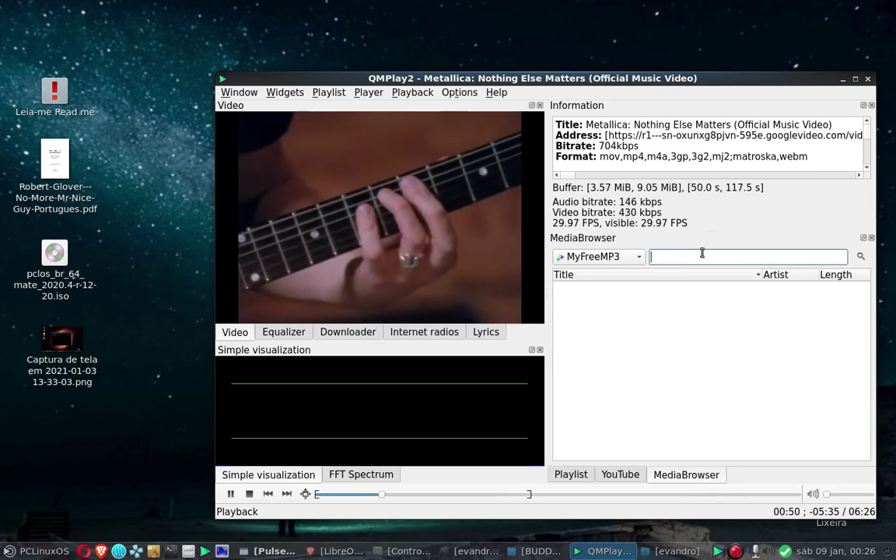
{"action": "left_click", "coordinate": [639, 257]}
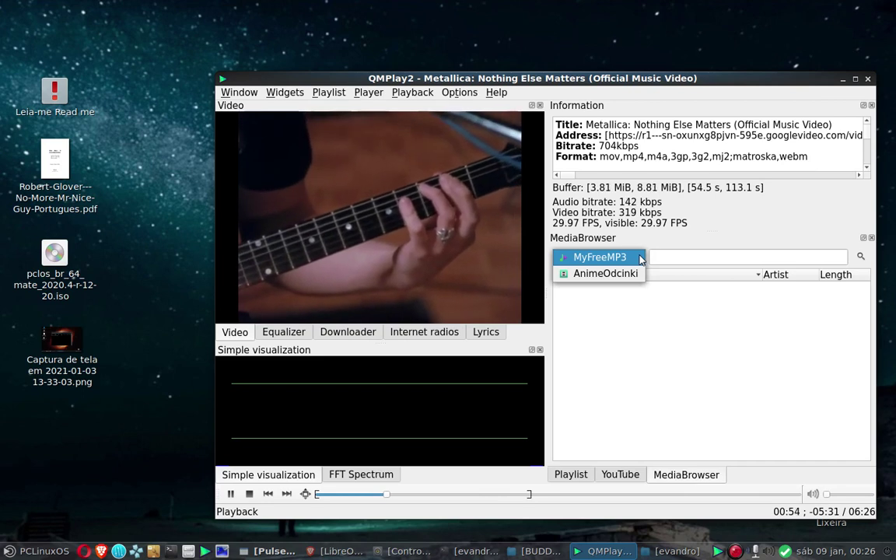
{"action": "left_click", "coordinate": [634, 273]}
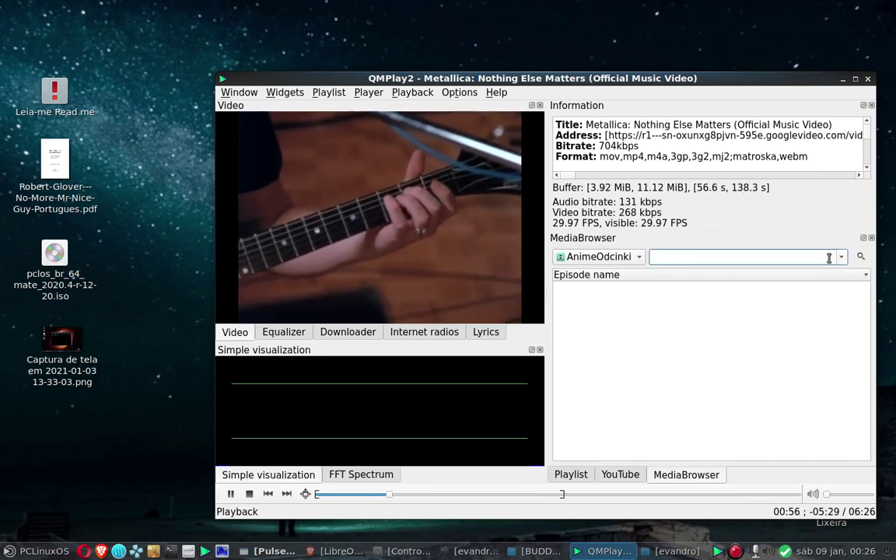
{"action": "type", "text": "naruto"}
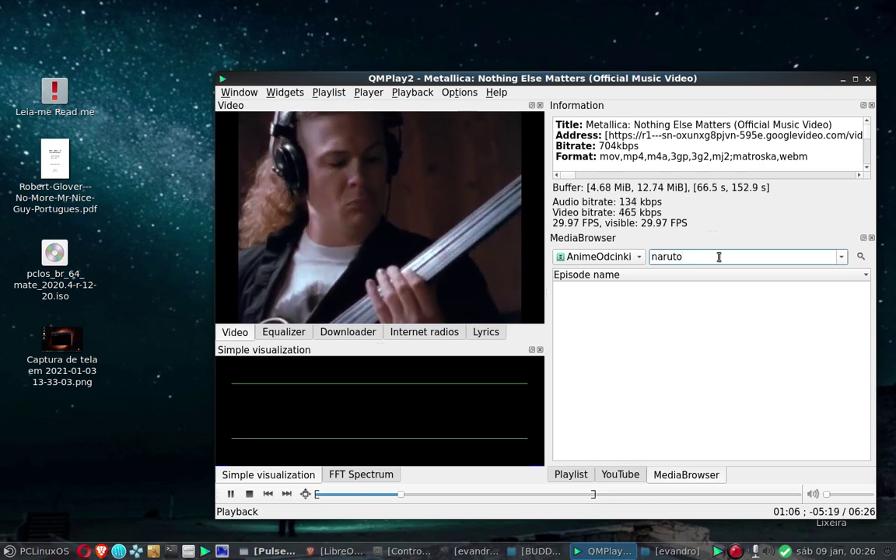
{"action": "left_click", "coordinate": [249, 493]}
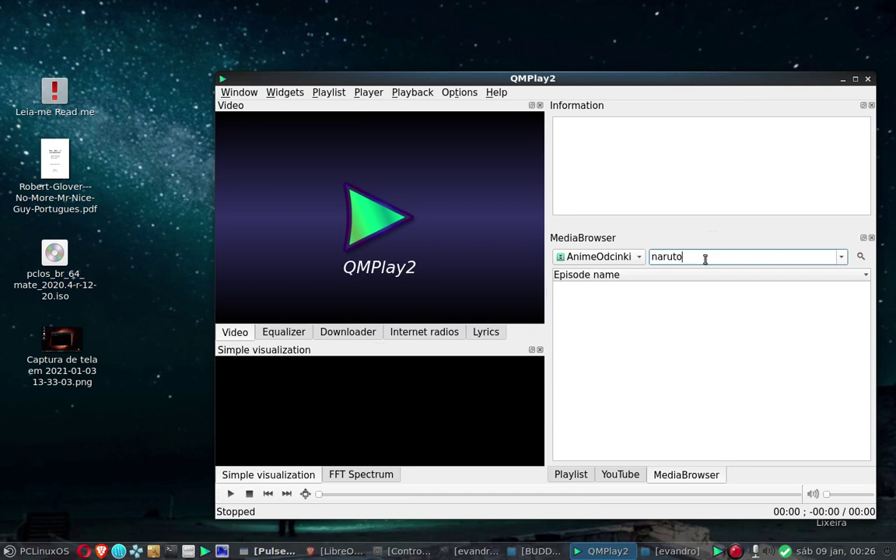
{"action": "key", "text": "Return"}
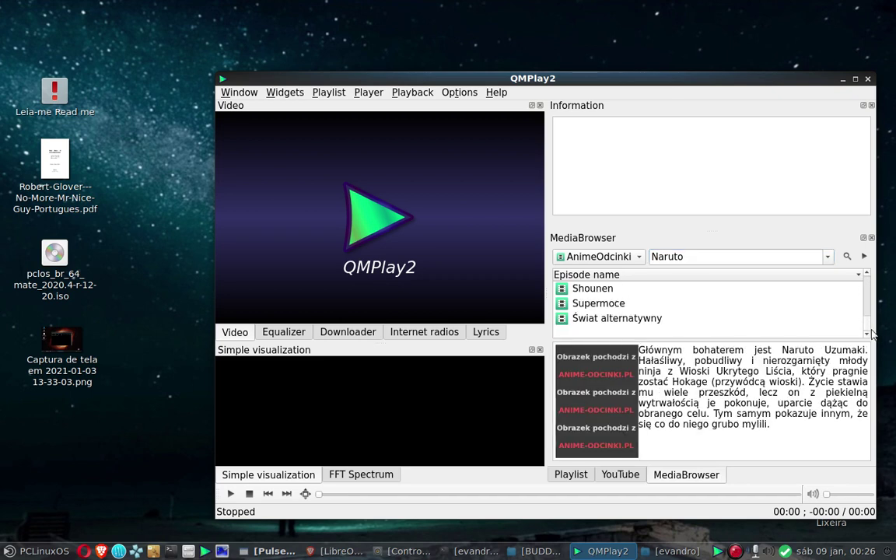
Browse the Naruto episode list and play the episode "Naruto 108"
{"action": "left_click_drag", "start_coordinate": [865, 282], "coordinate": [874, 330]}
{"action": "scroll", "coordinate": [596, 304], "scroll_direction": "down", "scroll_amount": 2}
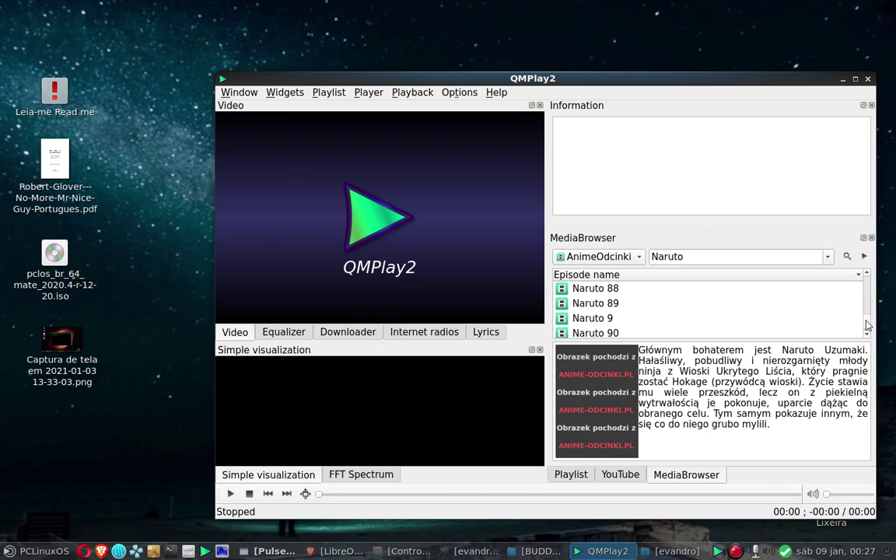
{"action": "left_click_drag", "start_coordinate": [868, 326], "coordinate": [870, 274]}
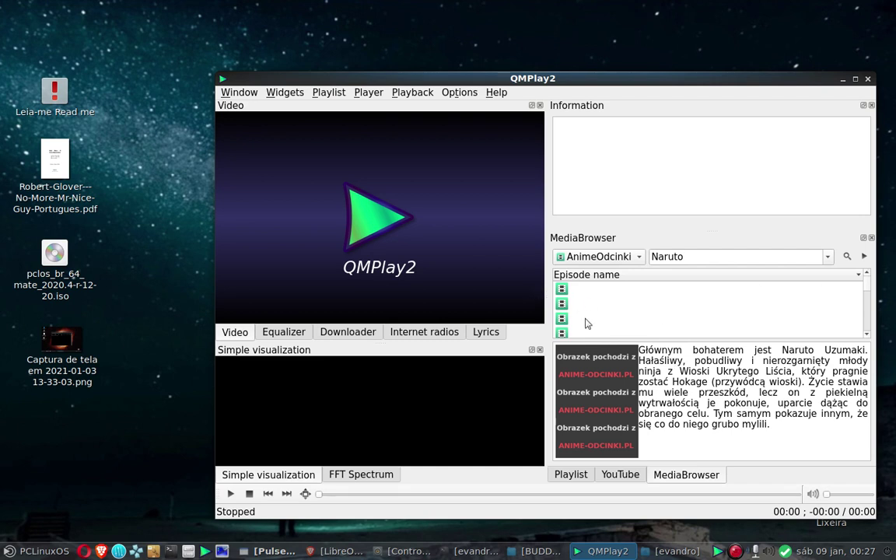
{"action": "left_click", "coordinate": [574, 288]}
{"action": "scroll", "coordinate": [596, 309], "scroll_direction": "down", "scroll_amount": 5}
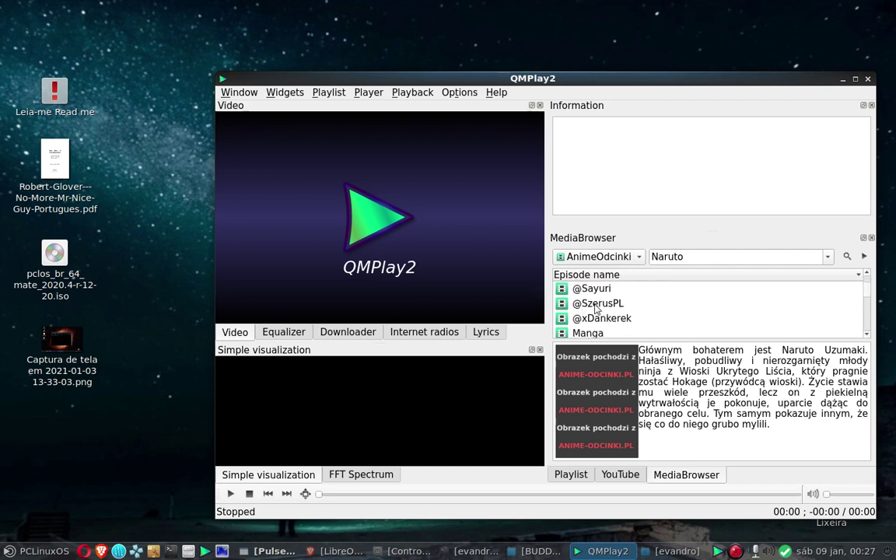
{"action": "double_click", "coordinate": [610, 319]}
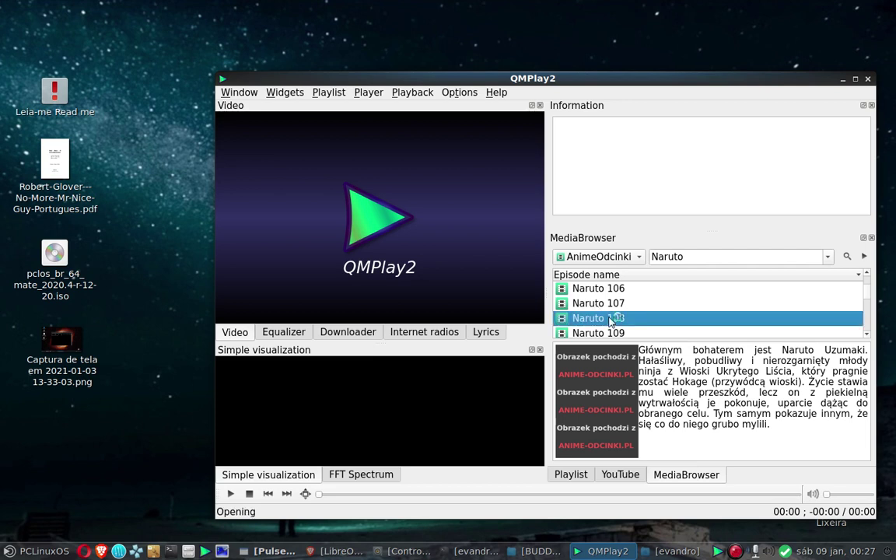
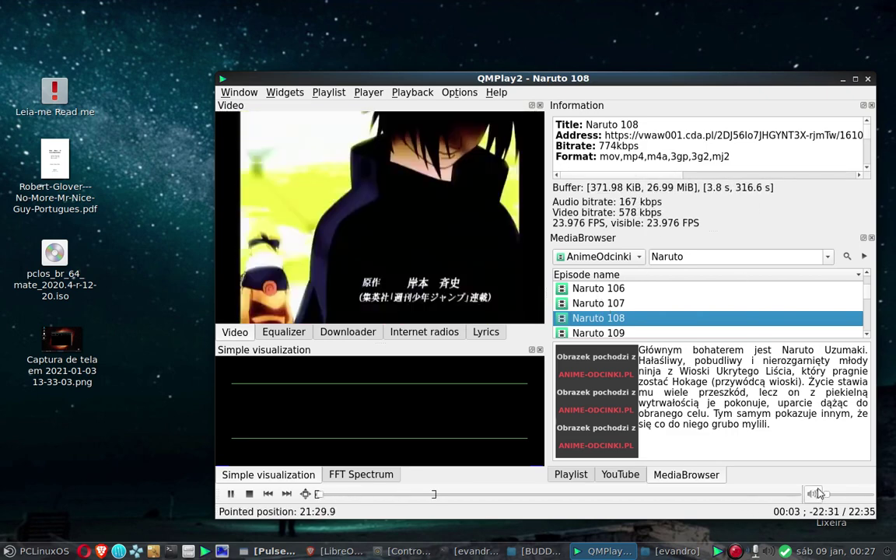
Skip to about 6:50 in the episode and try different playback volumes, ending with the volume at zero
{"action": "left_click_drag", "start_coordinate": [821, 495], "coordinate": [841, 497]}
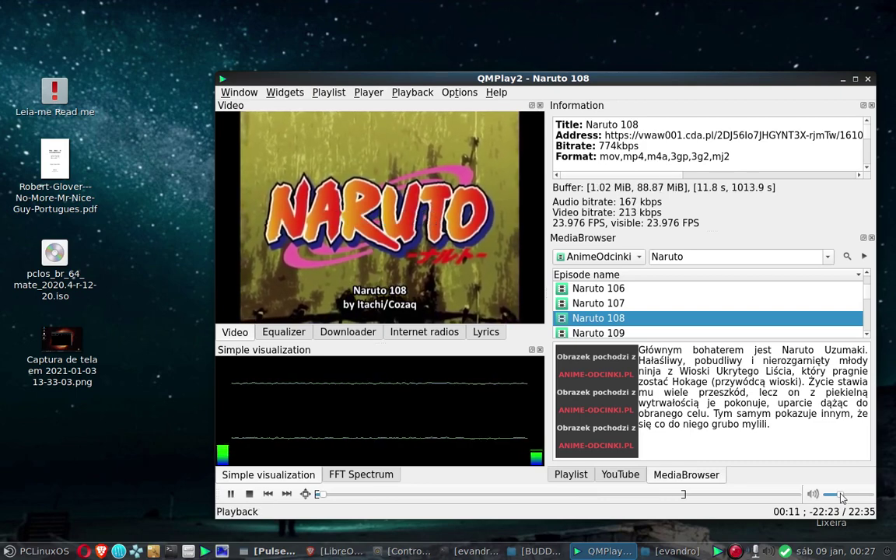
{"action": "left_click_drag", "start_coordinate": [842, 497], "coordinate": [835, 496]}
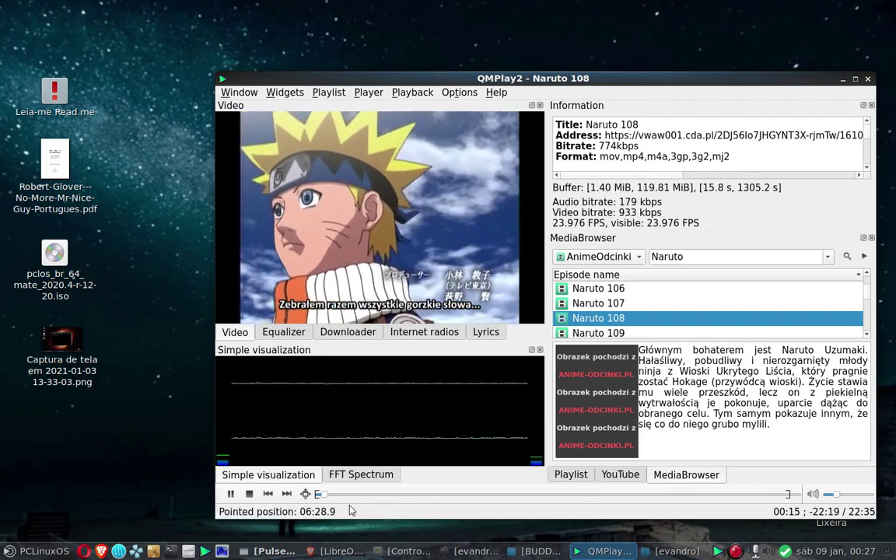
{"action": "left_click", "coordinate": [398, 495]}
{"action": "left_click_drag", "start_coordinate": [407, 498], "coordinate": [461, 498]}
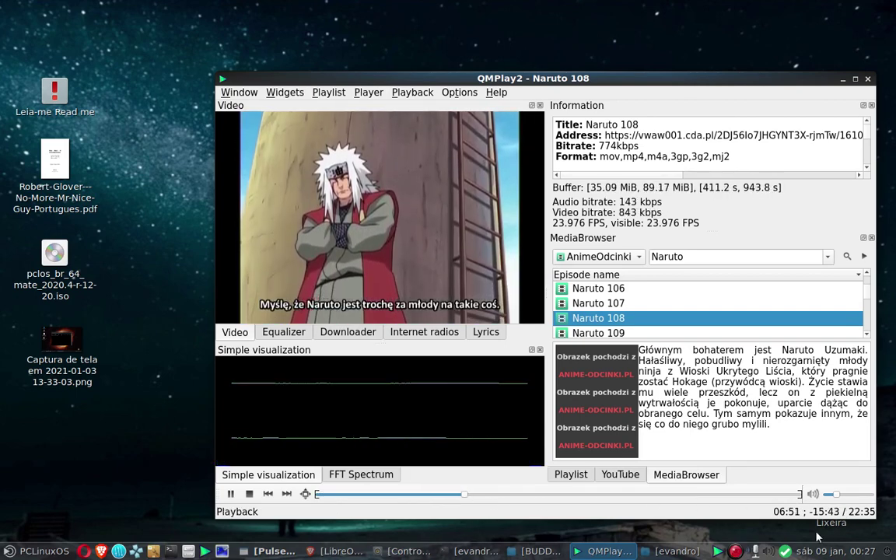
{"action": "left_click_drag", "start_coordinate": [839, 496], "coordinate": [869, 502]}
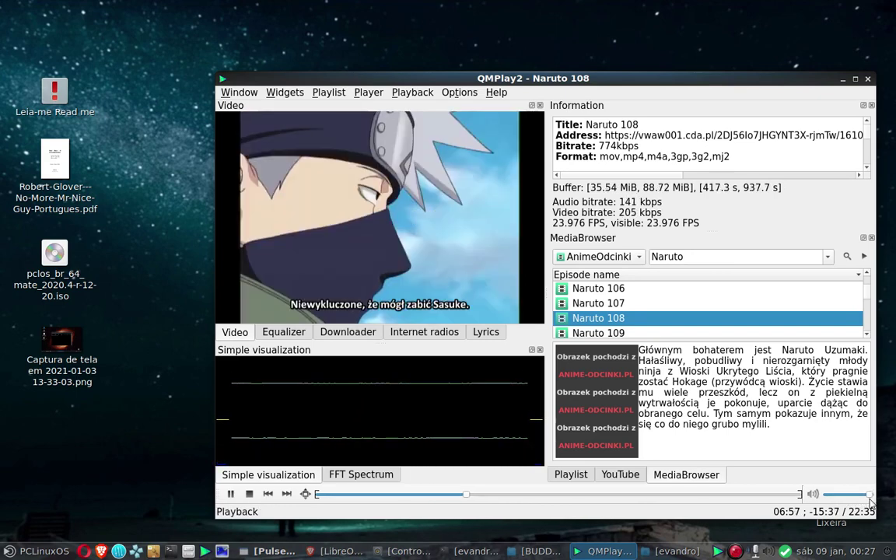
{"action": "left_click_drag", "start_coordinate": [869, 501], "coordinate": [824, 507]}
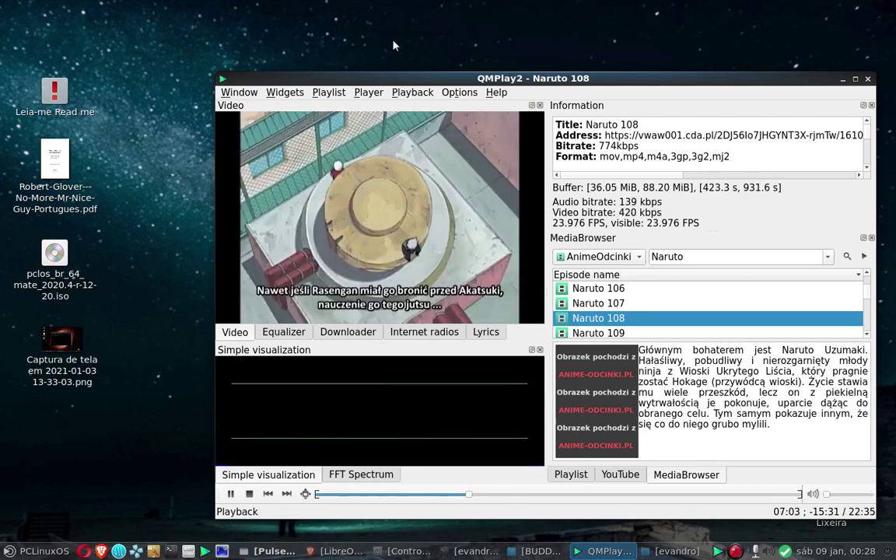
Switch the MediaBrowser source to MyFreeMP3, search for "acde" and stop the playing episode
{"action": "left_click", "coordinate": [600, 256]}
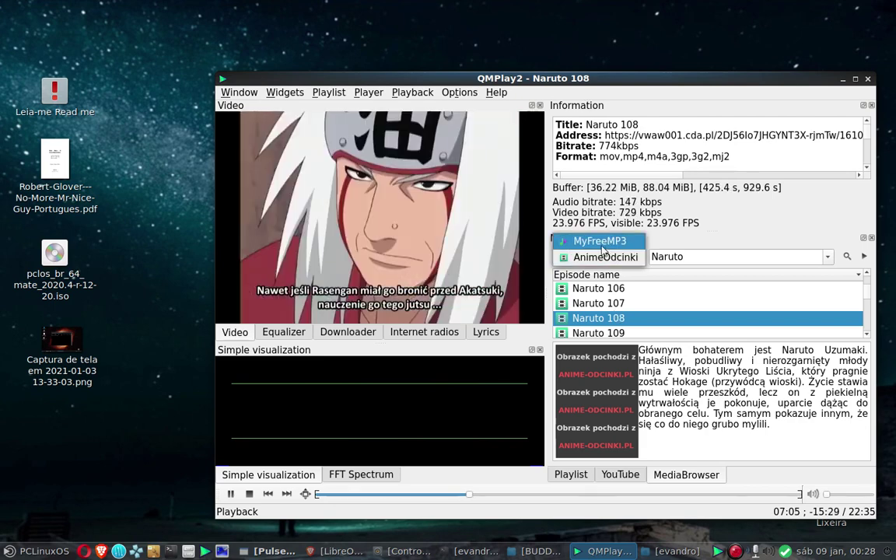
{"action": "left_click", "coordinate": [601, 249]}
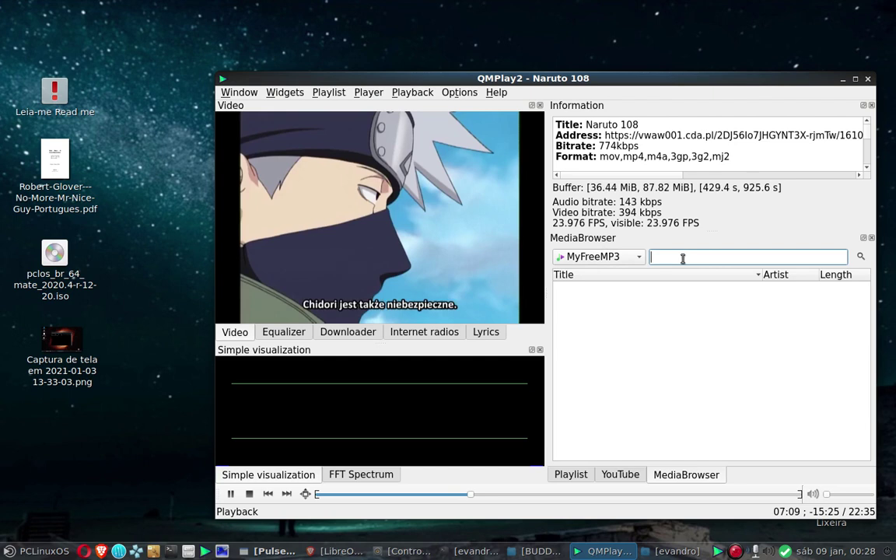
{"action": "type", "text": "acd"}
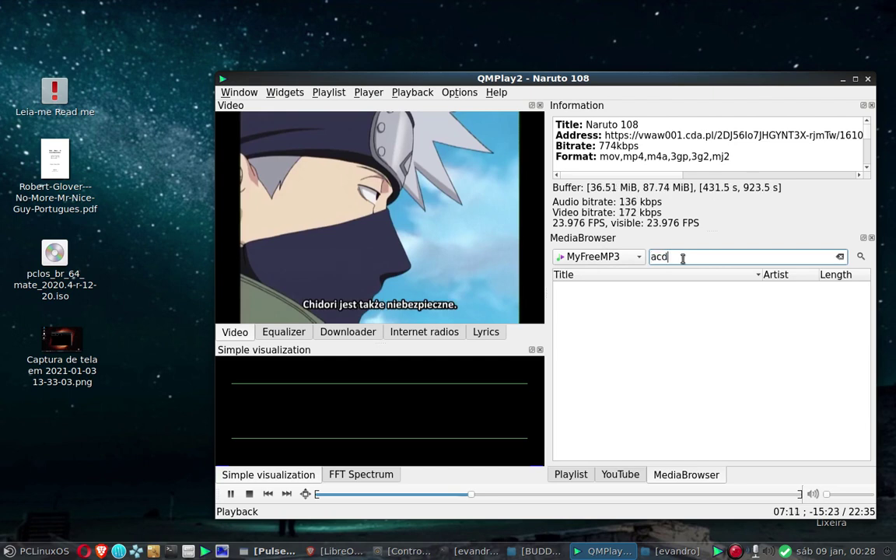
{"action": "key", "text": "BackSpace"}
{"action": "type", "text": "de"}
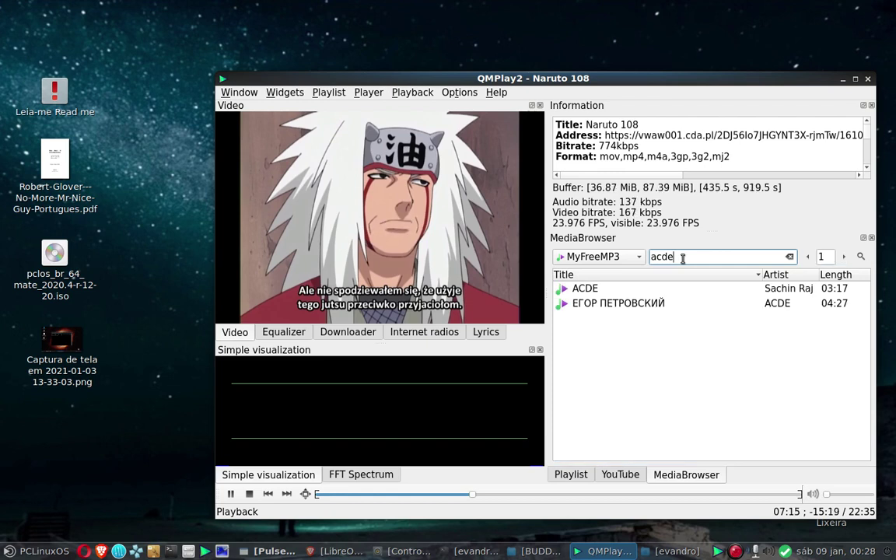
{"action": "left_click", "coordinate": [251, 494]}
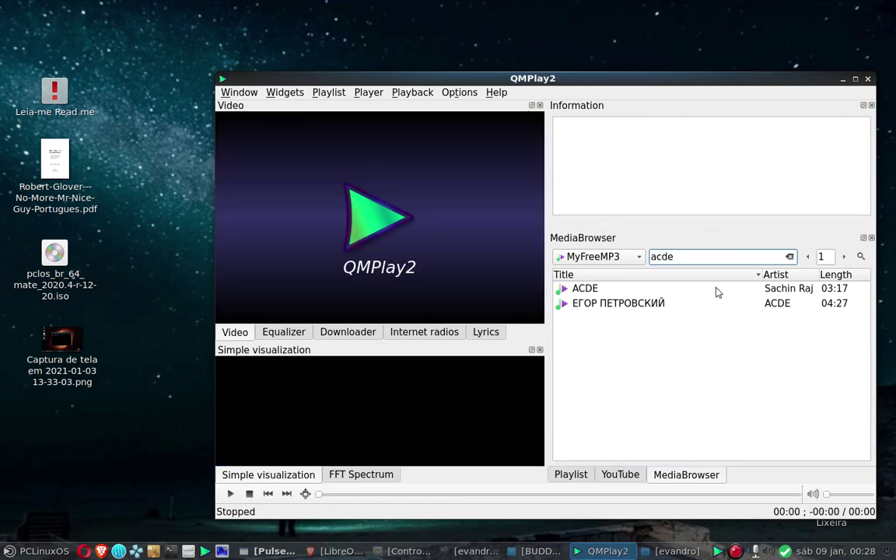
Change the MyFreeMP3 search term to "acdc" and run the search
{"action": "left_click", "coordinate": [591, 293]}
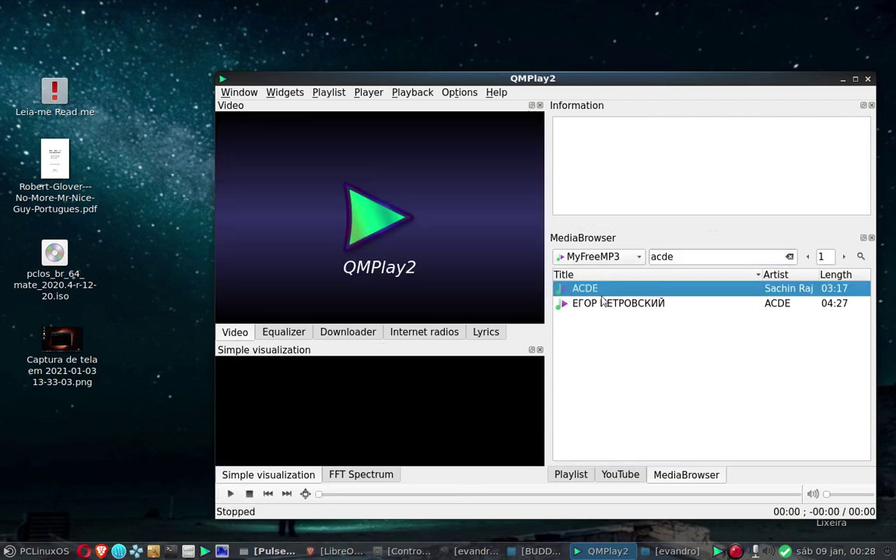
{"action": "left_click", "coordinate": [684, 258]}
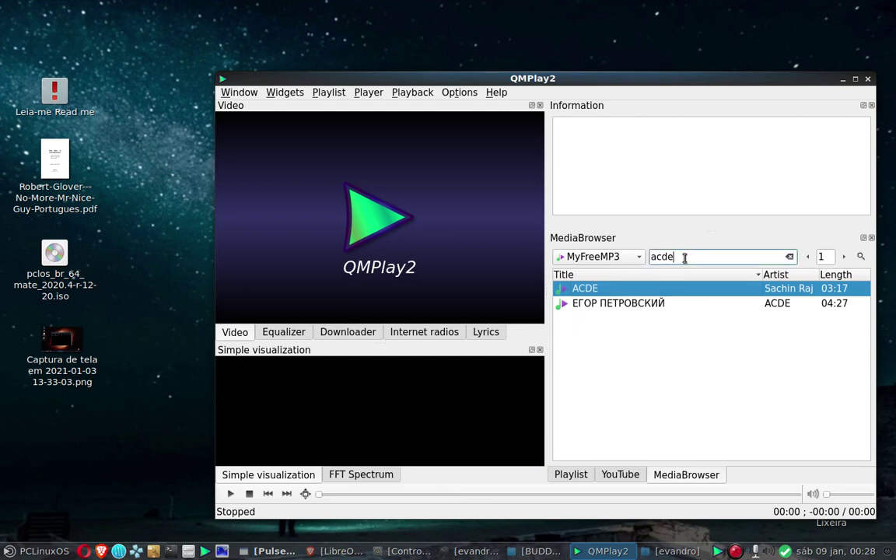
{"action": "key", "text": "Return"}
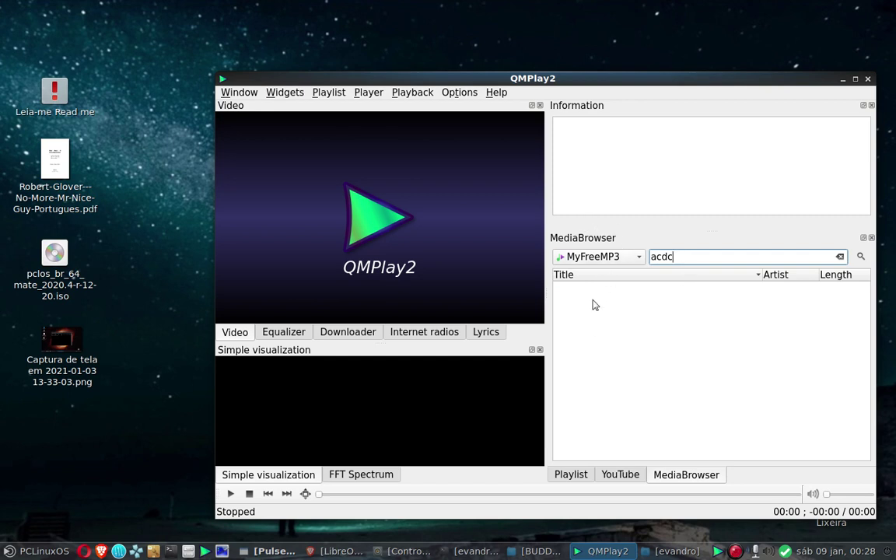
Replace the search term with "iron" and search MyFreeMP3 for matching songs
{"action": "left_click_drag", "start_coordinate": [696, 259], "coordinate": [539, 255]}
{"action": "type", "text": "iron"}
{"action": "key", "text": "Return"}
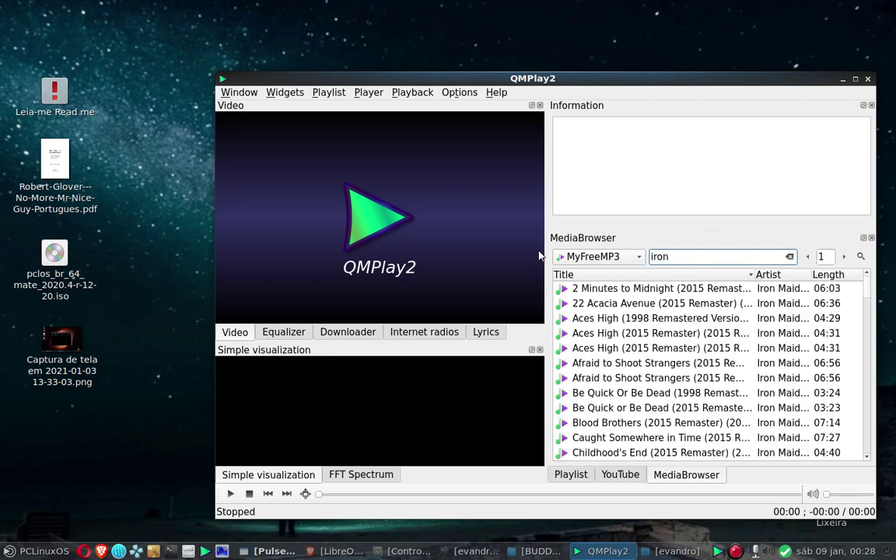
Try to play "Flight of Icarus (2015 Remaster)" and "From Here to Eternity (2015 Remaster)" from the MyFreeMP3 results
{"action": "scroll", "coordinate": [622, 342], "scroll_direction": "down", "scroll_amount": 7}
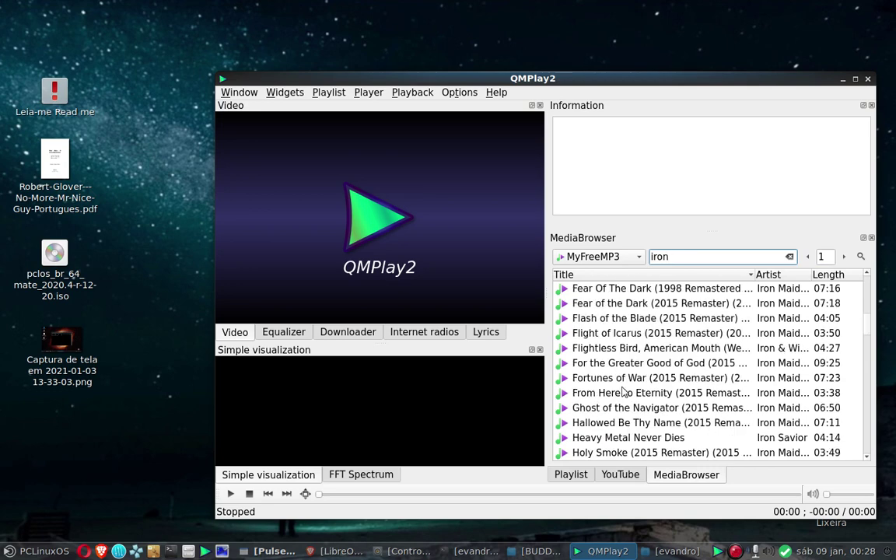
{"action": "left_click", "coordinate": [606, 333]}
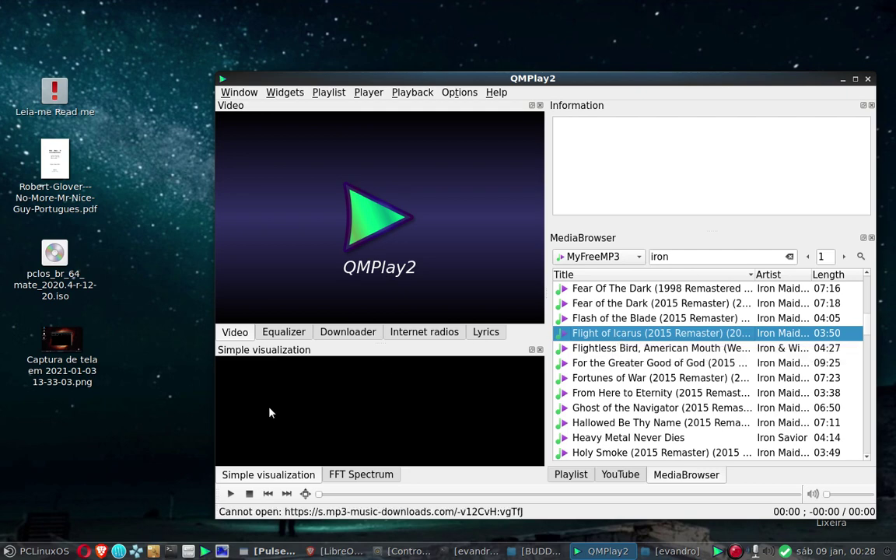
{"action": "double_click", "coordinate": [638, 397]}
{"action": "scroll", "coordinate": [636, 395], "scroll_direction": "down", "scroll_amount": 4}
{"action": "scroll", "coordinate": [769, 284], "scroll_direction": "up", "scroll_amount": 2}
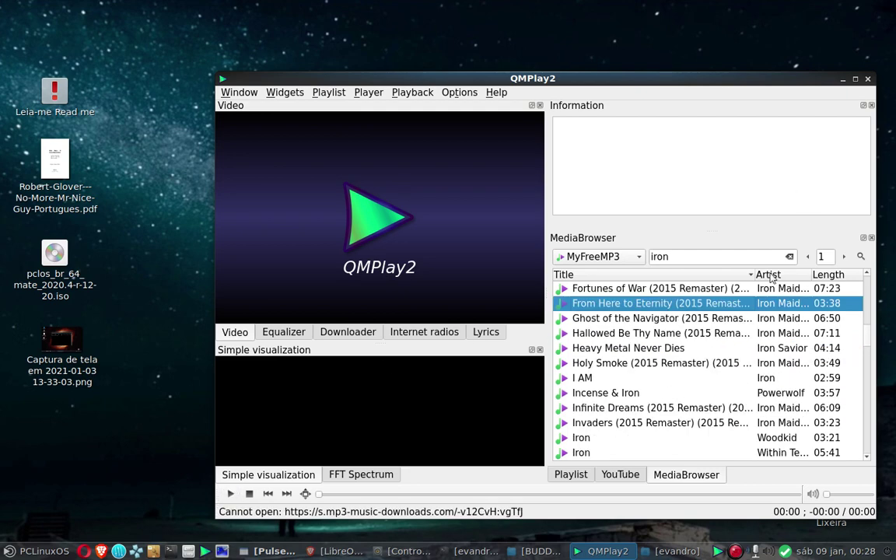
Close QMPlay2 and the file manager window showing the home folder
{"action": "left_click", "coordinate": [866, 80]}
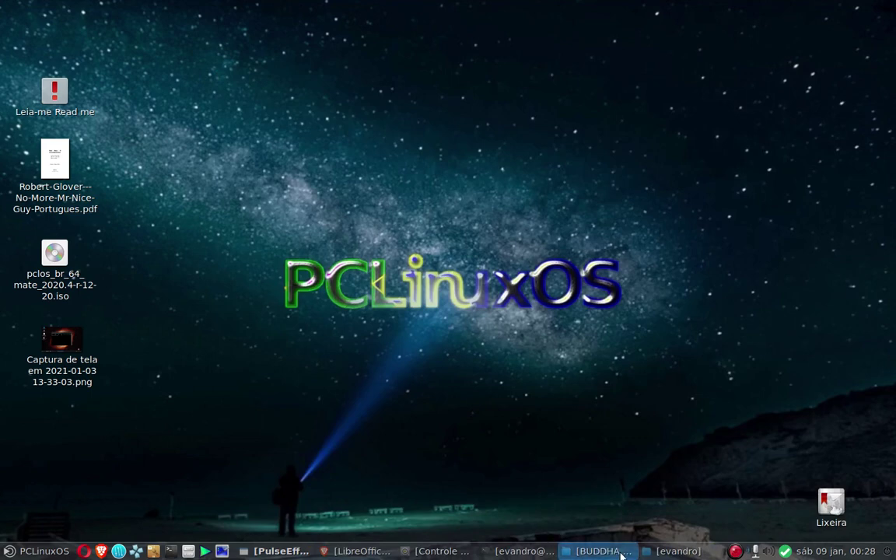
{"action": "left_click", "coordinate": [678, 550]}
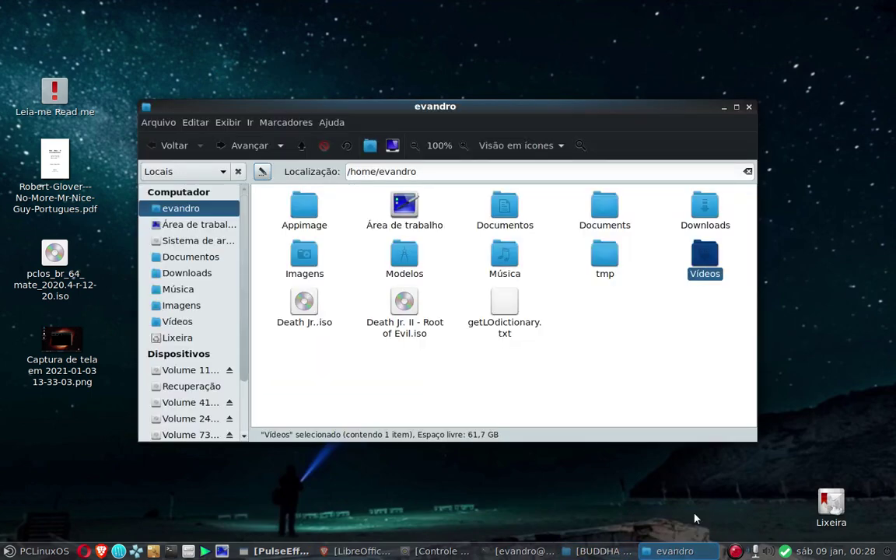
{"action": "left_click", "coordinate": [749, 108]}
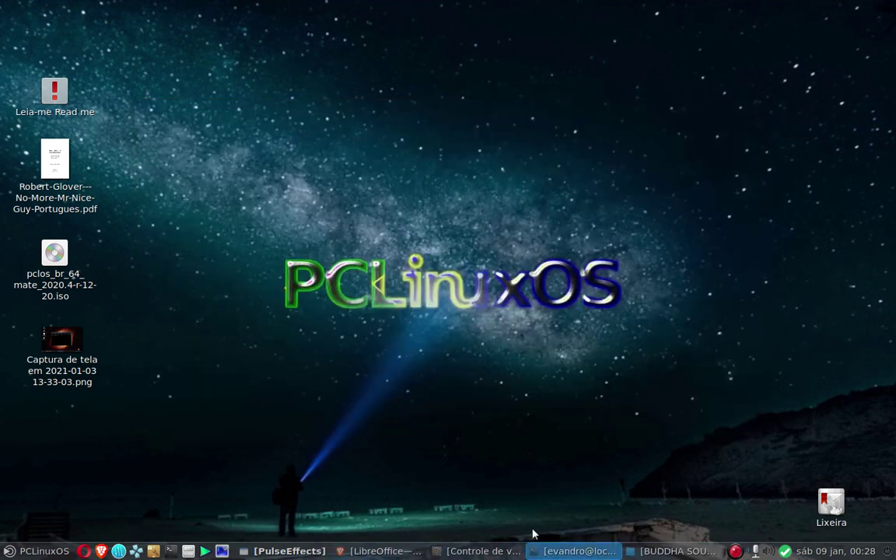
{"action": "left_click", "coordinate": [35, 550]}
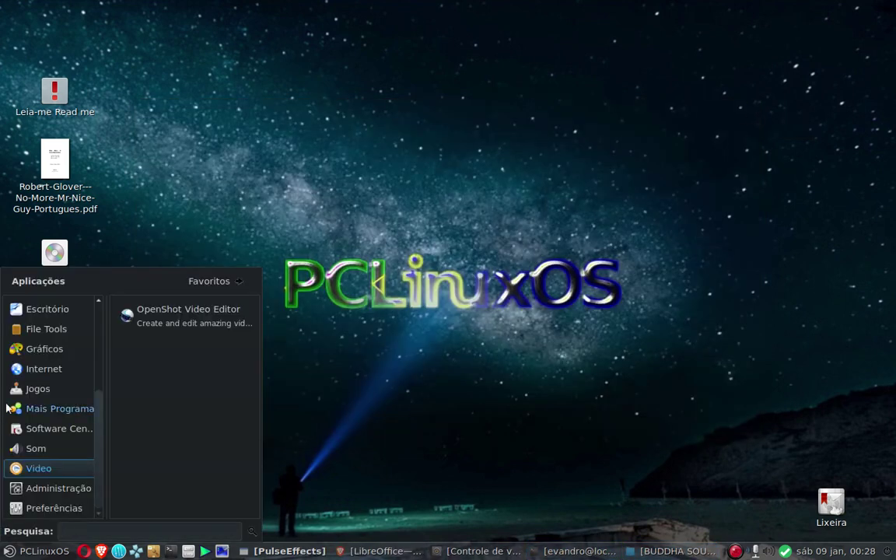
{"action": "mouse_move", "coordinate": [46, 430]}
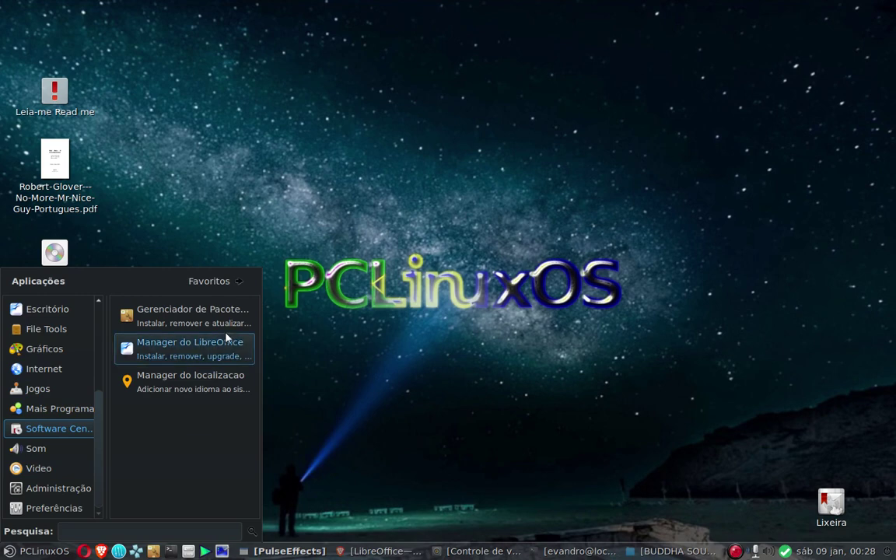
{"action": "left_click", "coordinate": [198, 347]}
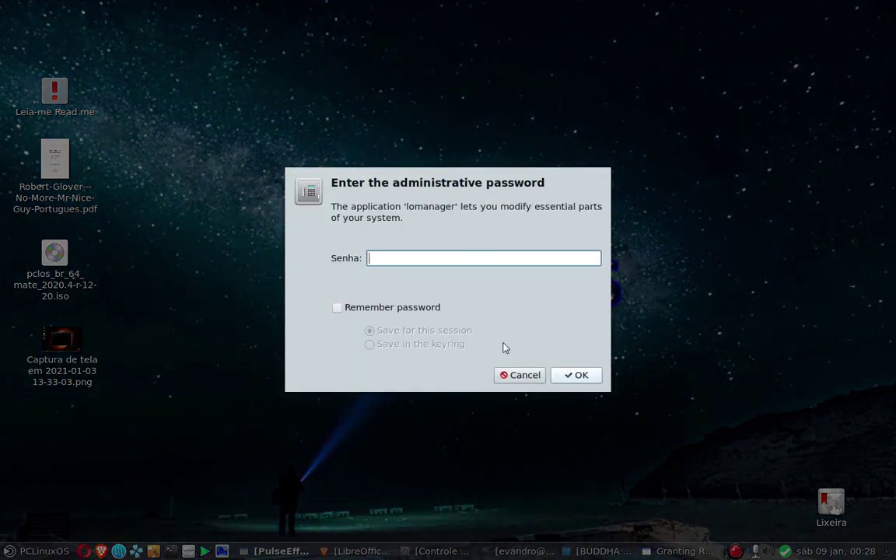
{"action": "left_click", "coordinate": [519, 375]}
Examine the LibreOffice programs listed in the Escritório category of the applications menu
{"action": "left_click", "coordinate": [35, 550]}
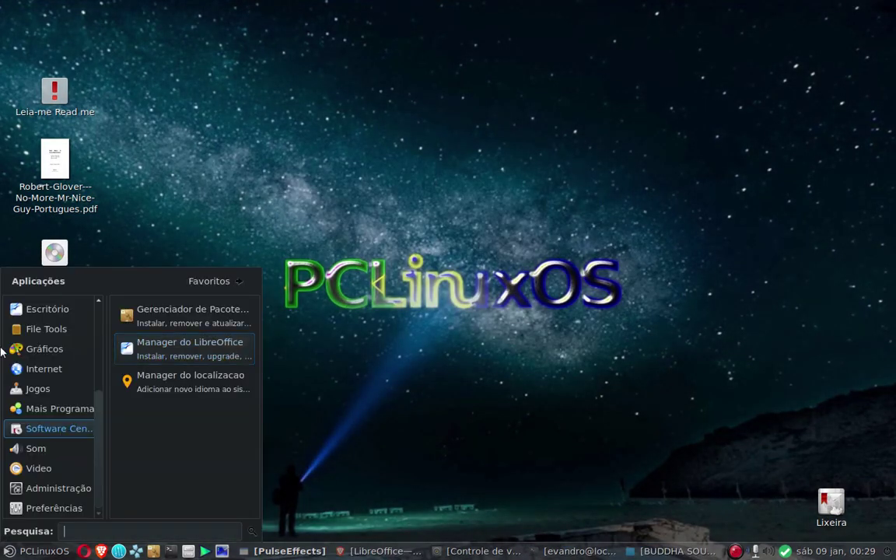
{"action": "scroll", "coordinate": [41, 368], "scroll_direction": "up", "scroll_amount": 3}
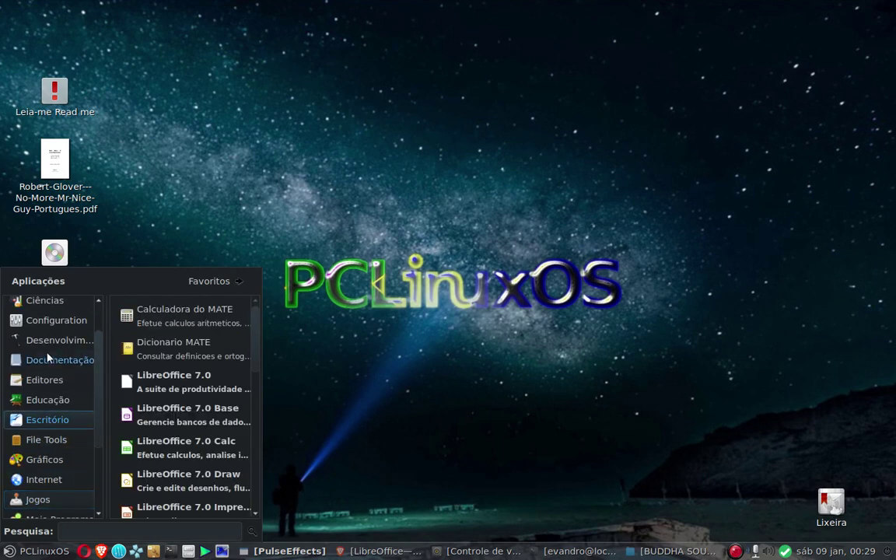
{"action": "mouse_move", "coordinate": [59, 420]}
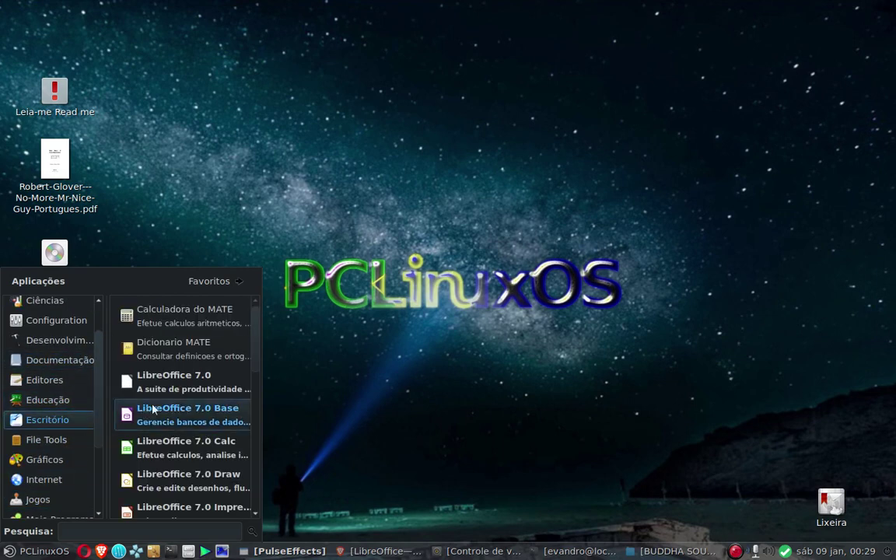
{"action": "scroll", "coordinate": [171, 382], "scroll_direction": "down", "scroll_amount": 2}
{"action": "scroll", "coordinate": [172, 384], "scroll_direction": "down", "scroll_amount": 3}
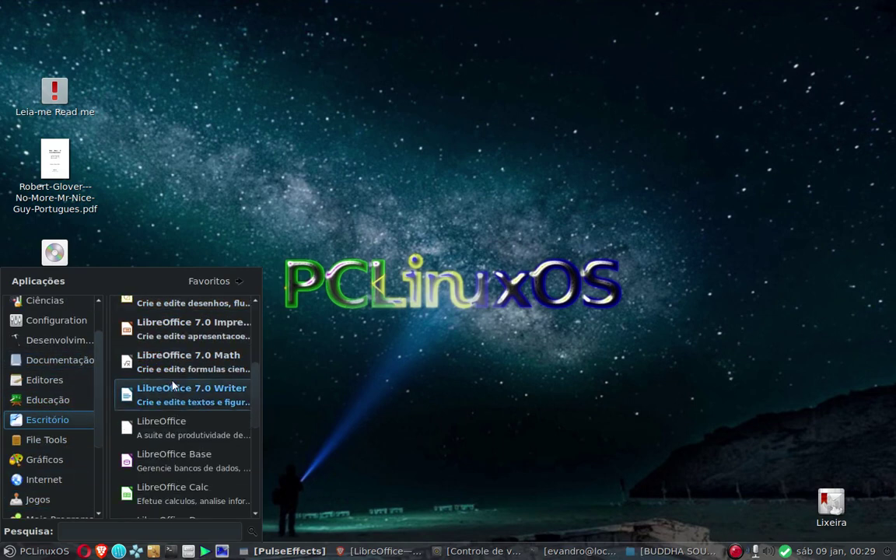
{"action": "scroll", "coordinate": [183, 435], "scroll_direction": "down", "scroll_amount": 3}
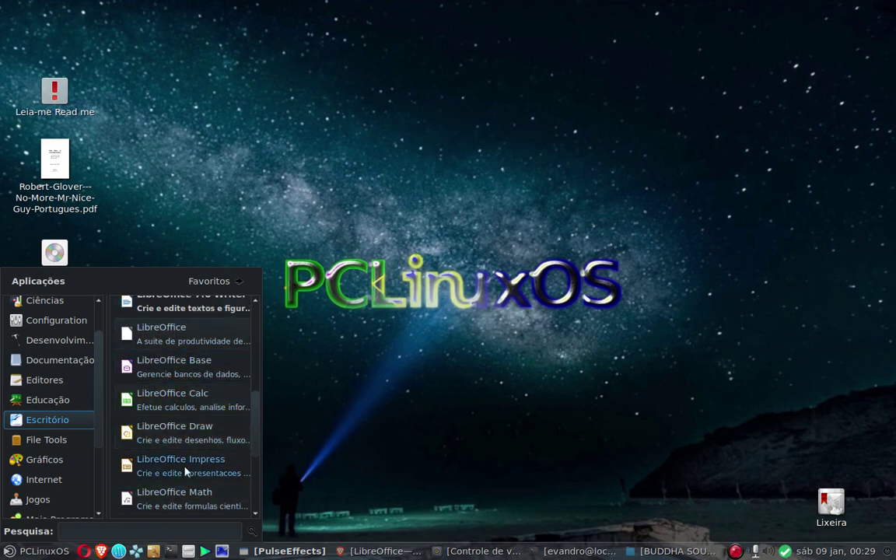
{"action": "scroll", "coordinate": [164, 418], "scroll_direction": "up", "scroll_amount": 4}
{"action": "scroll", "coordinate": [185, 406], "scroll_direction": "up", "scroll_amount": 3}
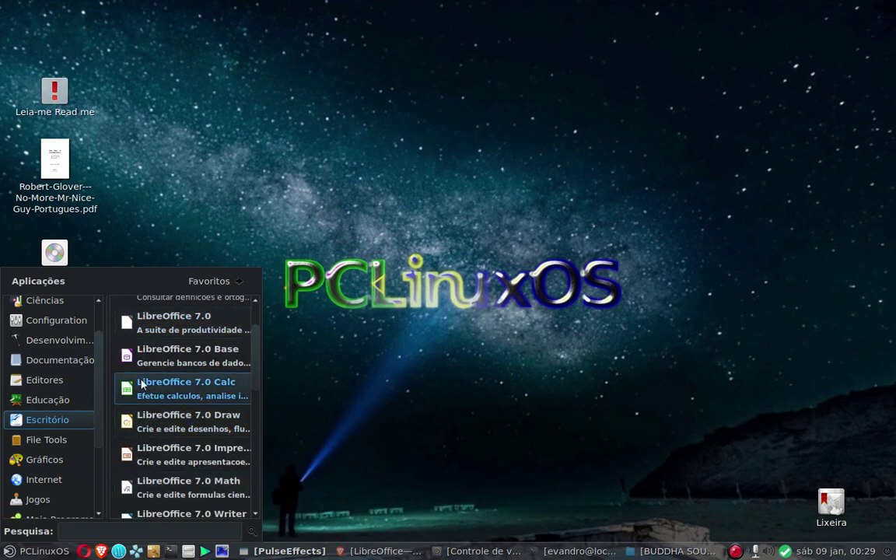
{"action": "scroll", "coordinate": [175, 365], "scroll_direction": "up", "scroll_amount": 1}
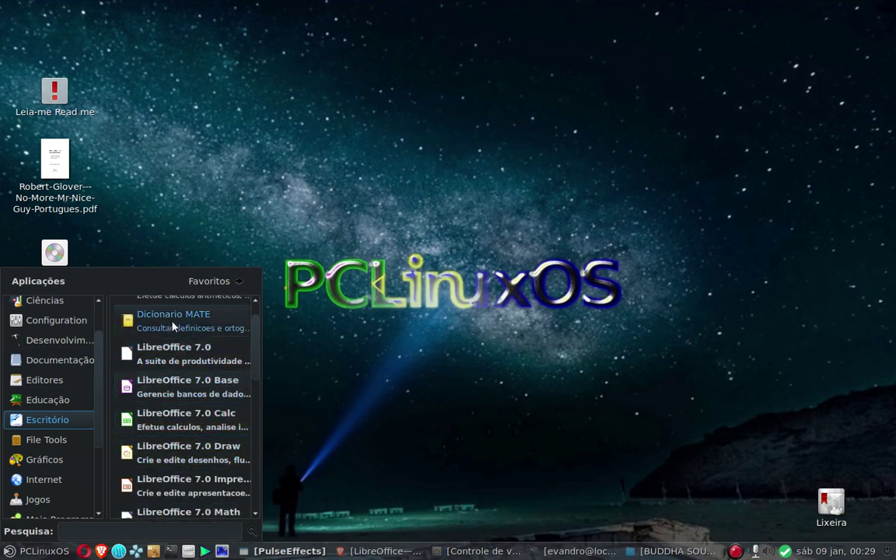
Launch LibreOffice 7.0 Calc, dismiss its tip of the day and release notes notice, and close the program
{"action": "left_click", "coordinate": [178, 421]}
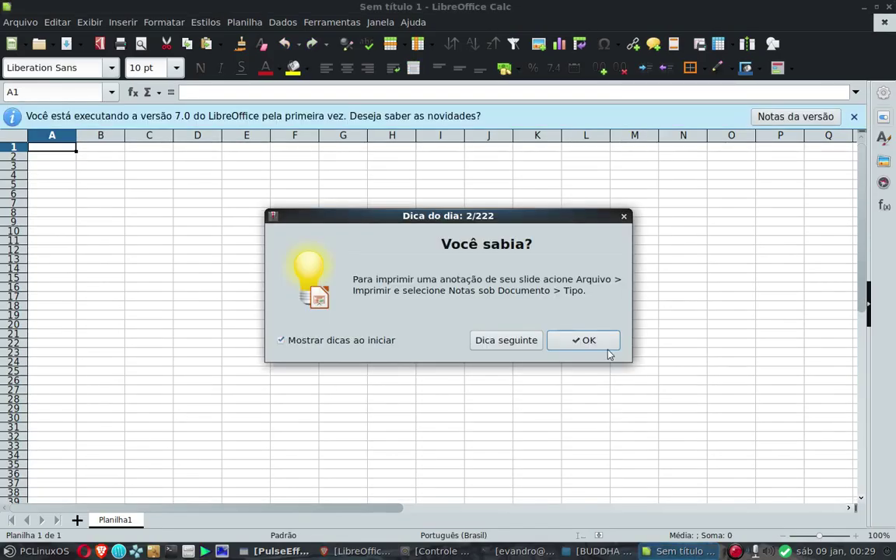
{"action": "left_click", "coordinate": [598, 344]}
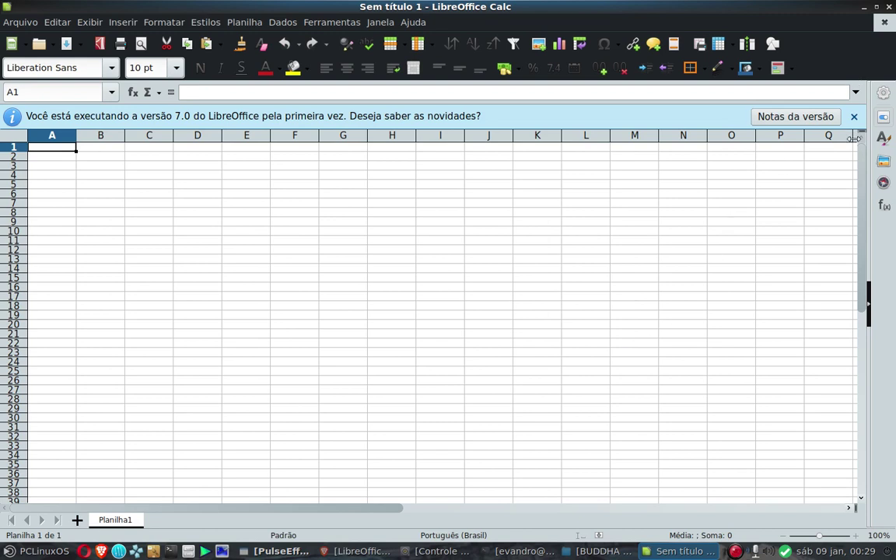
{"action": "left_click", "coordinate": [854, 116]}
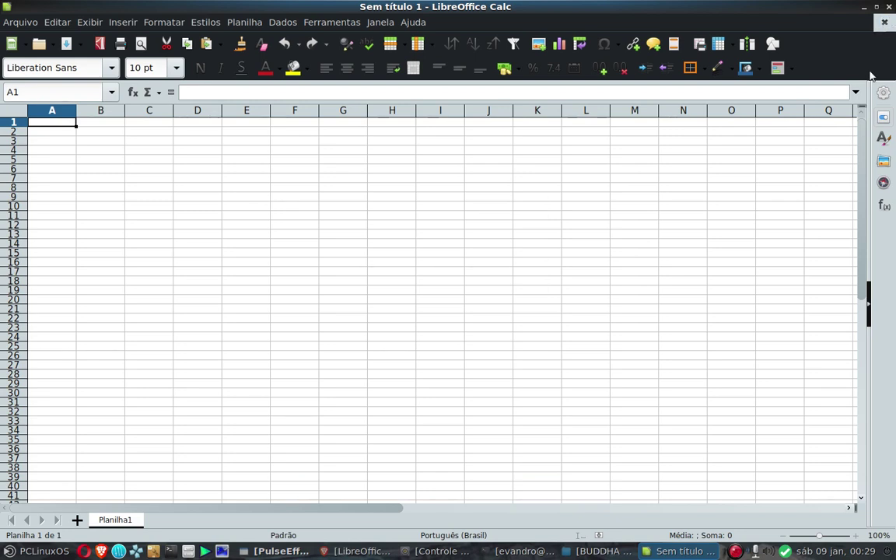
{"action": "left_click", "coordinate": [889, 7]}
Review the Software Center, Som and Video categories and try to launch OpenShot Video Editor, dismissing the resulting dialog
{"action": "left_click", "coordinate": [11, 550]}
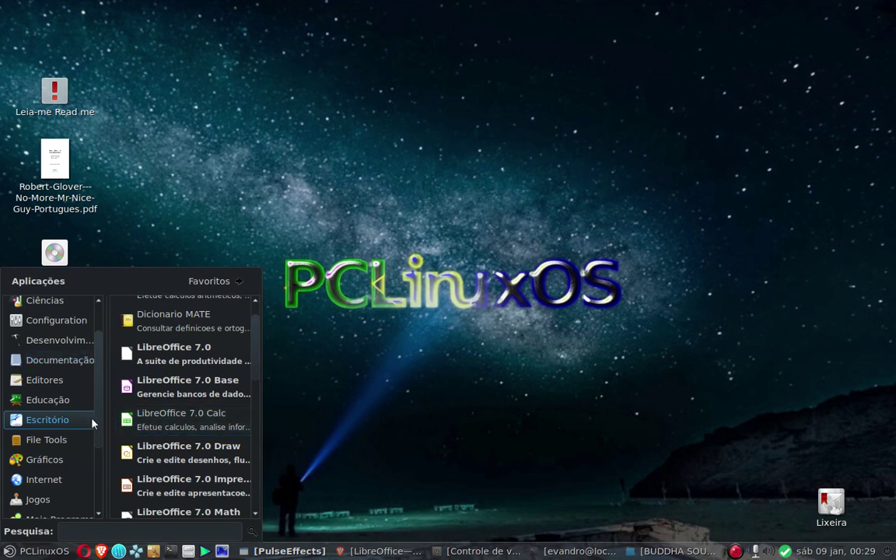
{"action": "scroll", "coordinate": [65, 480], "scroll_direction": "down", "scroll_amount": 3}
{"action": "left_click", "coordinate": [45, 426]}
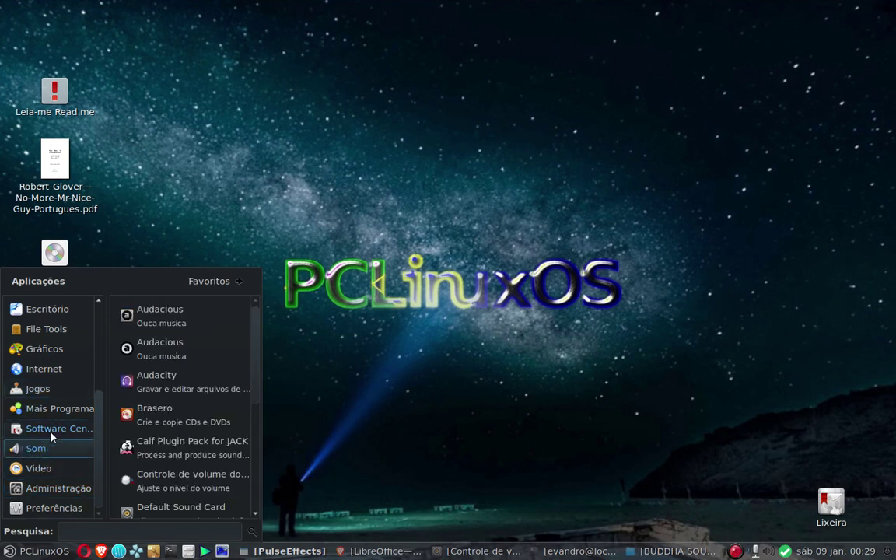
{"action": "mouse_move", "coordinate": [85, 428]}
{"action": "mouse_move", "coordinate": [46, 468]}
{"action": "mouse_move", "coordinate": [42, 446]}
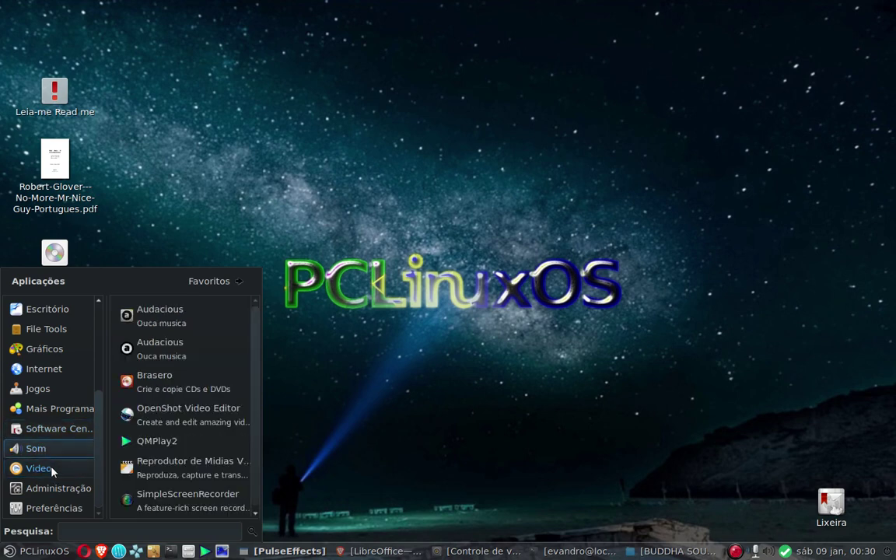
{"action": "left_click", "coordinate": [175, 422]}
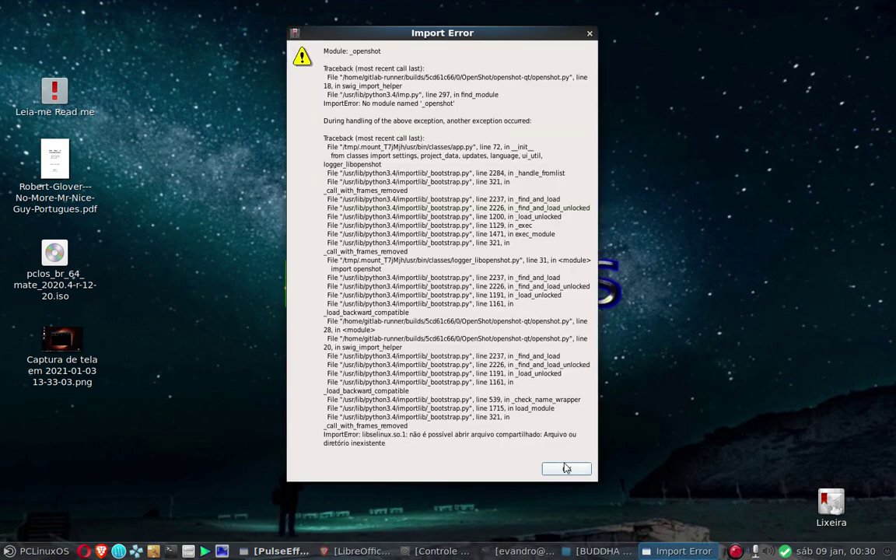
{"action": "left_click", "coordinate": [567, 470]}
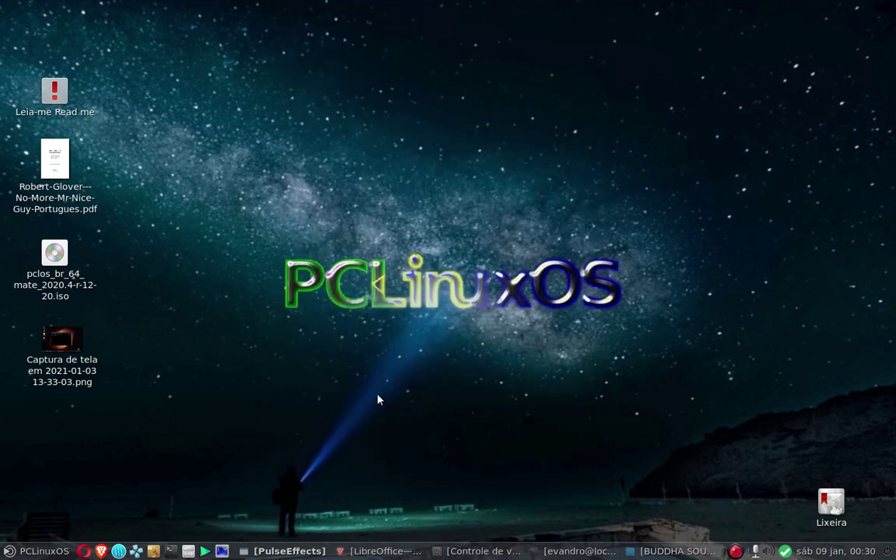
Launch the NTFS configuration tool from the Administração category with the root password, and close it without configuring any new partition
{"action": "left_click", "coordinate": [10, 551]}
{"action": "left_click", "coordinate": [26, 428]}
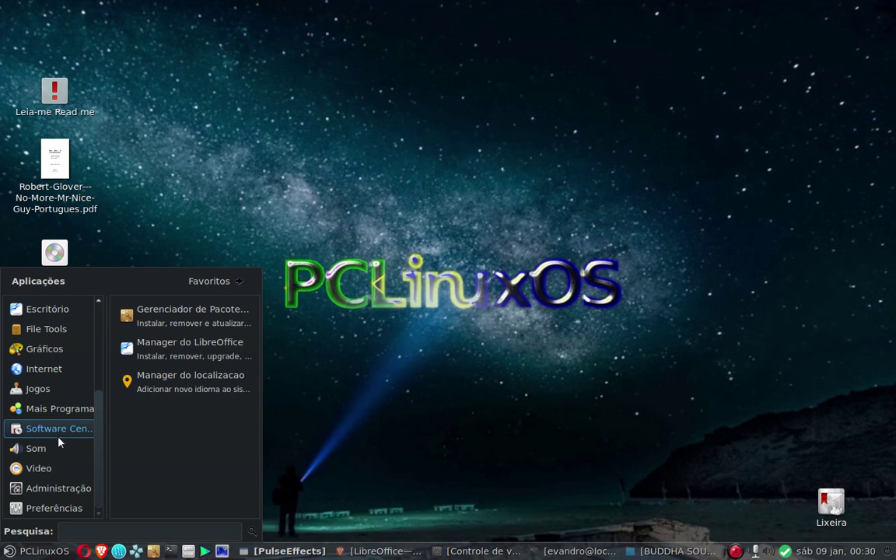
{"action": "mouse_move", "coordinate": [62, 474]}
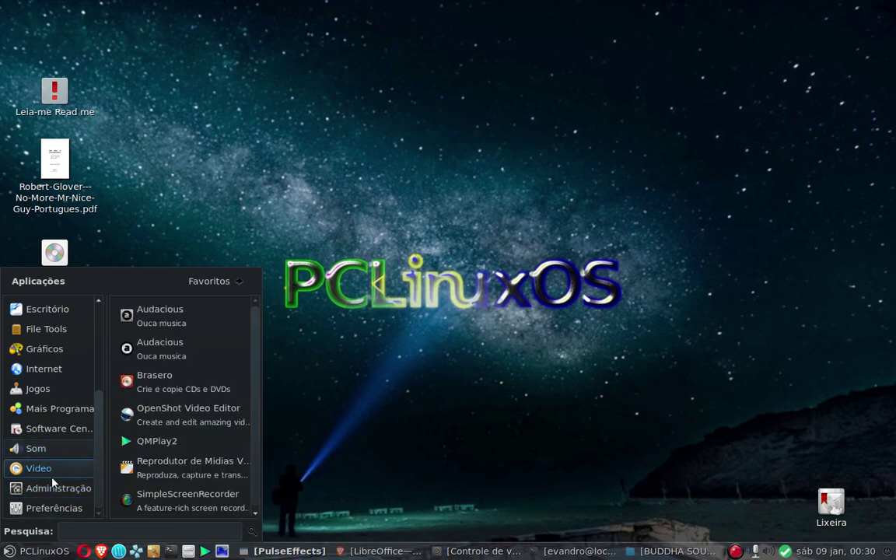
{"action": "mouse_move", "coordinate": [61, 494]}
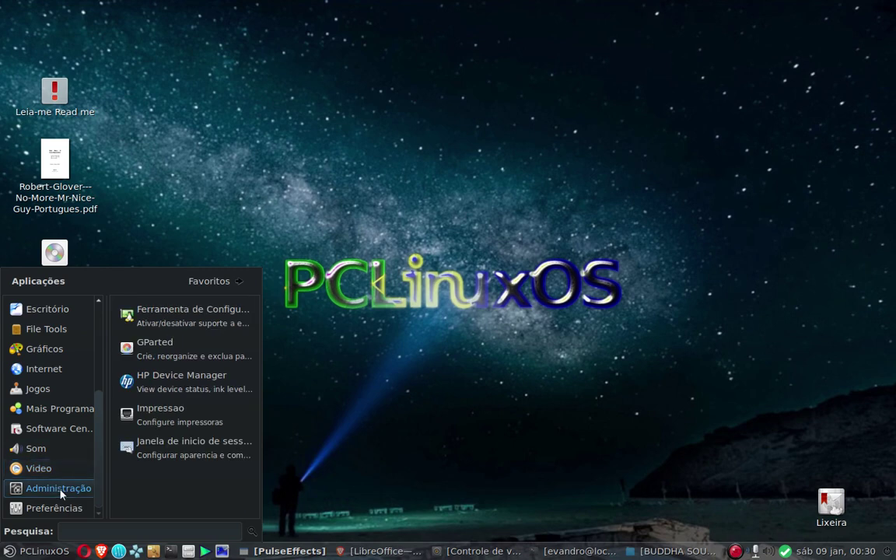
{"action": "left_click", "coordinate": [181, 321]}
{"action": "type", "text": "****"}
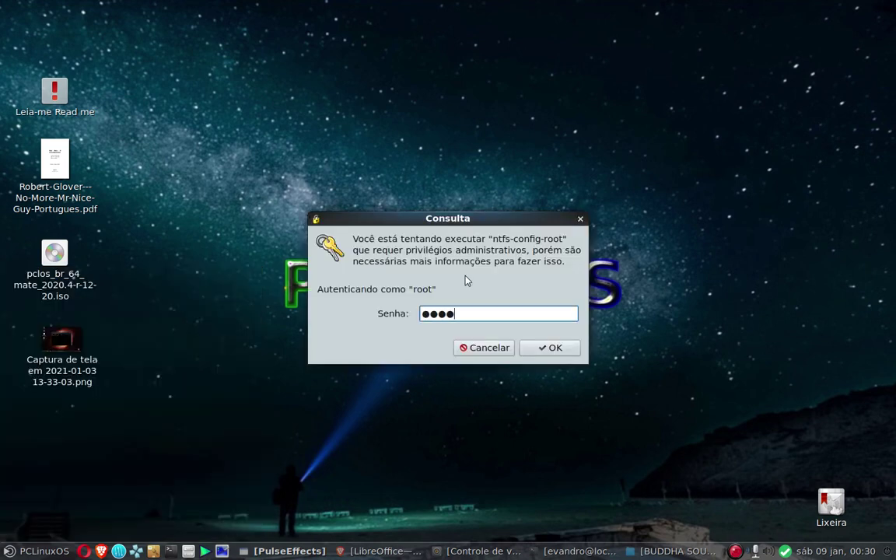
{"action": "key", "text": "BackSpace"}
{"action": "key", "text": "BackSpace"}
{"action": "key", "text": "BackSpace"}
{"action": "key", "text": "BackSpace"}
{"action": "type", "text": "***"}
{"action": "key", "text": "Return"}
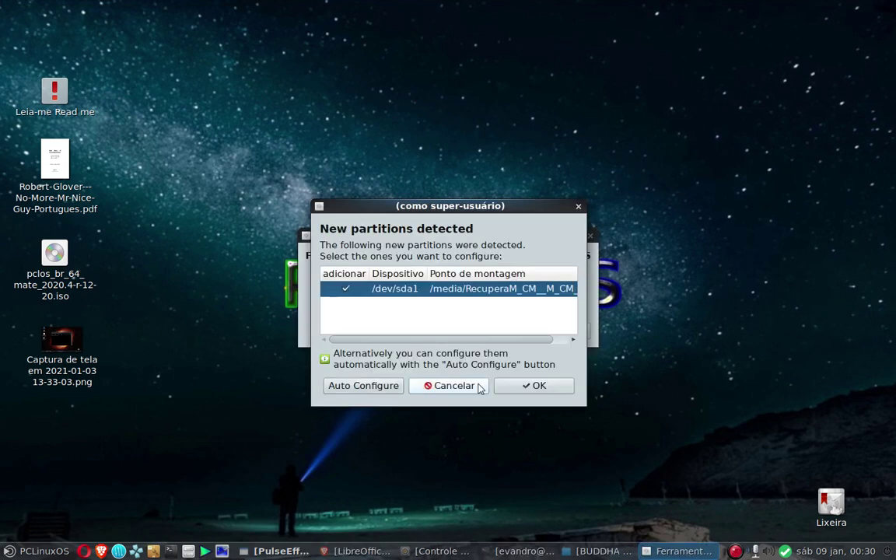
{"action": "left_click", "coordinate": [445, 387]}
{"action": "left_click", "coordinate": [558, 331]}
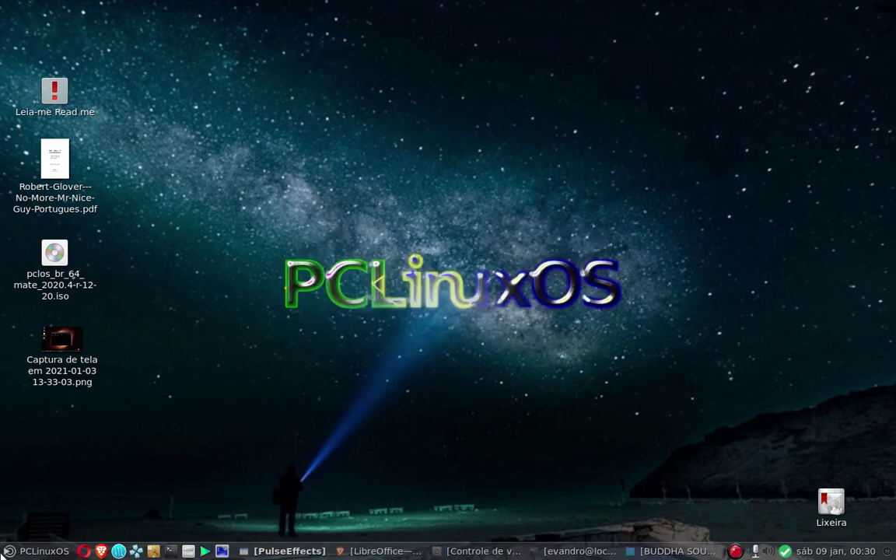
Examine the settings tools listed in the Preferências category of the applications menu, from Aparencia through Tecnologias Assistivas
{"action": "left_click", "coordinate": [36, 550]}
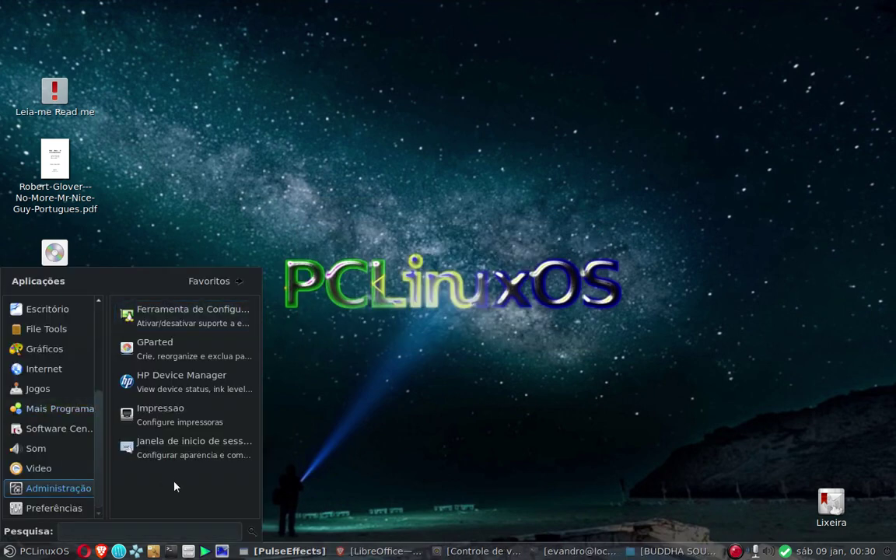
{"action": "left_click", "coordinate": [55, 508]}
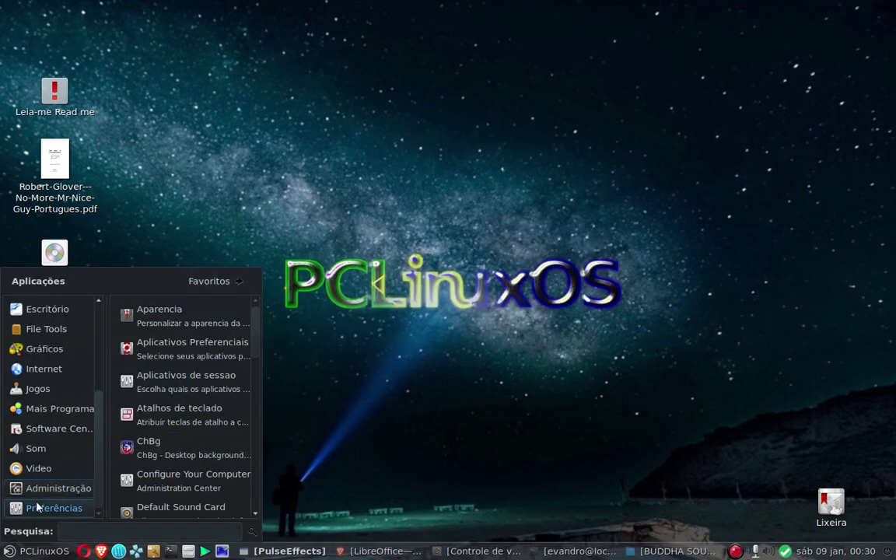
{"action": "scroll", "coordinate": [117, 490], "scroll_direction": "down", "scroll_amount": 1}
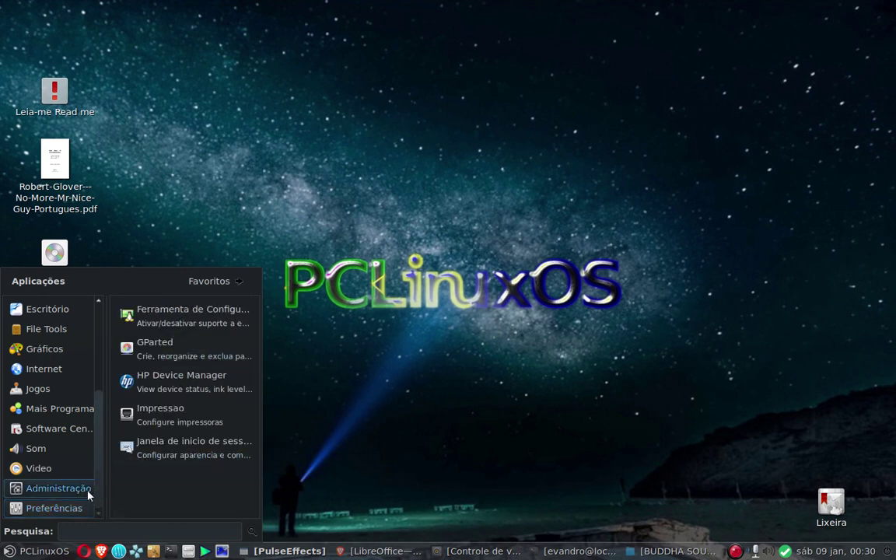
{"action": "scroll", "coordinate": [163, 303], "scroll_direction": "up", "scroll_amount": 1}
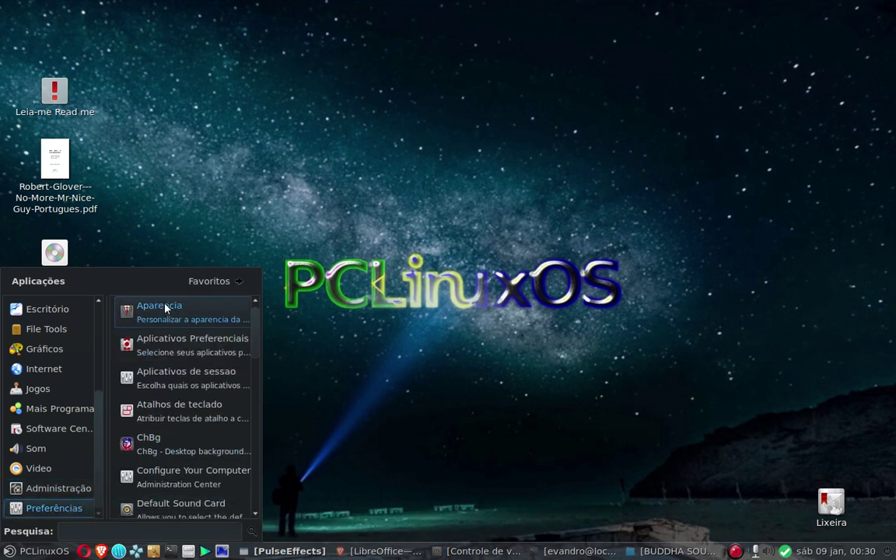
{"action": "scroll", "coordinate": [161, 350], "scroll_direction": "down", "scroll_amount": 2}
{"action": "scroll", "coordinate": [180, 409], "scroll_direction": "down", "scroll_amount": 1}
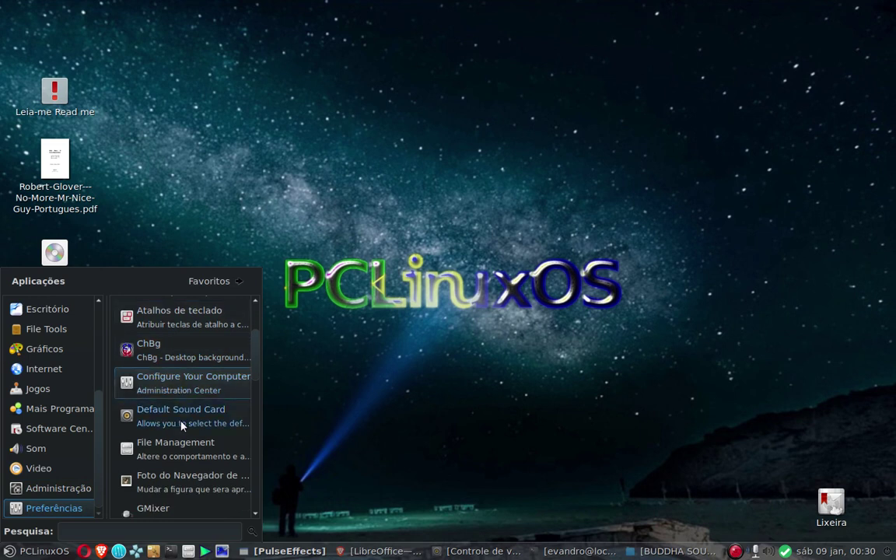
{"action": "scroll", "coordinate": [182, 433], "scroll_direction": "down", "scroll_amount": 2}
{"action": "scroll", "coordinate": [182, 437], "scroll_direction": "down", "scroll_amount": 1}
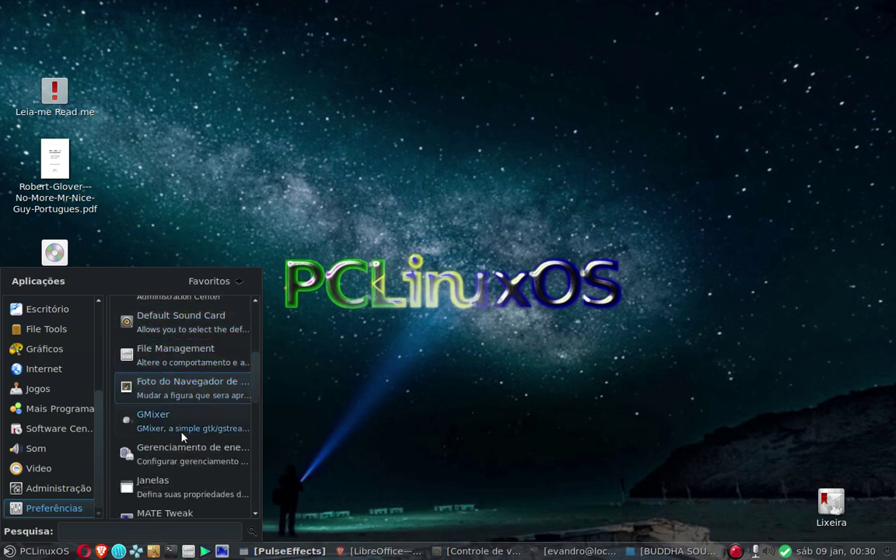
{"action": "scroll", "coordinate": [182, 437], "scroll_direction": "down", "scroll_amount": 1}
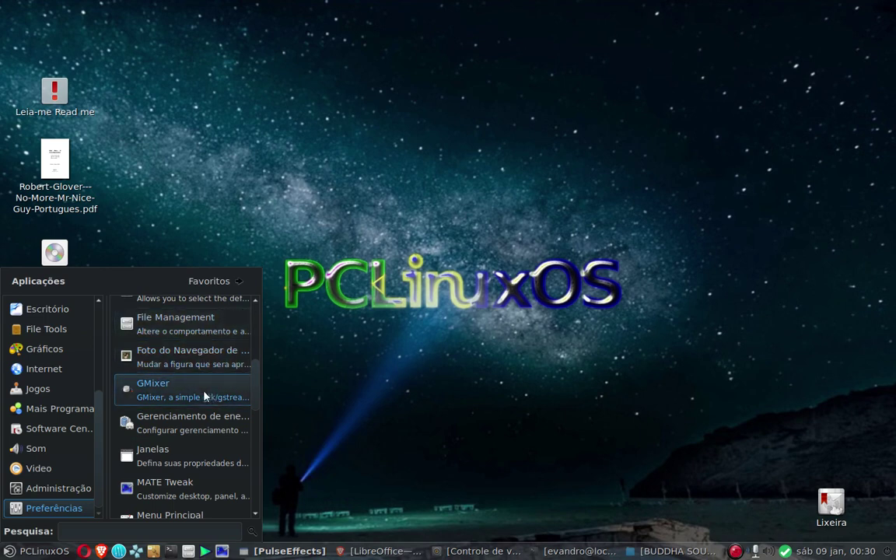
{"action": "scroll", "coordinate": [200, 423], "scroll_direction": "down", "scroll_amount": 2}
{"action": "scroll", "coordinate": [195, 444], "scroll_direction": "down", "scroll_amount": 2}
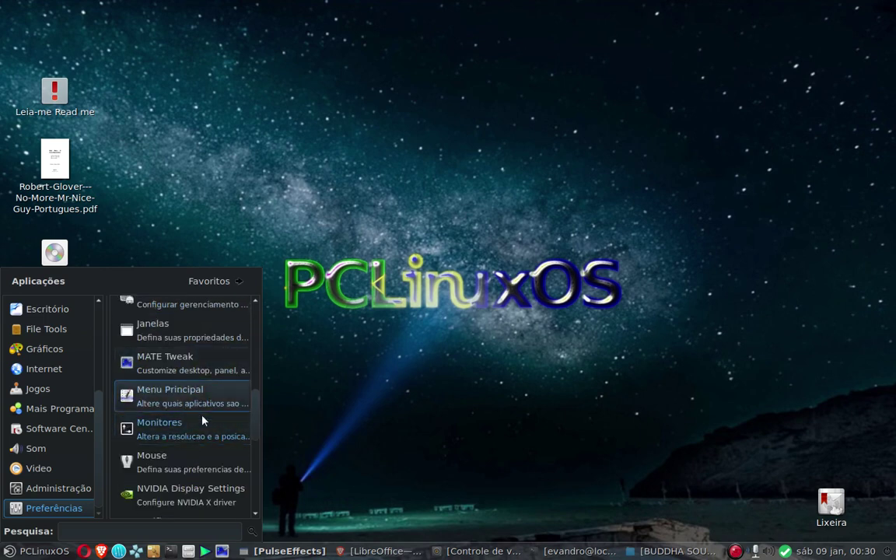
{"action": "scroll", "coordinate": [201, 428], "scroll_direction": "down", "scroll_amount": 4}
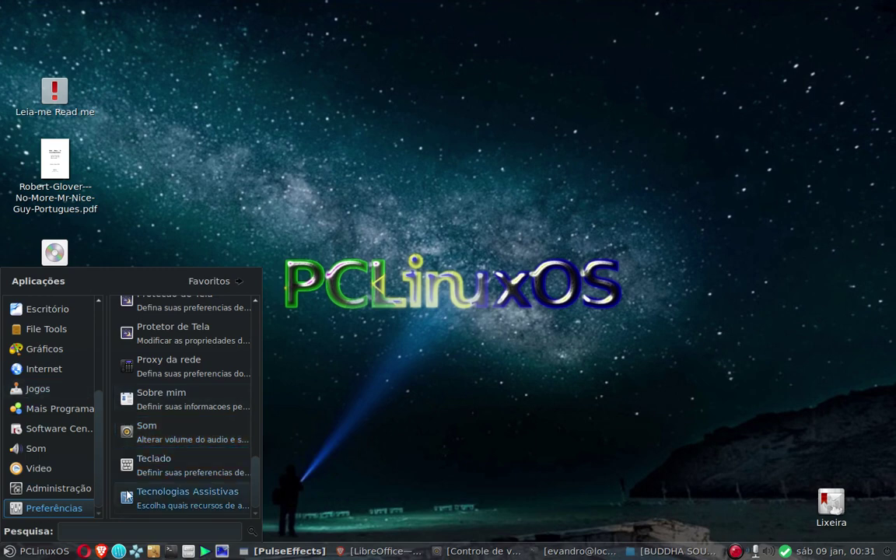
Search the applications menu for "confi" and launch Configure Your Computer, authenticating with the root password
{"action": "type", "text": "confi"}
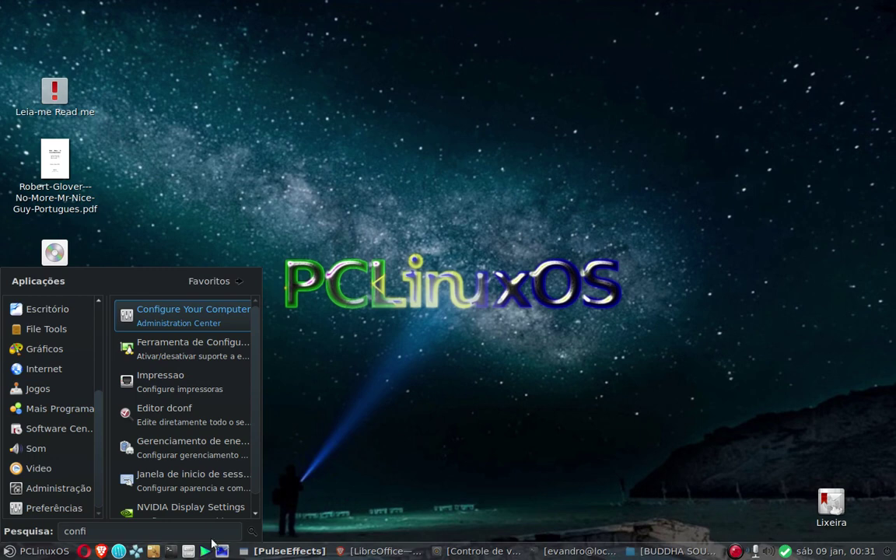
{"action": "left_click", "coordinate": [191, 330]}
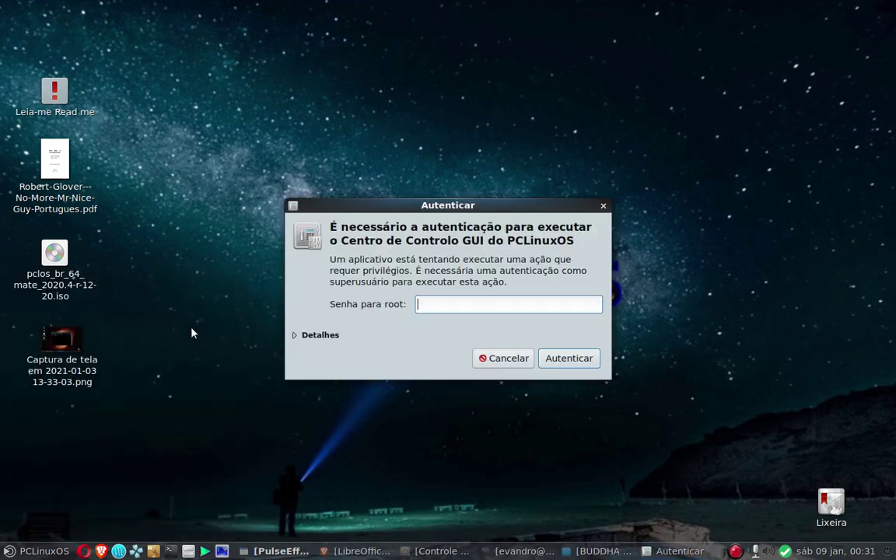
{"action": "type", "text": "•••"}
{"action": "key", "text": "Return"}
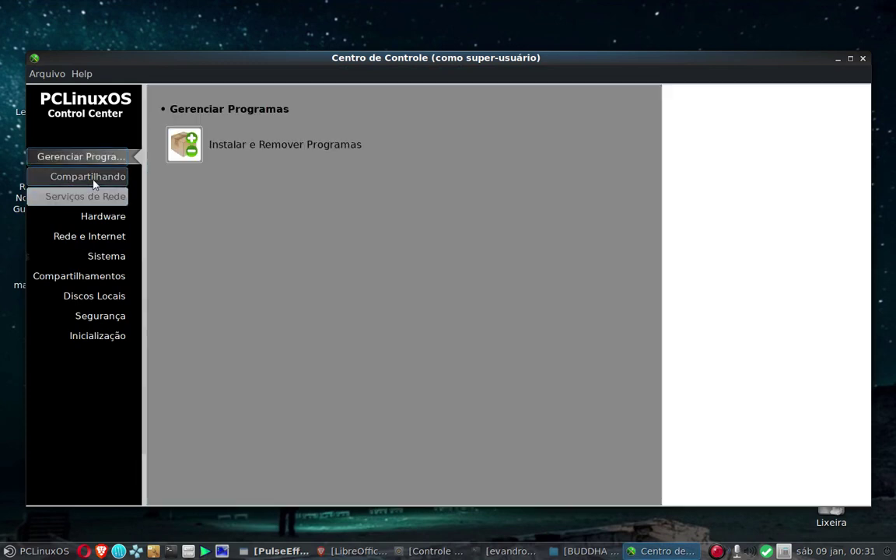
Review the Hardware, Rede e Internet, Sistema, Compartilhamentos, Discos Locais, Segurança and Inicialização sections of the PCLinuxOS Control Center, and close it
{"action": "left_click", "coordinate": [111, 218]}
{"action": "scroll", "coordinate": [382, 396], "scroll_direction": "down", "scroll_amount": 2}
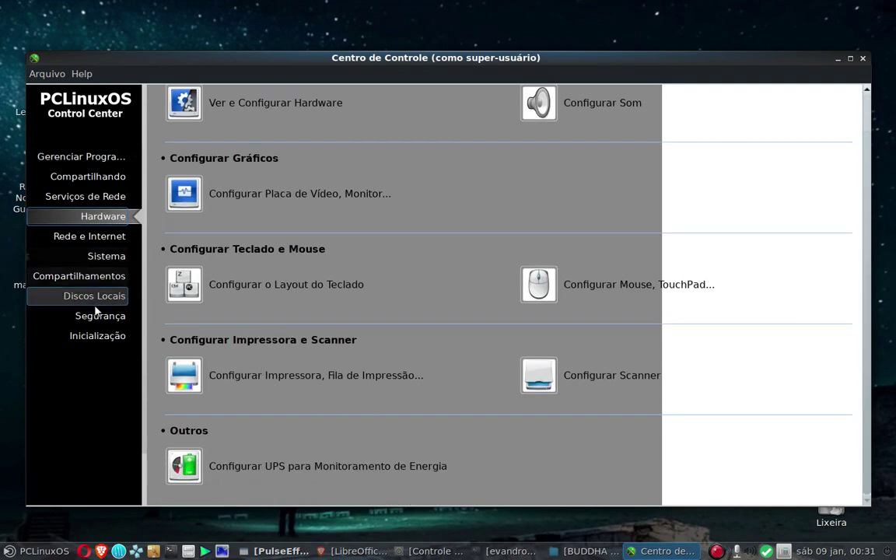
{"action": "left_click", "coordinate": [114, 336]}
{"action": "left_click", "coordinate": [114, 318]}
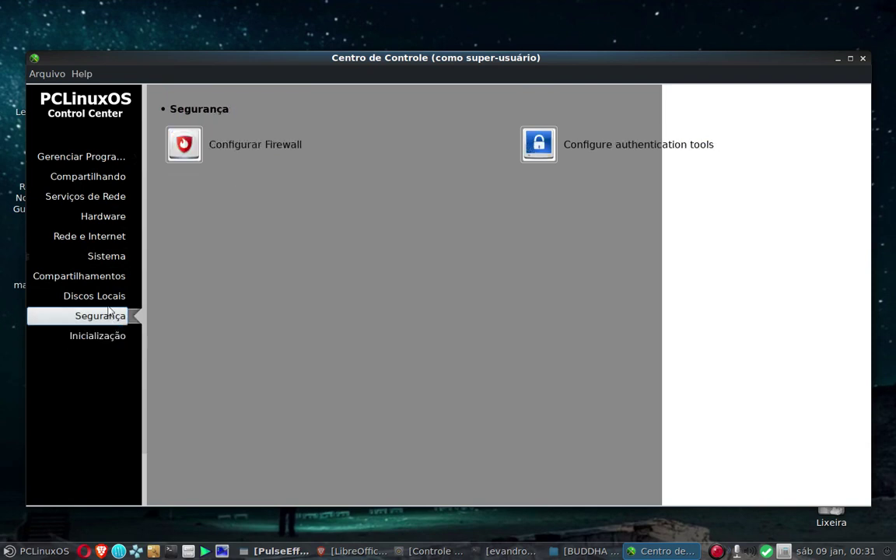
{"action": "left_click", "coordinate": [97, 296]}
{"action": "left_click", "coordinate": [103, 336]}
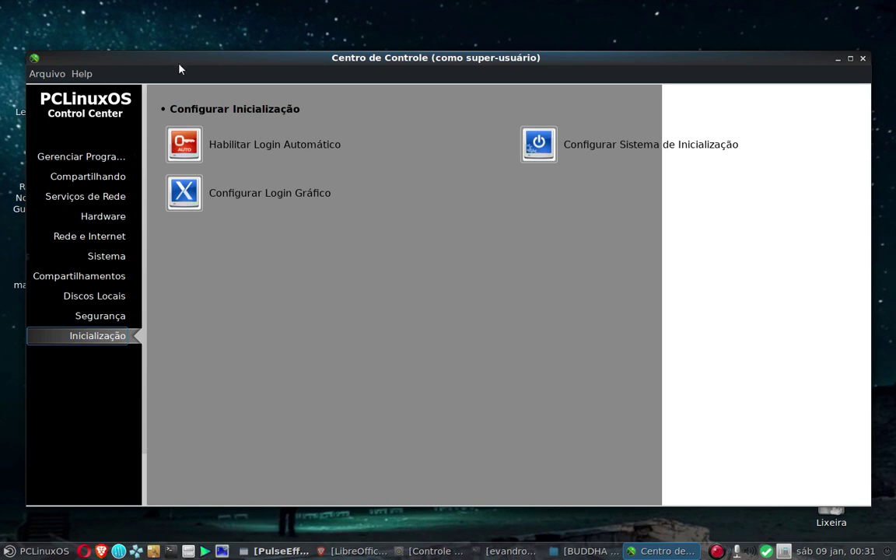
{"action": "left_click", "coordinate": [113, 217]}
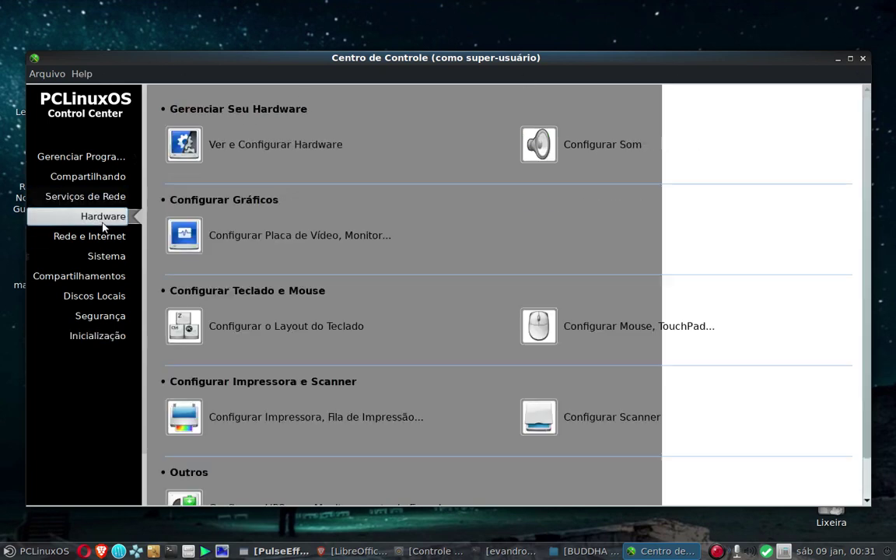
{"action": "left_click", "coordinate": [109, 235]}
{"action": "left_click", "coordinate": [113, 256]}
{"action": "left_click", "coordinate": [118, 276]}
{"action": "left_click", "coordinate": [118, 296]}
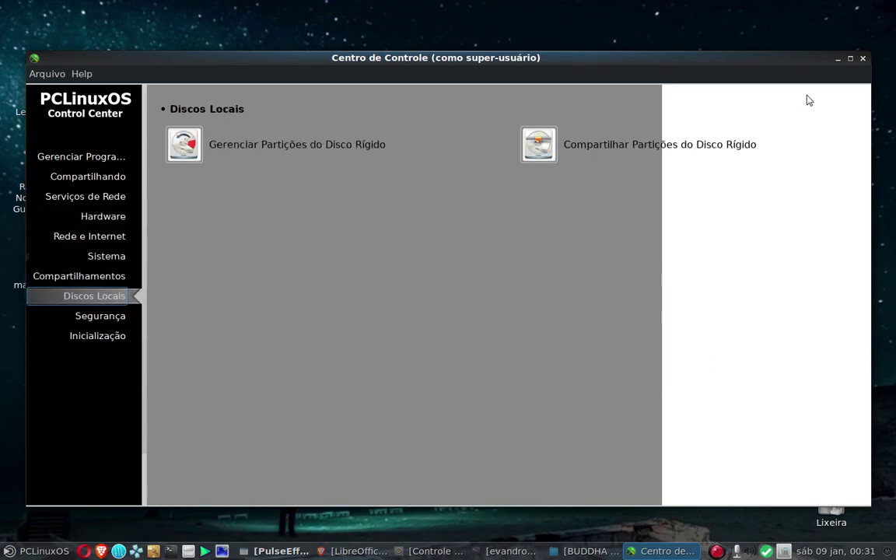
{"action": "left_click", "coordinate": [863, 59]}
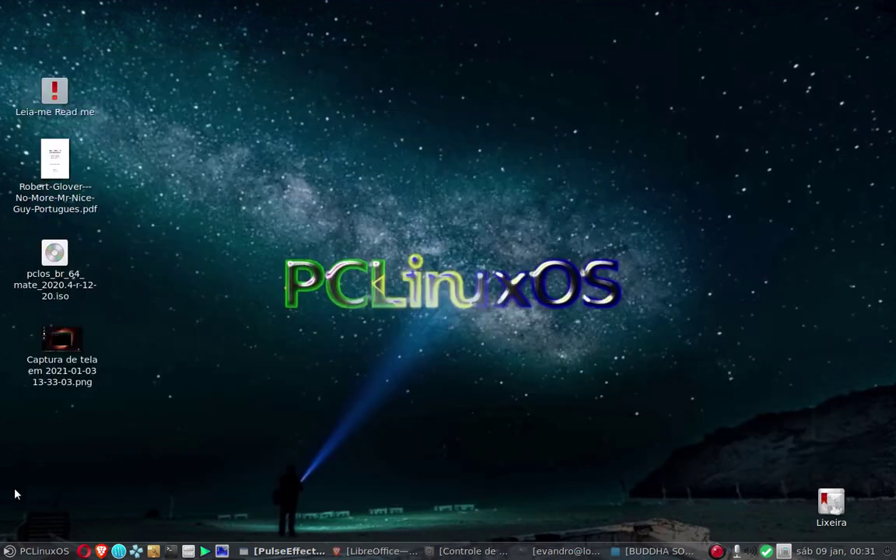
Open the MATE Centro de Controle from the menu's favourites and review its groups of settings tools
{"action": "left_click", "coordinate": [10, 551]}
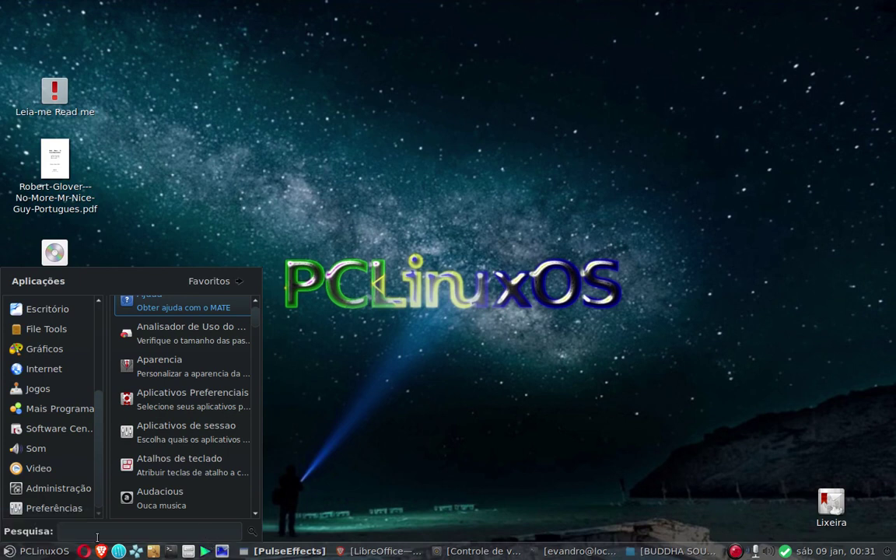
{"action": "mouse_move", "coordinate": [58, 487]}
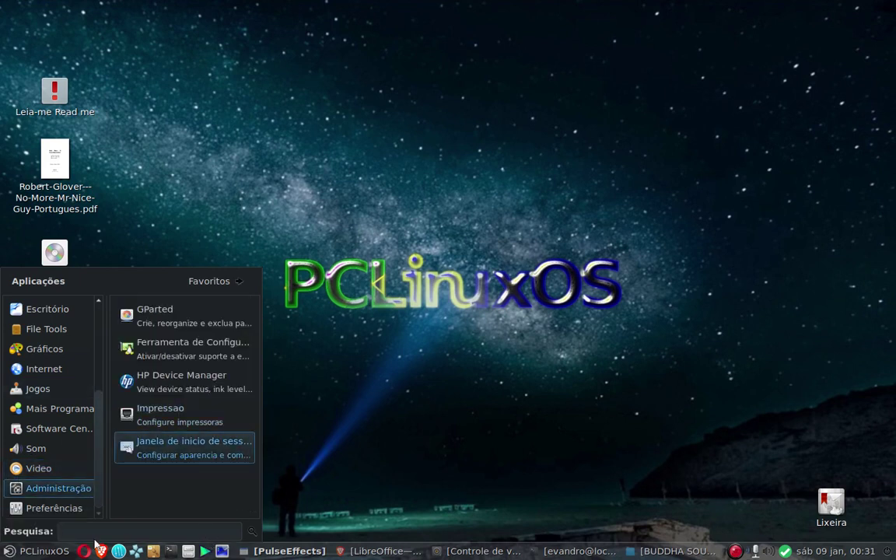
{"action": "left_click", "coordinate": [206, 280]}
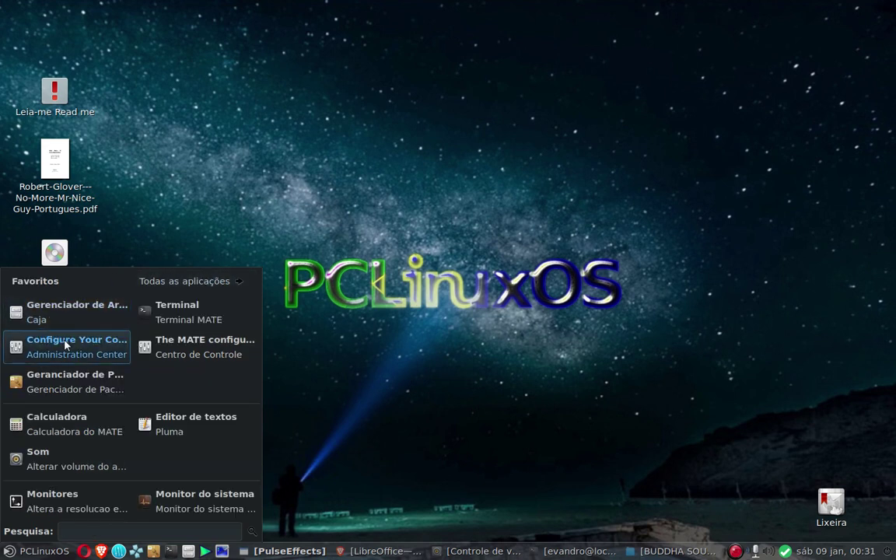
{"action": "left_click", "coordinate": [207, 348]}
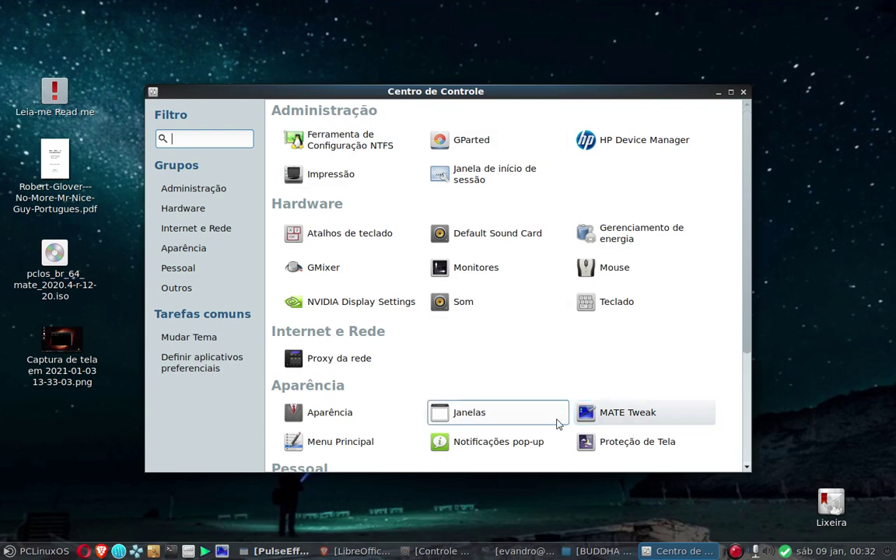
{"action": "scroll", "coordinate": [529, 314], "scroll_direction": "down", "scroll_amount": 3}
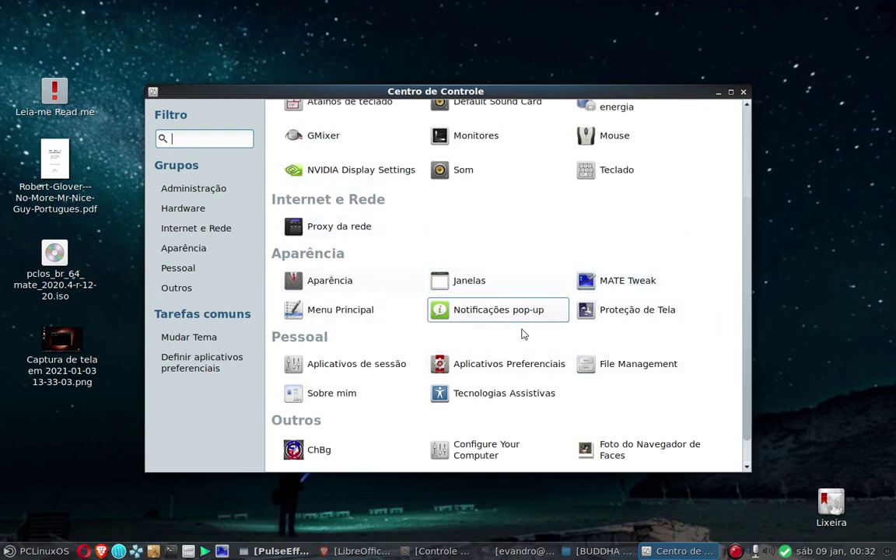
{"action": "scroll", "coordinate": [325, 329], "scroll_direction": "up", "scroll_amount": 3}
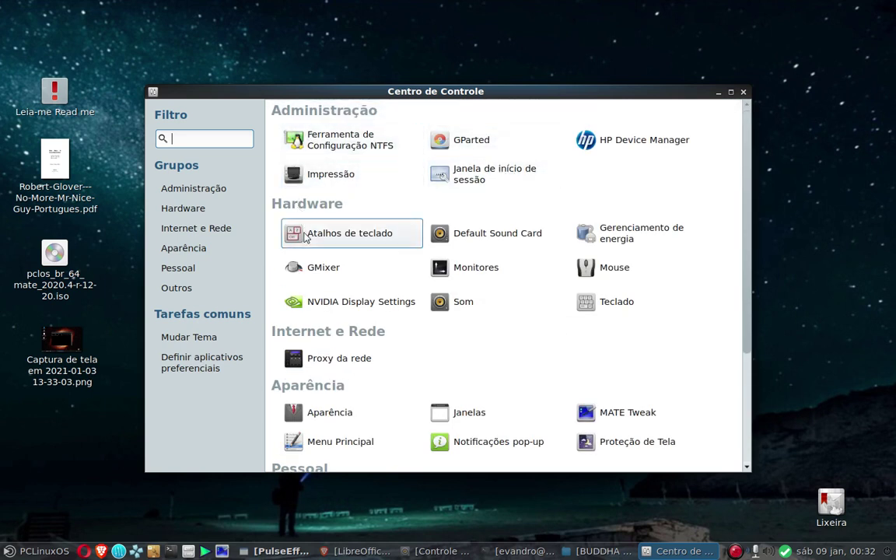
View the Som preferences and the ChBg setup from the Centro de Controle, closing each without changes, and close the Centro de Controle
{"action": "left_click", "coordinate": [463, 310]}
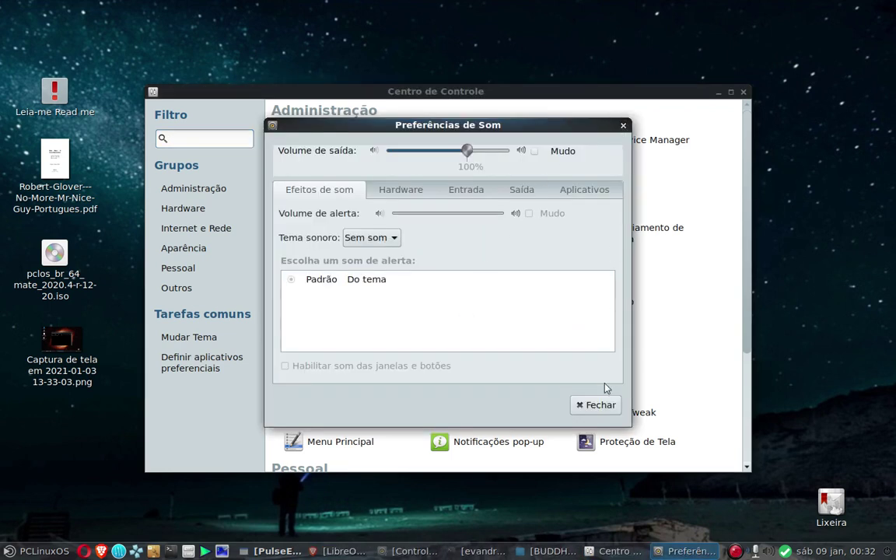
{"action": "left_click", "coordinate": [597, 404]}
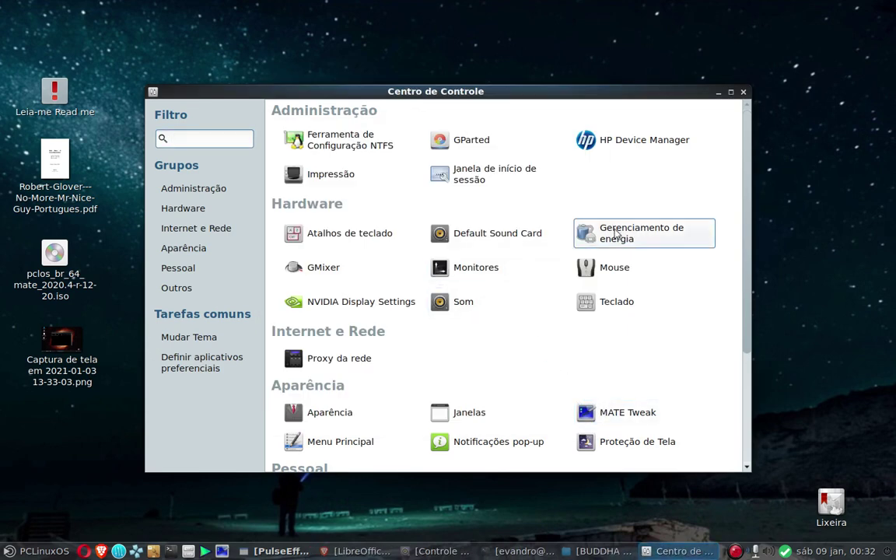
{"action": "scroll", "coordinate": [366, 337], "scroll_direction": "down", "scroll_amount": 3}
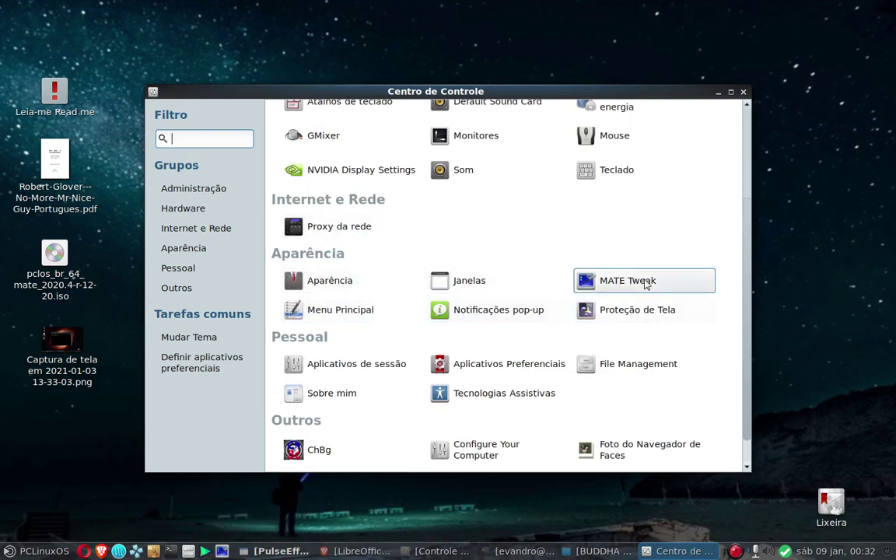
{"action": "scroll", "coordinate": [463, 381], "scroll_direction": "down", "scroll_amount": 1}
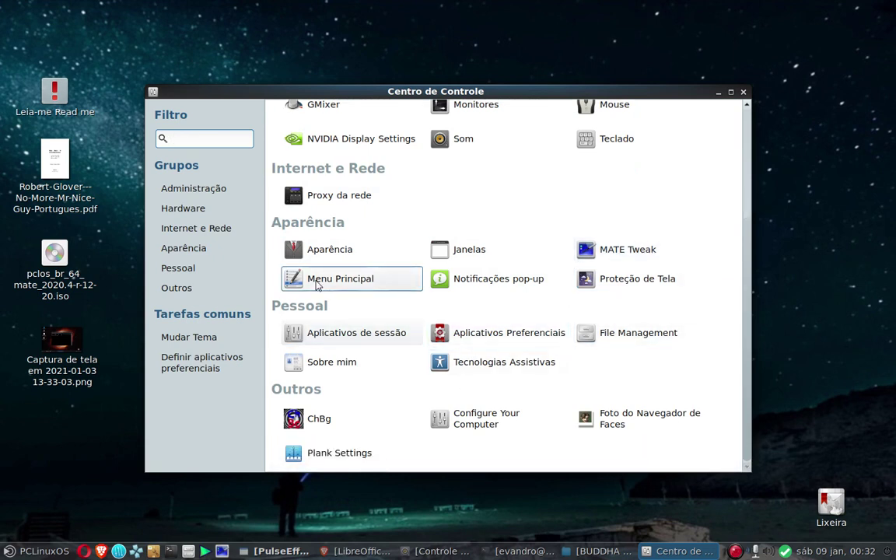
{"action": "left_click", "coordinate": [319, 424]}
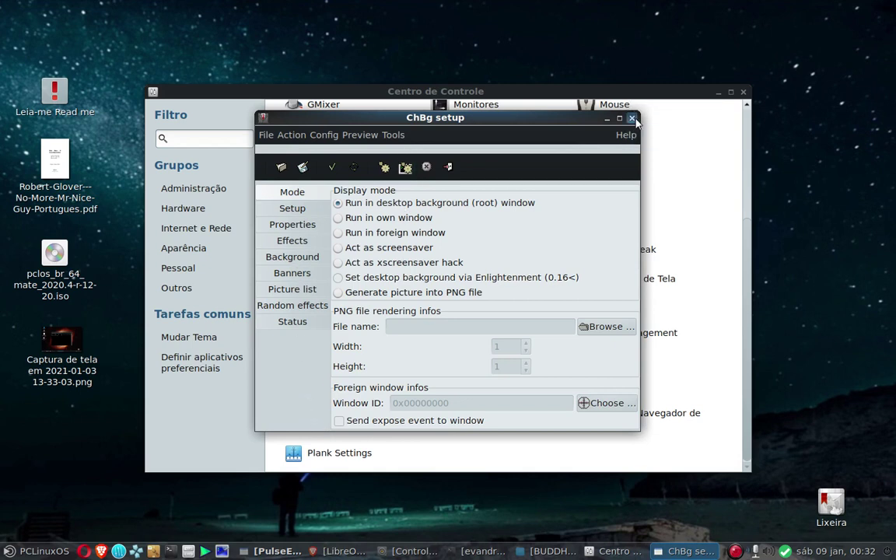
{"action": "key", "text": "alt+F4"}
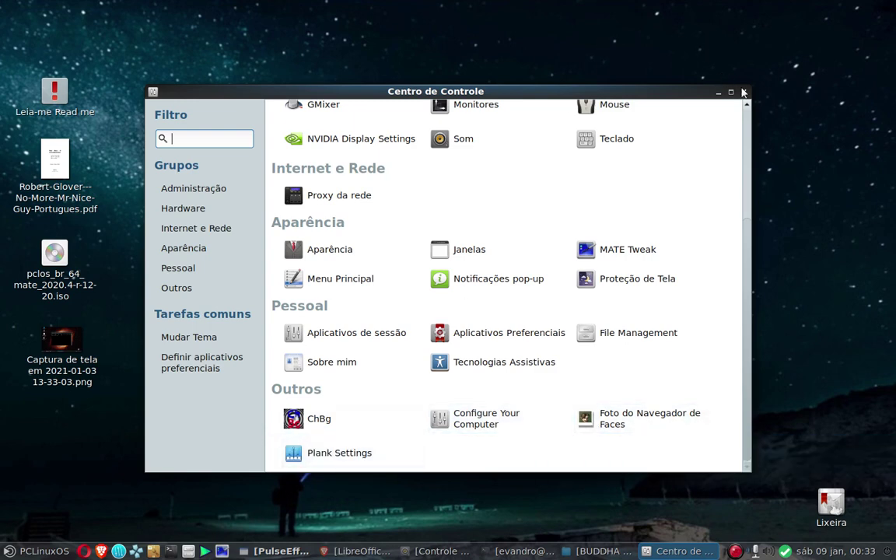
{"action": "key", "text": "alt+F4"}
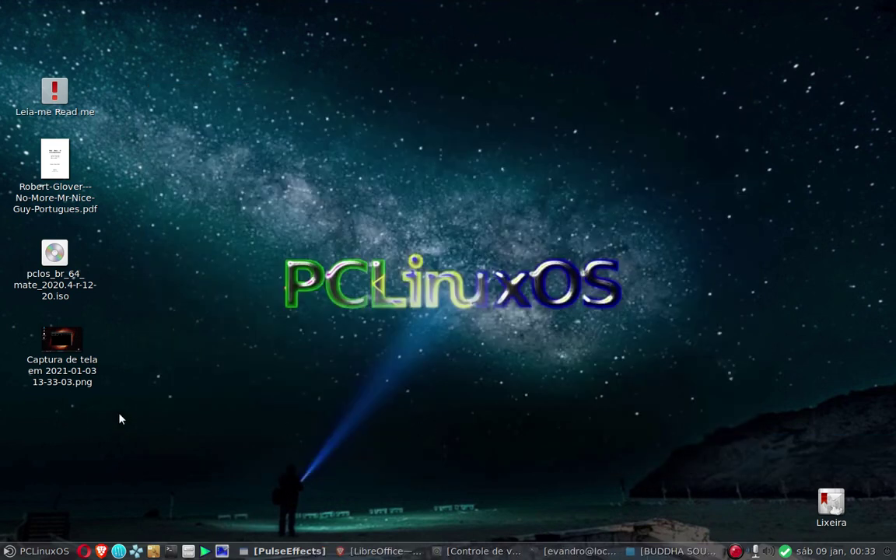
{"action": "double_click", "coordinate": [55, 340]}
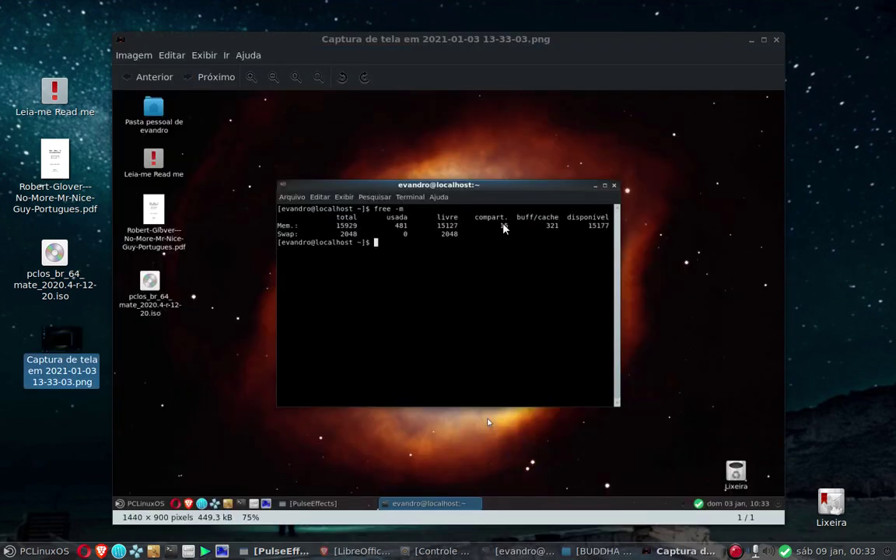
{"action": "left_click", "coordinate": [777, 40]}
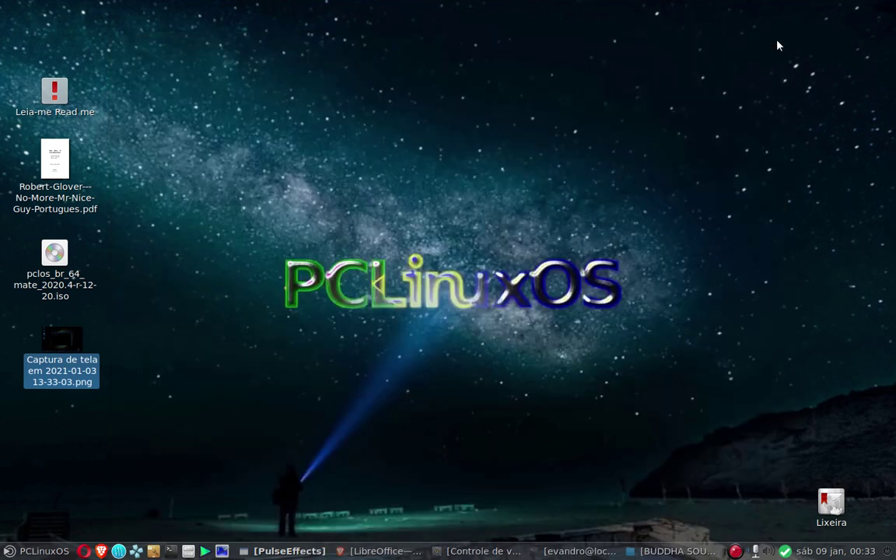